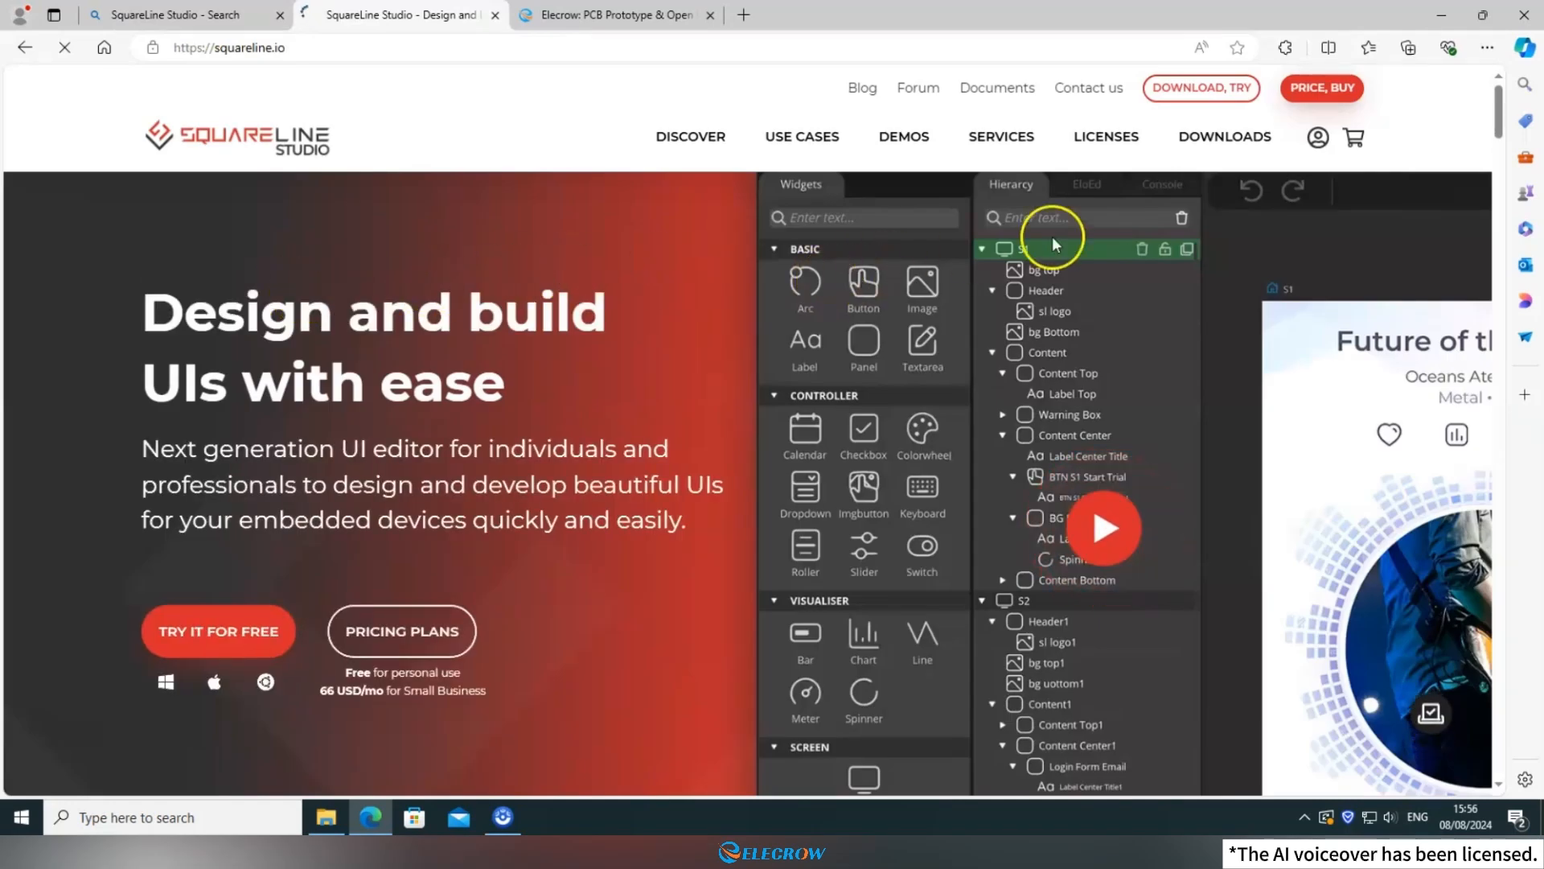
Download the Windows version of SquareLine Studio 1.4.2 from the SquareLine website.
{"action": "left_click", "coordinate": [1201, 139]}
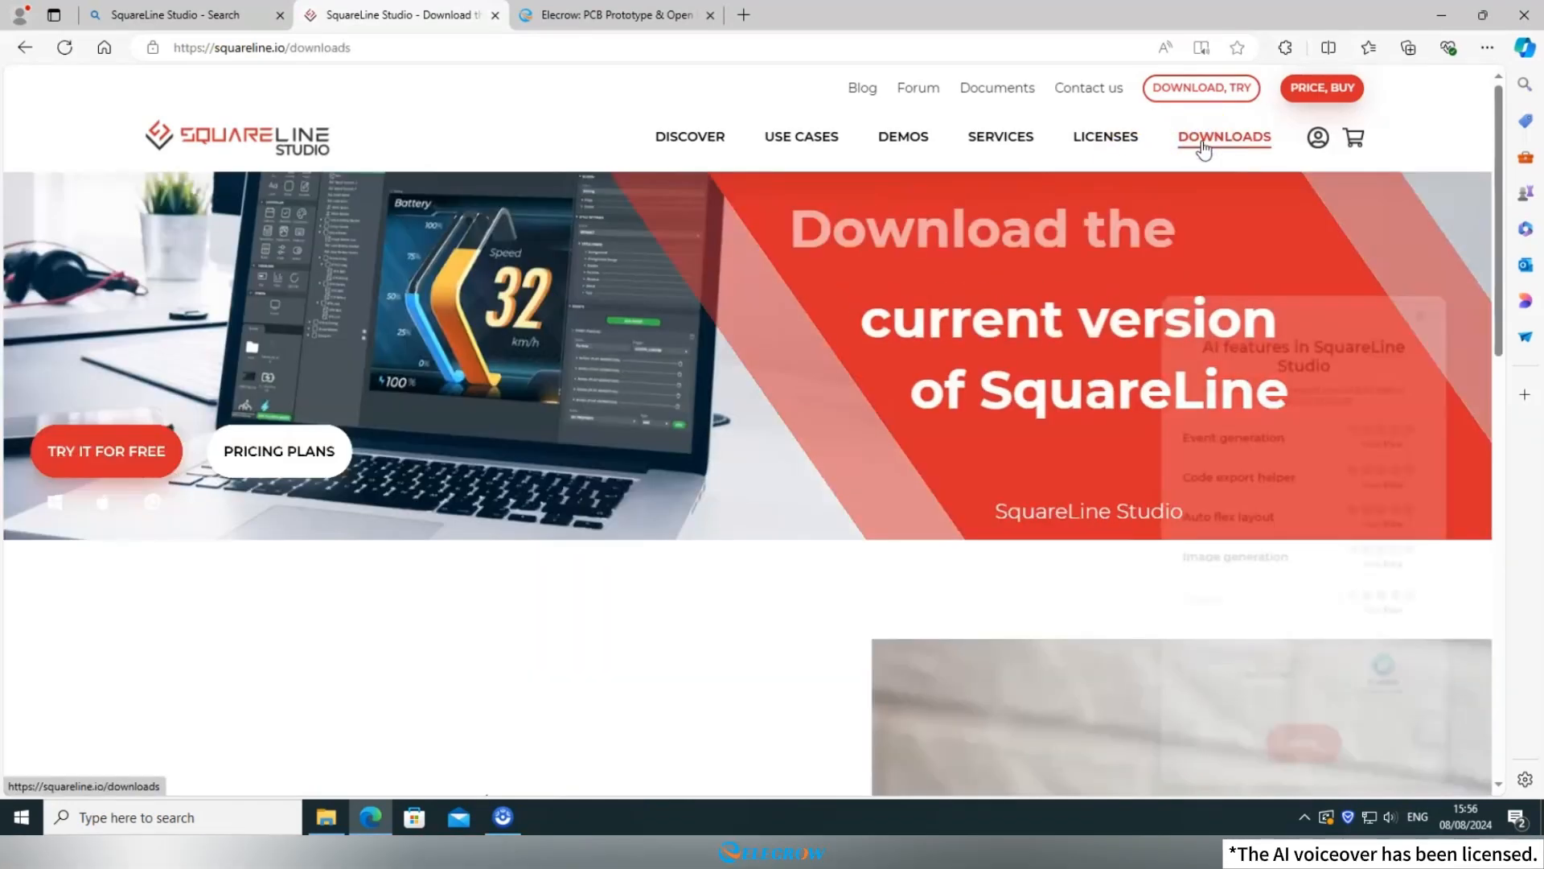
{"action": "scroll", "coordinate": [934, 336], "scroll_direction": "down", "scroll_amount": 6}
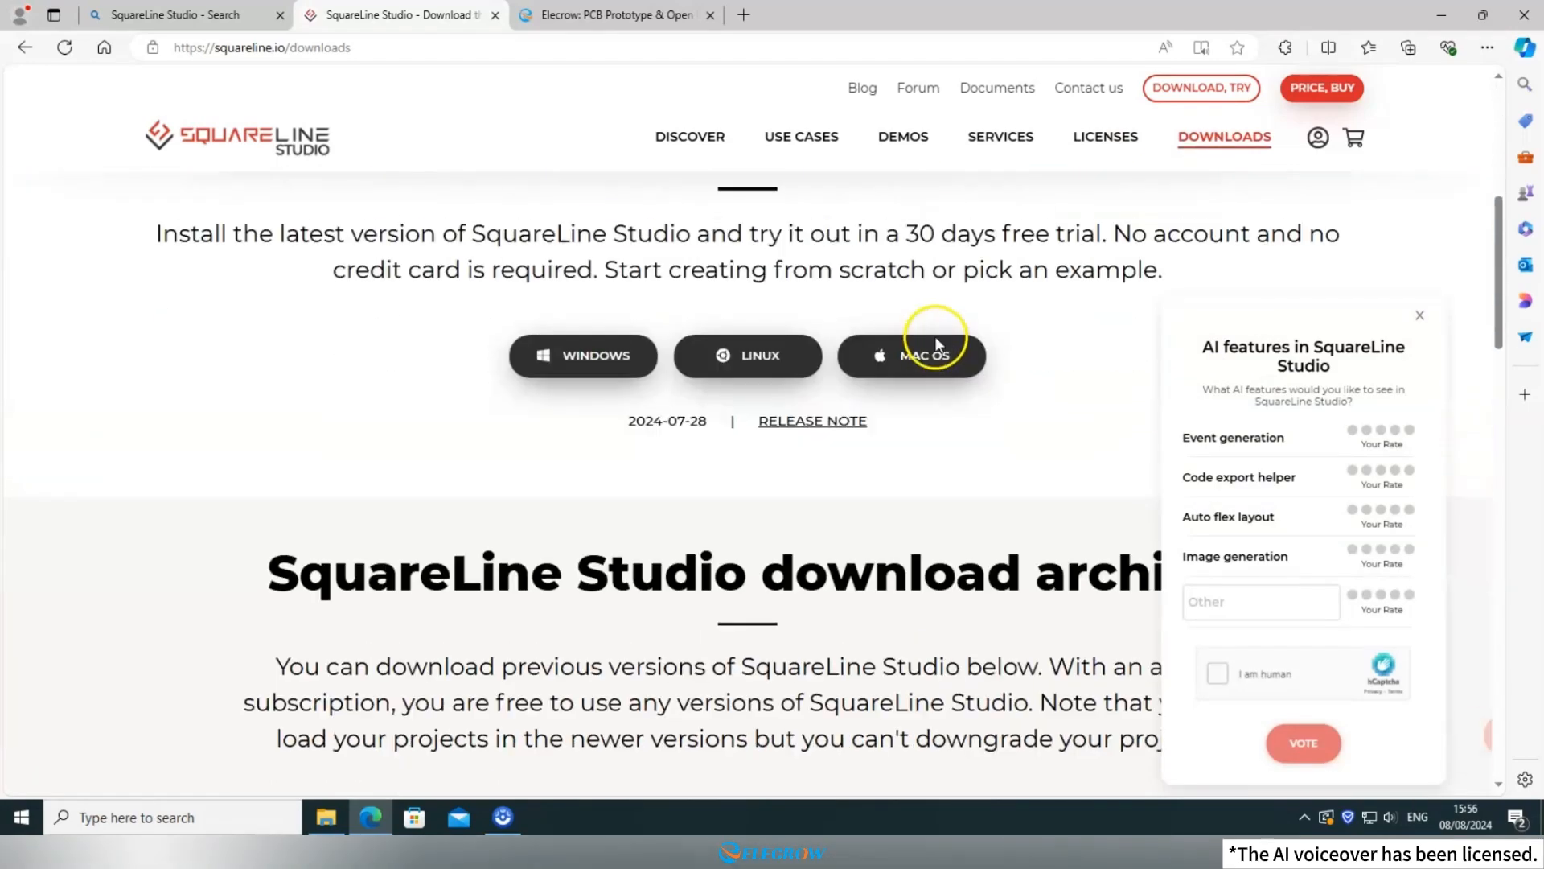
{"action": "scroll", "coordinate": [930, 329], "scroll_direction": "up", "scroll_amount": 1}
{"action": "left_click_drag", "start_coordinate": [434, 217], "coordinate": [1092, 230]}
{"action": "left_click", "coordinate": [1087, 228]}
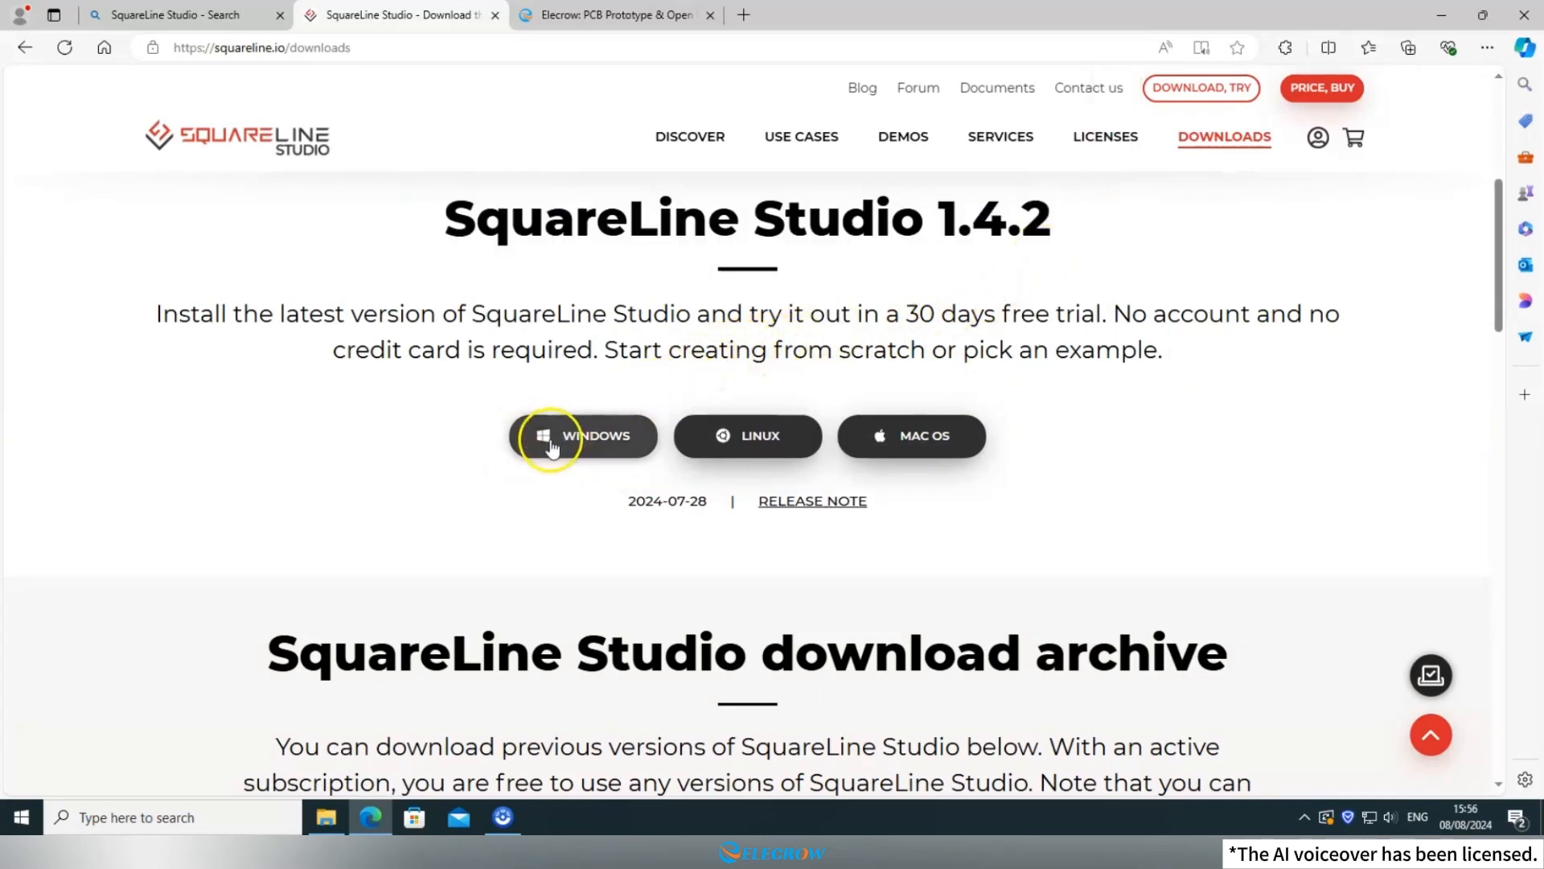
{"action": "left_click", "coordinate": [594, 442]}
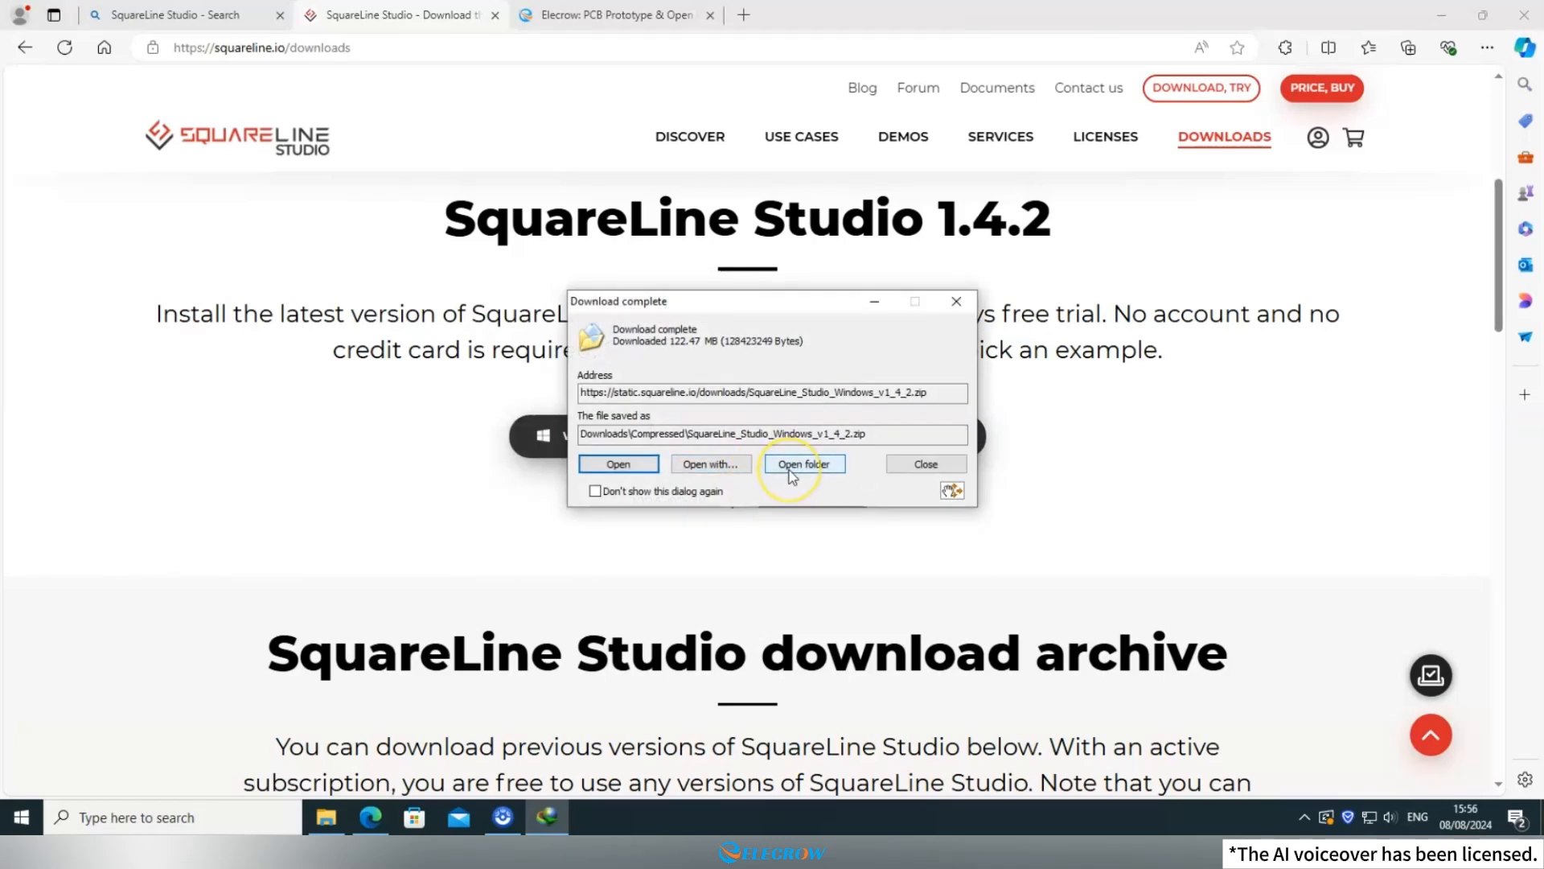
Run the setup inside the downloaded SquareLine_Studio_Windows_v1_4_2.zip and install SquareLine Studio 1.4.2.
{"action": "left_click", "coordinate": [803, 464]}
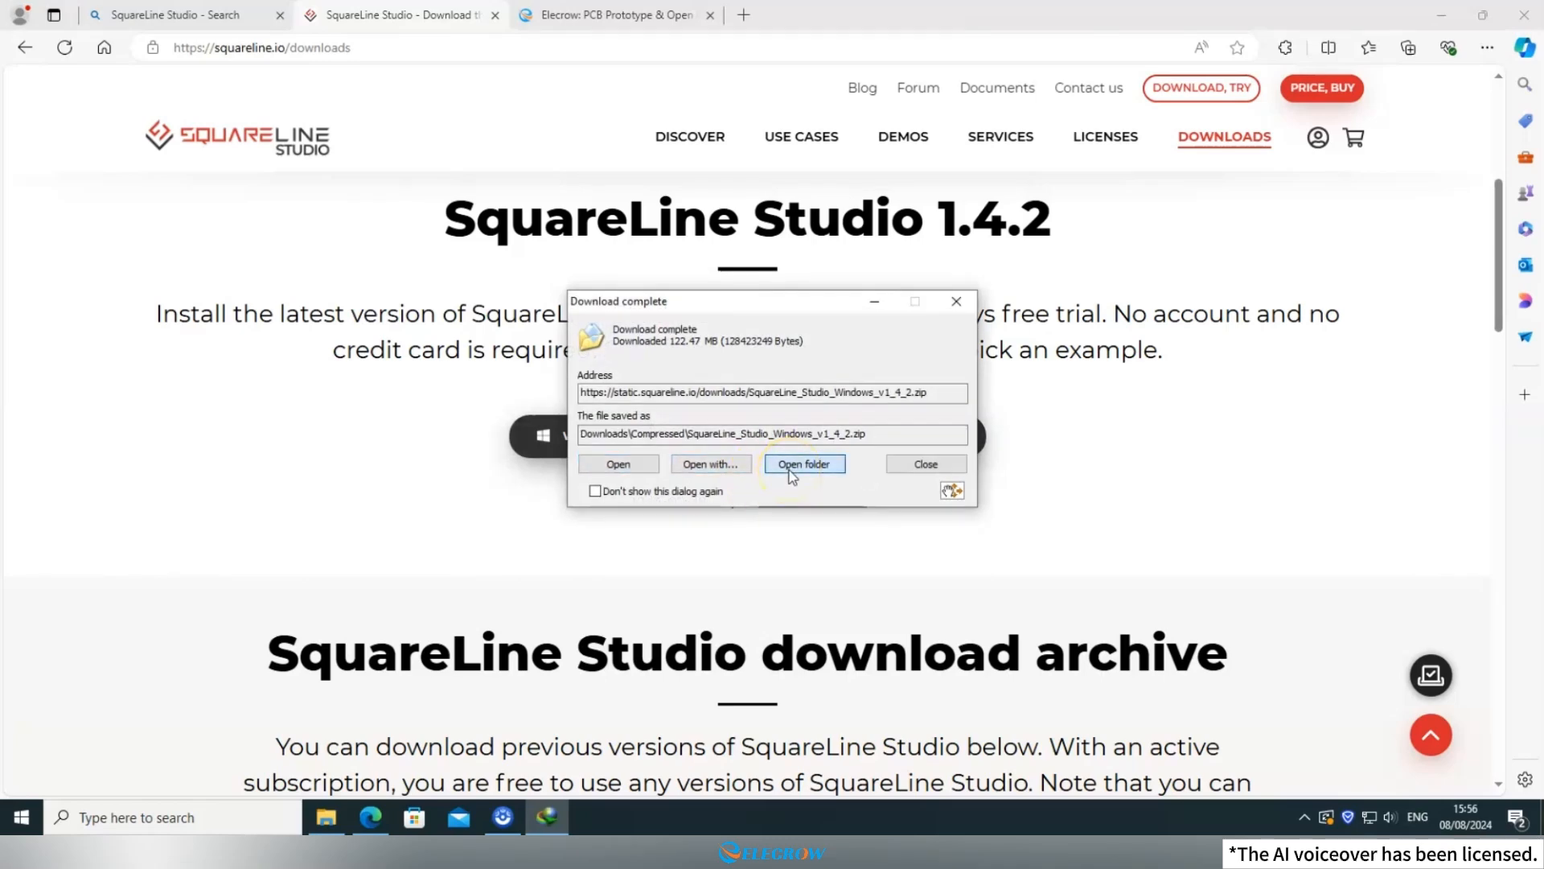
{"action": "left_click", "coordinate": [629, 327]}
{"action": "double_click", "coordinate": [630, 326]}
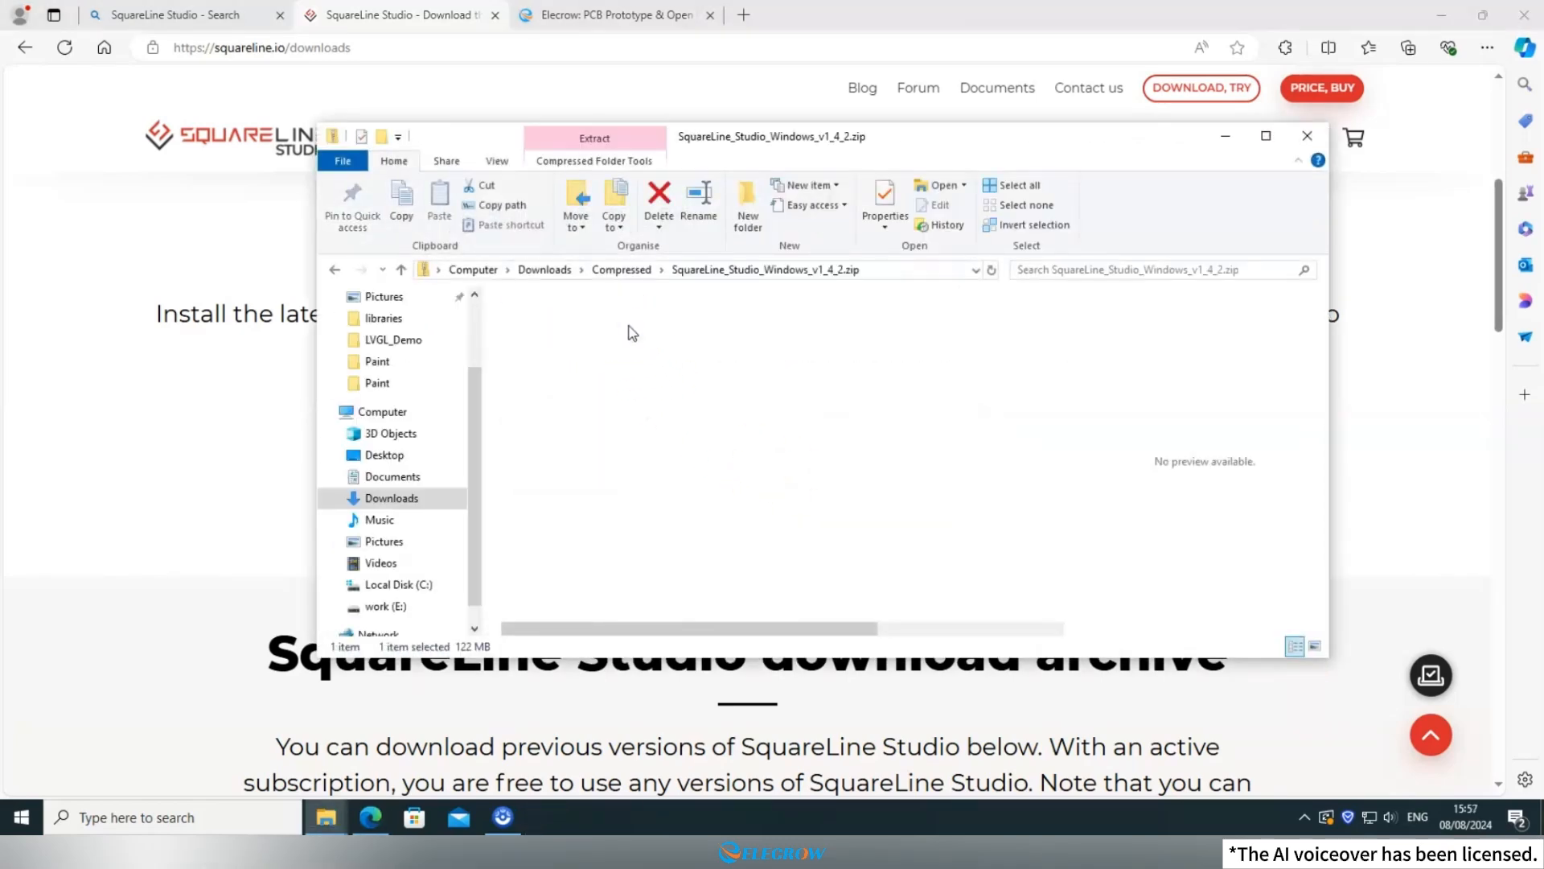
{"action": "double_click", "coordinate": [628, 326]}
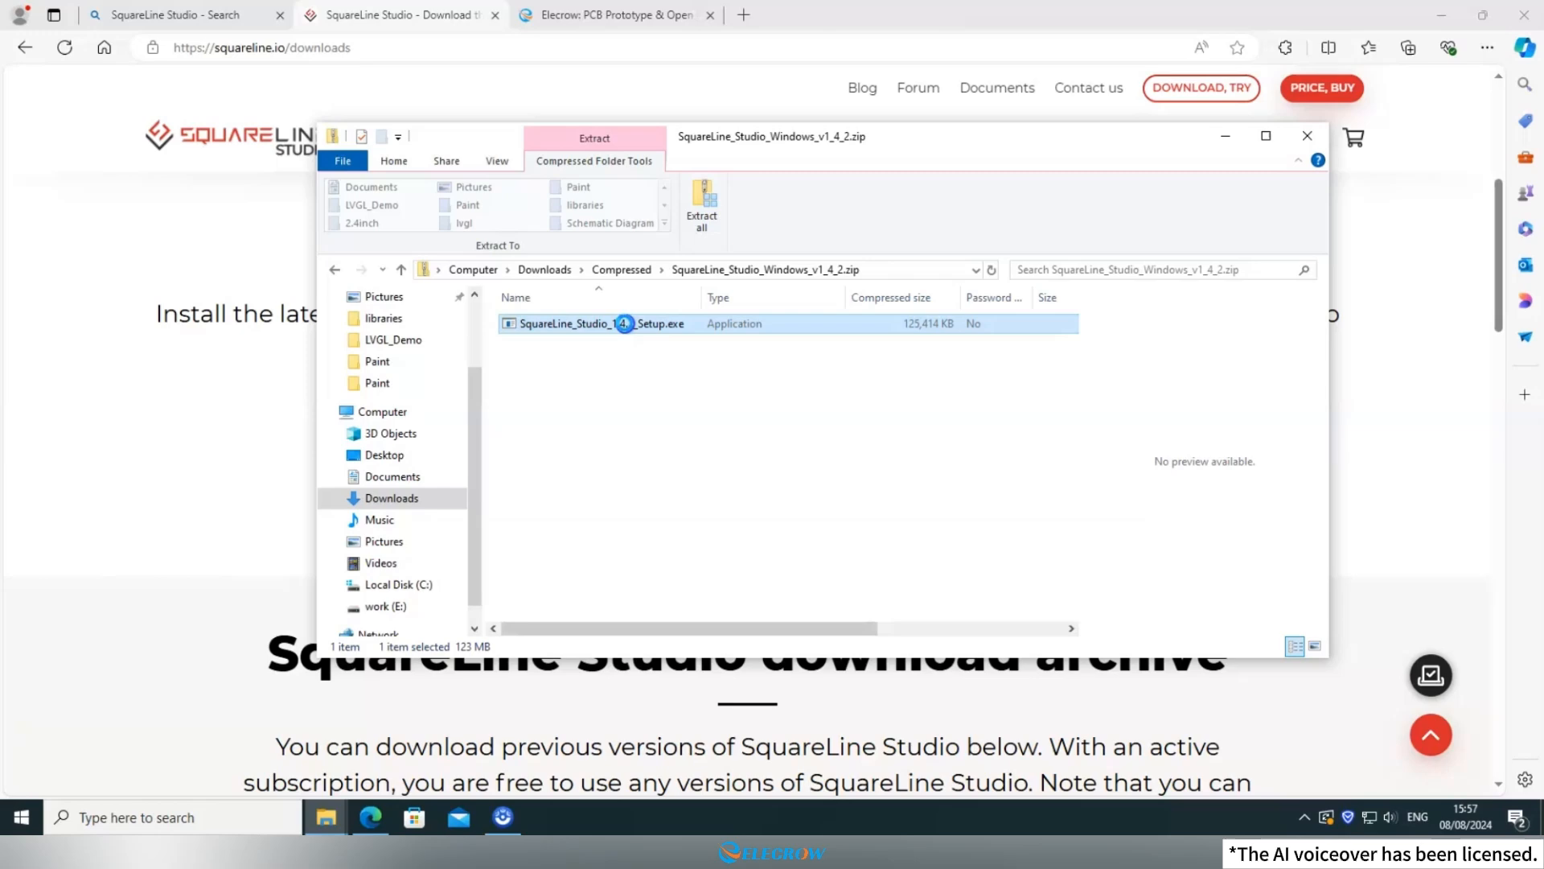
{"action": "left_click", "coordinate": [1224, 135]}
{"action": "left_click", "coordinate": [765, 478]}
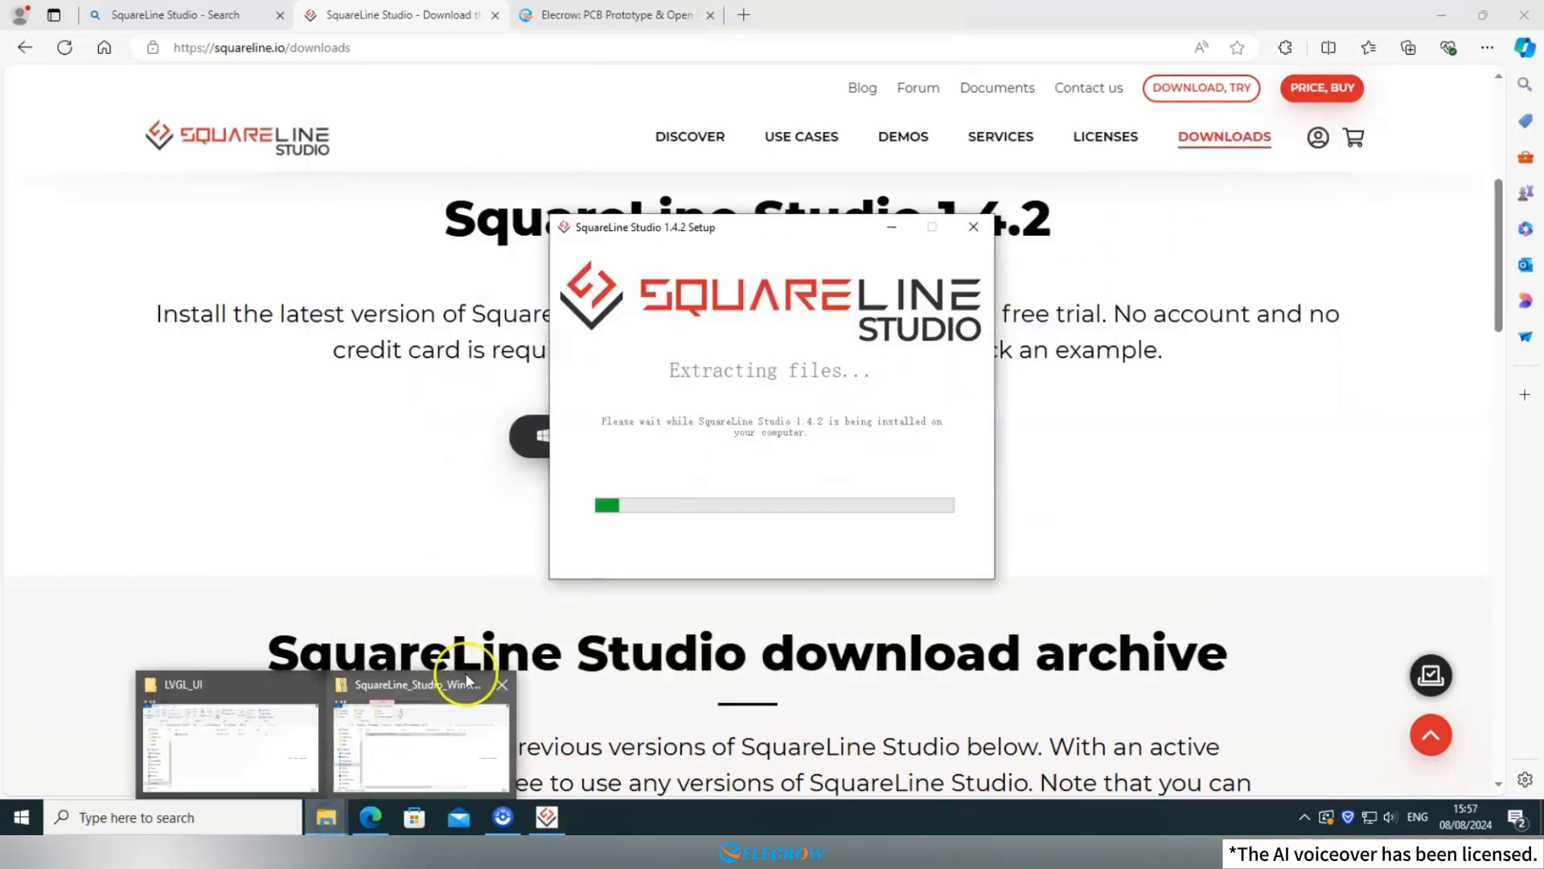
{"action": "left_click", "coordinate": [766, 481]}
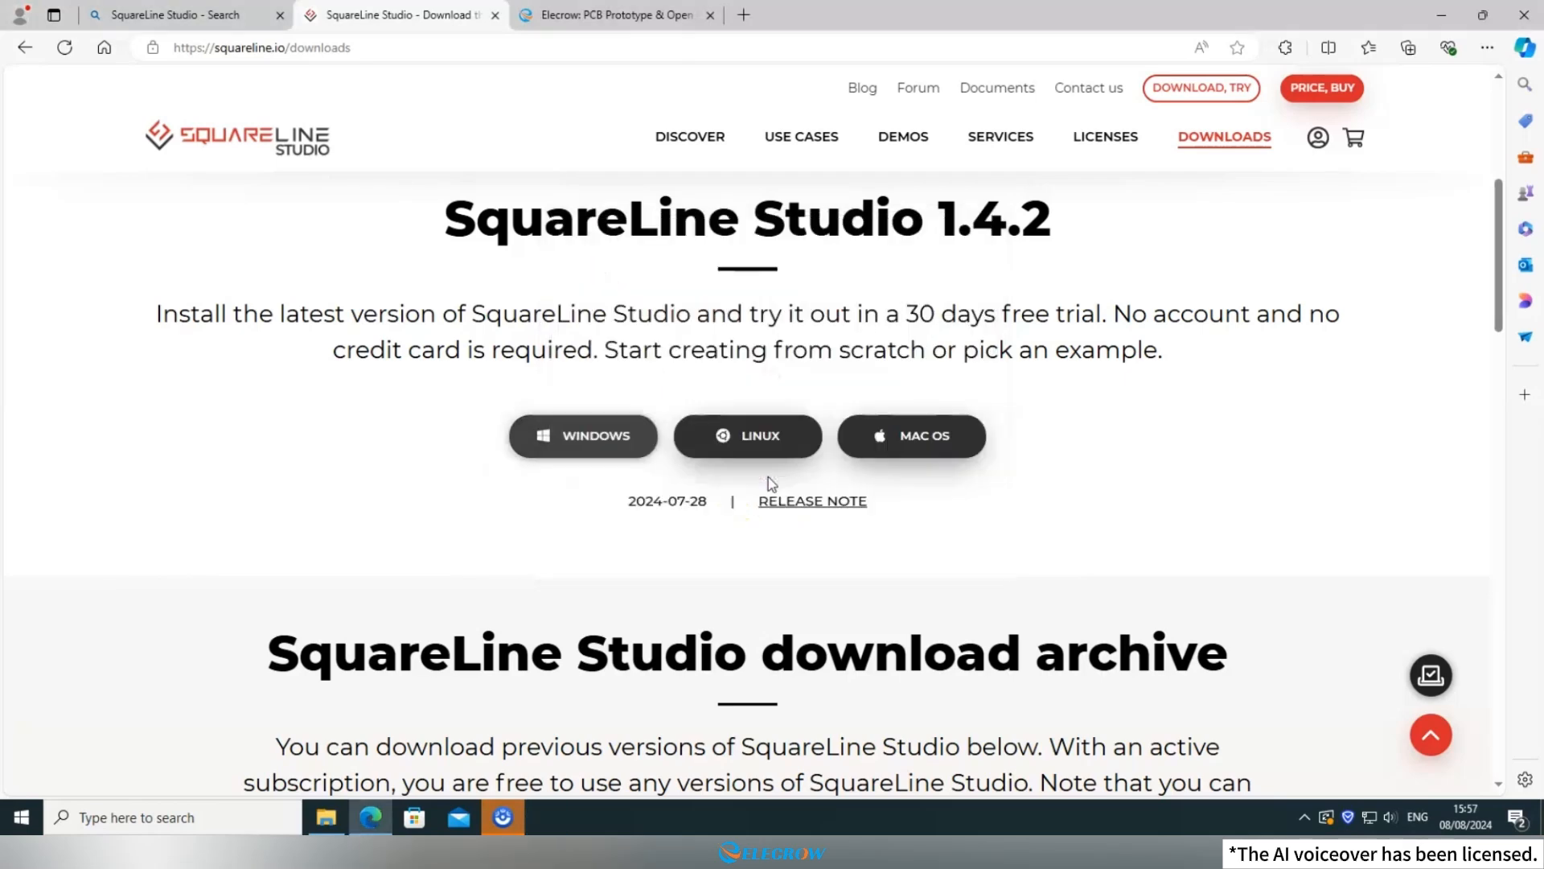
Minimize the browser and launch SquareLine Studio 1.4.2 from the desktop.
{"action": "left_click", "coordinate": [1435, 14]}
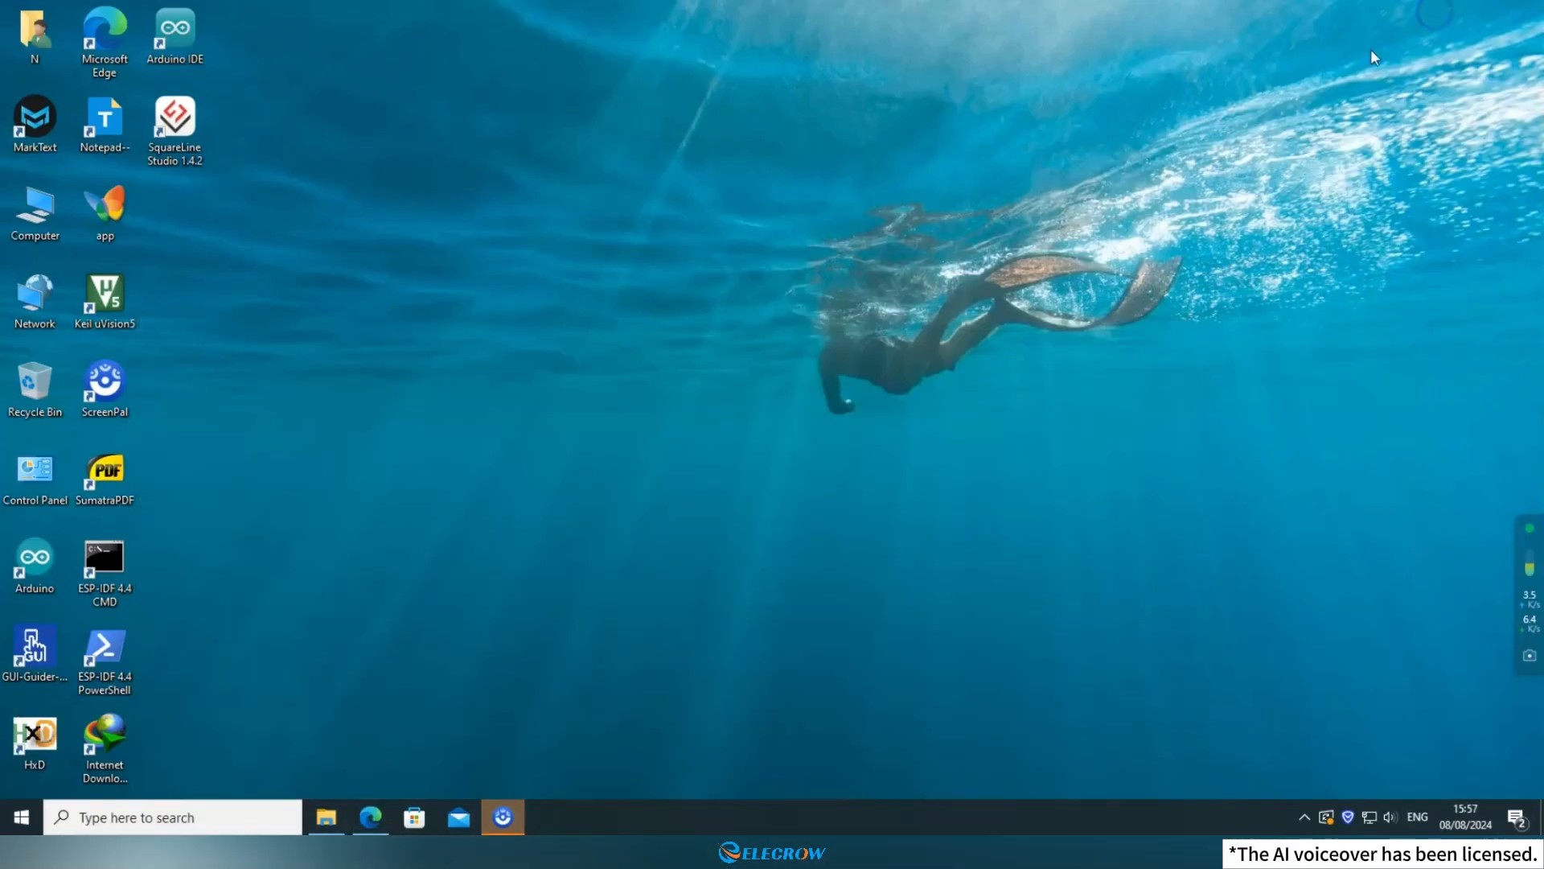
{"action": "left_click", "coordinate": [181, 146]}
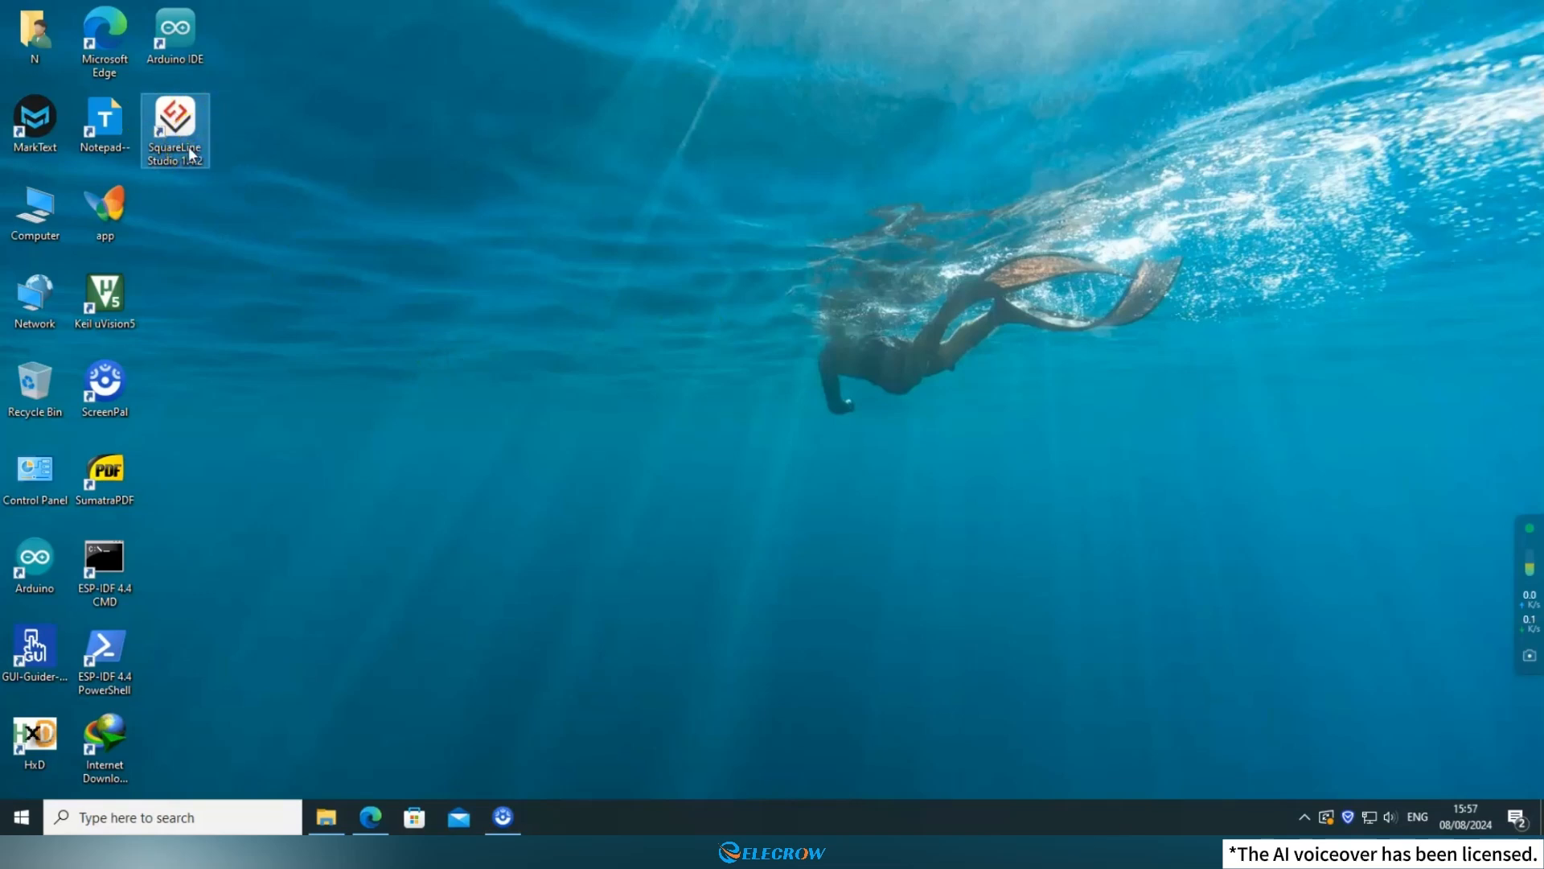
{"action": "left_click", "coordinate": [191, 208]}
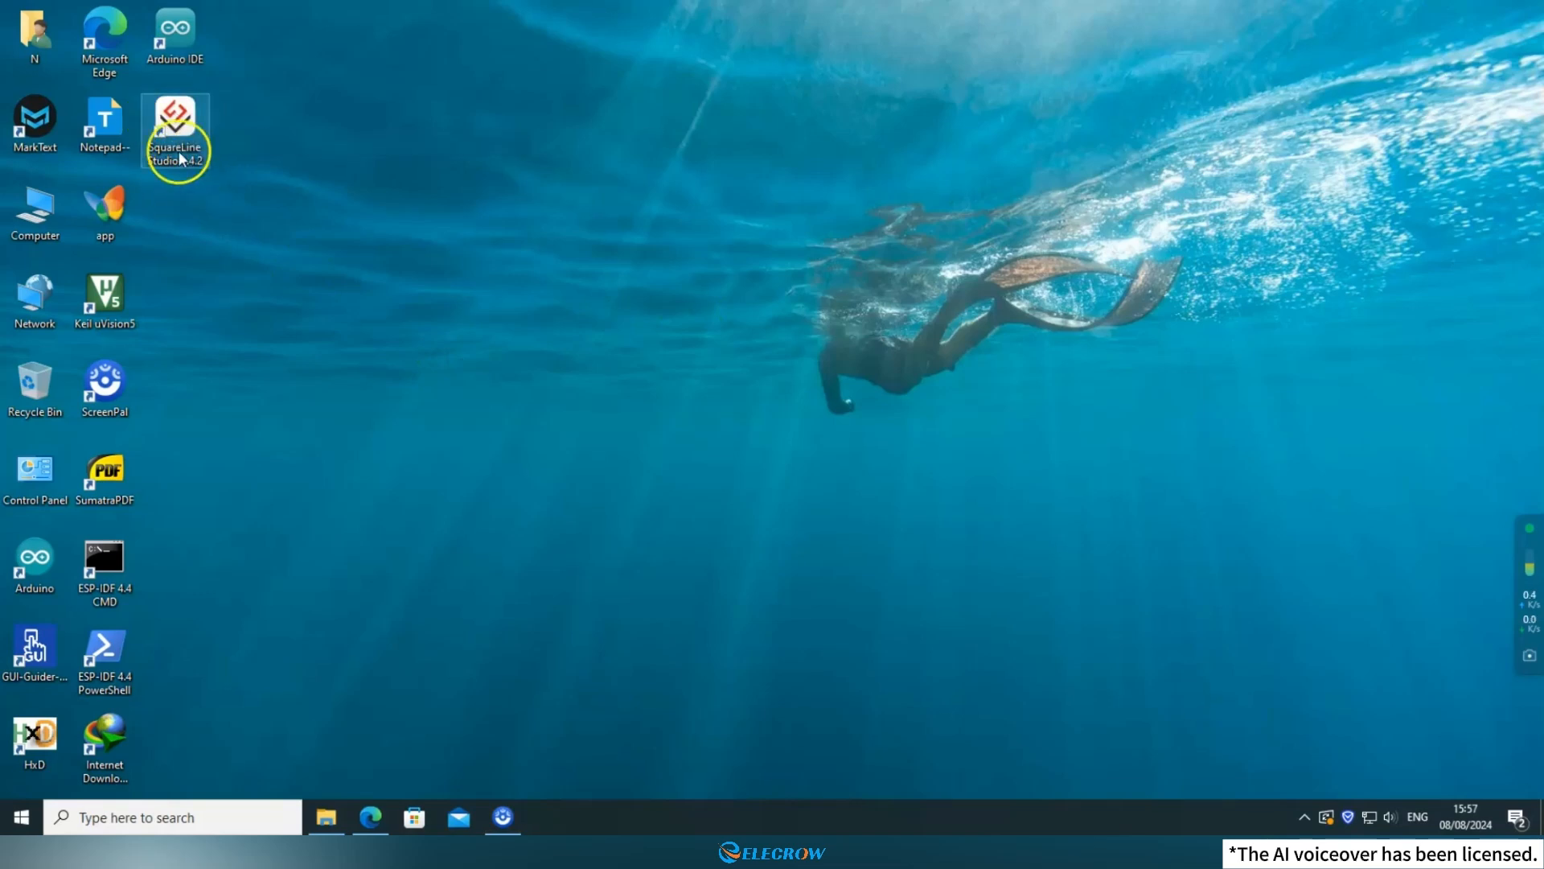
{"action": "double_click", "coordinate": [181, 153]}
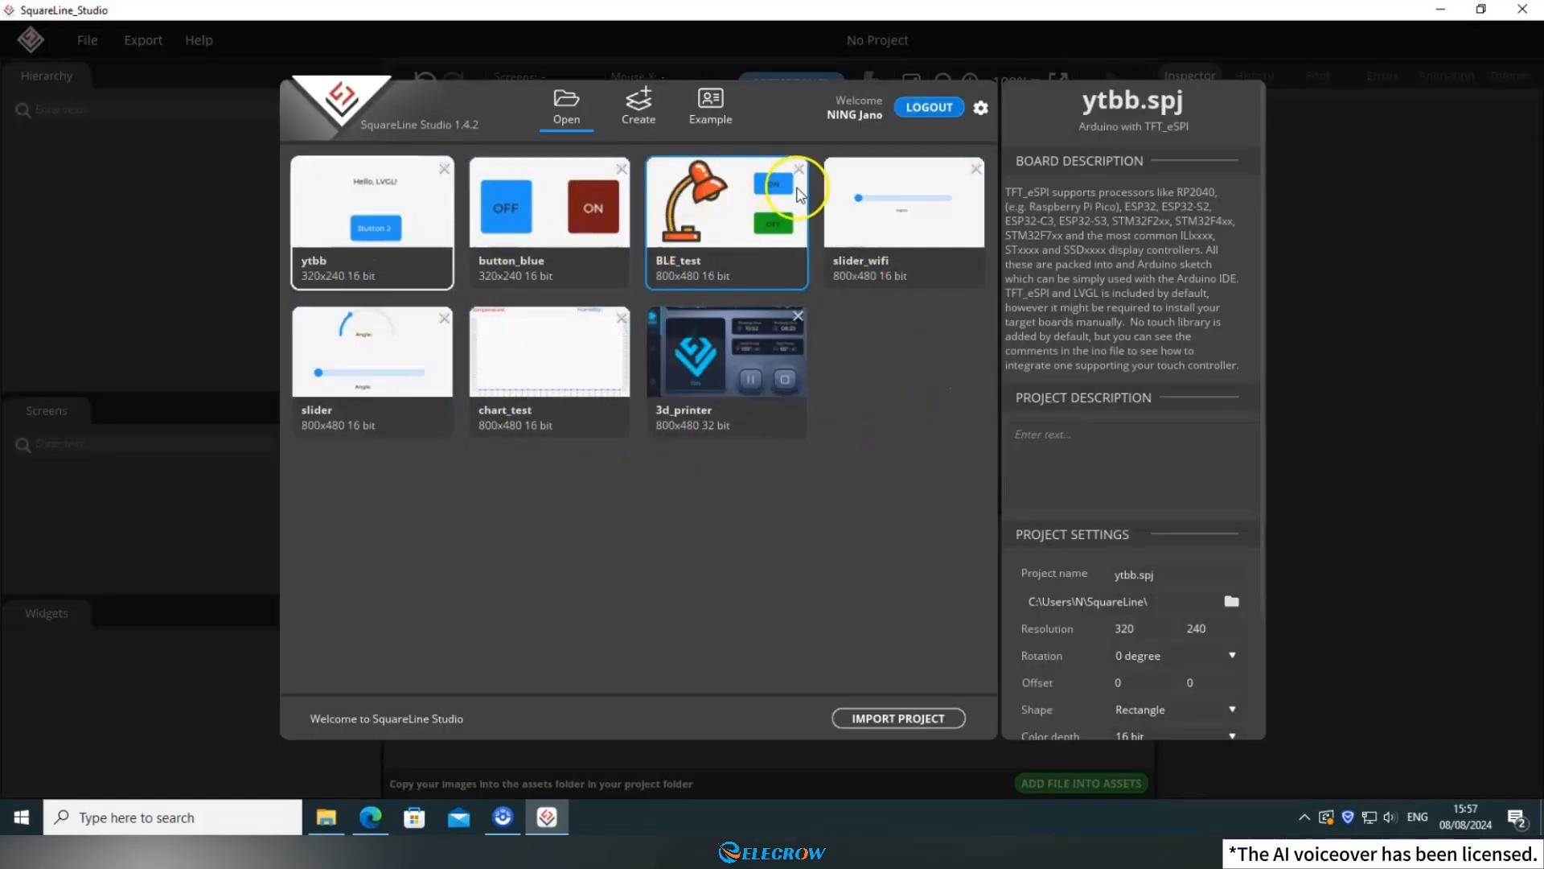
View the example projects in SquareLine Studio, then switch to Microsoft Edge and view the Elecrow website.
{"action": "left_click", "coordinate": [718, 100]}
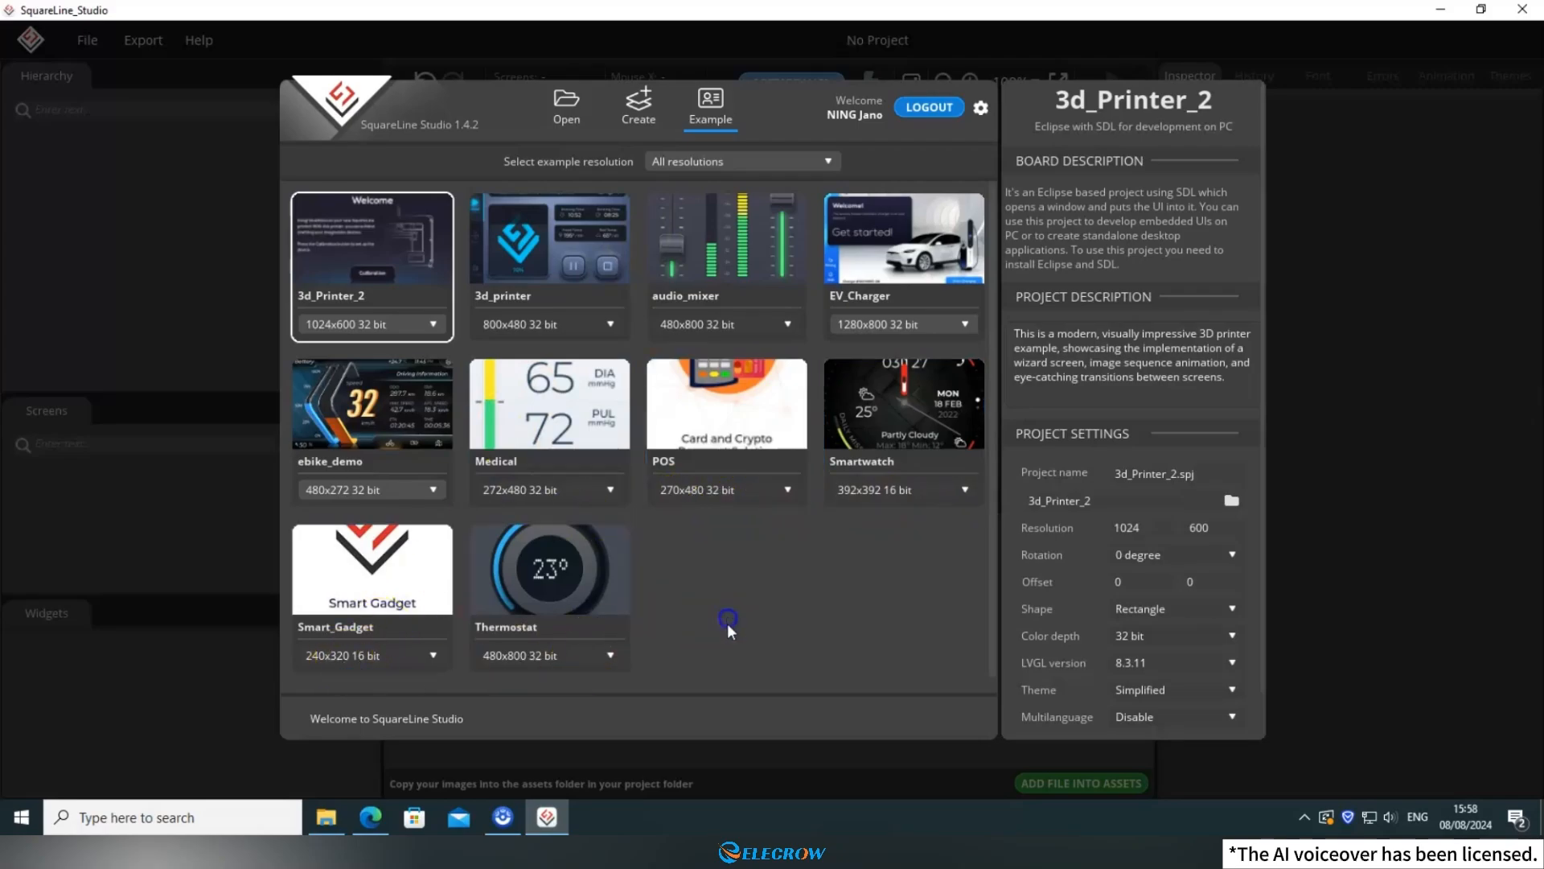
{"action": "left_click", "coordinate": [370, 817]}
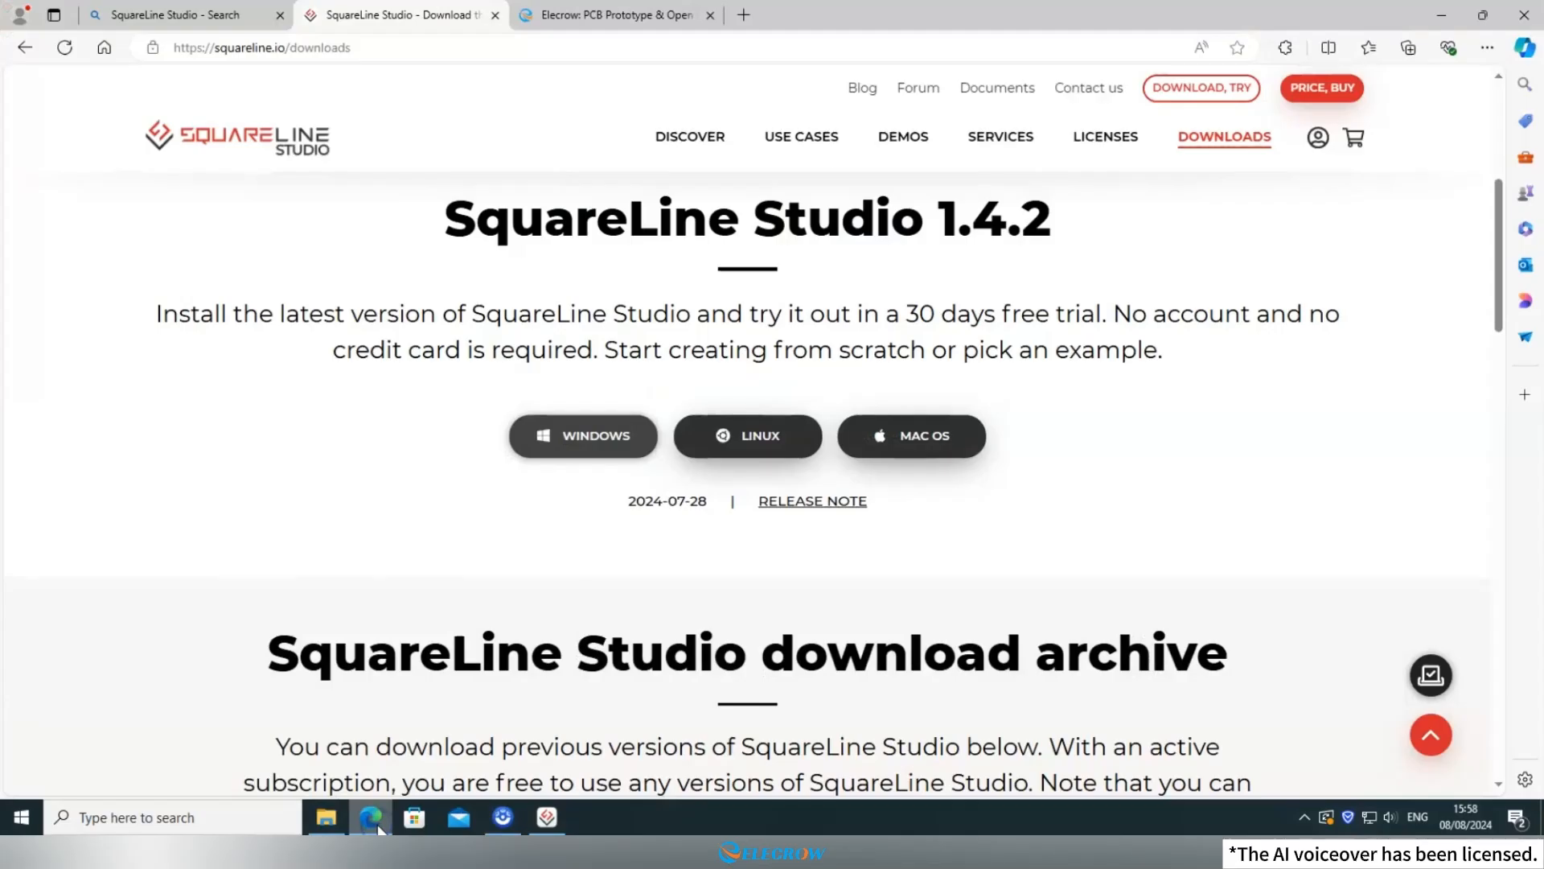
{"action": "left_click", "coordinate": [534, 18]}
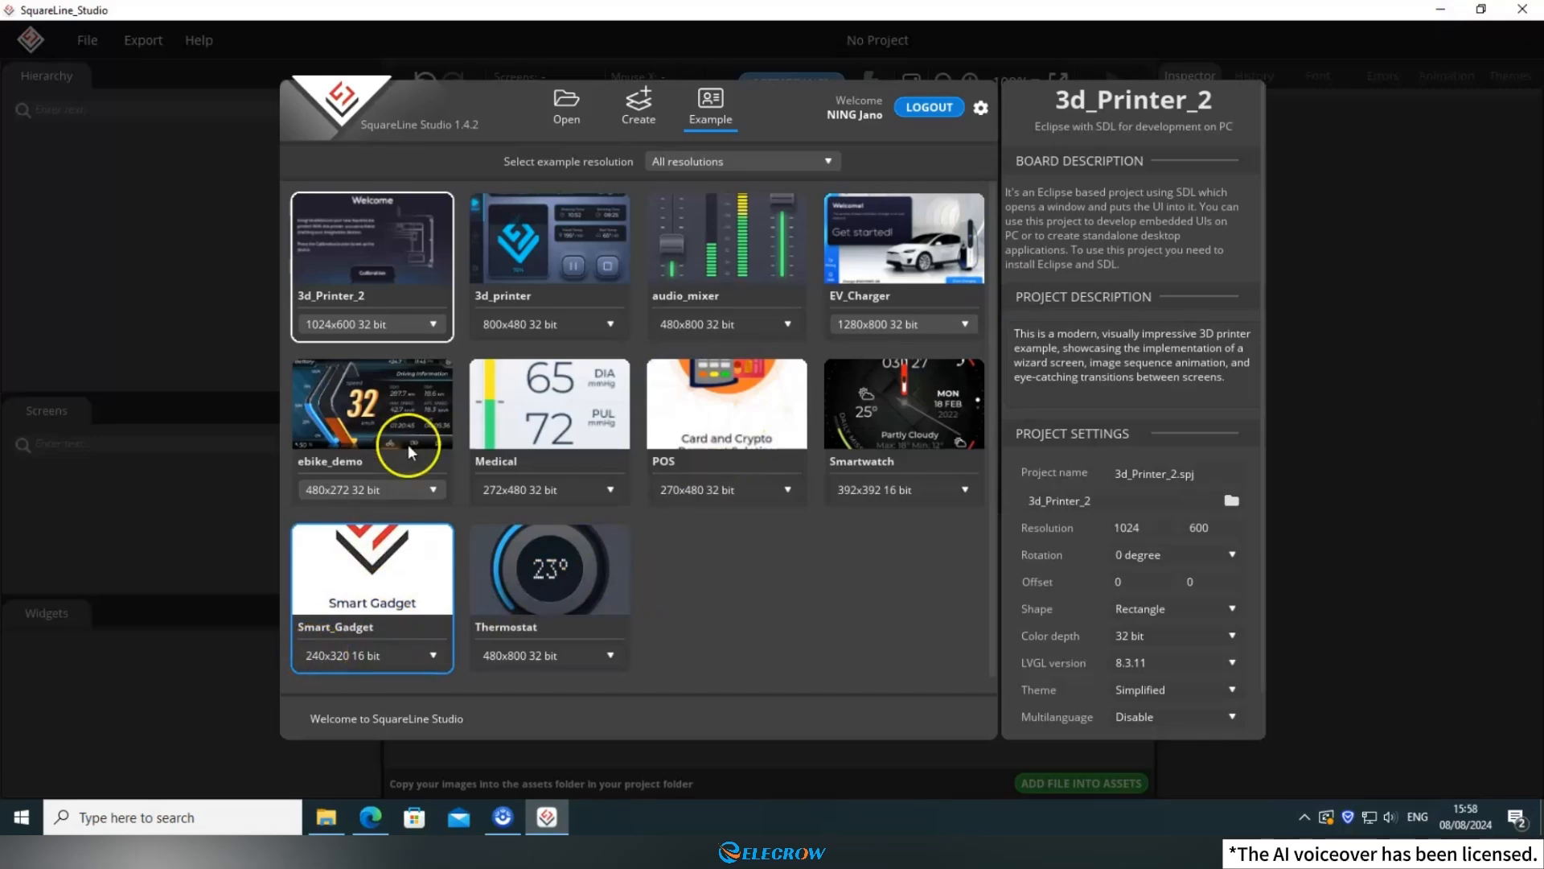
Begin a new SquareLine Studio project based on the Arduino with TFT_eSPI board template.
{"action": "left_click", "coordinate": [562, 103]}
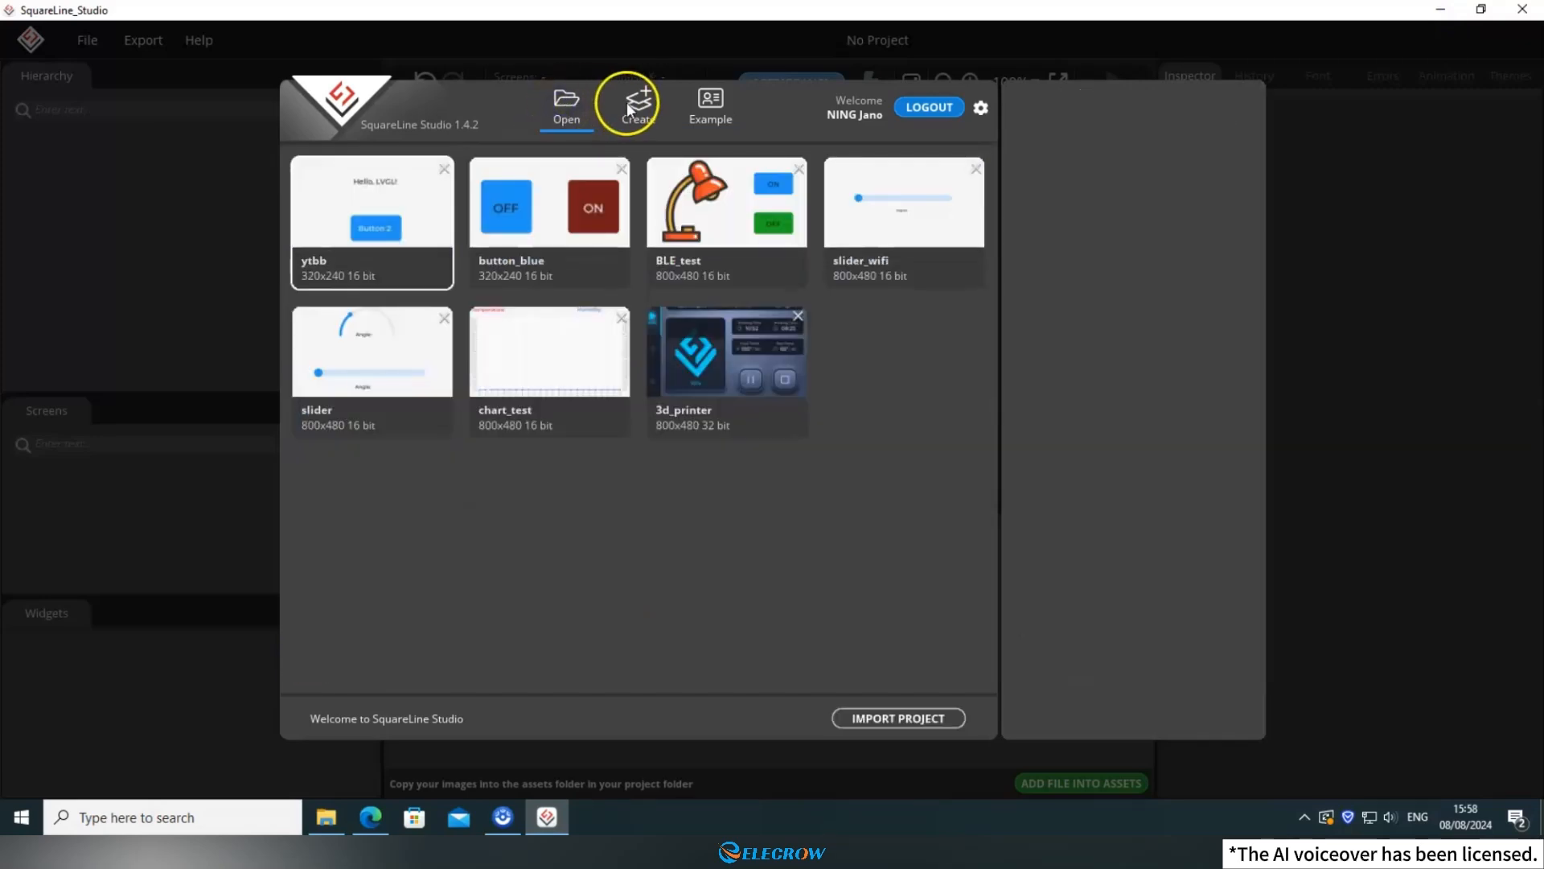
{"action": "left_click", "coordinate": [628, 103]}
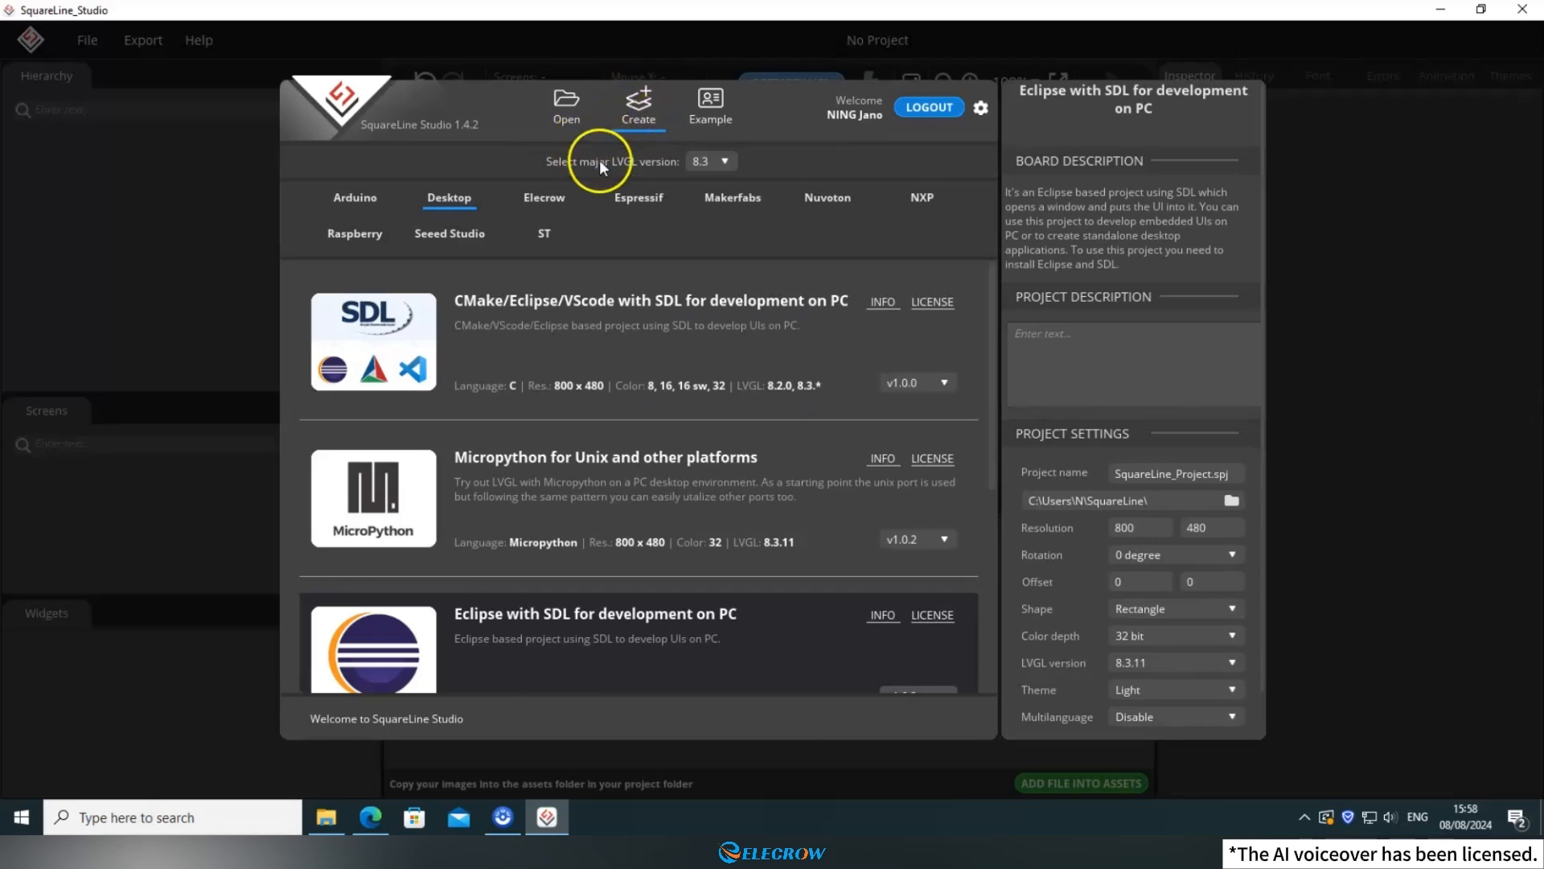
{"action": "left_click", "coordinate": [357, 196]}
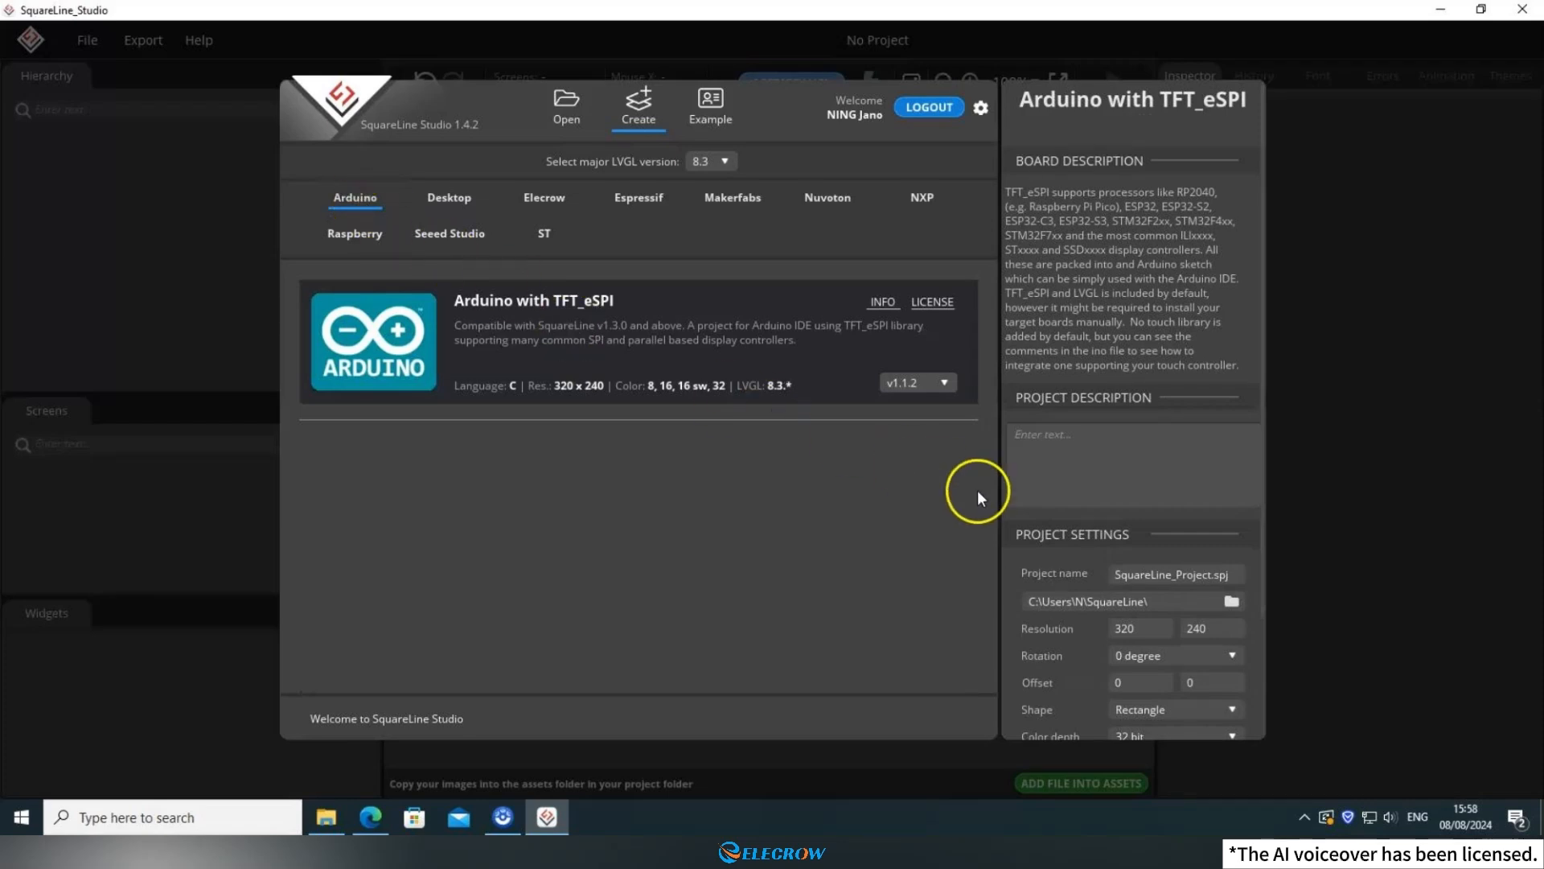
Name the new project crowpanel_pico1 in the project settings.
{"action": "left_click", "coordinate": [1175, 576]}
{"action": "left_click", "coordinate": [1180, 572]}
{"action": "type", "text": "crowpanel_pico1"}
{"action": "scroll", "coordinate": [1150, 547], "scroll_direction": "down", "scroll_amount": 2}
{"action": "scroll", "coordinate": [1155, 536], "scroll_direction": "down", "scroll_amount": 1}
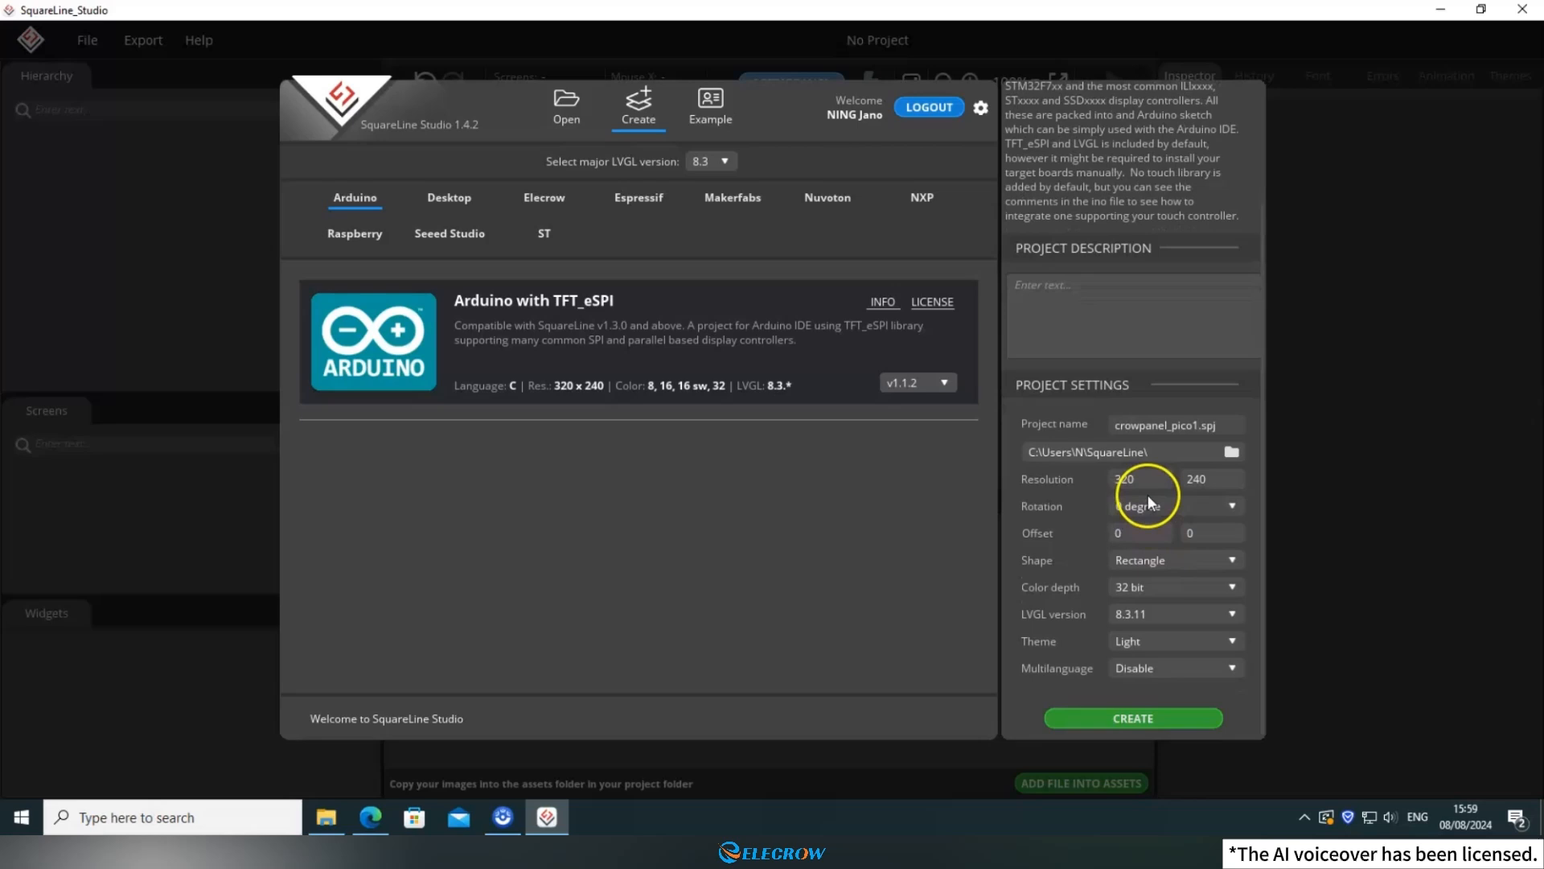
Create a folder named CrowPnel_Pico1 inside E:\squareline_proj and choose it as the project location.
{"action": "left_click", "coordinate": [1177, 451]}
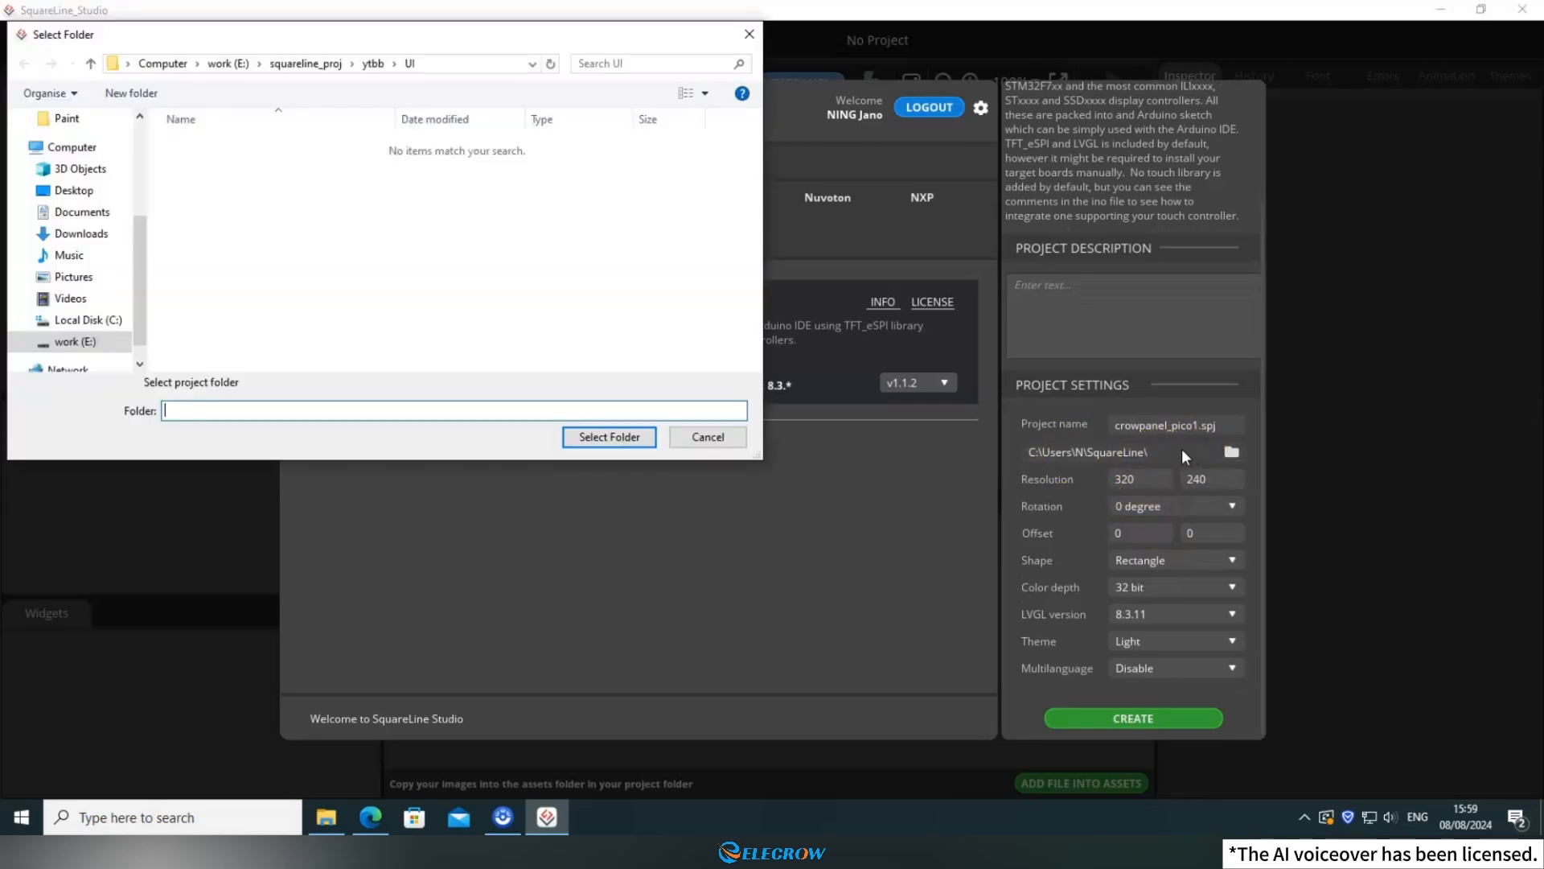
{"action": "left_click", "coordinate": [320, 70]}
{"action": "right_click", "coordinate": [232, 316]}
{"action": "mouse_move", "coordinate": [282, 503]}
{"action": "left_click", "coordinate": [450, 527]}
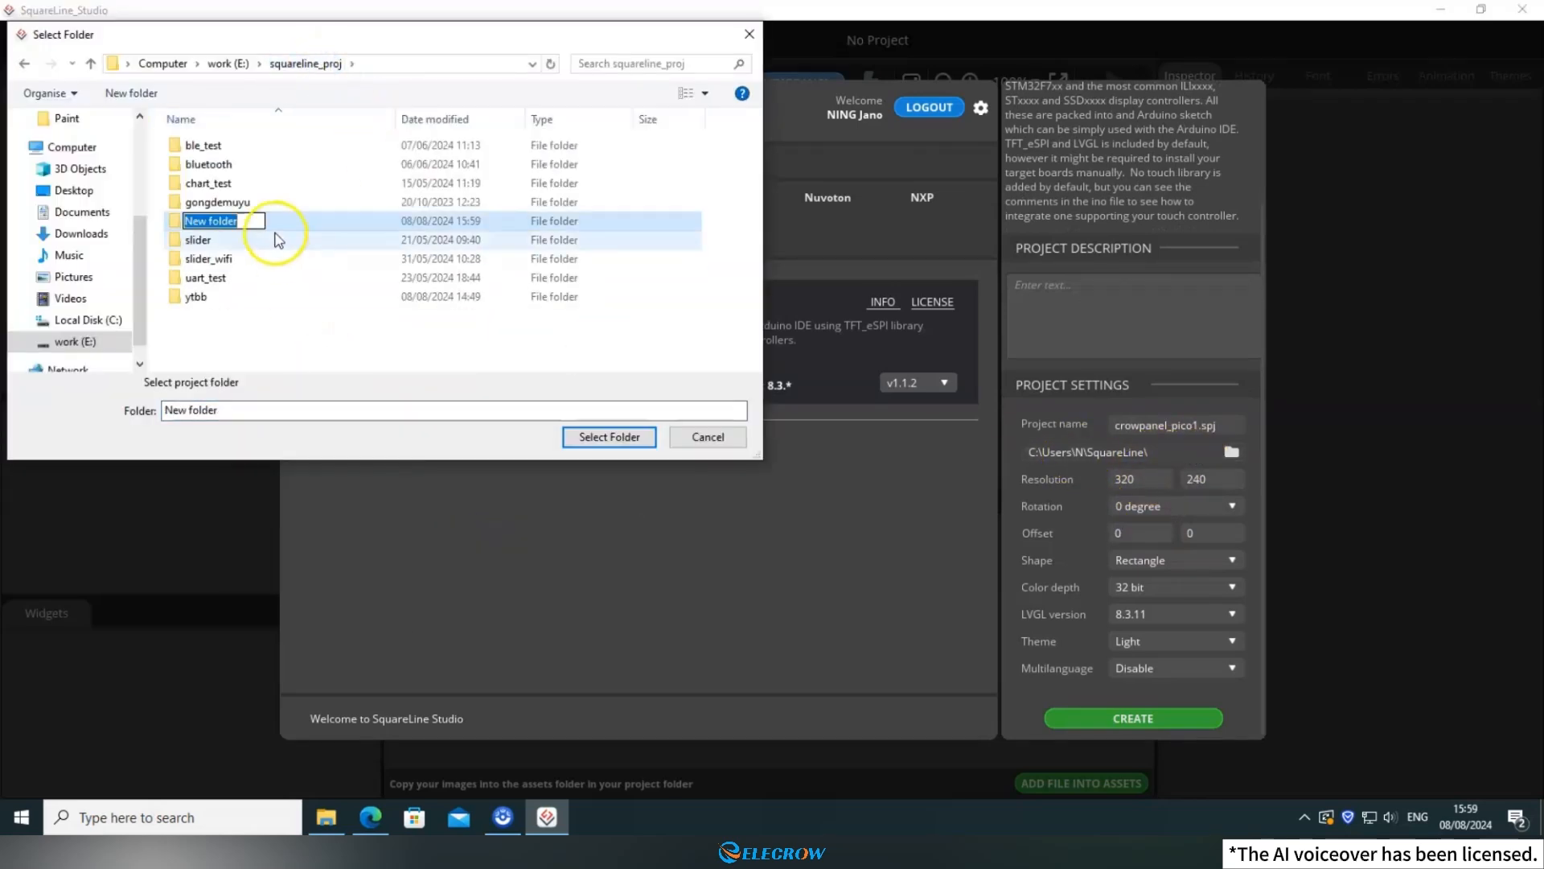
{"action": "type", "text": "CrowPnel_Pico1"}
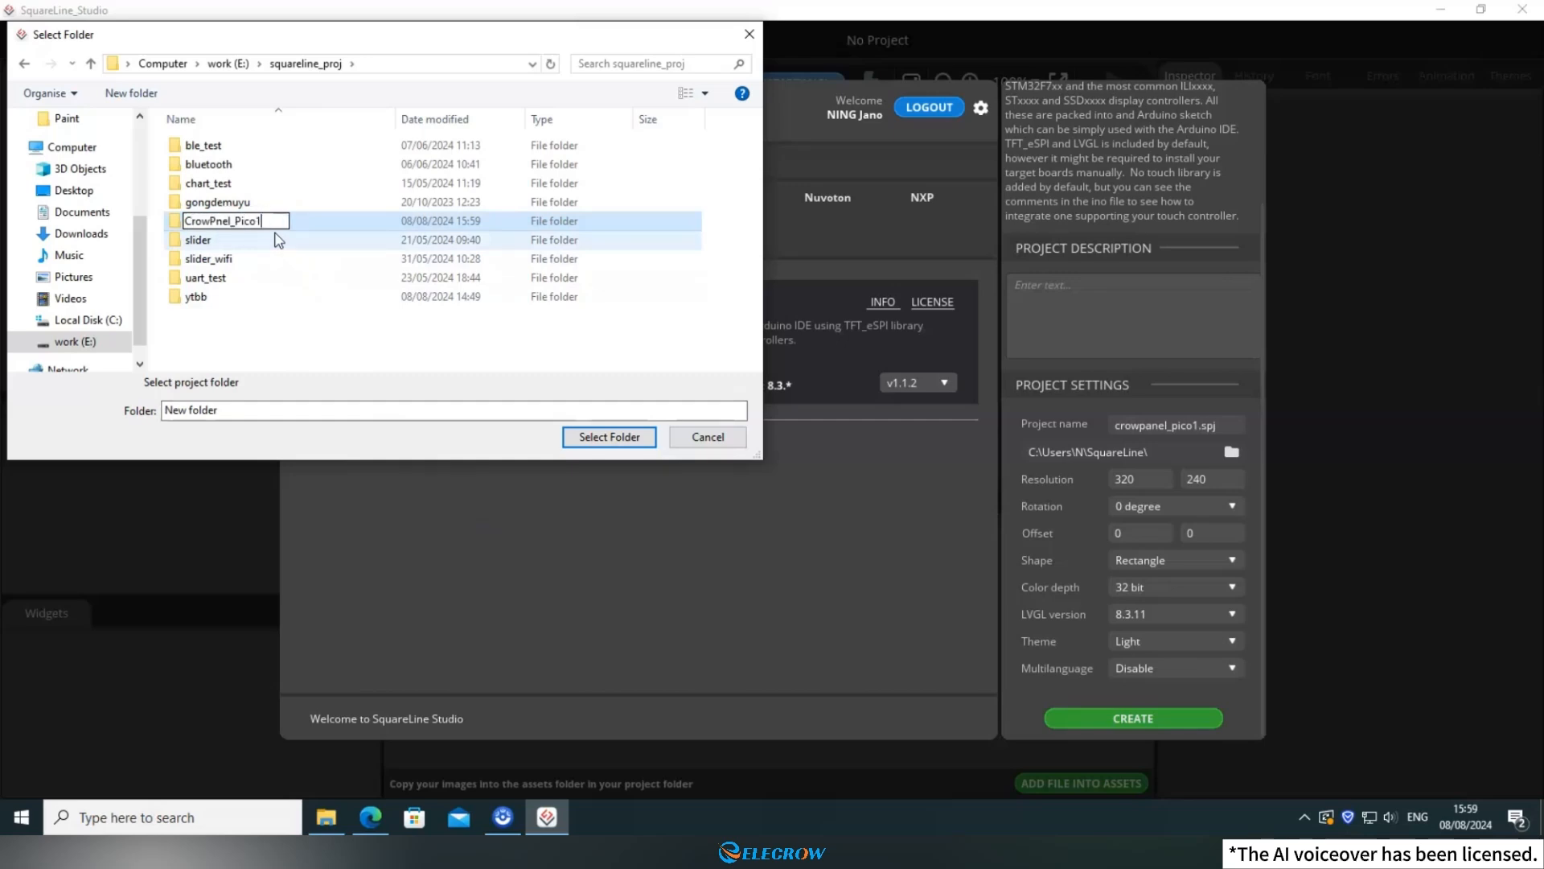
{"action": "left_click", "coordinate": [300, 336]}
{"action": "left_click", "coordinate": [281, 202]}
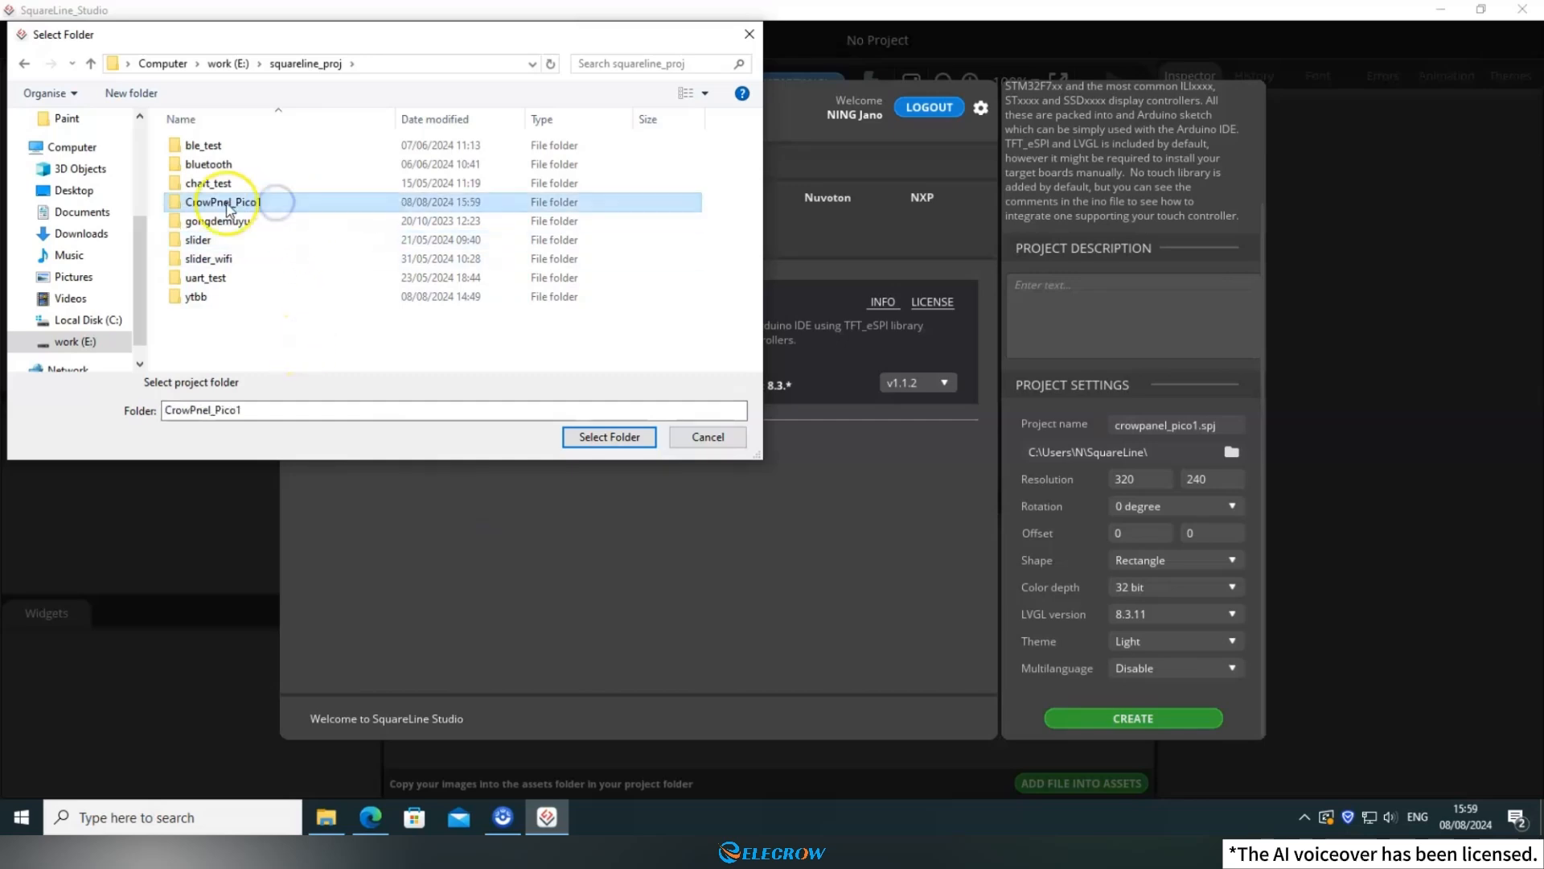
{"action": "left_click", "coordinate": [602, 436]}
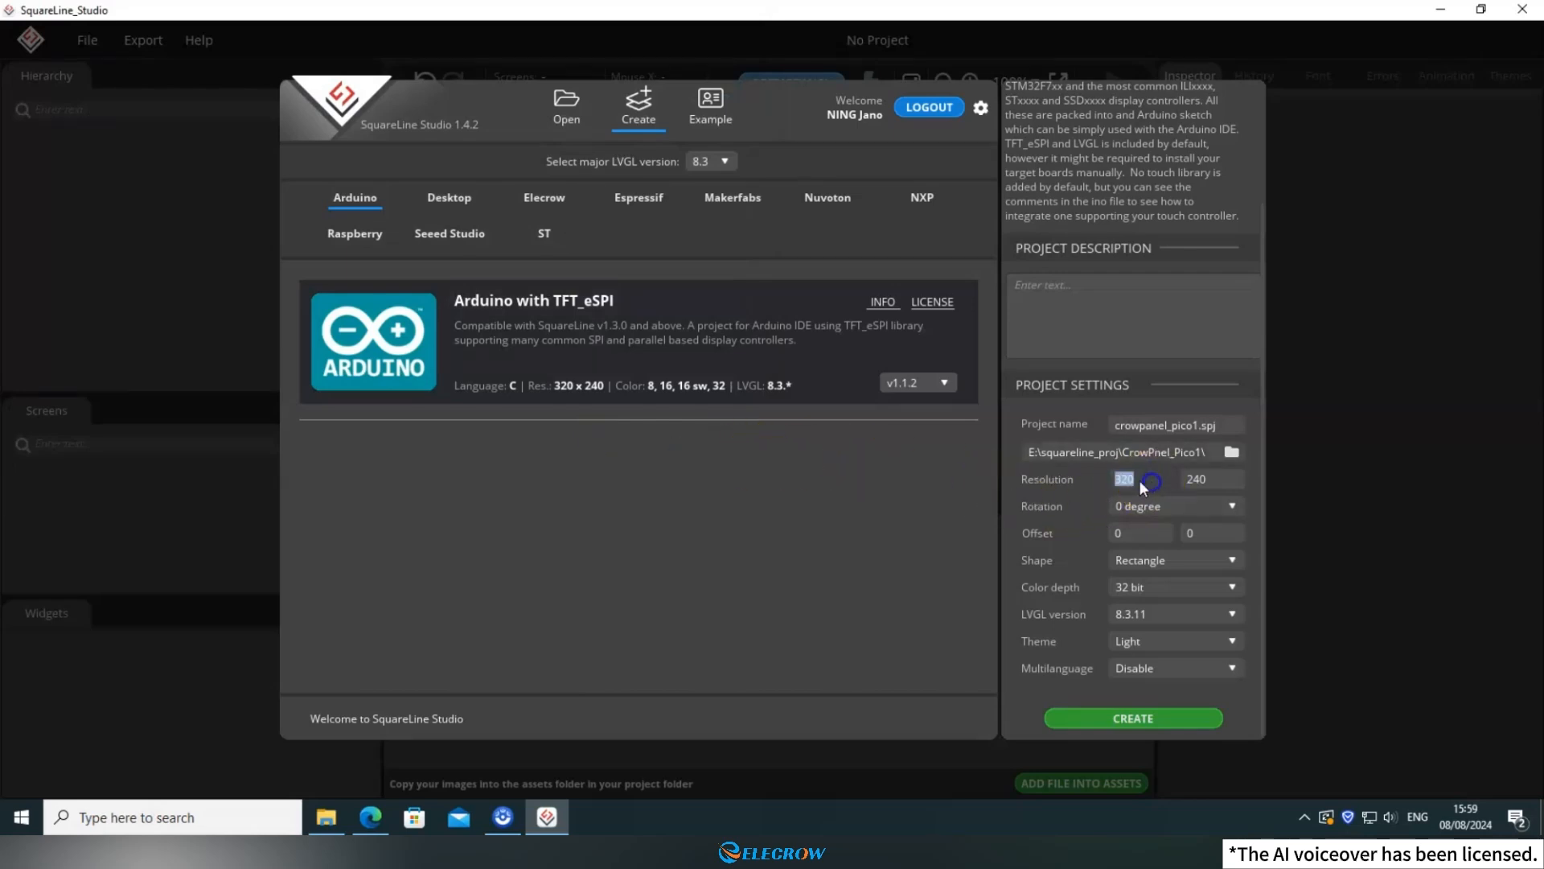
Keep the project resolution at 320 by 240 and choose 0 degree rotation.
{"action": "left_click", "coordinate": [1229, 478]}
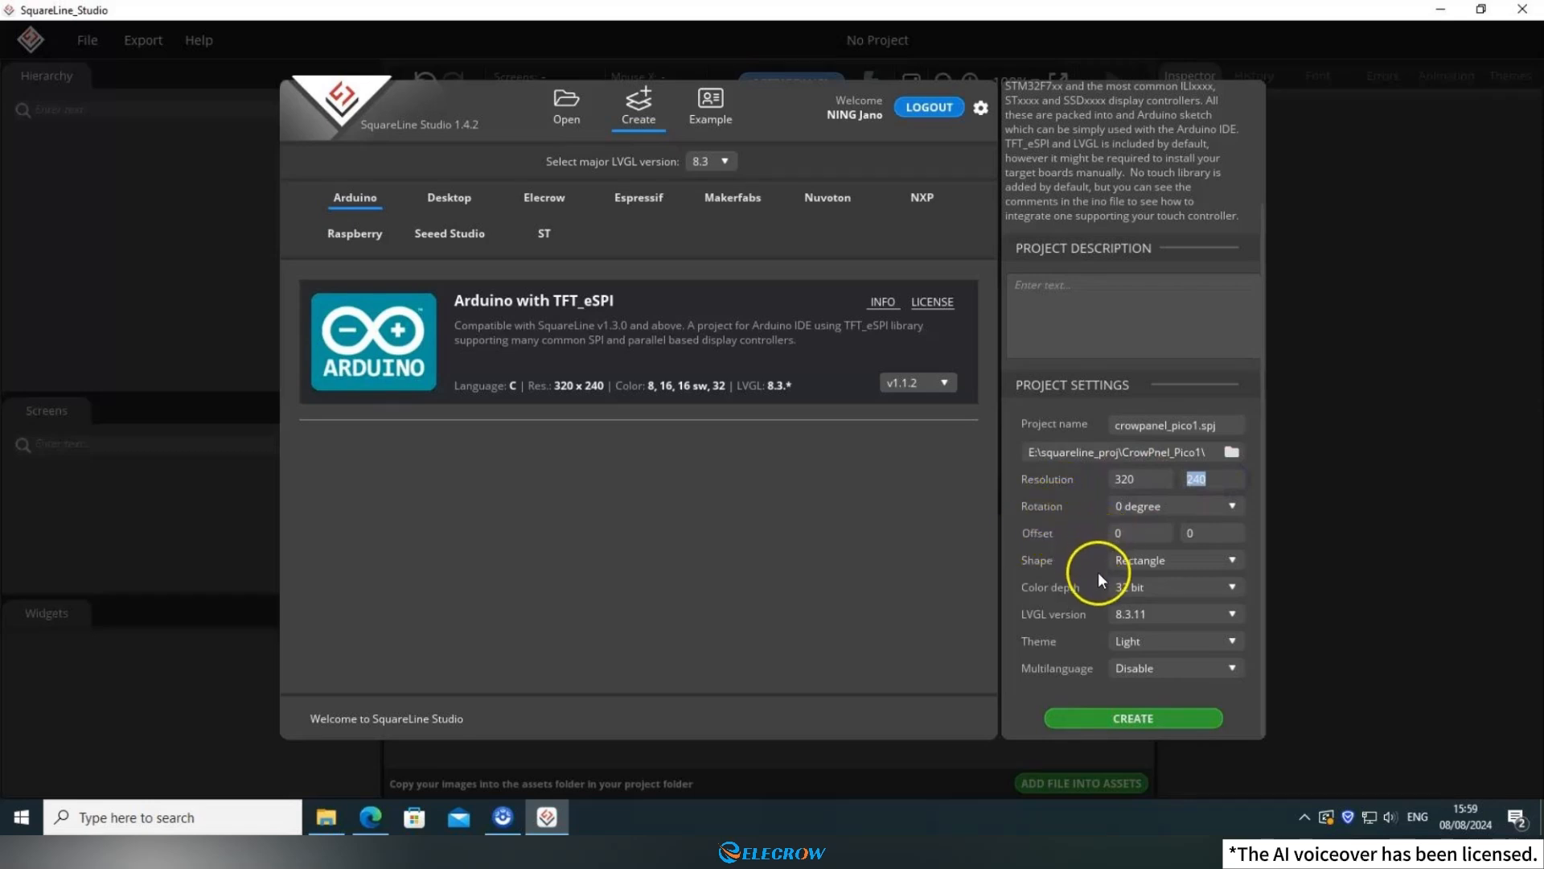
{"action": "left_click", "coordinate": [1173, 510]}
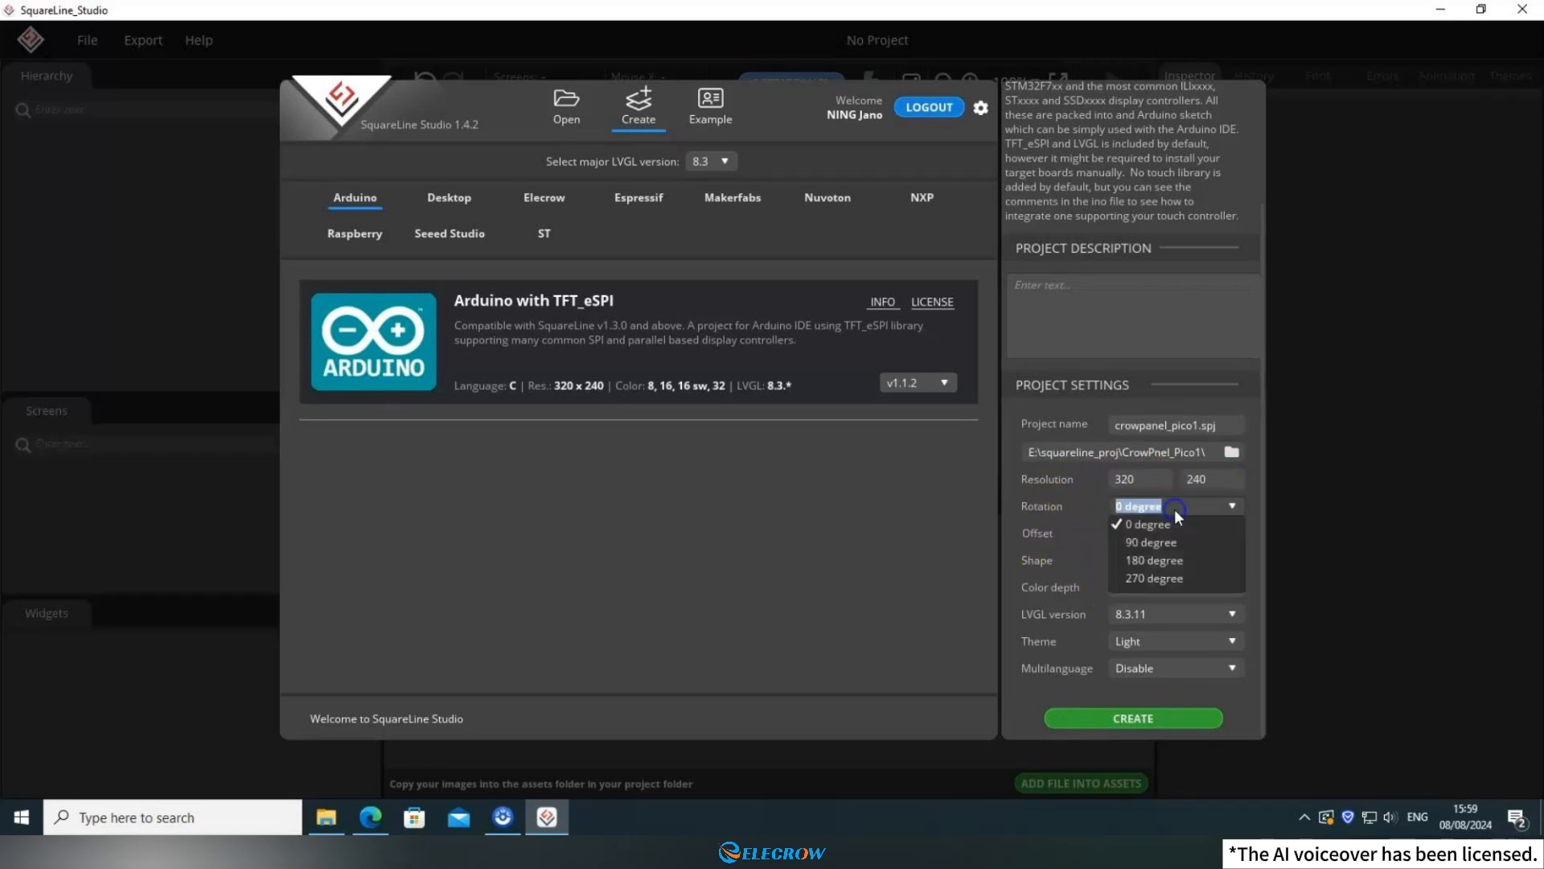
{"action": "left_click", "coordinate": [1134, 525]}
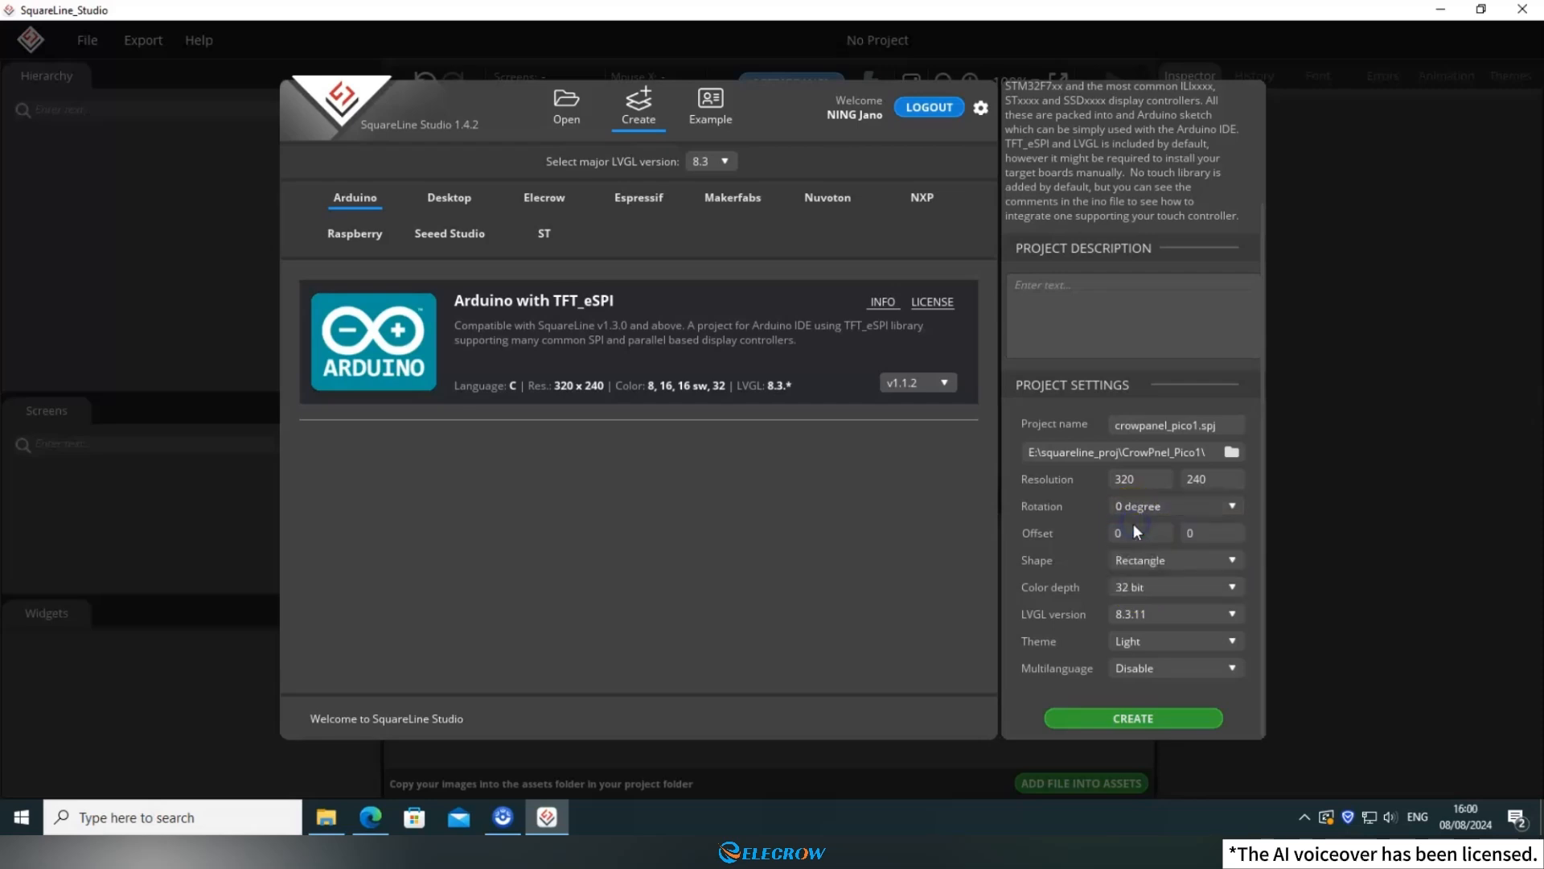
Set the color depth to 16 bit and the LVGL version to 8.3.11, and create the project.
{"action": "left_click", "coordinate": [1165, 588]}
{"action": "left_click", "coordinate": [1137, 622]}
{"action": "left_click", "coordinate": [1145, 616]}
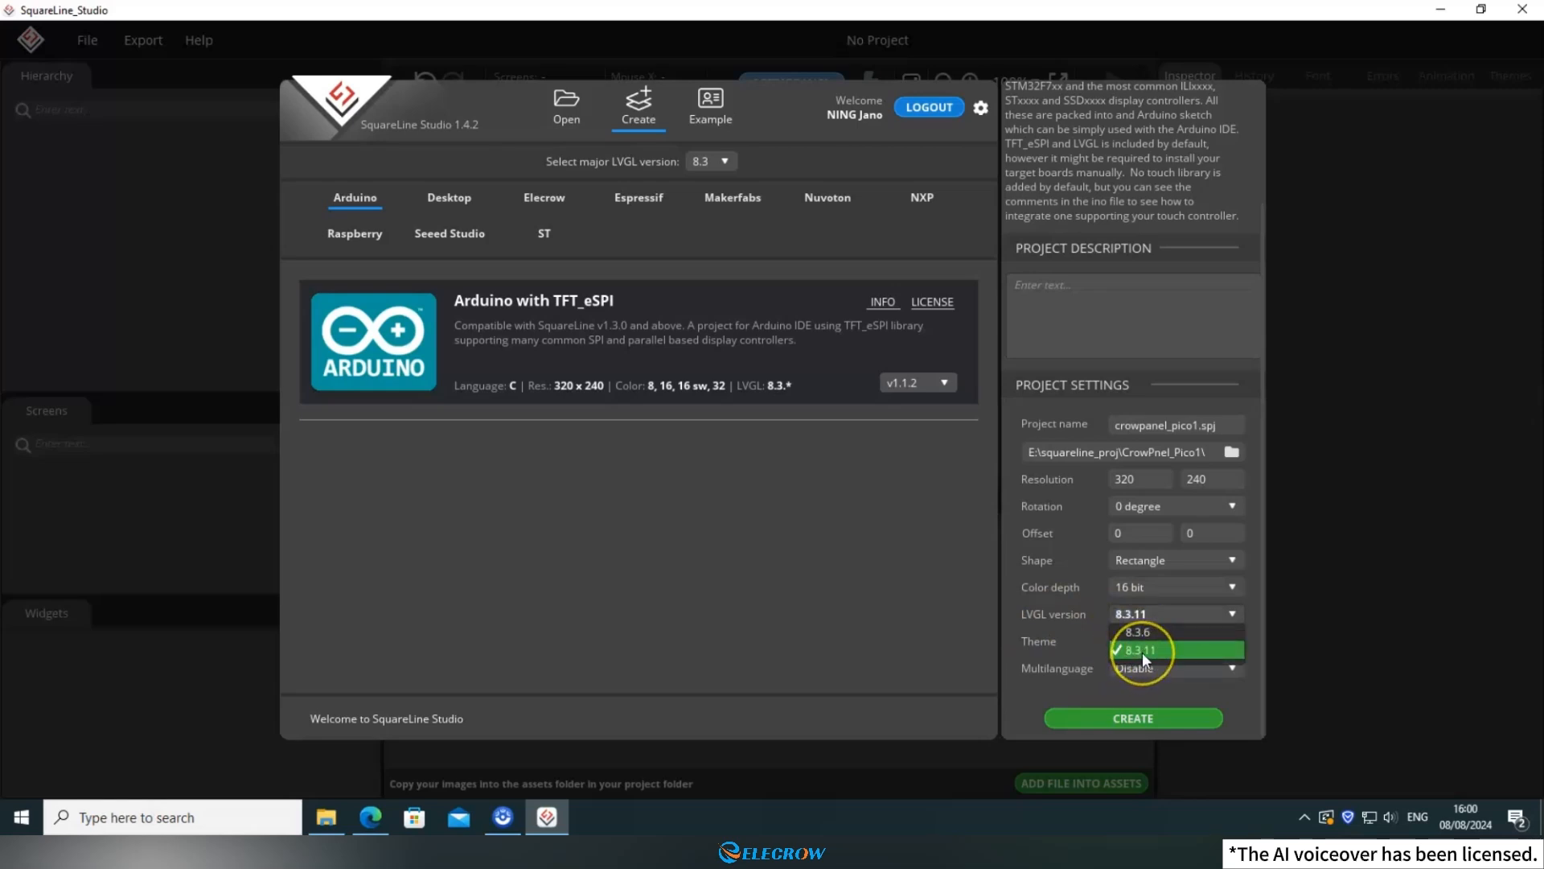
{"action": "left_click", "coordinate": [1142, 649]}
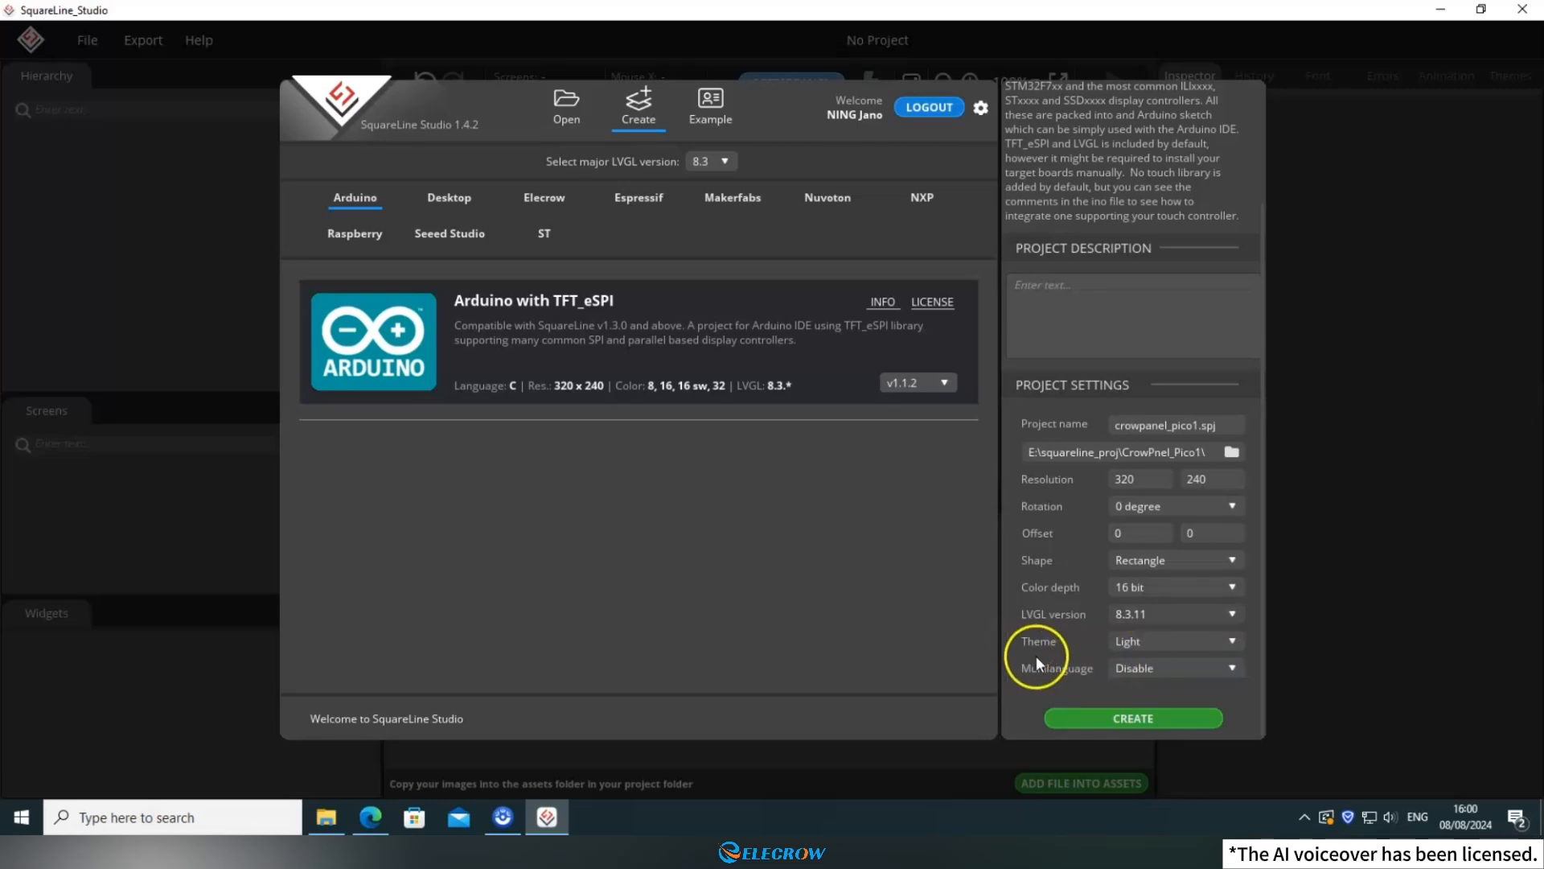
{"action": "left_click", "coordinate": [1114, 720]}
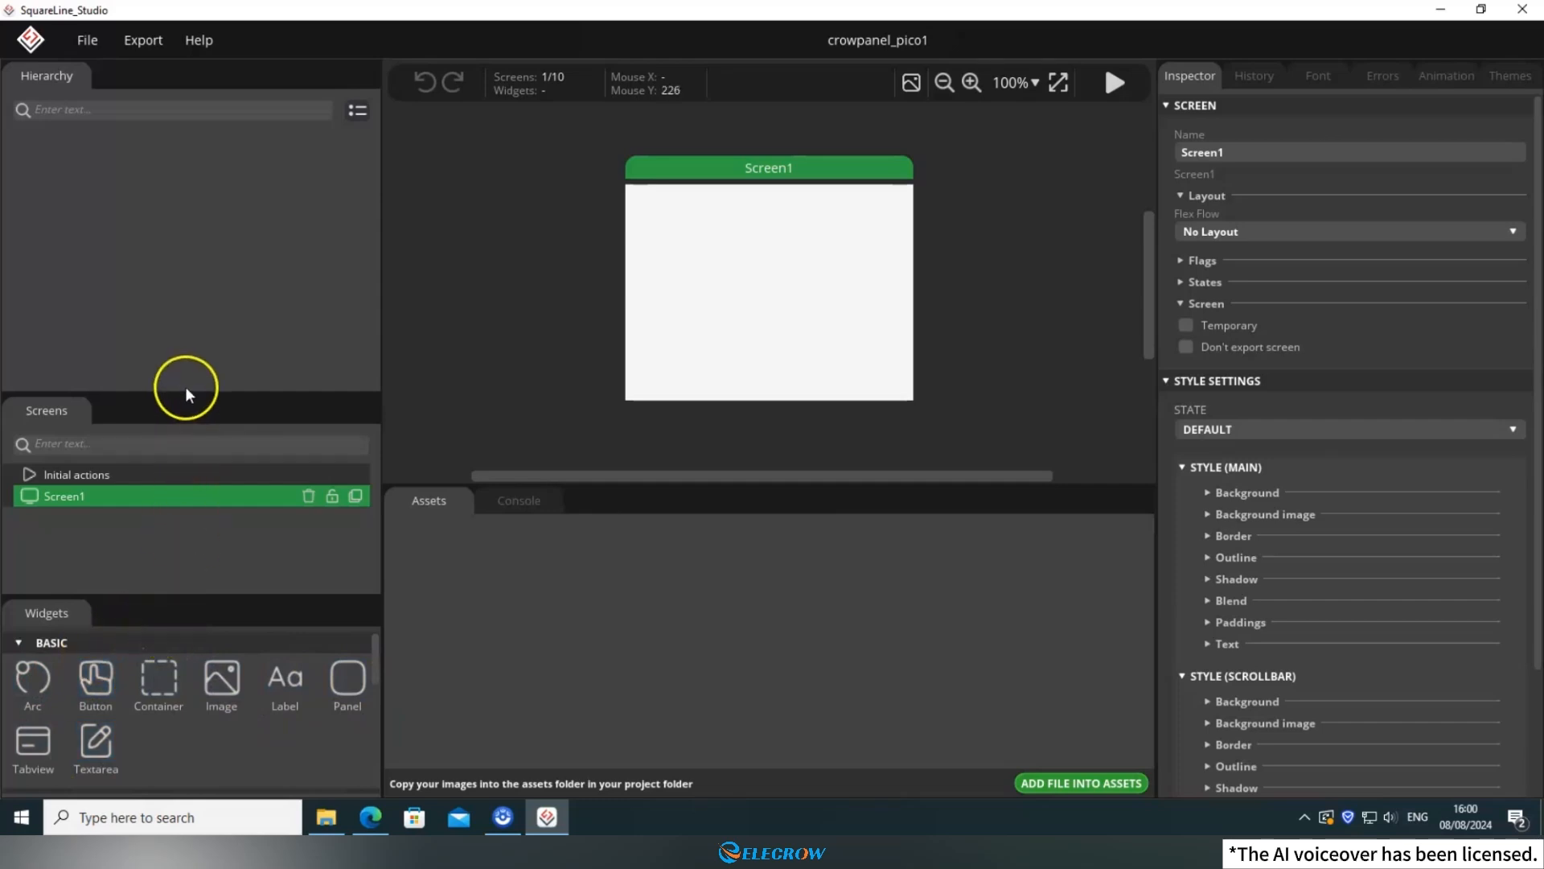
Enlarge the Widgets area by shrinking the Hierarchy and Screens areas, and look through the available widgets.
{"action": "left_click_drag", "start_coordinate": [186, 391], "coordinate": [192, 309]}
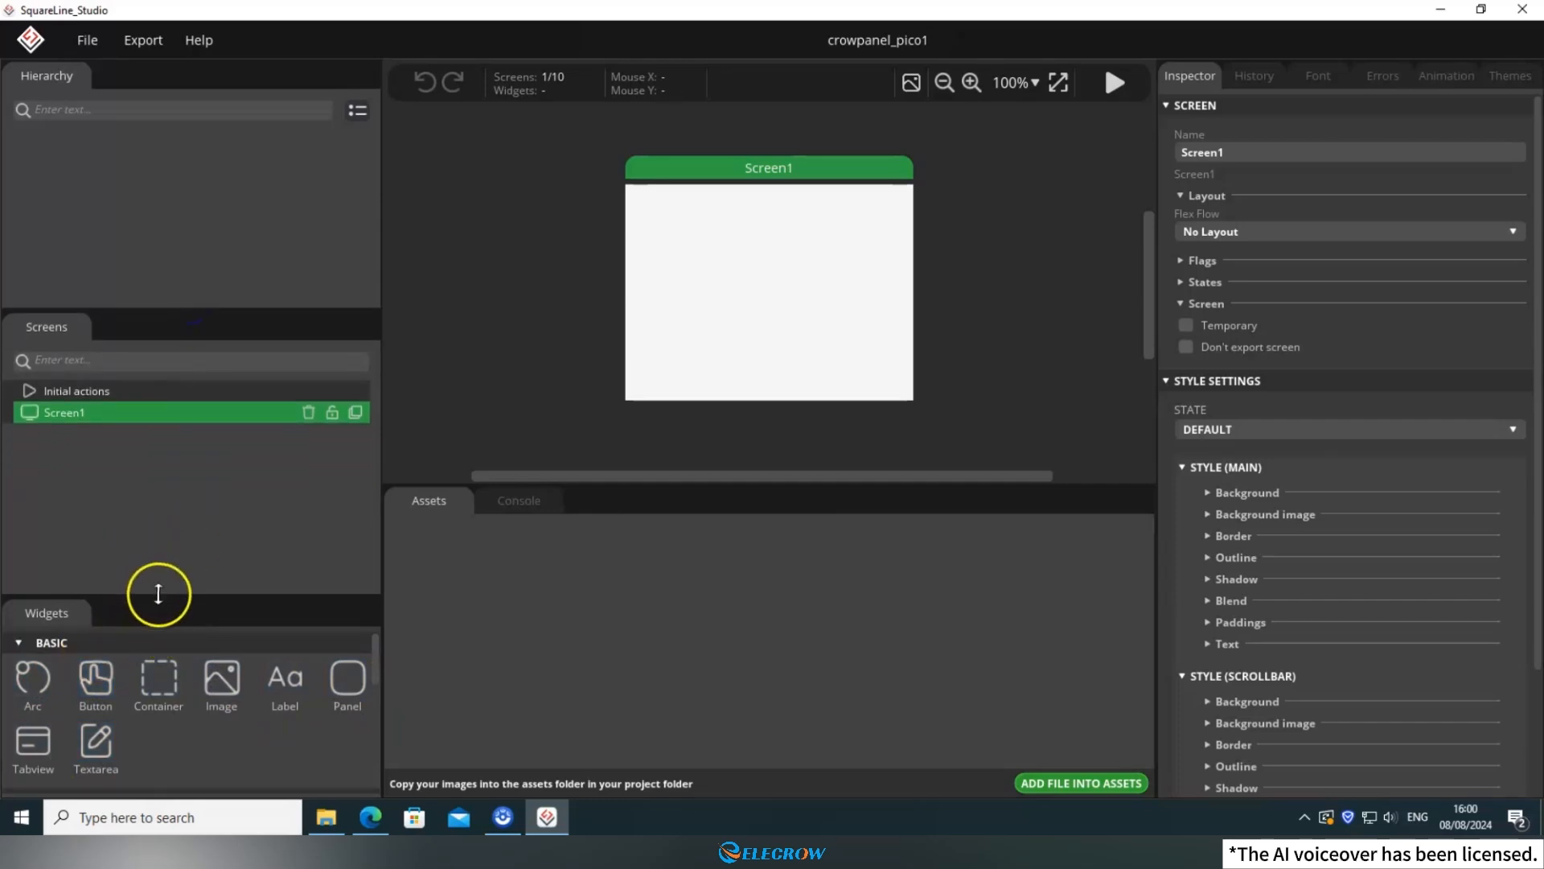
{"action": "left_click_drag", "start_coordinate": [158, 593], "coordinate": [184, 478]}
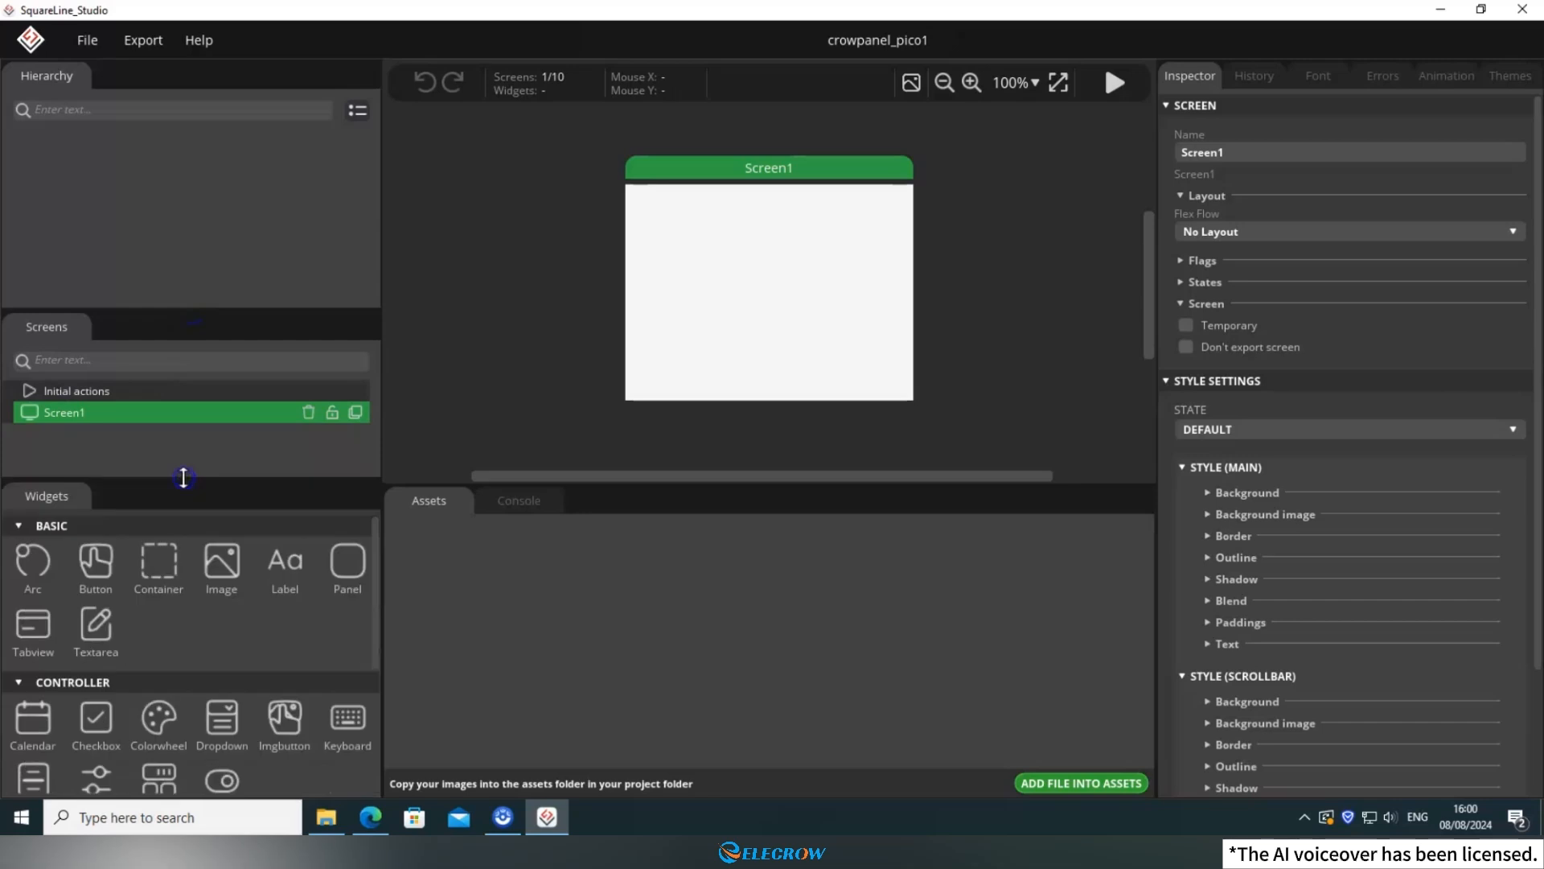
{"action": "scroll", "coordinate": [201, 592], "scroll_direction": "down", "scroll_amount": 4}
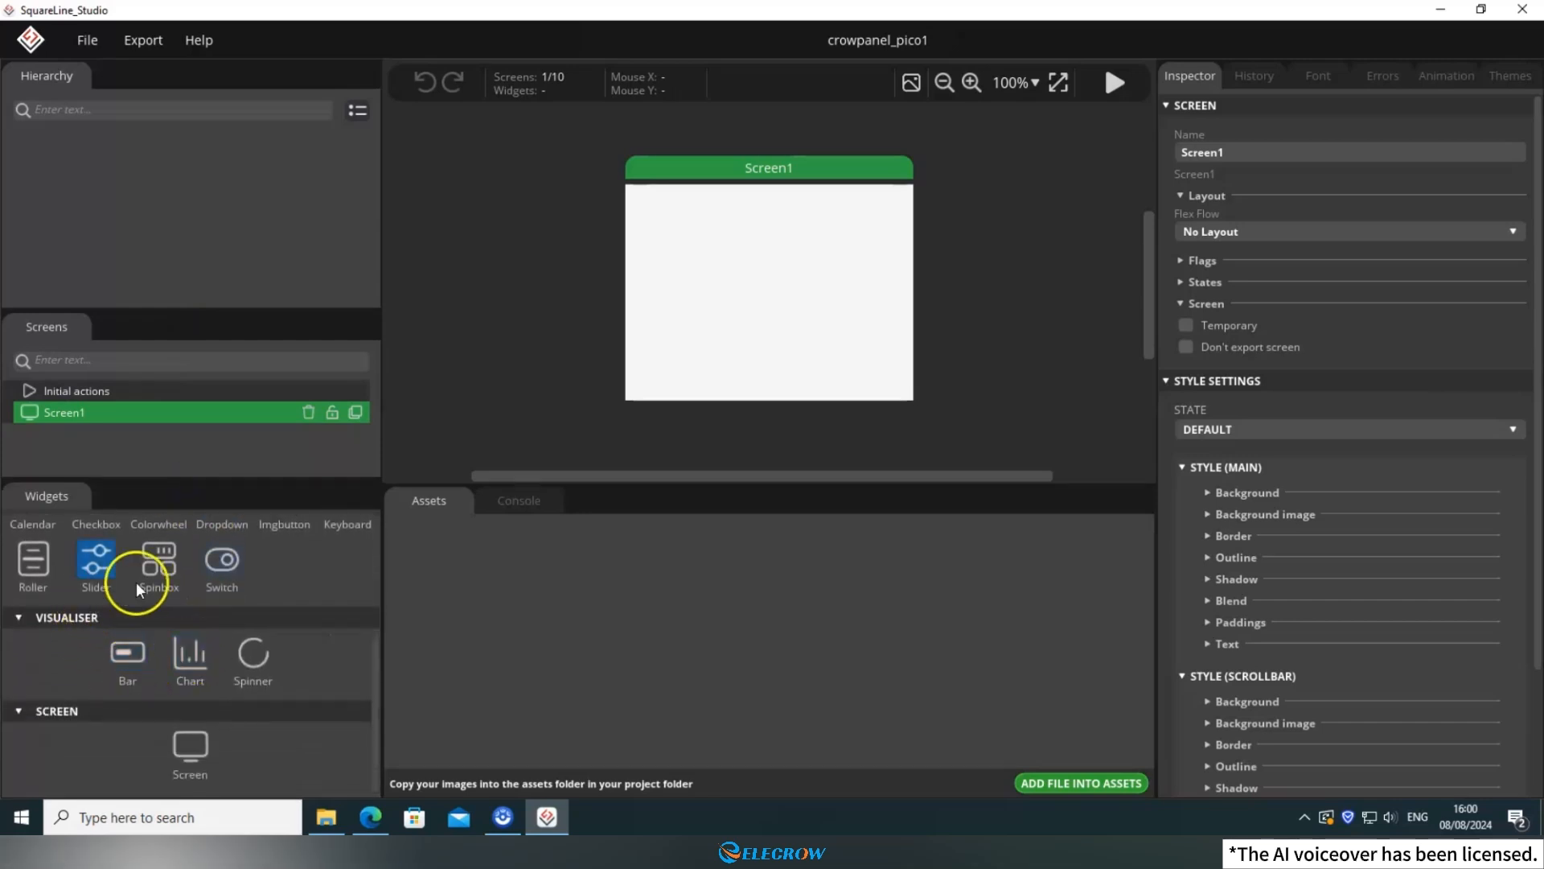
{"action": "scroll", "coordinate": [145, 593], "scroll_direction": "up", "scroll_amount": 4}
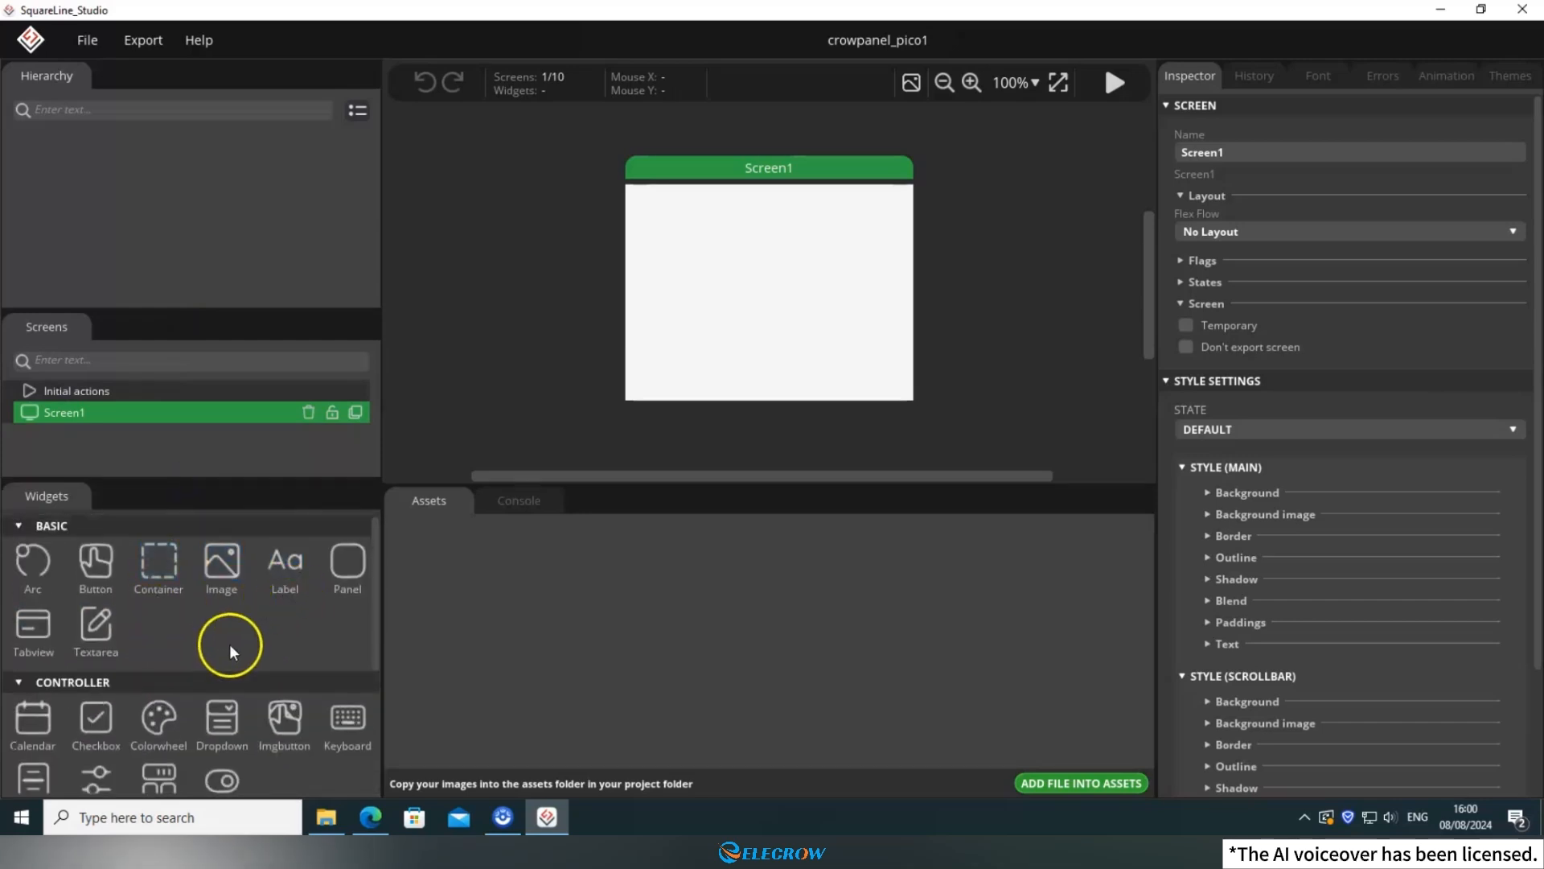
Add a button widget to Screen1 and set its background color to red CA0F0F.
{"action": "left_click", "coordinate": [96, 563]}
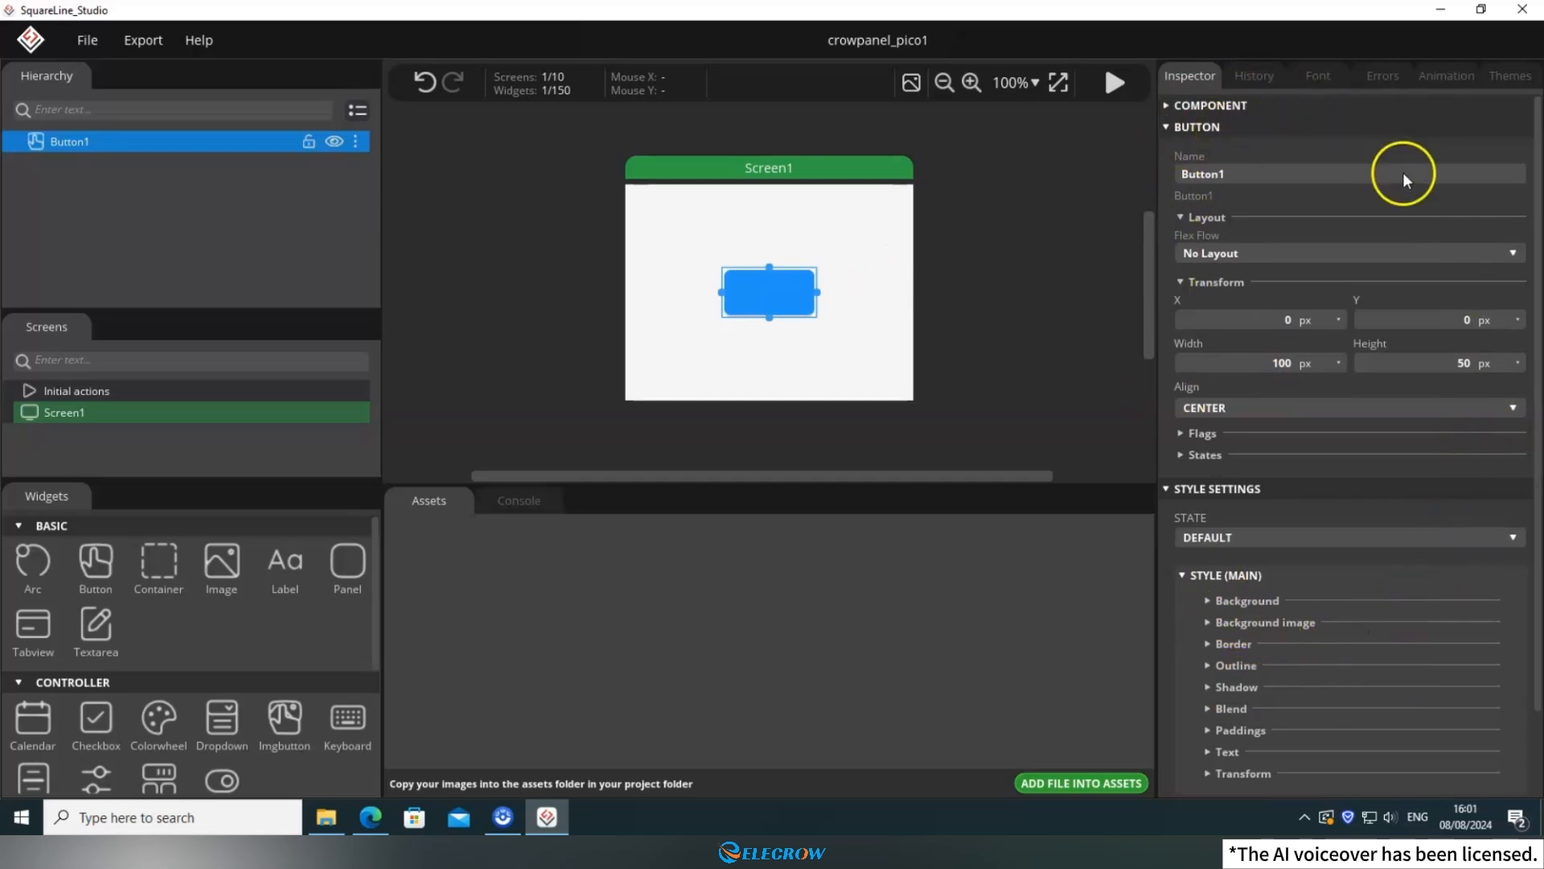
{"action": "scroll", "coordinate": [1331, 489], "scroll_direction": "down", "scroll_amount": 2}
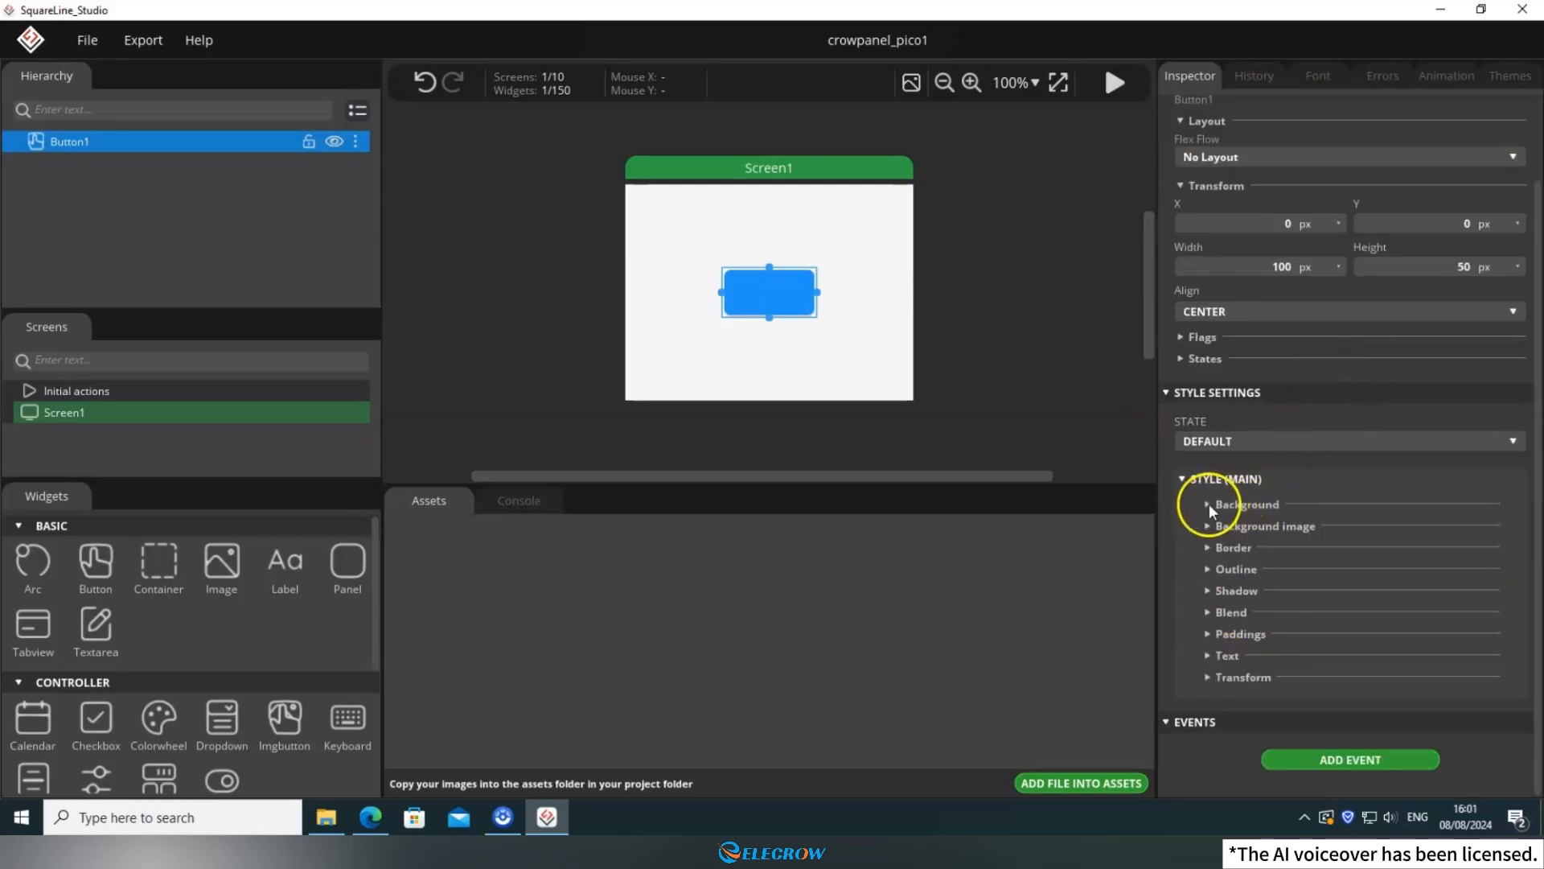
{"action": "left_click", "coordinate": [1217, 504]}
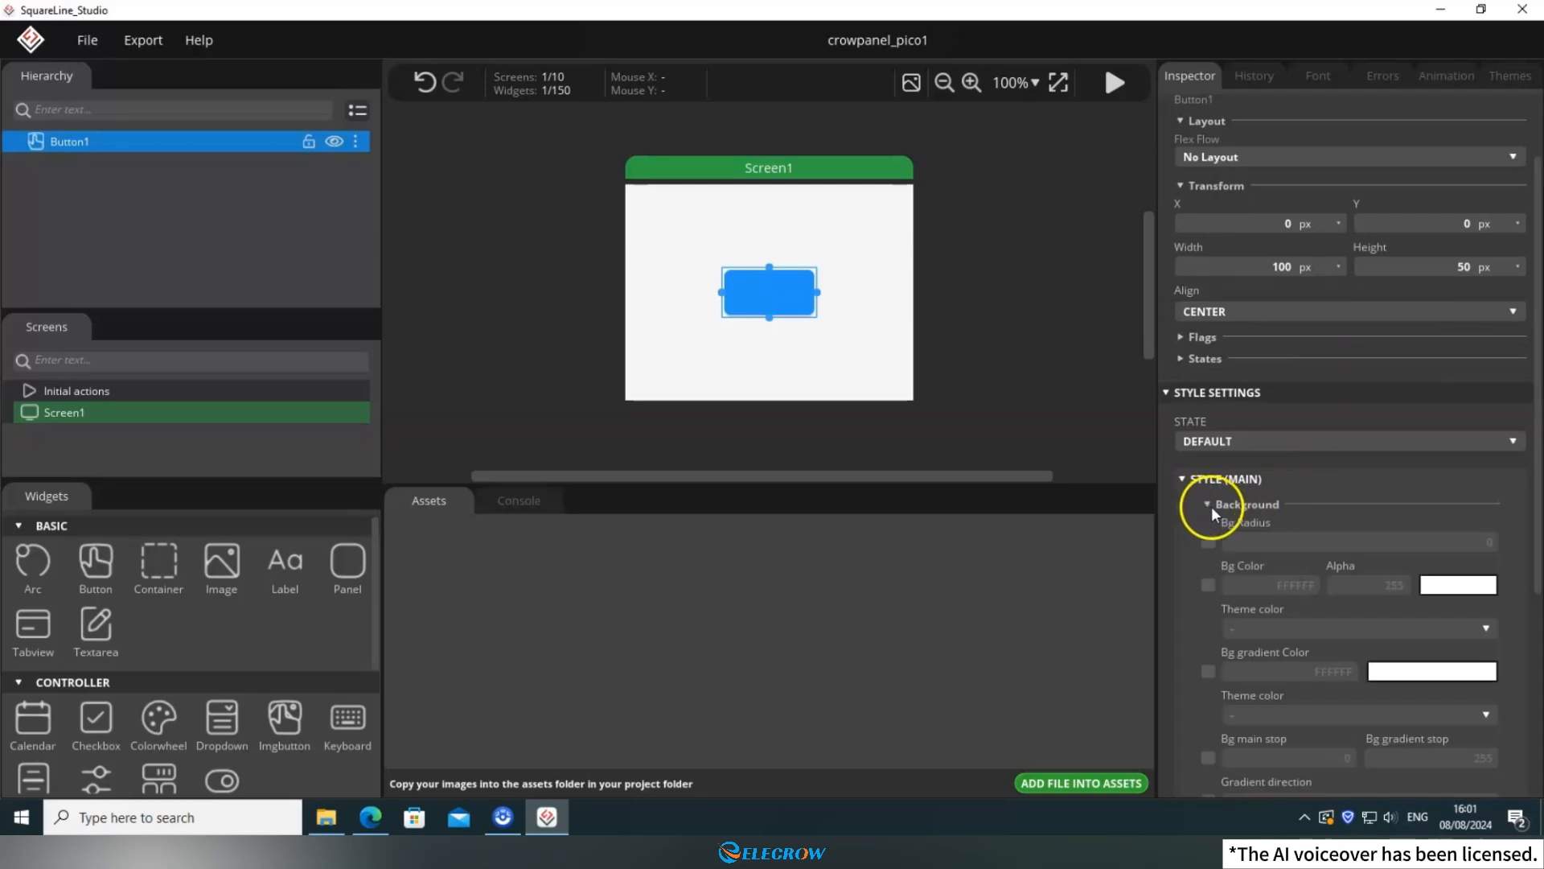
{"action": "scroll", "coordinate": [1214, 500], "scroll_direction": "down", "scroll_amount": 4}
{"action": "left_click", "coordinate": [1208, 406]}
{"action": "left_click", "coordinate": [1429, 404]}
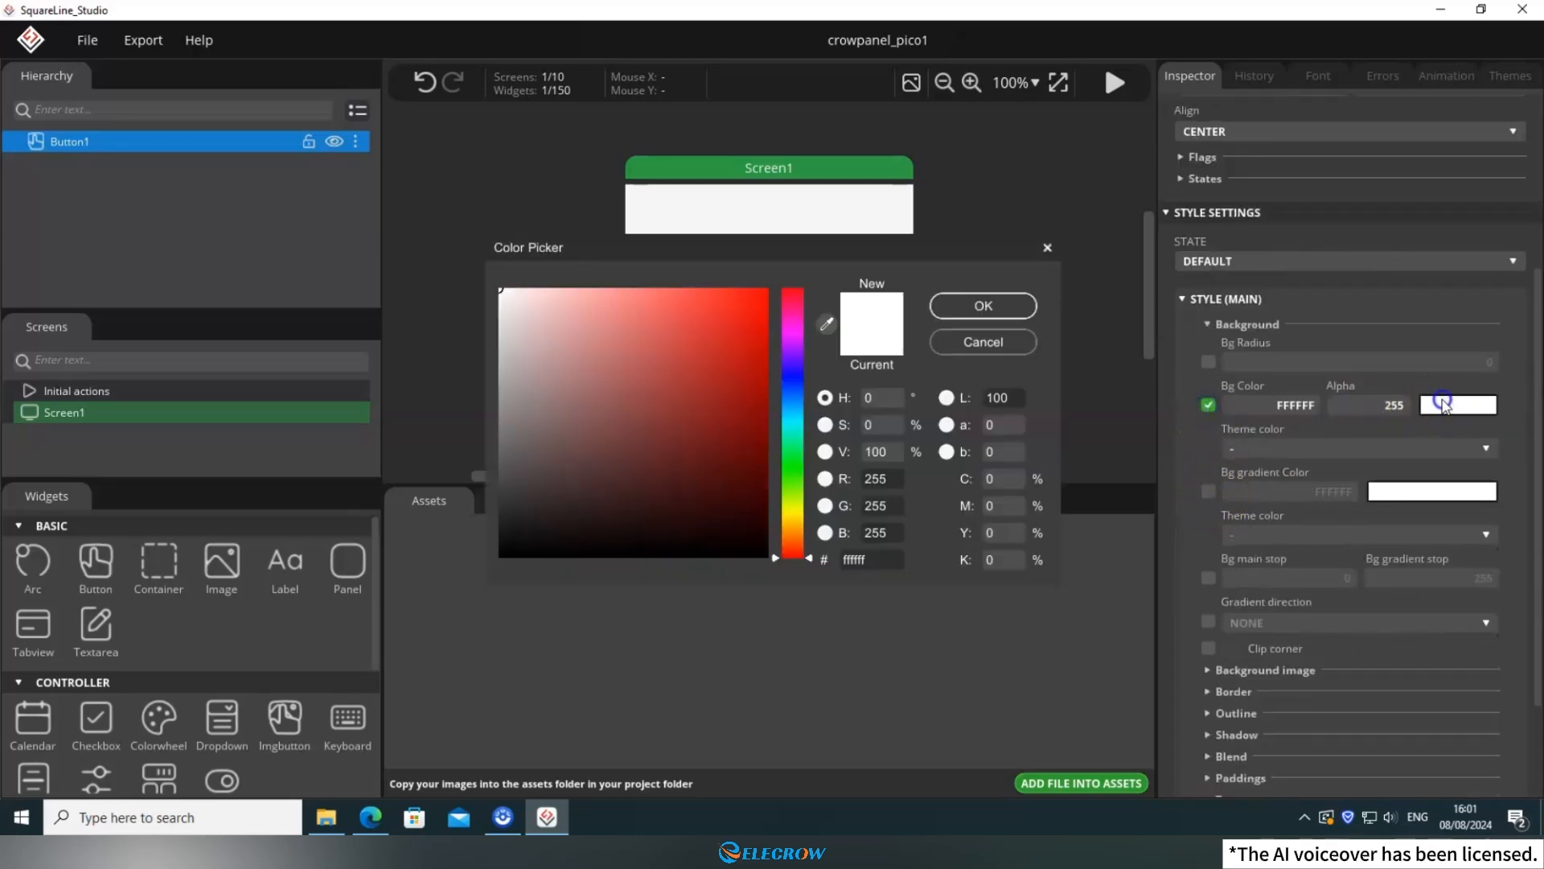
{"action": "left_click", "coordinate": [746, 336]}
{"action": "left_click", "coordinate": [977, 312]}
Give the button a black 000000 outline with an outline width of 5.
{"action": "scroll", "coordinate": [1230, 515], "scroll_direction": "down", "scroll_amount": 5}
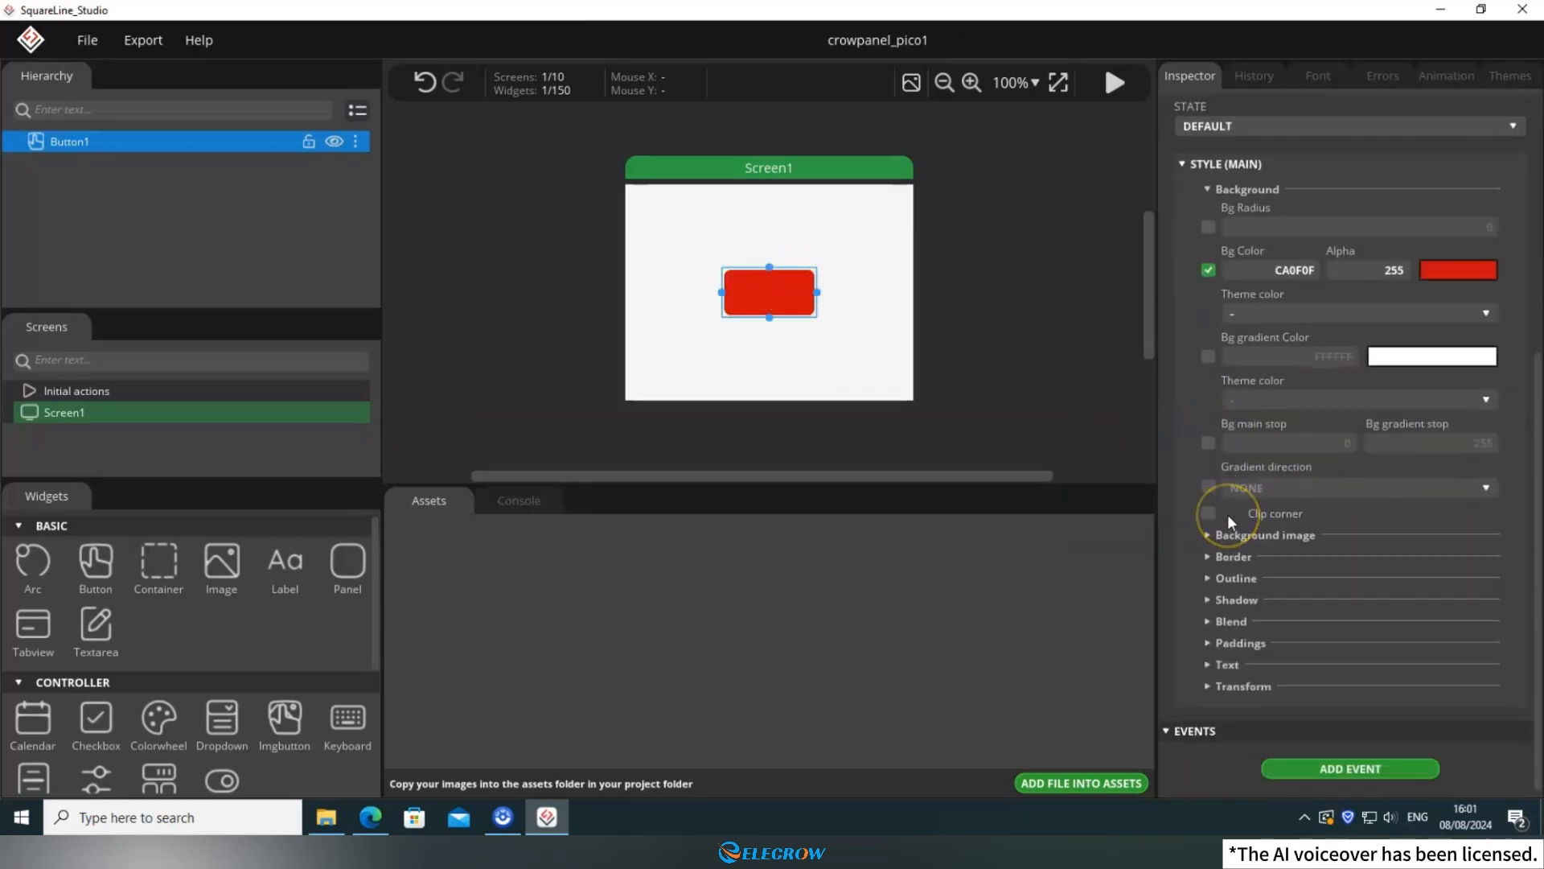
{"action": "left_click", "coordinate": [1218, 565]}
{"action": "scroll", "coordinate": [1218, 563], "scroll_direction": "down", "scroll_amount": 2}
{"action": "left_click", "coordinate": [1209, 517]}
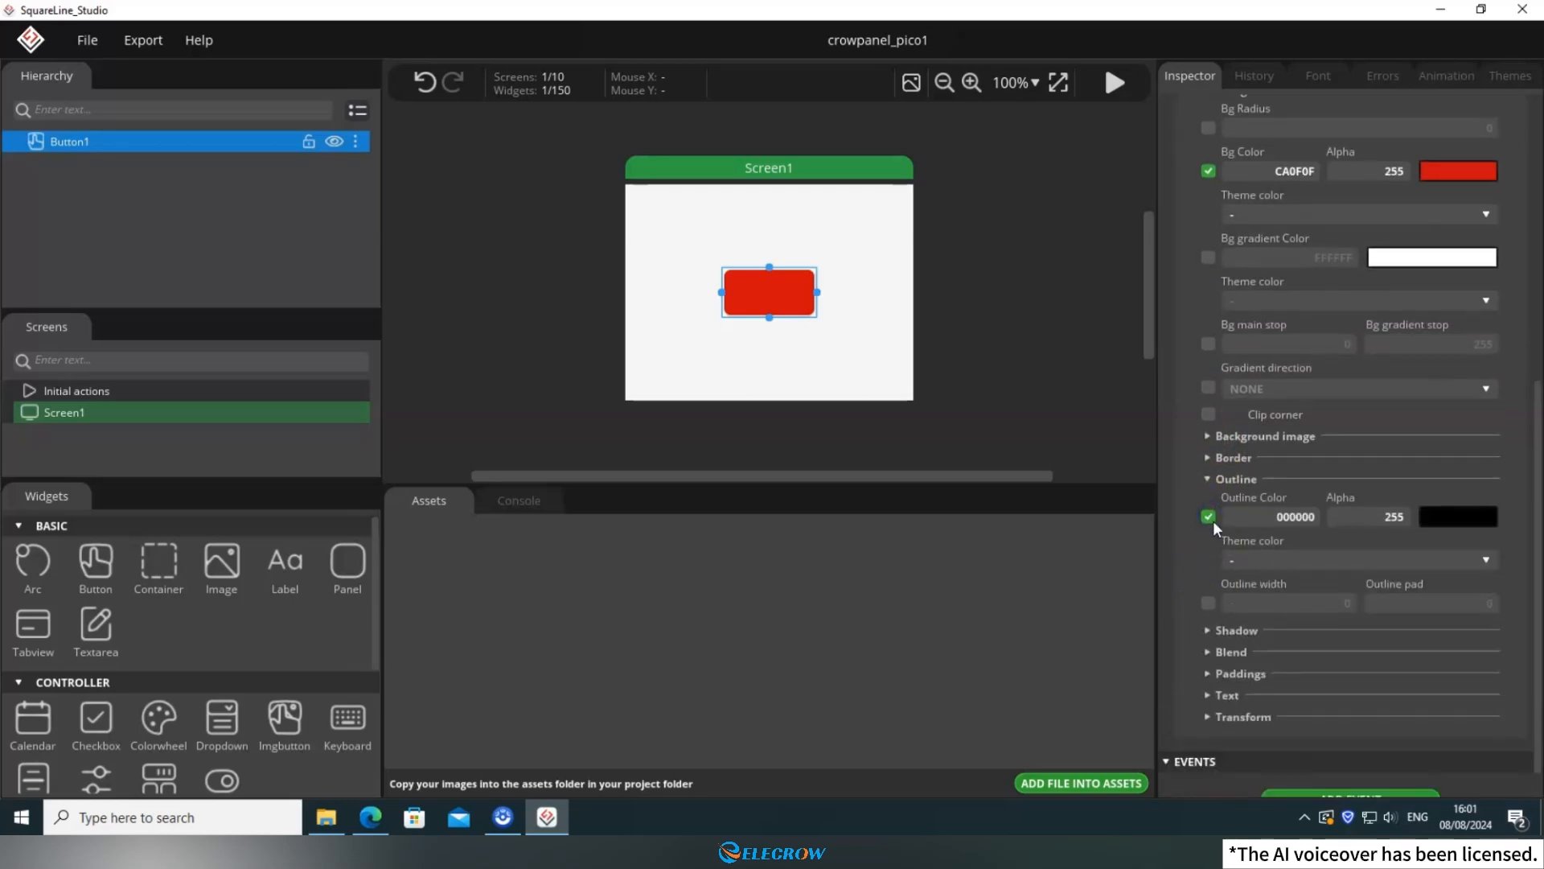
{"action": "left_click", "coordinate": [1208, 602]}
{"action": "left_click", "coordinate": [1336, 601]}
{"action": "key", "text": "Return"}
{"action": "left_click", "coordinate": [790, 336]}
{"action": "left_click", "coordinate": [787, 308]}
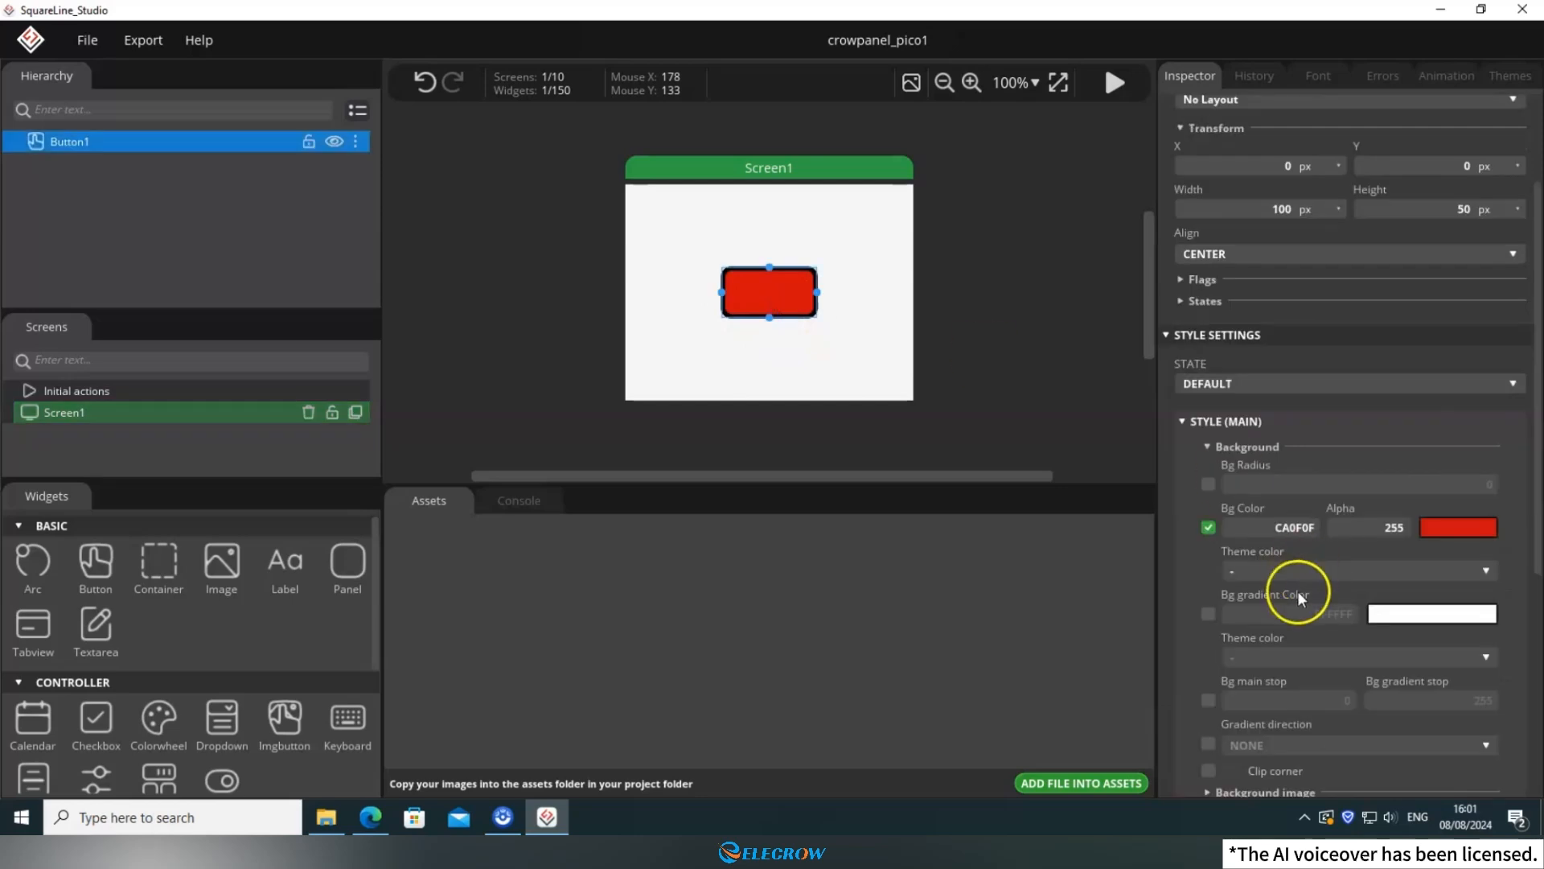
Enable the button's text color and set it to yellow ECD51A.
{"action": "left_click", "coordinate": [1208, 450]}
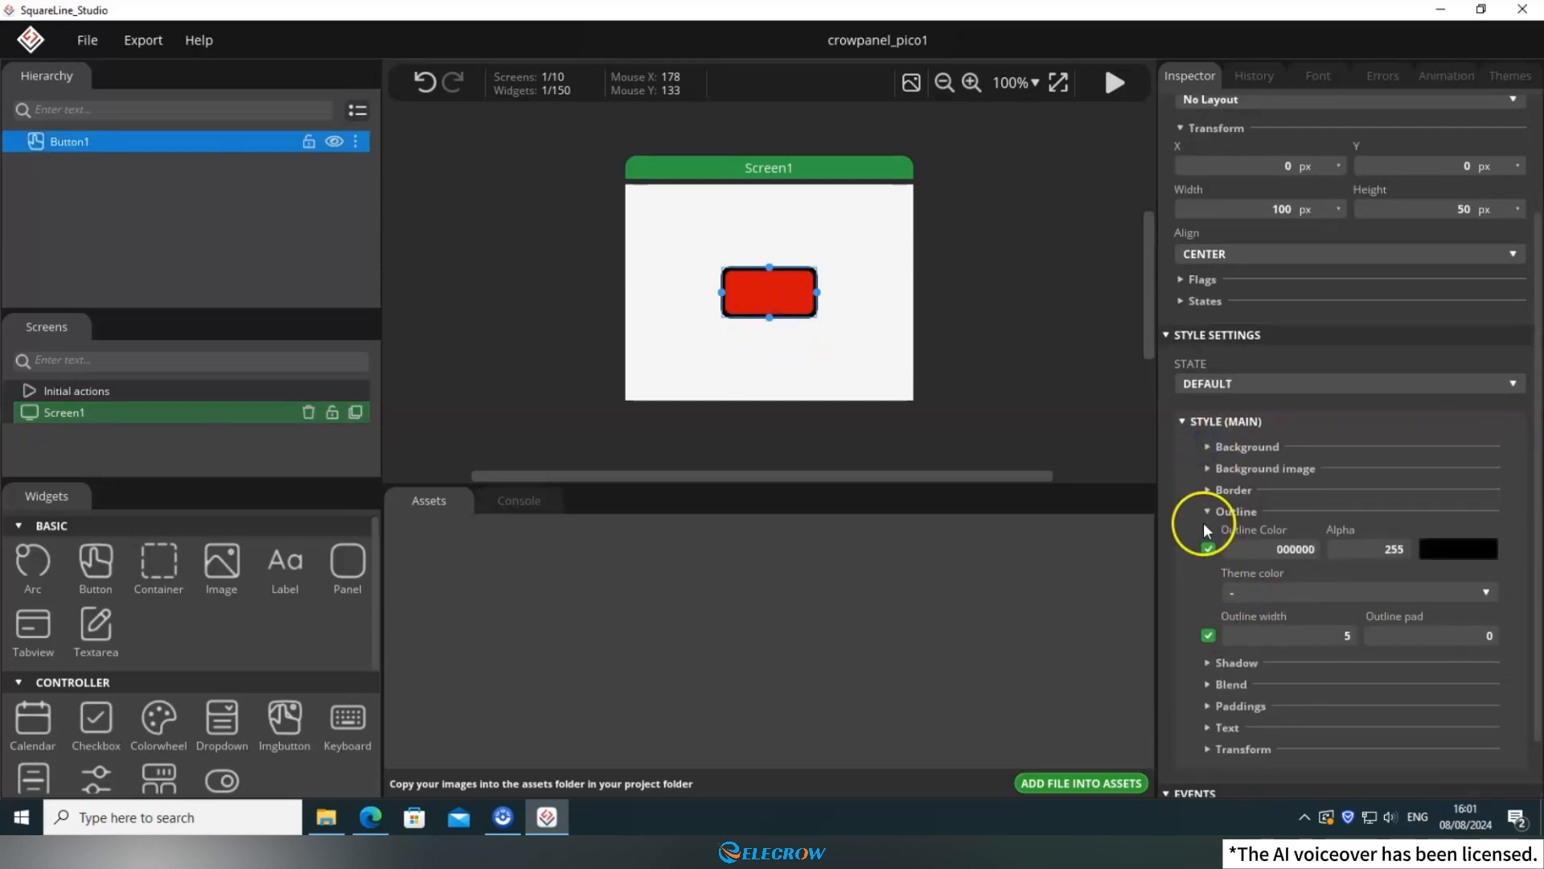
{"action": "left_click", "coordinate": [1205, 513]}
{"action": "left_click", "coordinate": [1205, 655]}
{"action": "scroll", "coordinate": [1385, 496], "scroll_direction": "down", "scroll_amount": 3}
{"action": "left_click", "coordinate": [1208, 468]}
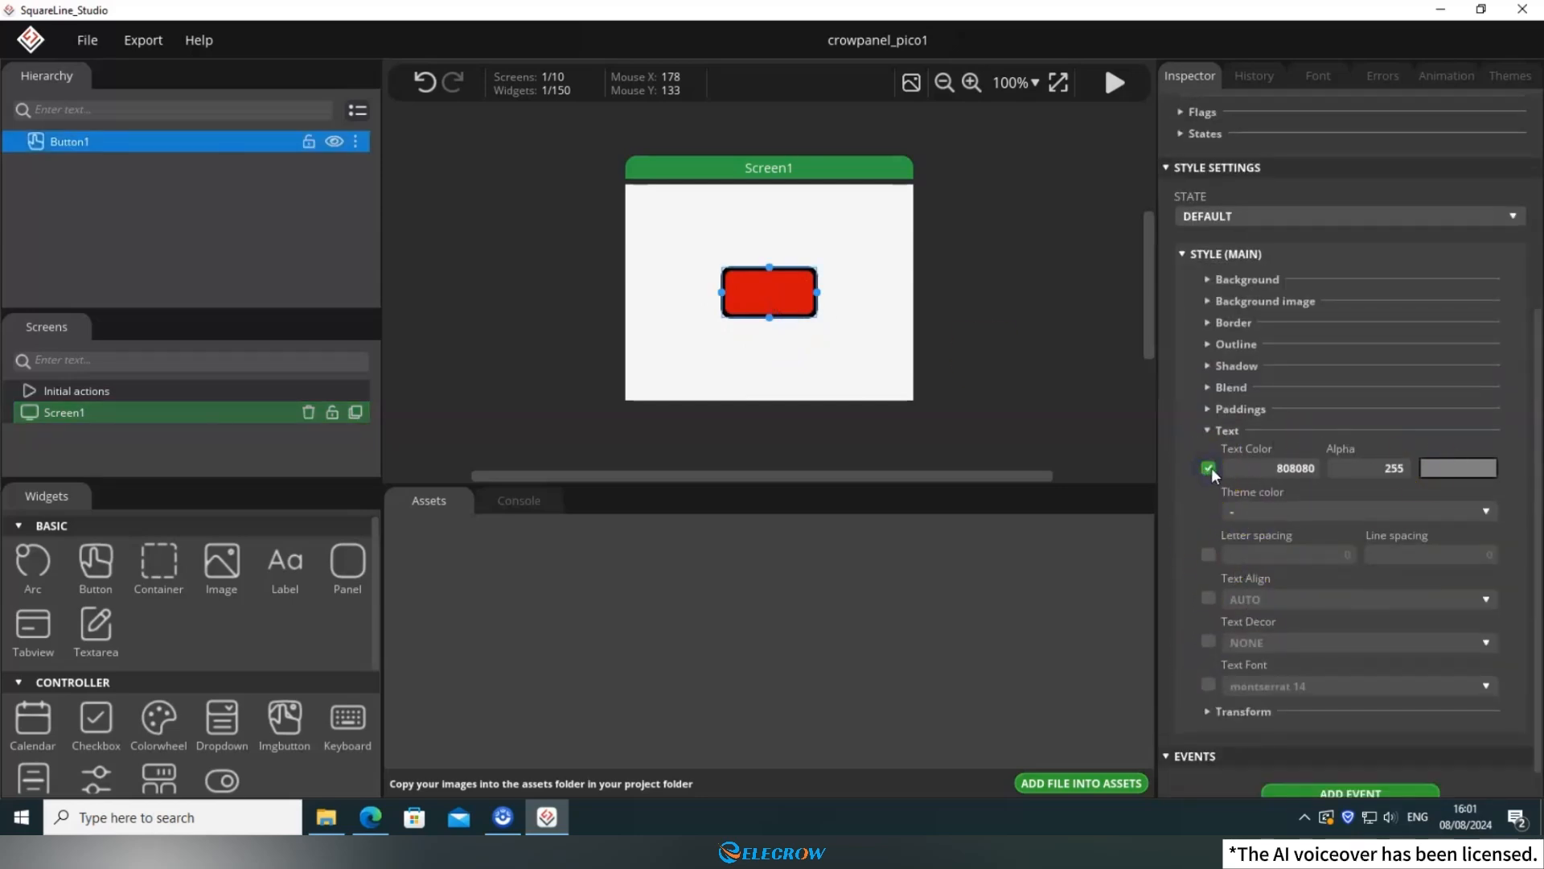
{"action": "left_click", "coordinate": [1458, 468]}
{"action": "left_click", "coordinate": [792, 519]}
{"action": "left_click", "coordinate": [738, 307]}
{"action": "left_click", "coordinate": [948, 306]}
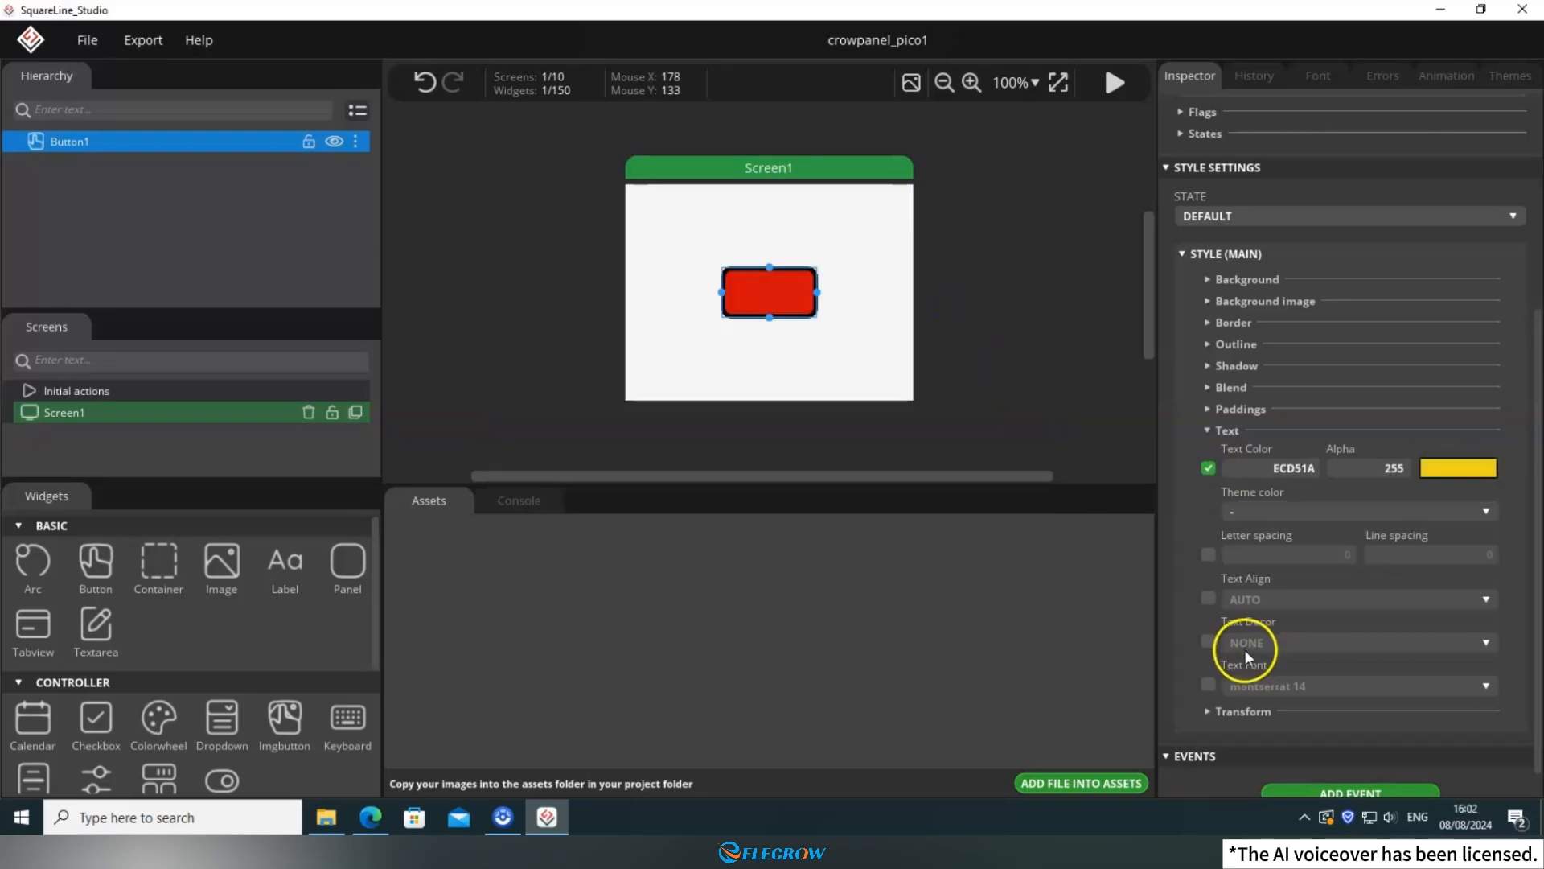
{"action": "scroll", "coordinate": [1243, 649], "scroll_direction": "down", "scroll_amount": 1}
{"action": "left_click", "coordinate": [1209, 651]}
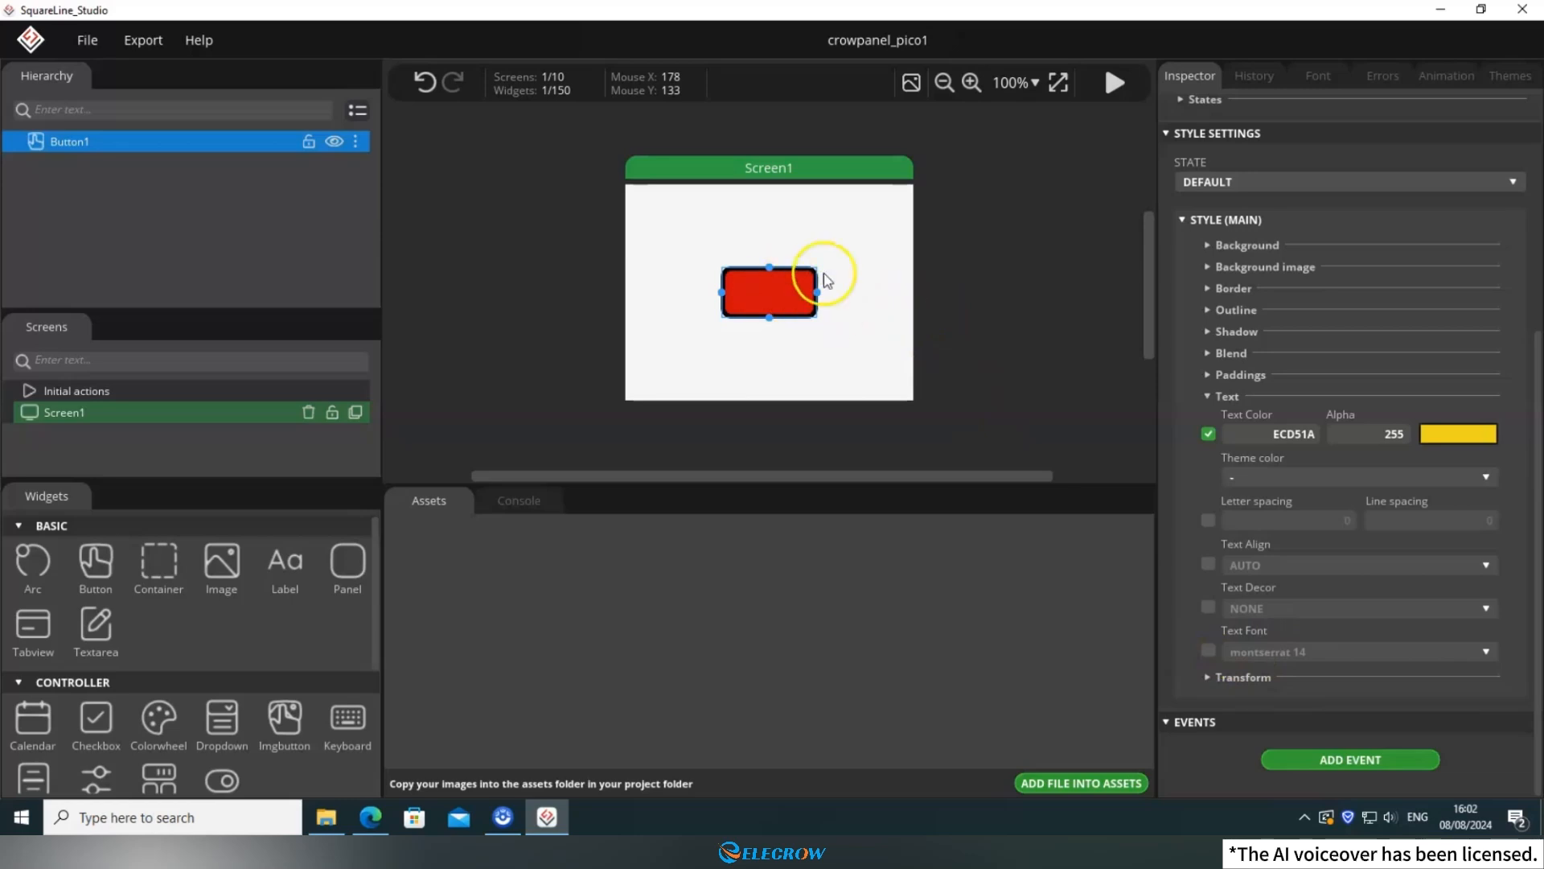
{"action": "scroll", "coordinate": [1248, 460], "scroll_direction": "up", "scroll_amount": 4}
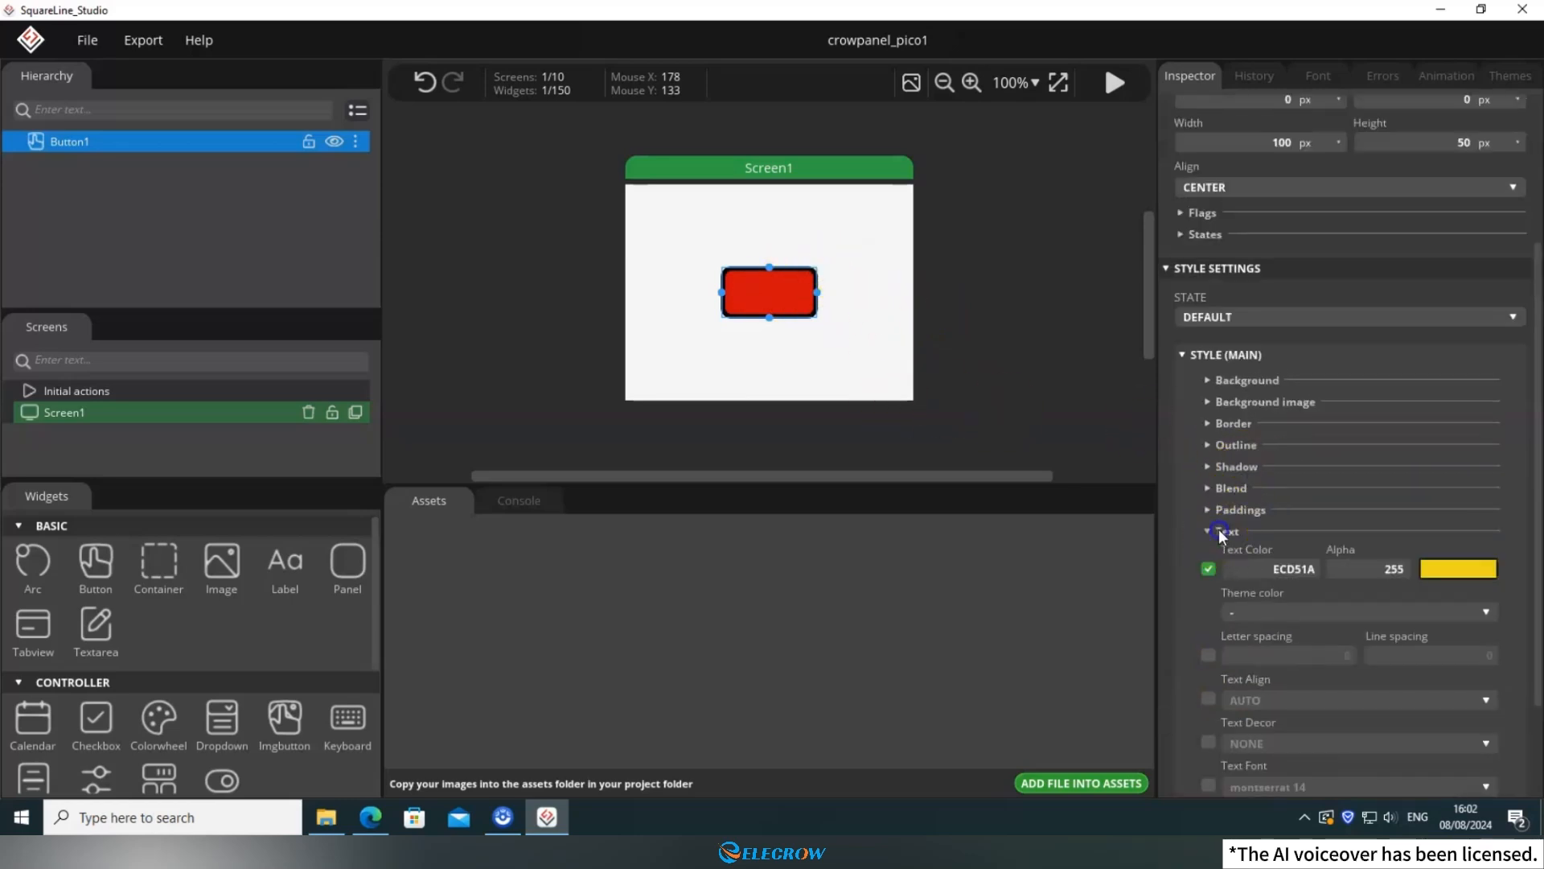
{"action": "left_click", "coordinate": [1219, 532]}
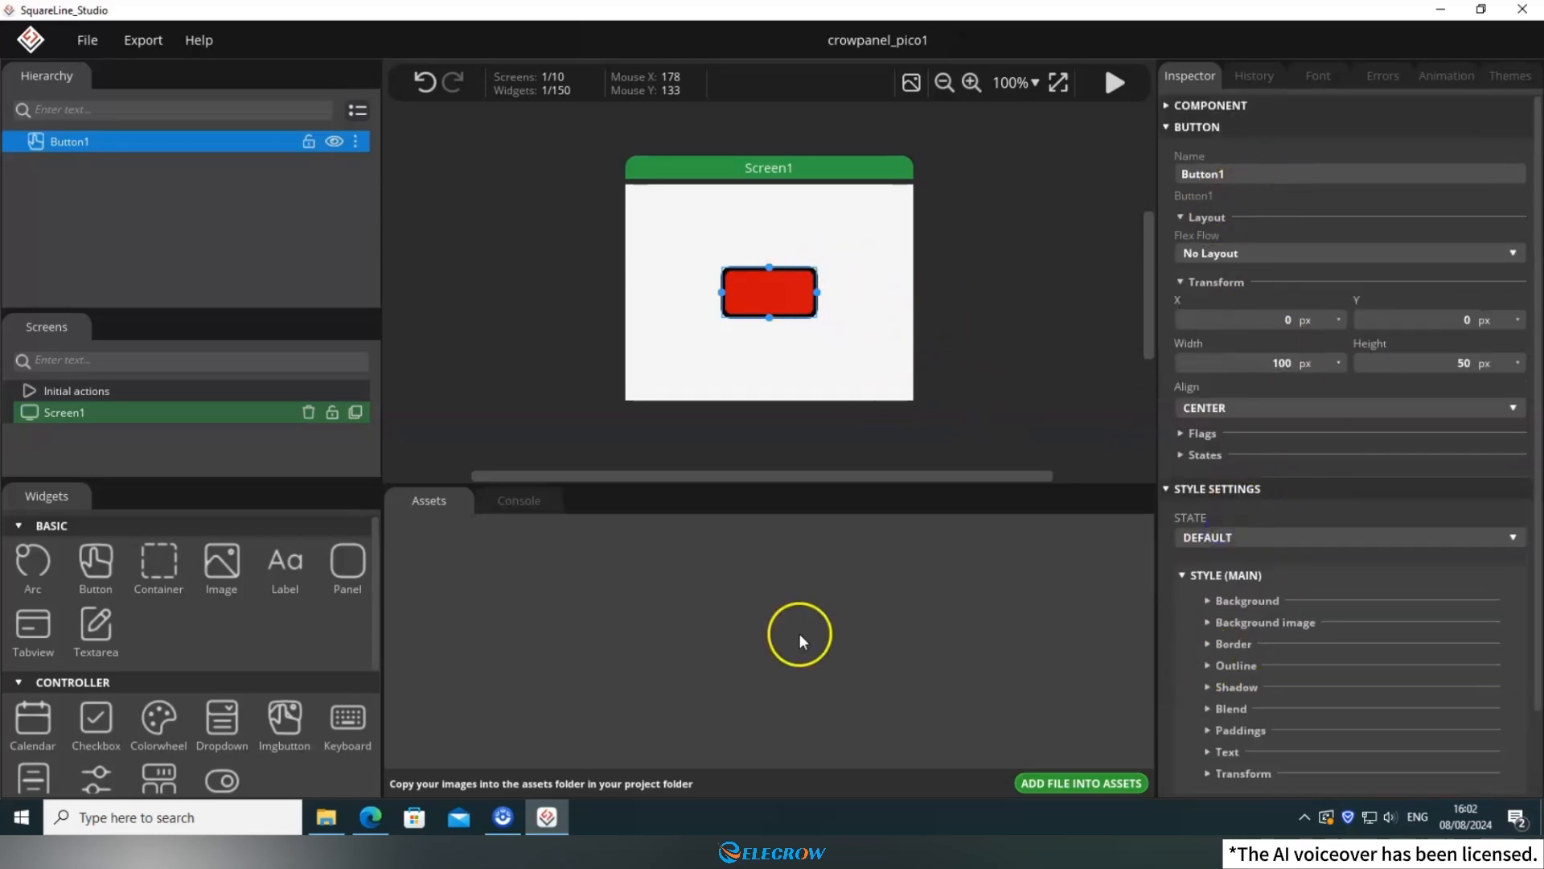
Add a label widget to Screen1 and move it off the button to about X -78, Y 44.
{"action": "left_click", "coordinate": [285, 563]}
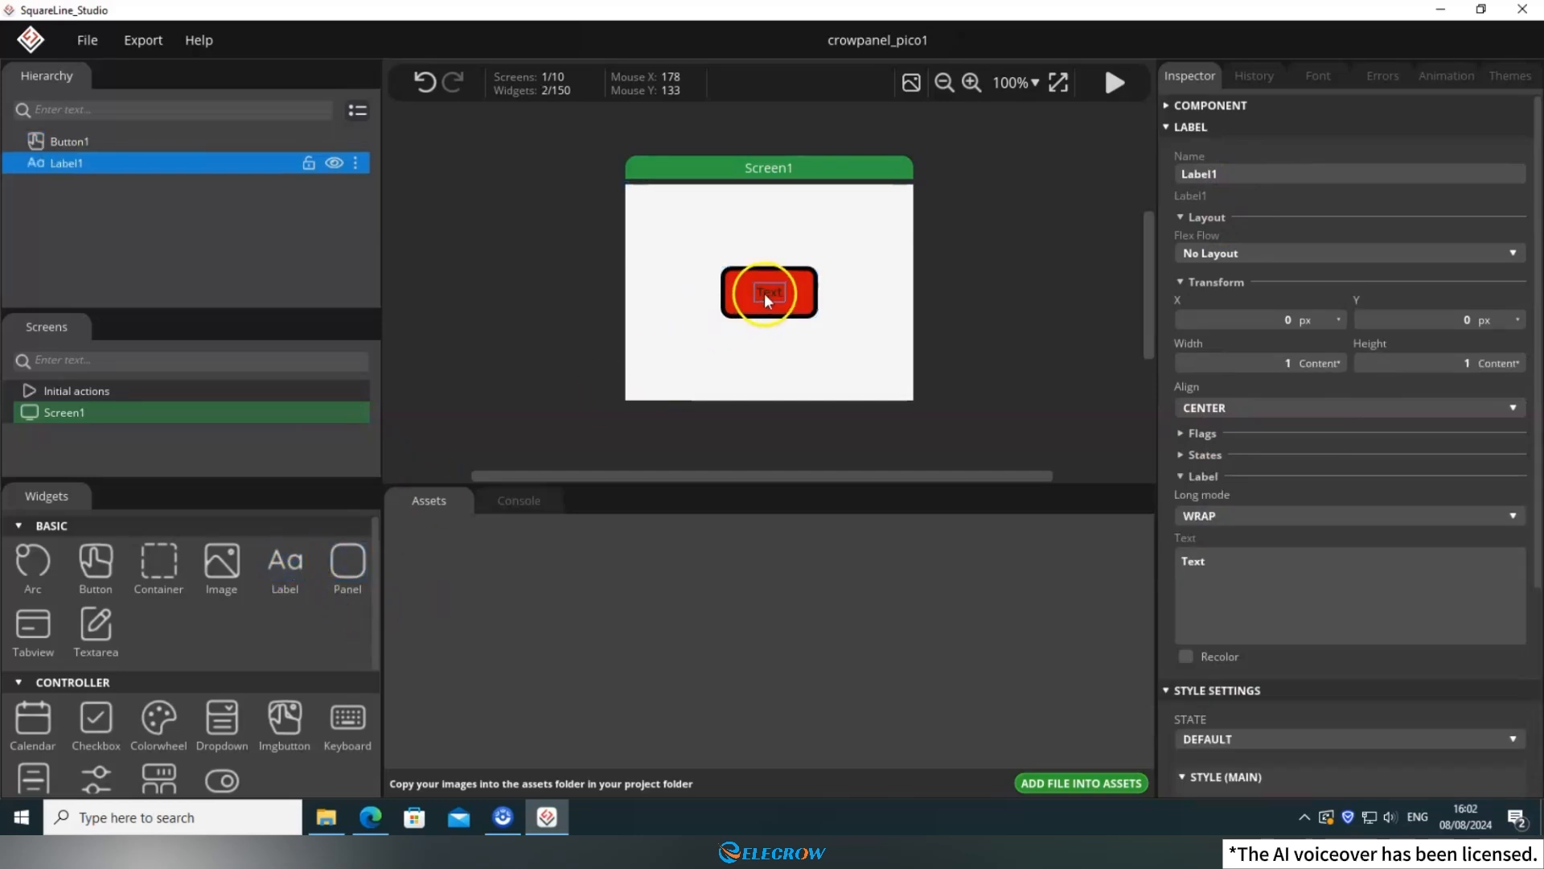
{"action": "left_click_drag", "start_coordinate": [764, 293], "coordinate": [683, 369]}
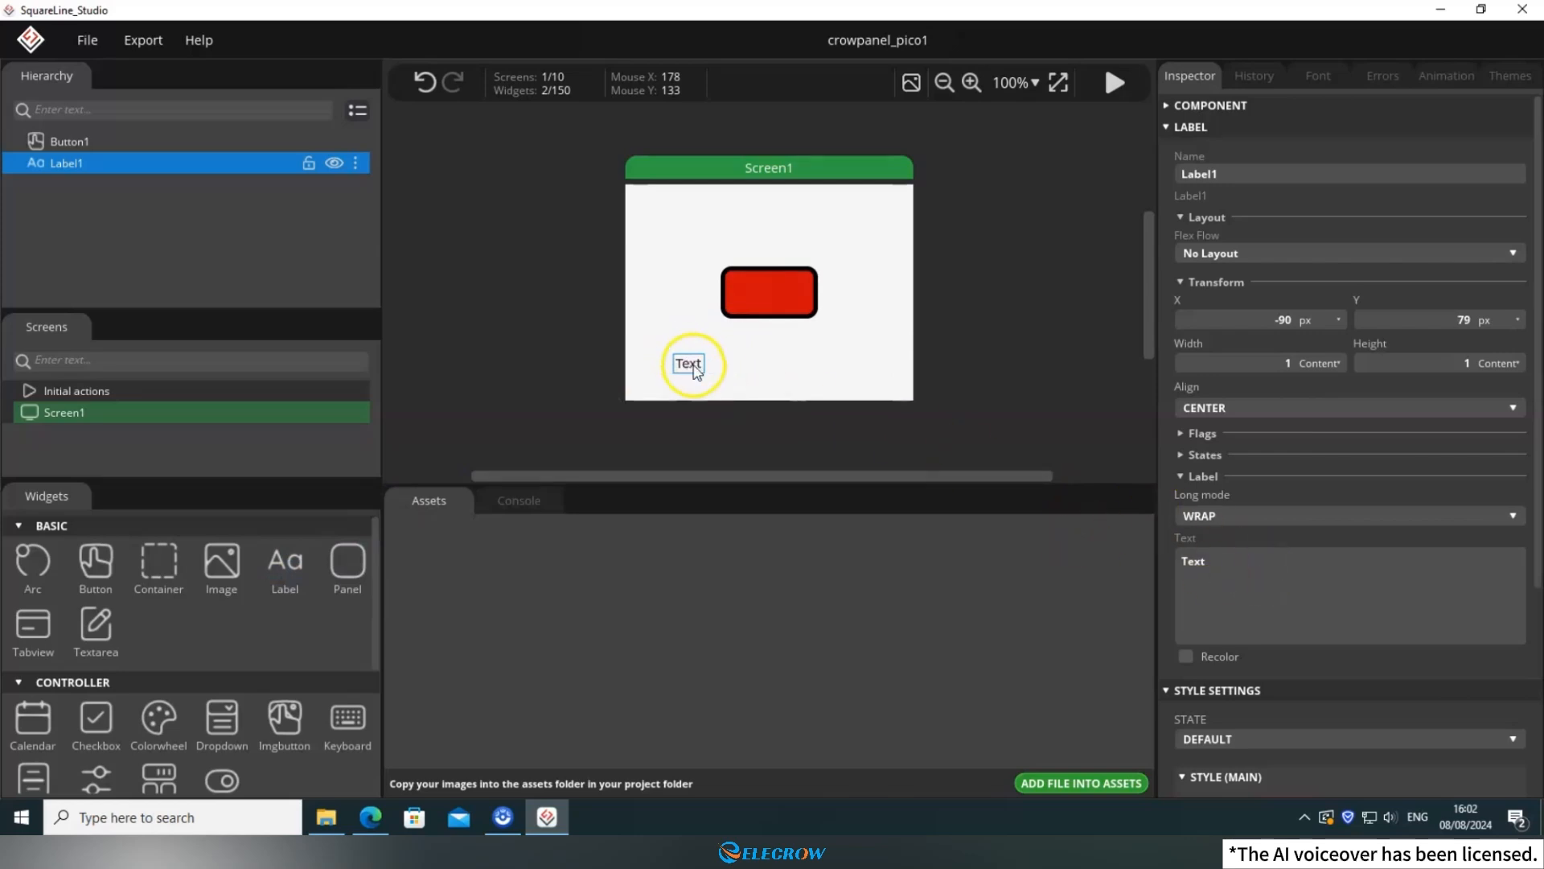
{"action": "mouse_move", "coordinate": [690, 363]}
{"action": "left_mouse_down"}
{"action": "mouse_move", "coordinate": [766, 288]}
{"action": "mouse_move", "coordinate": [706, 330]}
{"action": "mouse_move", "coordinate": [709, 344]}
{"action": "left_mouse_up"}
{"action": "left_click", "coordinate": [735, 361]}
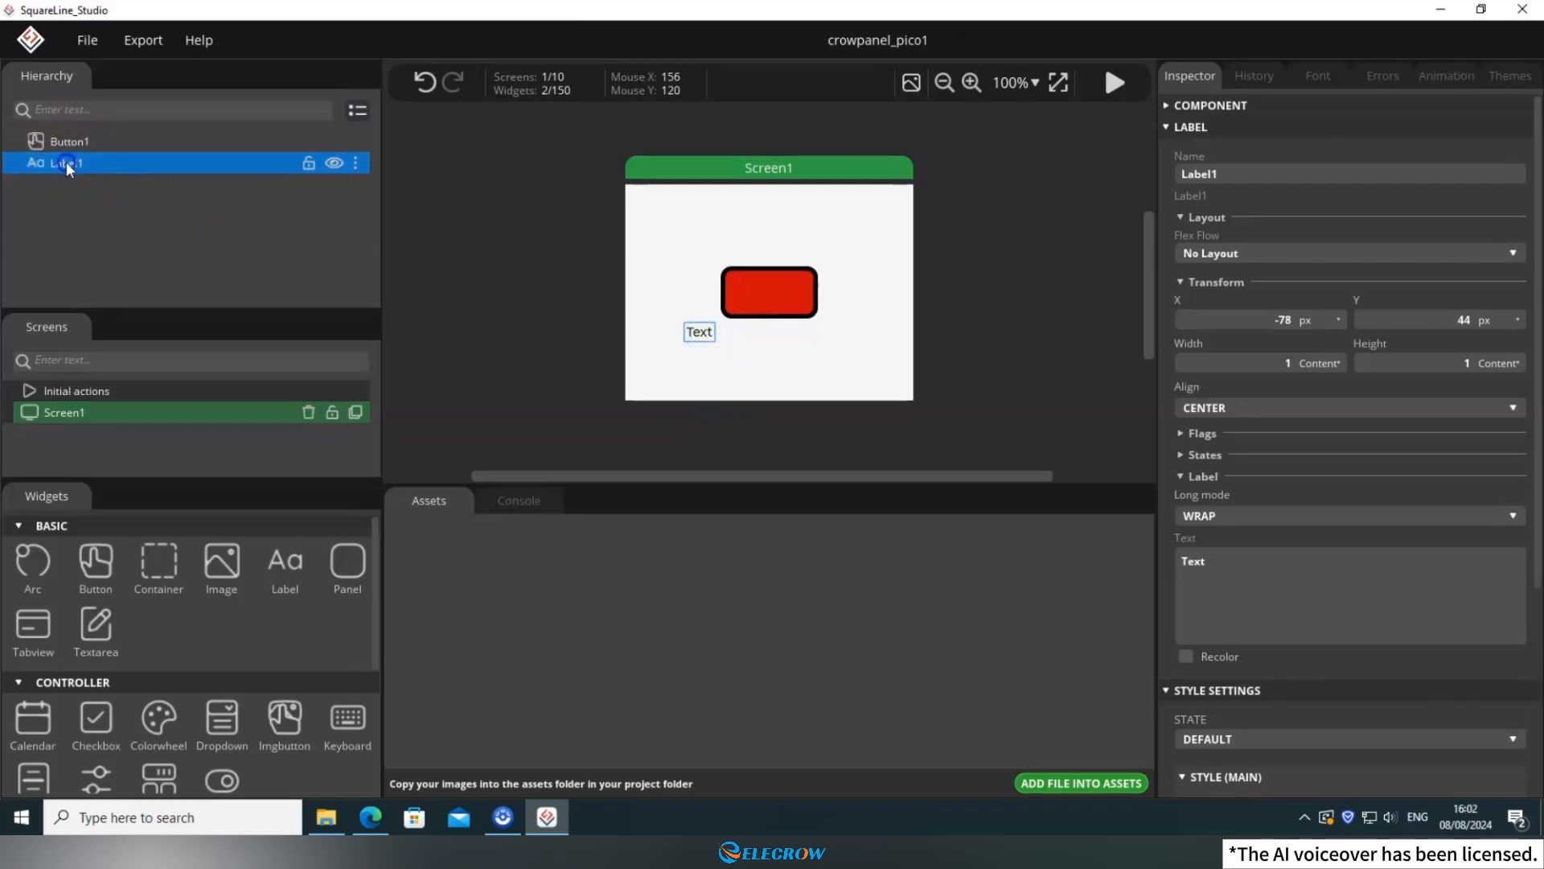
Make Label1 a child of Button1 and move it onto the button at about X -2, Y 0.
{"action": "mouse_move", "coordinate": [65, 161]}
{"action": "left_mouse_down"}
{"action": "mouse_move", "coordinate": [85, 142]}
{"action": "mouse_move", "coordinate": [55, 141]}
{"action": "left_mouse_up"}
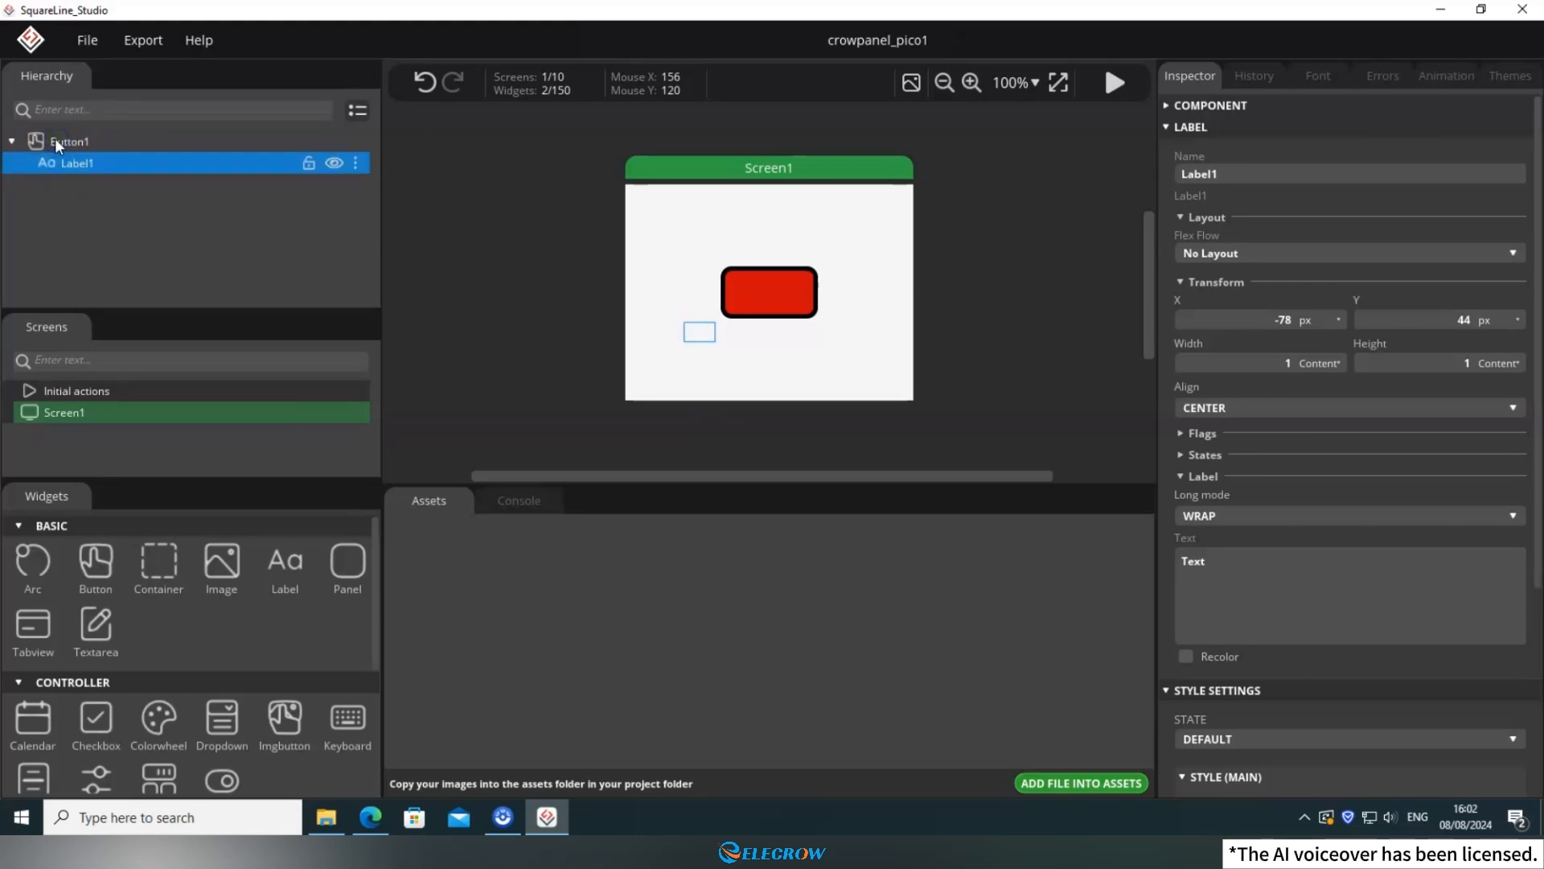
{"action": "left_click", "coordinate": [11, 143]}
{"action": "left_click", "coordinate": [11, 142]}
{"action": "left_click_drag", "start_coordinate": [700, 345], "coordinate": [772, 301]}
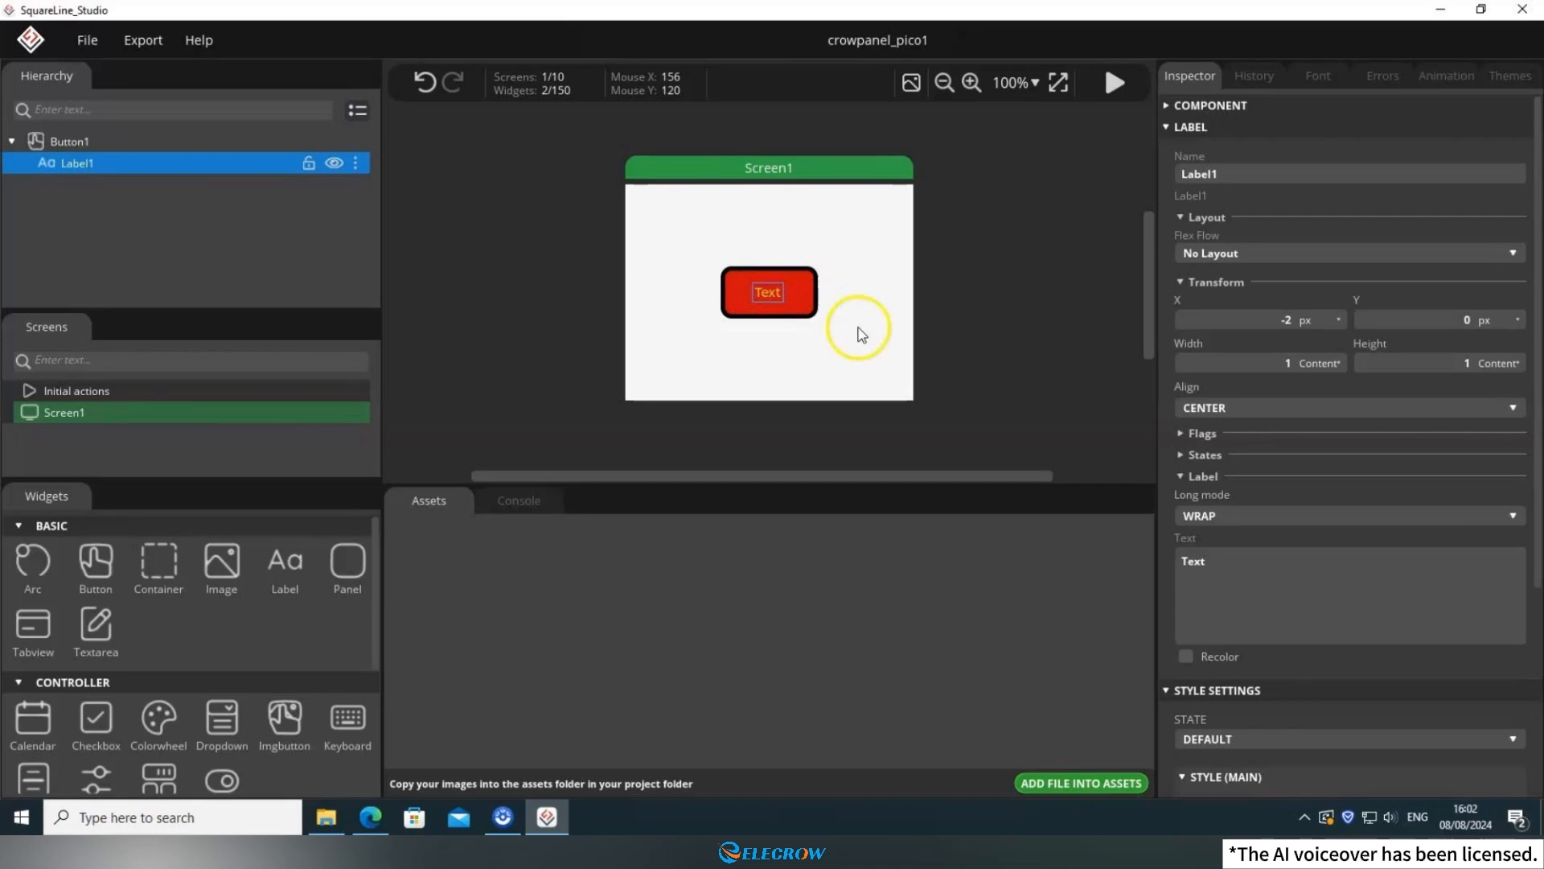
Set the text of the button's label to "ButtonA".
{"action": "left_click", "coordinate": [1229, 616]}
{"action": "key", "text": "ctrl+a"}
{"action": "key", "text": "BackSpace"}
{"action": "type", "text": "Button"}
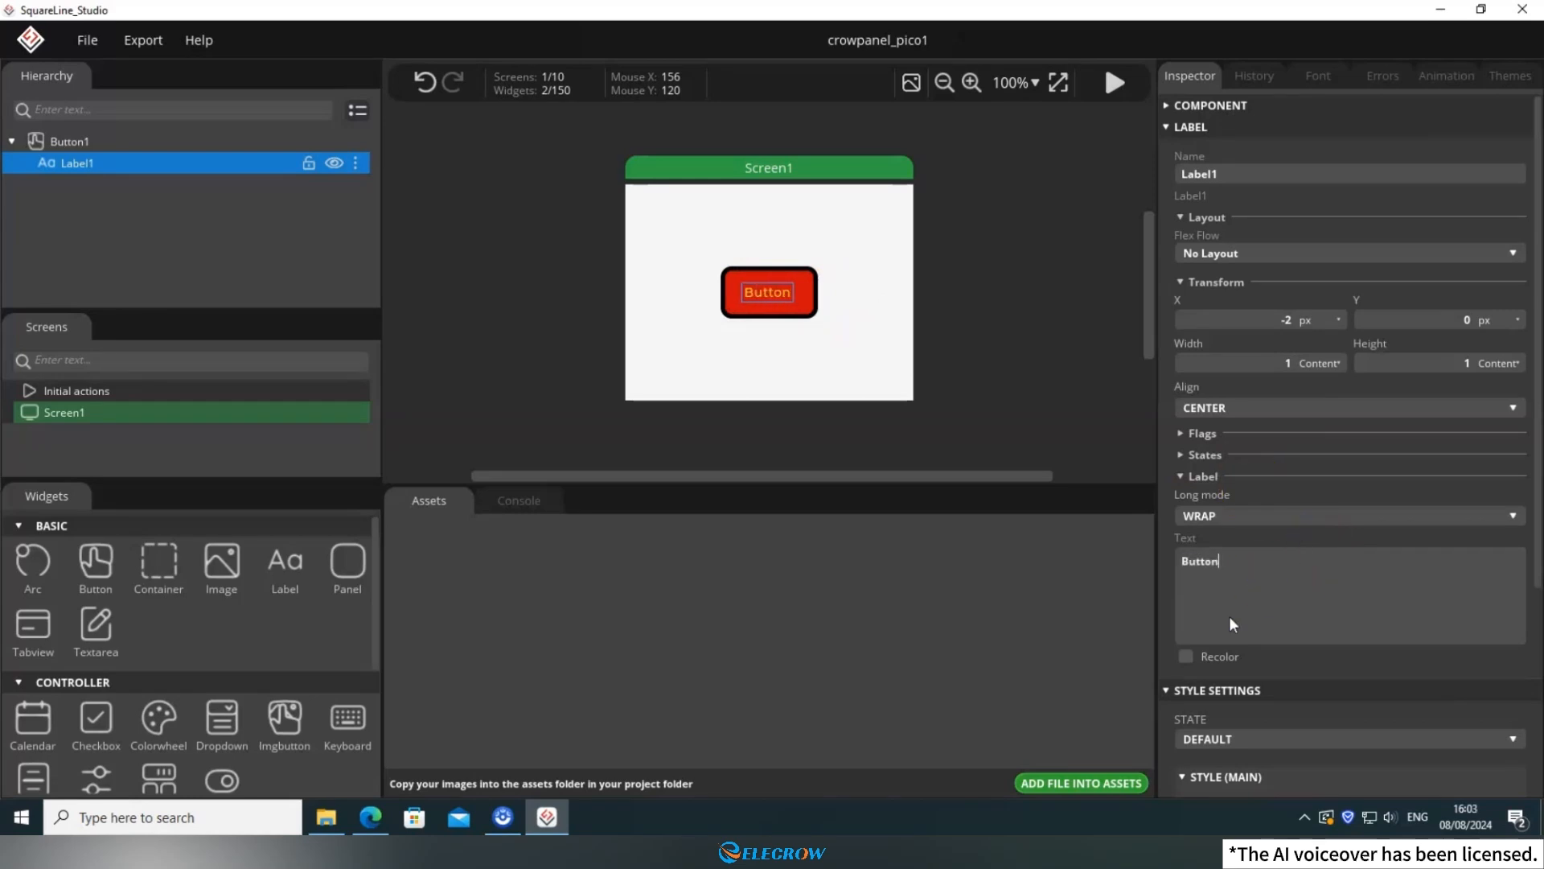
{"action": "type", "text": "A"}
{"action": "left_click", "coordinate": [890, 355]}
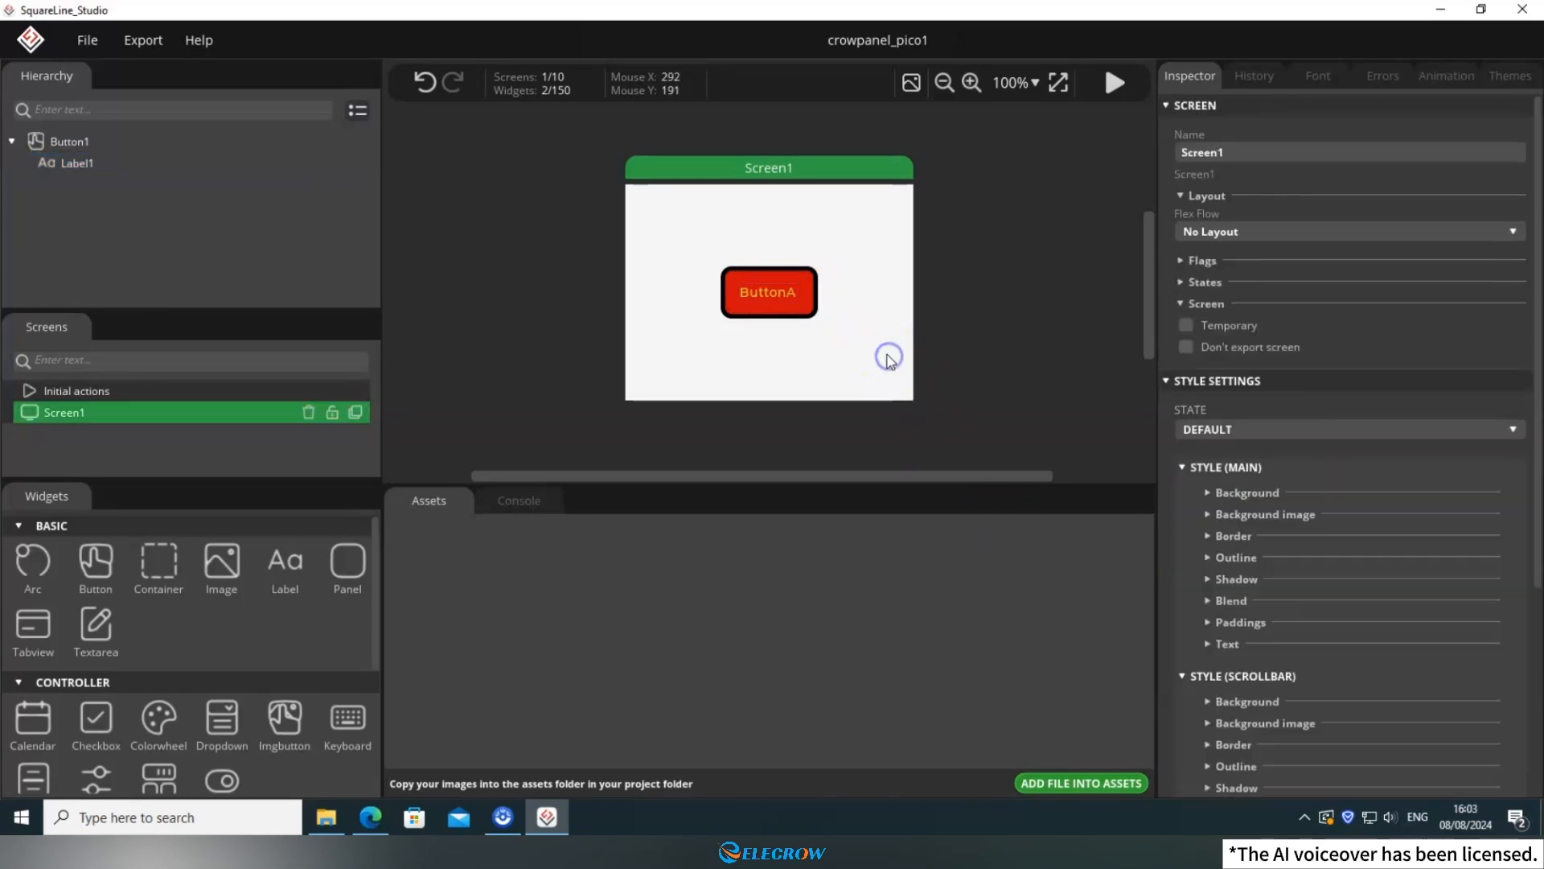
Move the button down on Screen1 to about X -2, Y 65.
{"action": "left_click", "coordinate": [794, 315]}
{"action": "left_click_drag", "start_coordinate": [804, 281], "coordinate": [807, 336]}
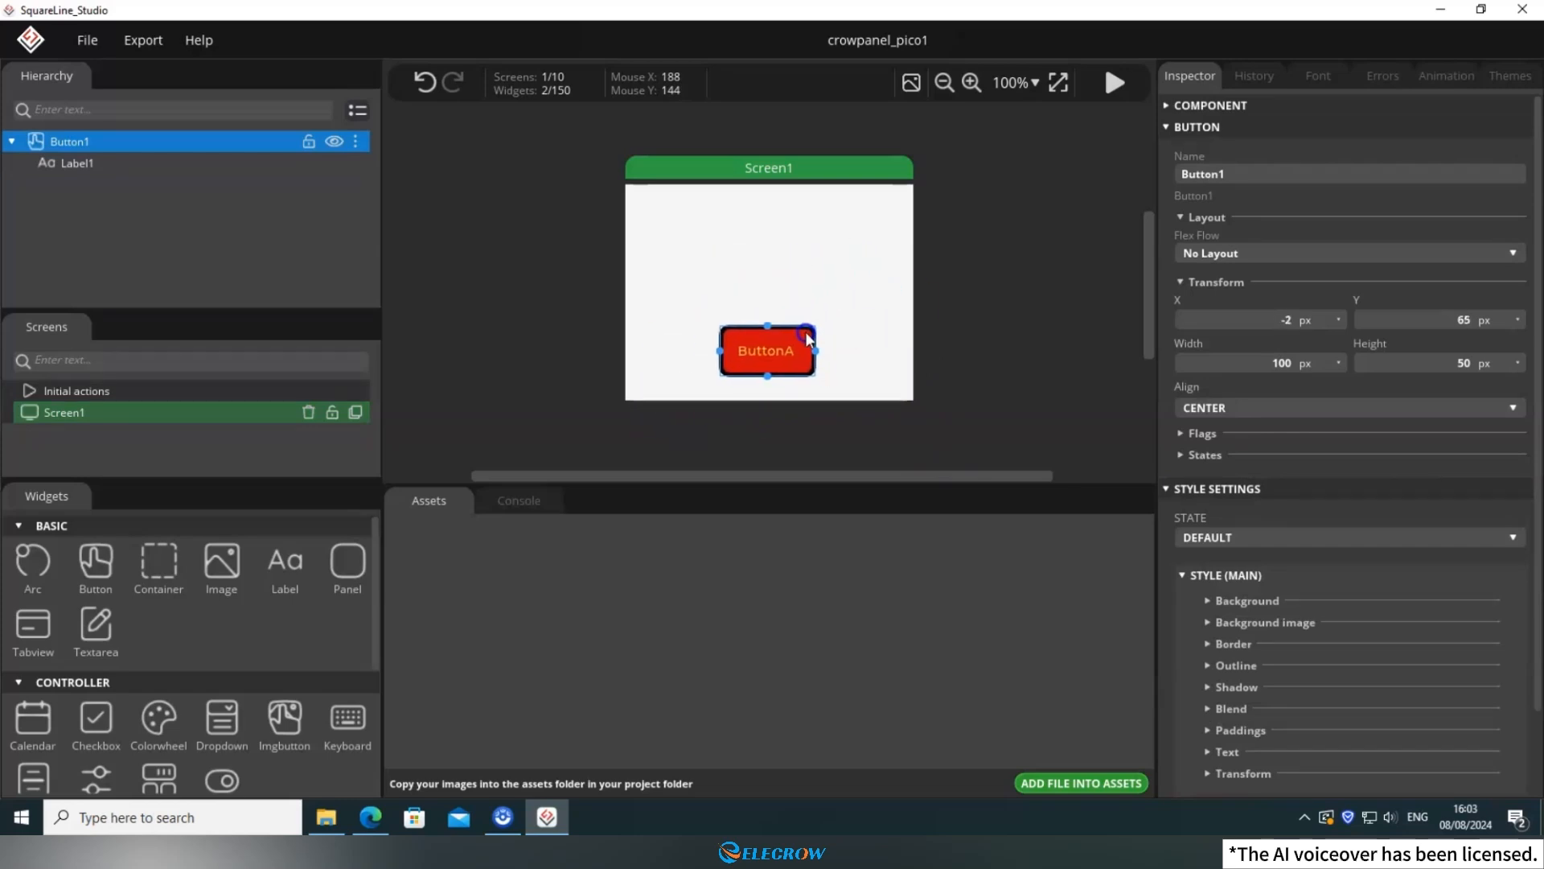
{"action": "left_click", "coordinate": [828, 273]}
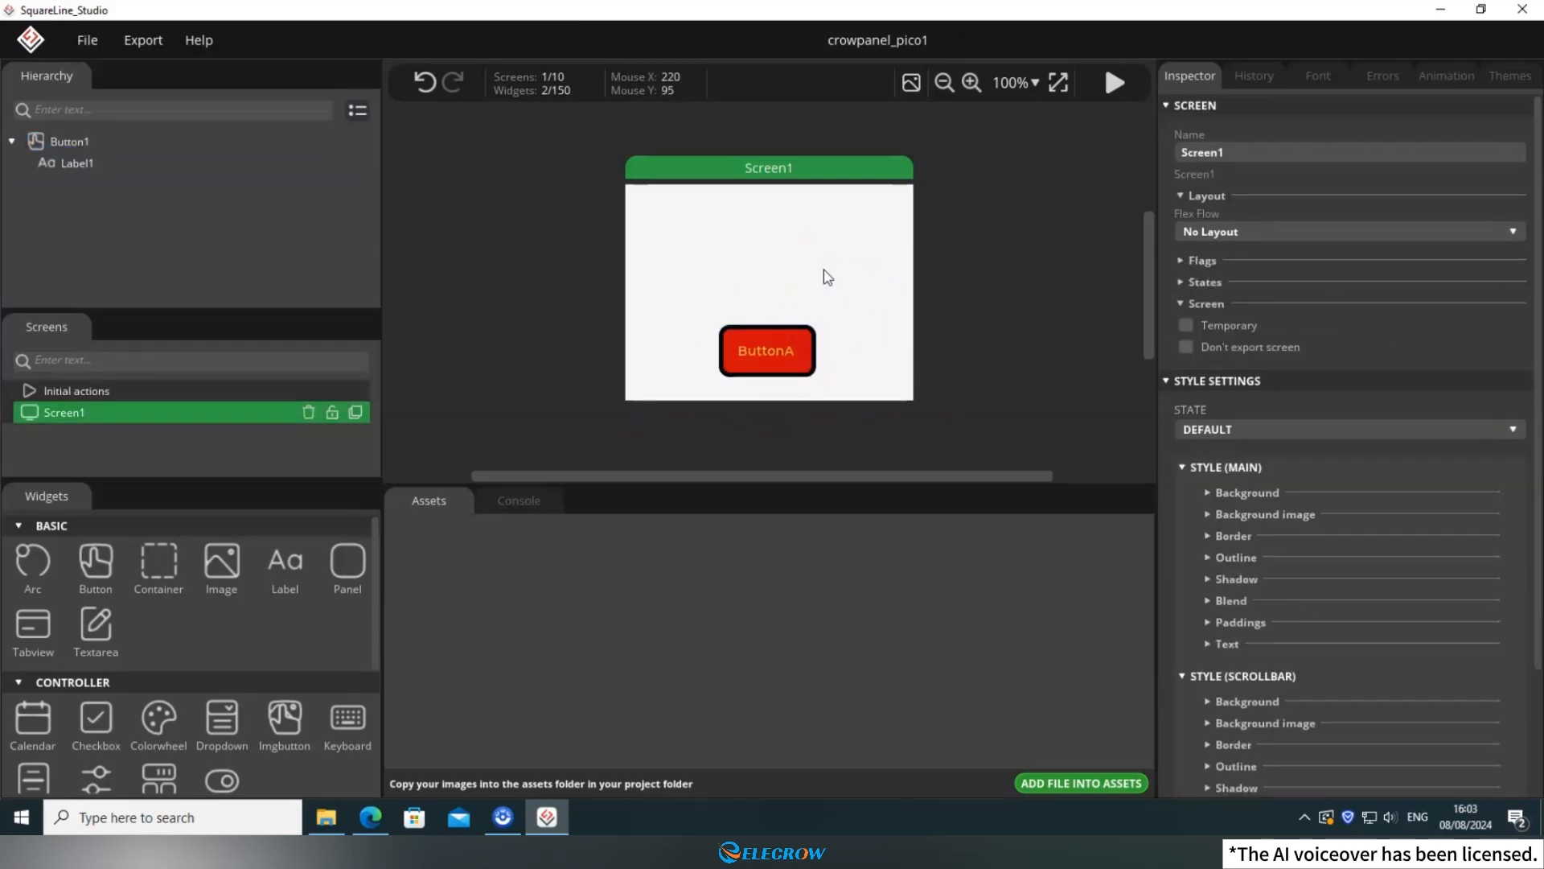
Add another label above the button at about X -5, Y -49 and set its text to "Hello, Elecrow!".
{"action": "left_click", "coordinate": [285, 565]}
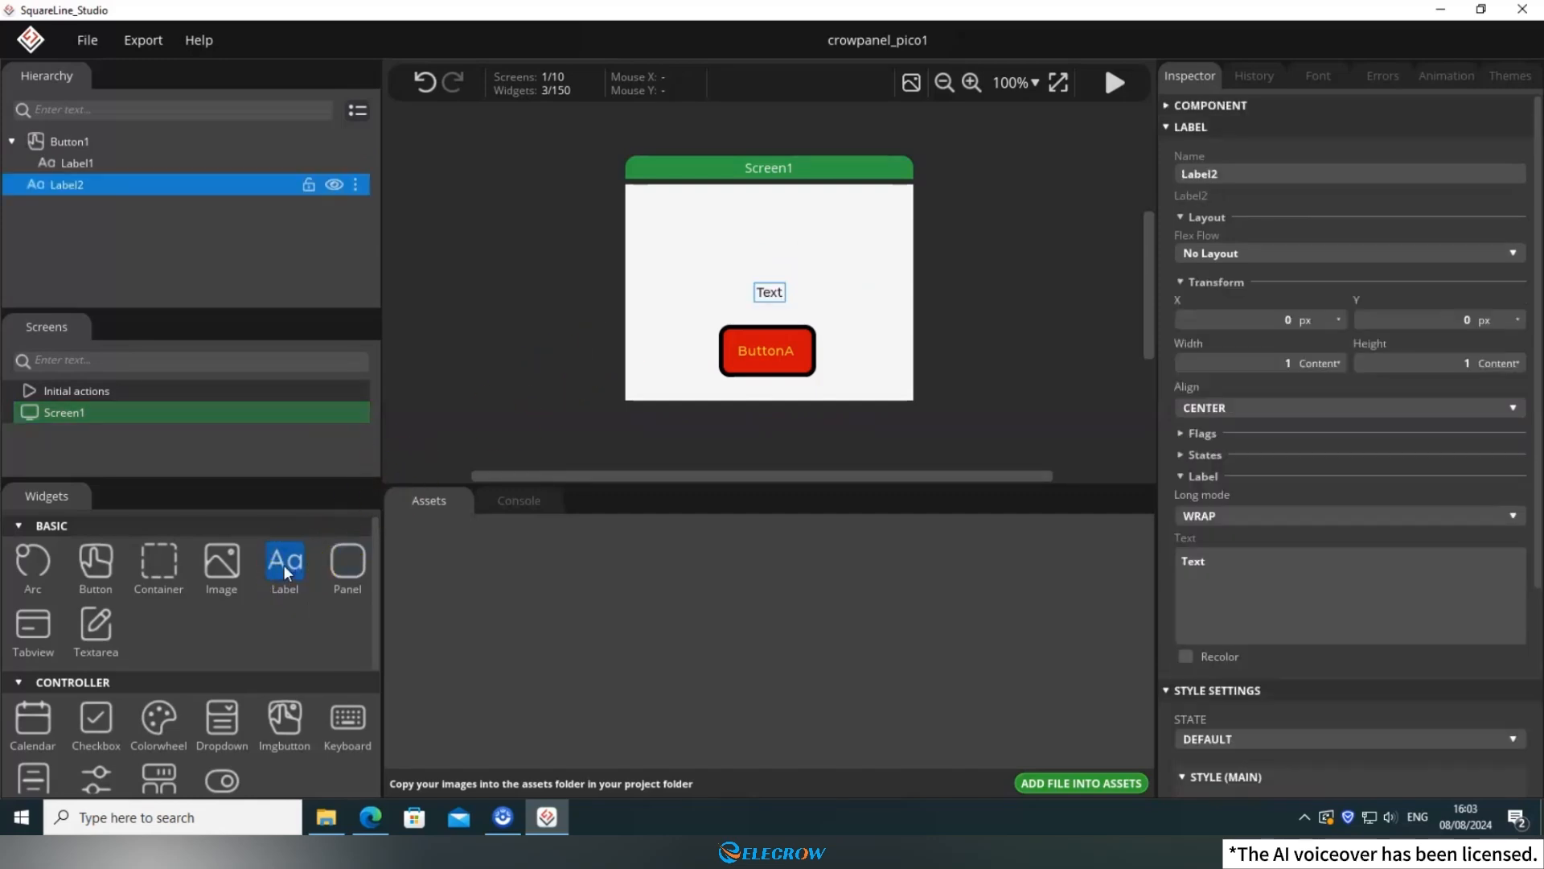
{"action": "left_click_drag", "start_coordinate": [769, 292], "coordinate": [765, 247]}
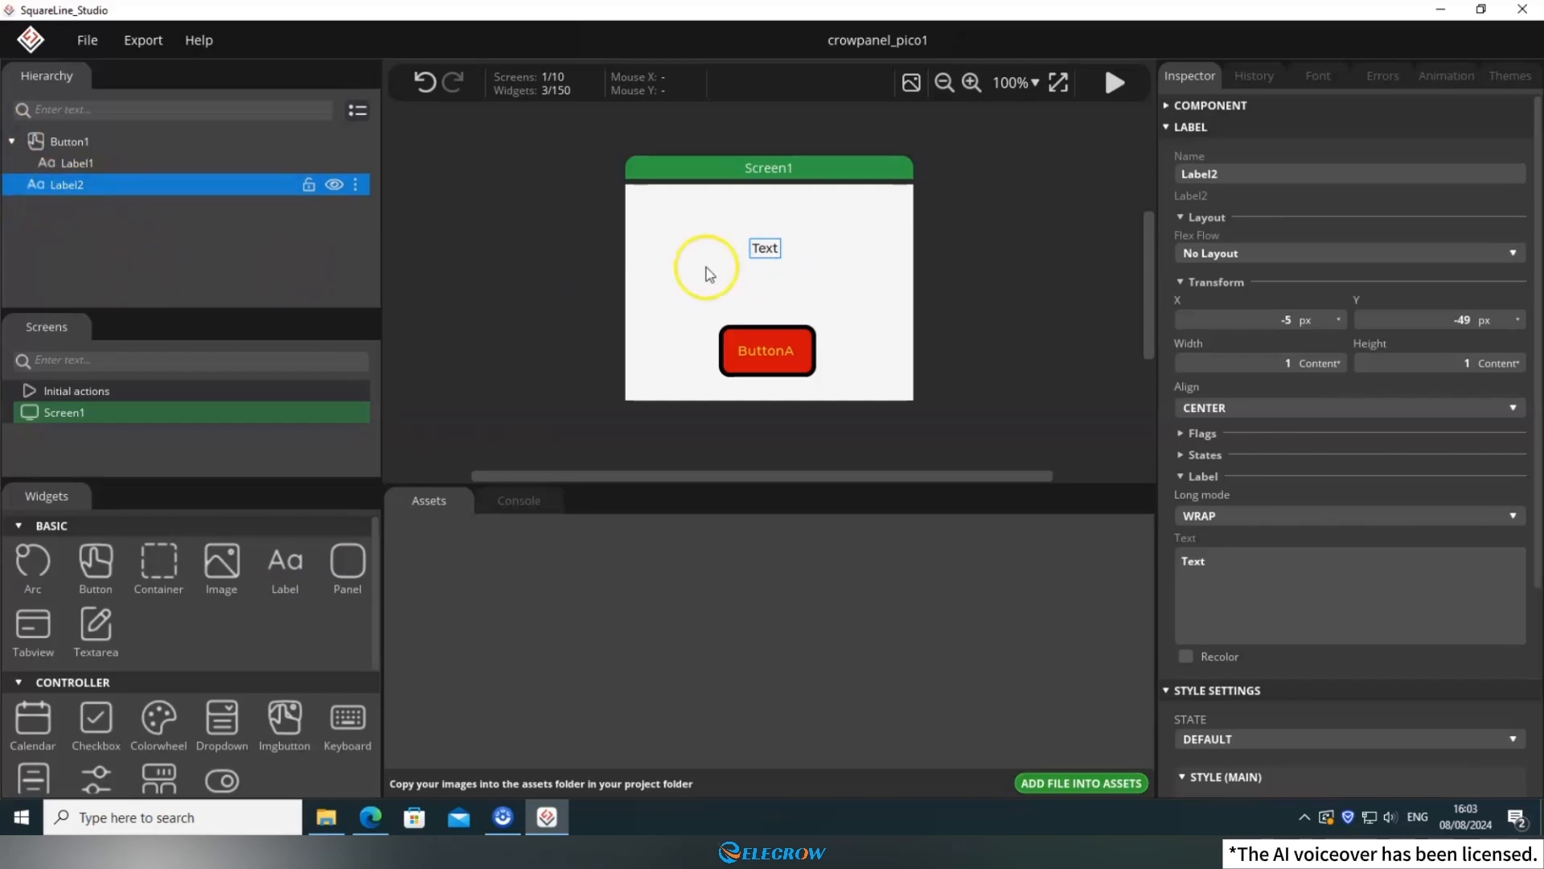
{"action": "left_click", "coordinate": [1244, 574]}
{"action": "type", "text": "Hello,"}
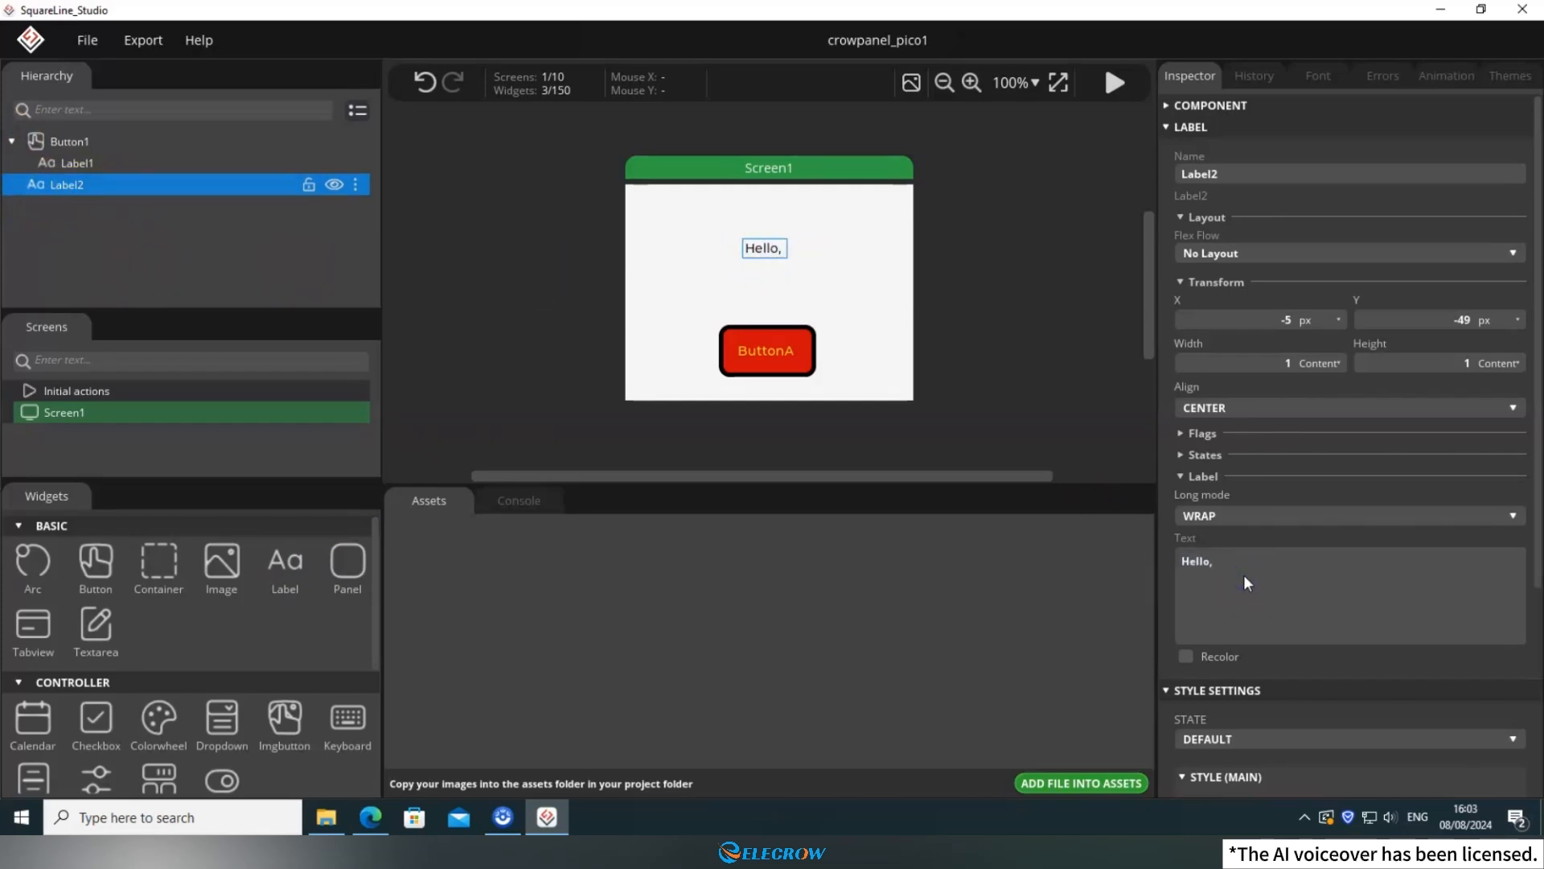
{"action": "type", "text": " Elecrow!"}
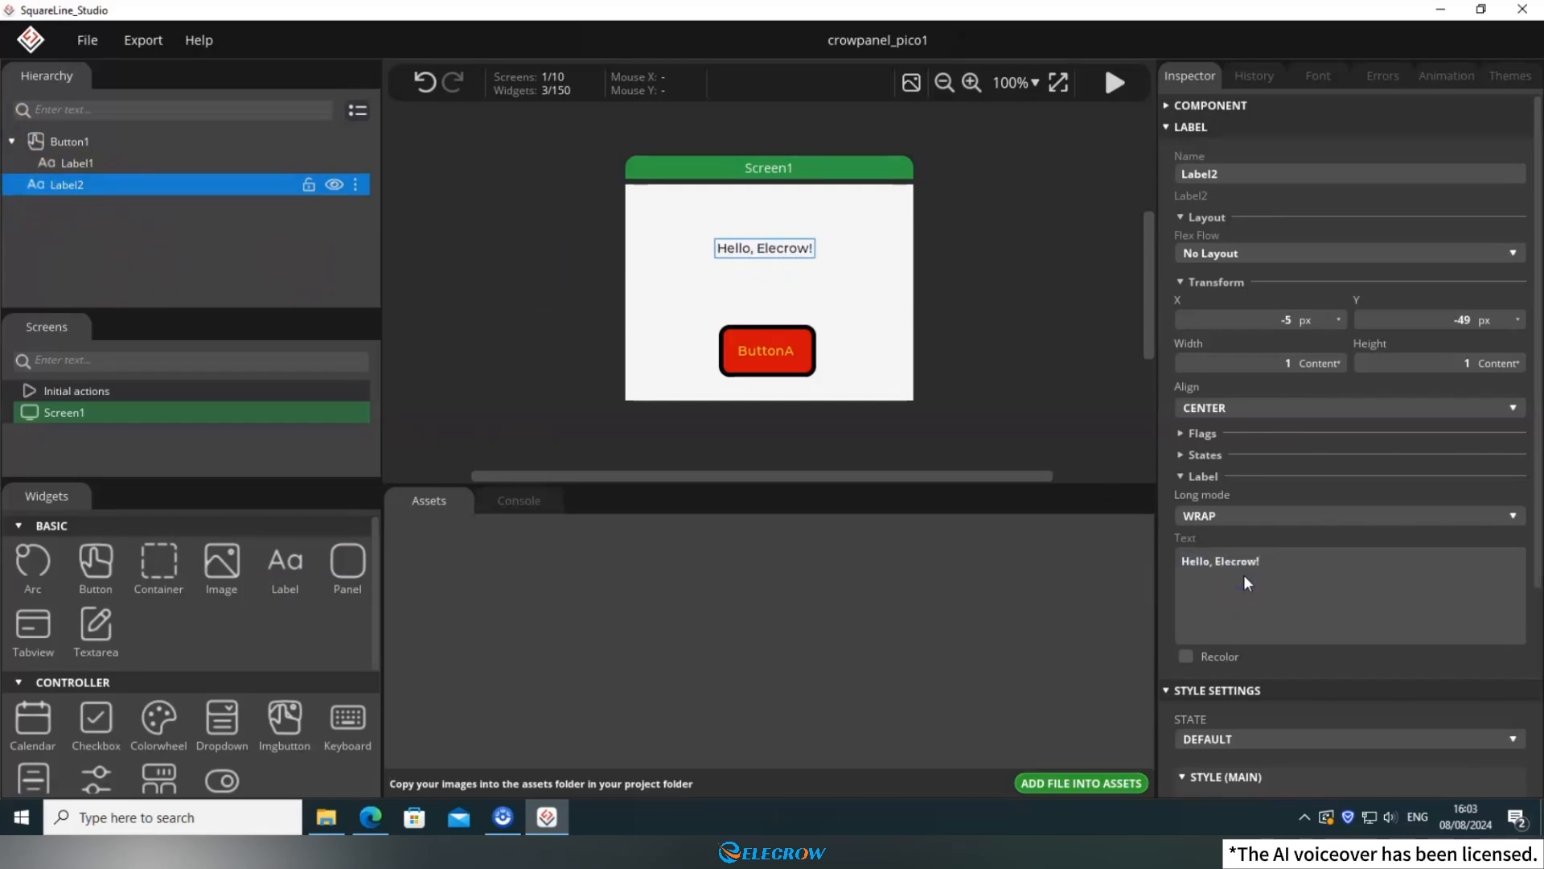
{"action": "left_click", "coordinate": [854, 275]}
{"action": "left_click", "coordinate": [705, 220]}
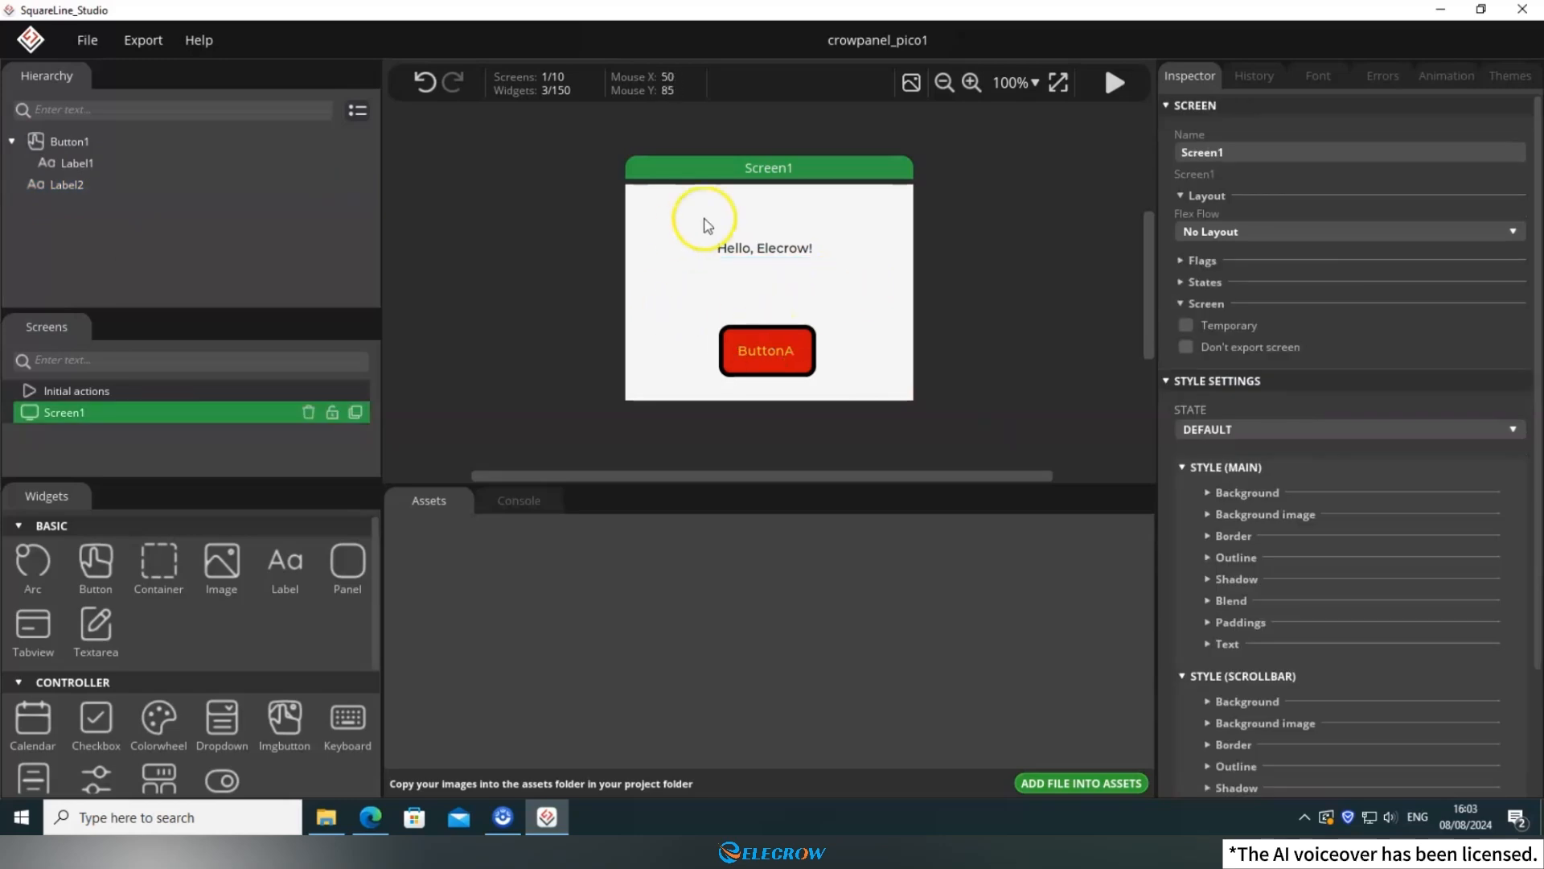
{"action": "left_click", "coordinate": [741, 353]}
{"action": "left_click", "coordinate": [751, 368]}
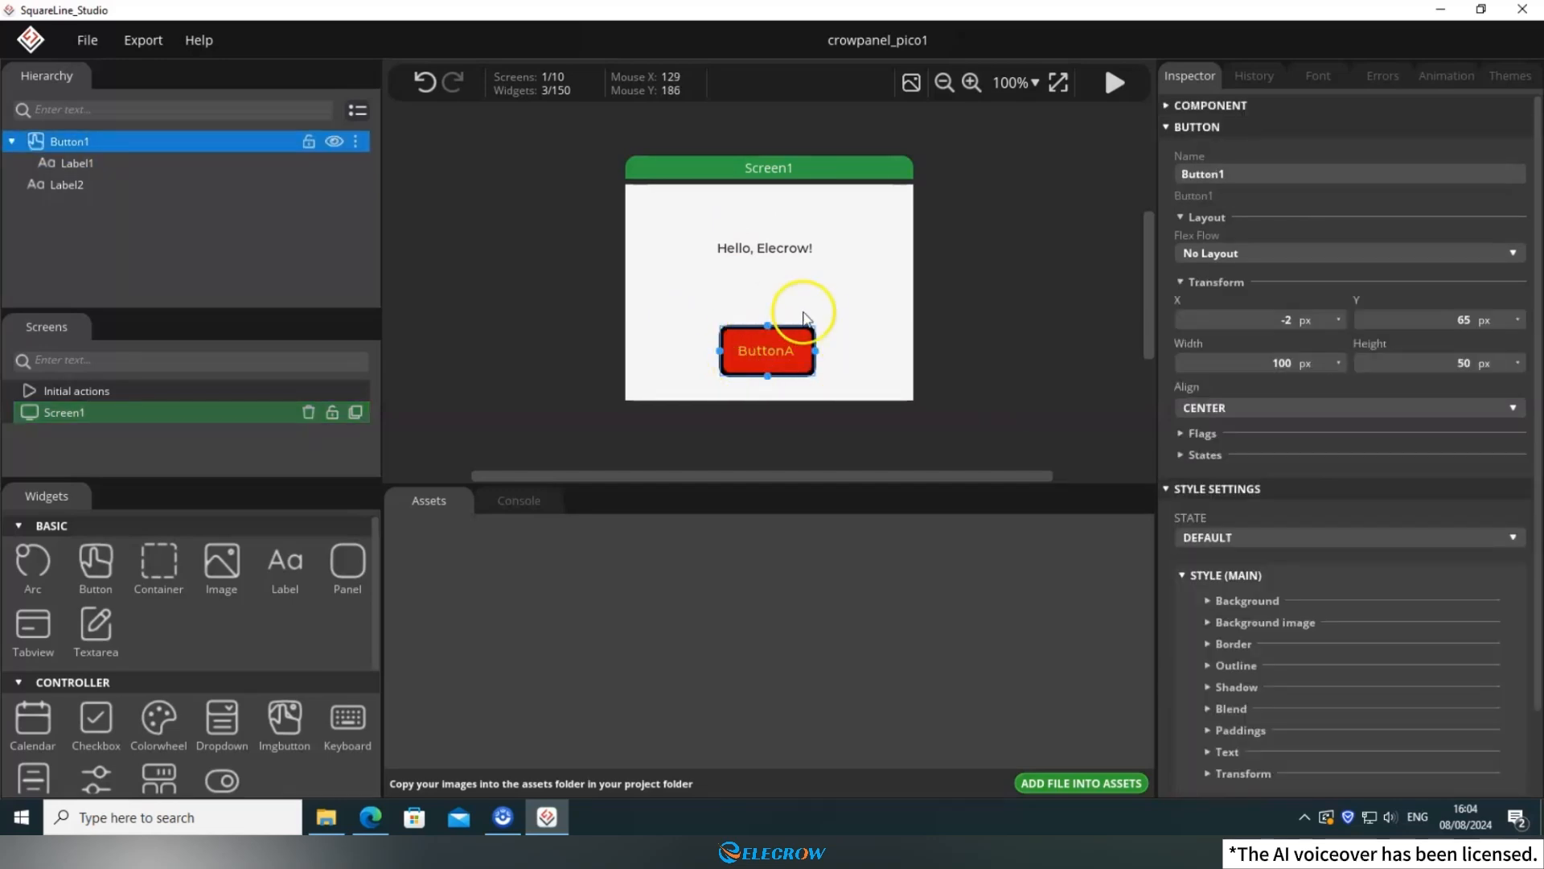
{"action": "left_click", "coordinate": [791, 350]}
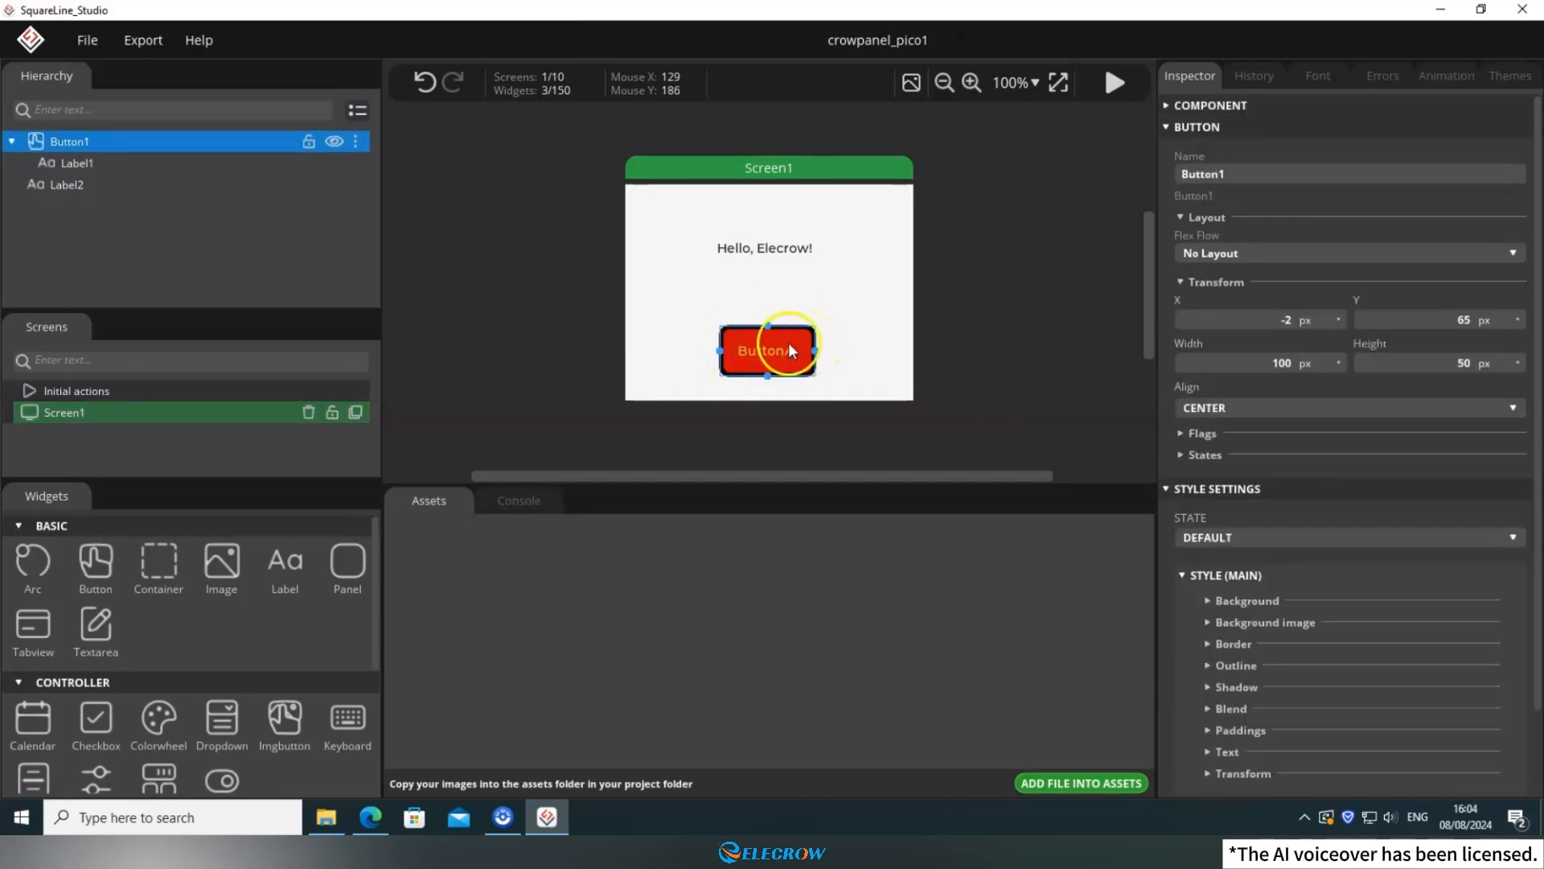
Add a second screen to the project and place a button widget on it.
{"action": "scroll", "coordinate": [288, 624], "scroll_direction": "down", "scroll_amount": 5}
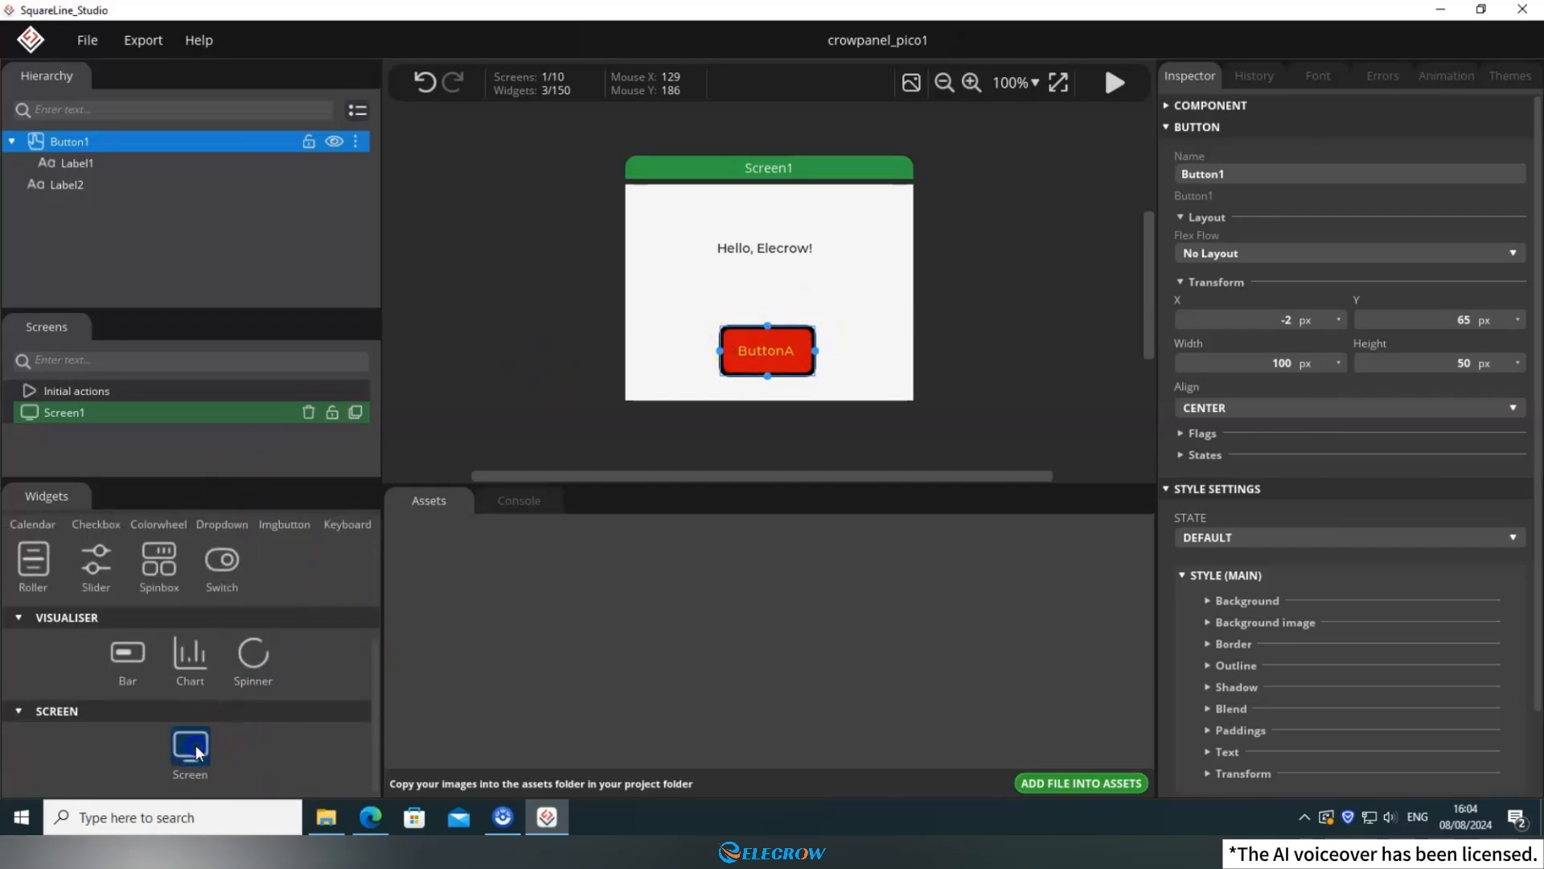
{"action": "left_click", "coordinate": [197, 752]}
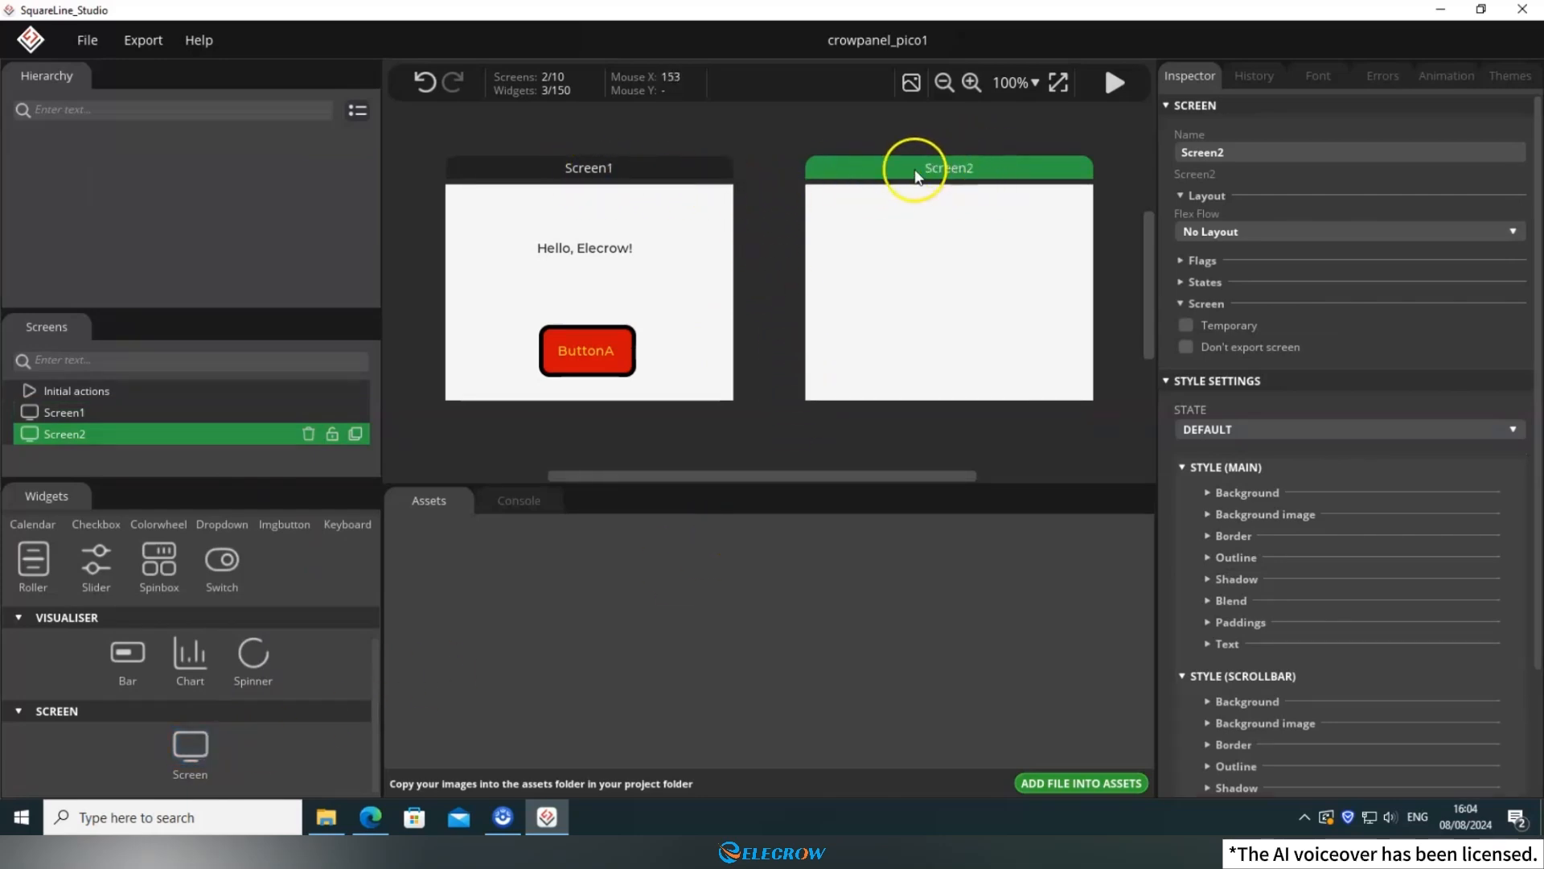
{"action": "left_click", "coordinate": [661, 206]}
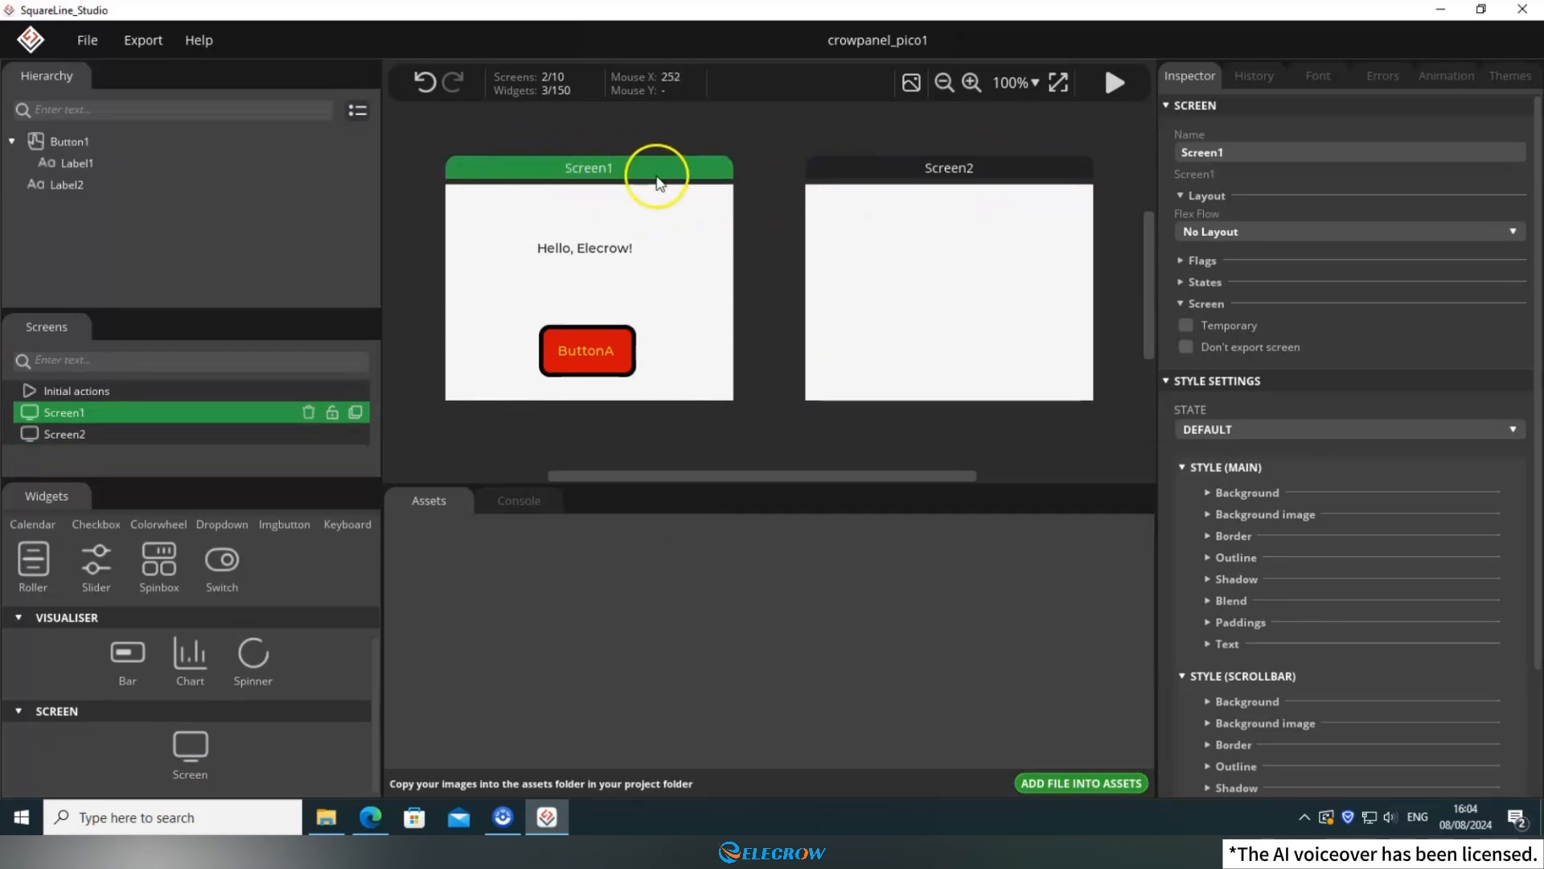
{"action": "left_click", "coordinate": [888, 236]}
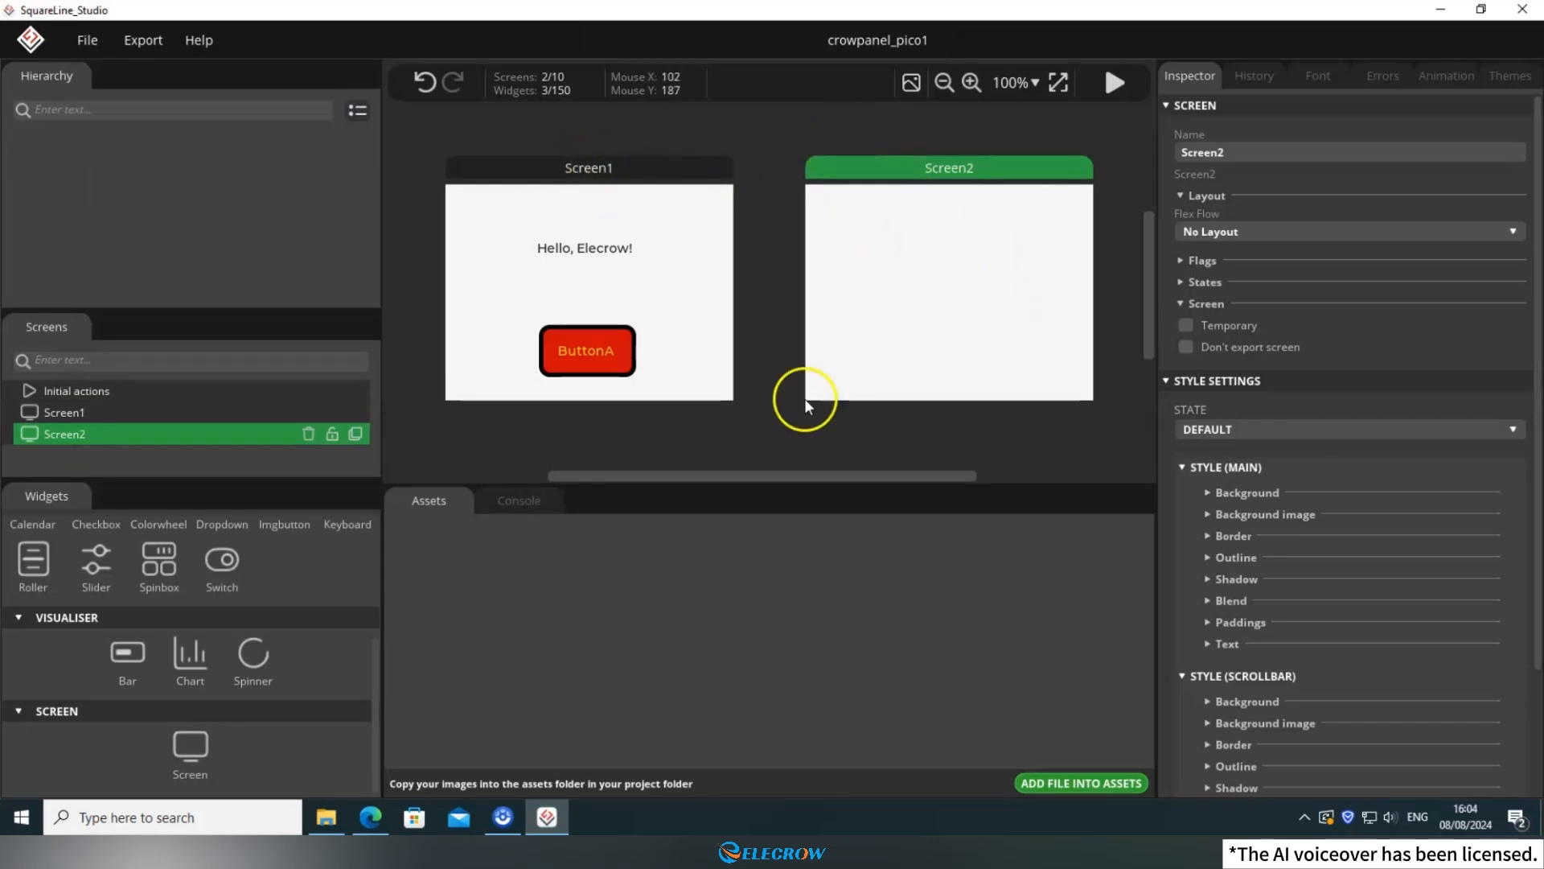
{"action": "scroll", "coordinate": [225, 640], "scroll_direction": "up", "scroll_amount": 3}
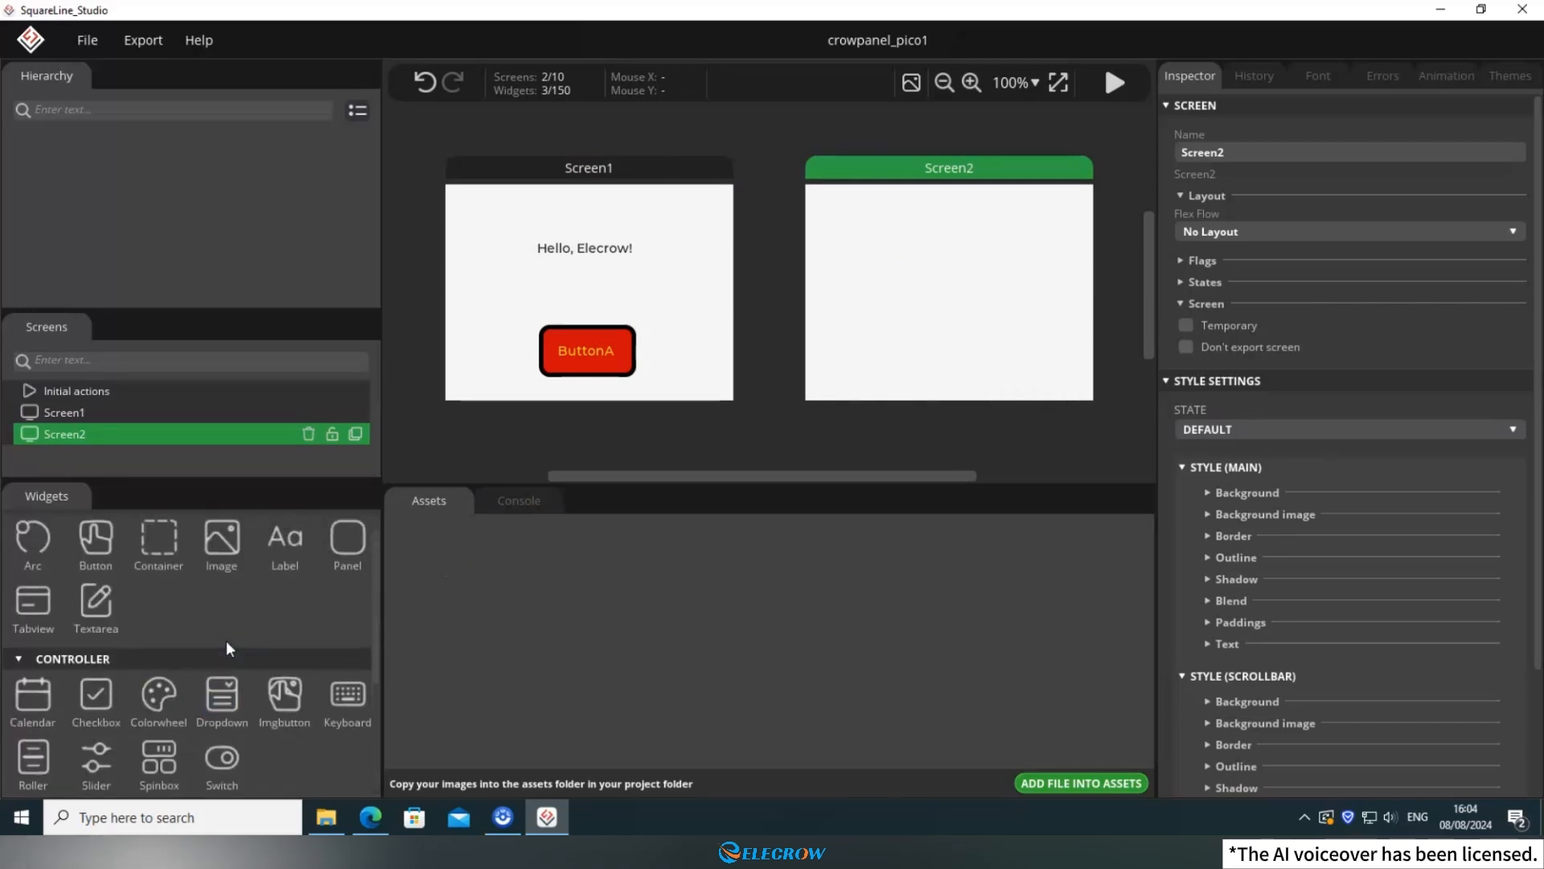
{"action": "left_click", "coordinate": [85, 562]}
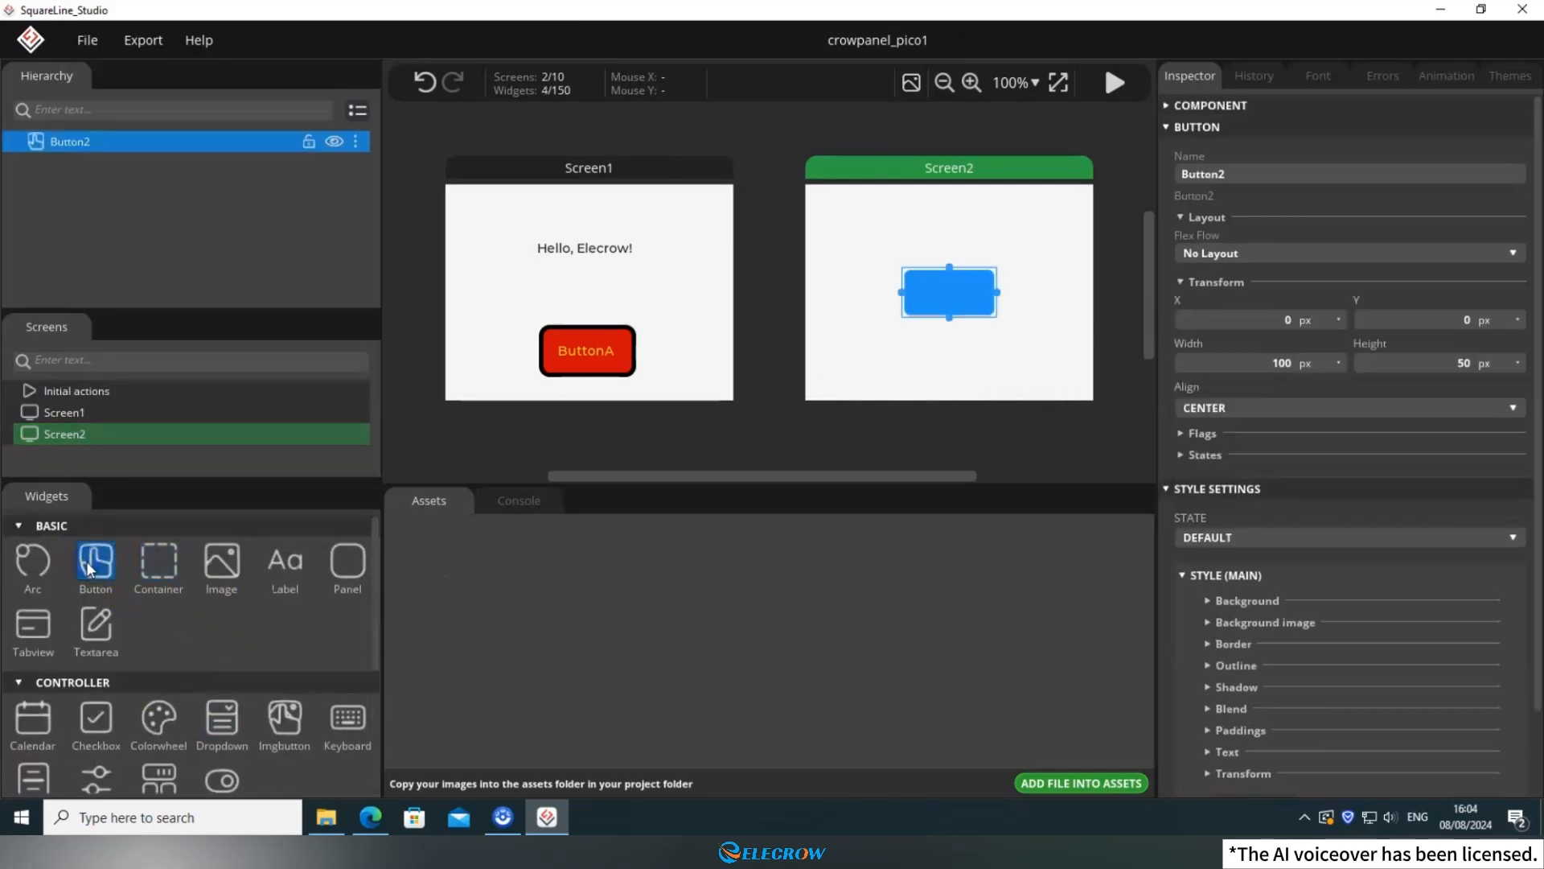
Move the Screen2 button to about X 9, Y 68 and nest a new label inside it with the text "ButtonB".
{"action": "left_click_drag", "start_coordinate": [953, 291], "coordinate": [962, 351]}
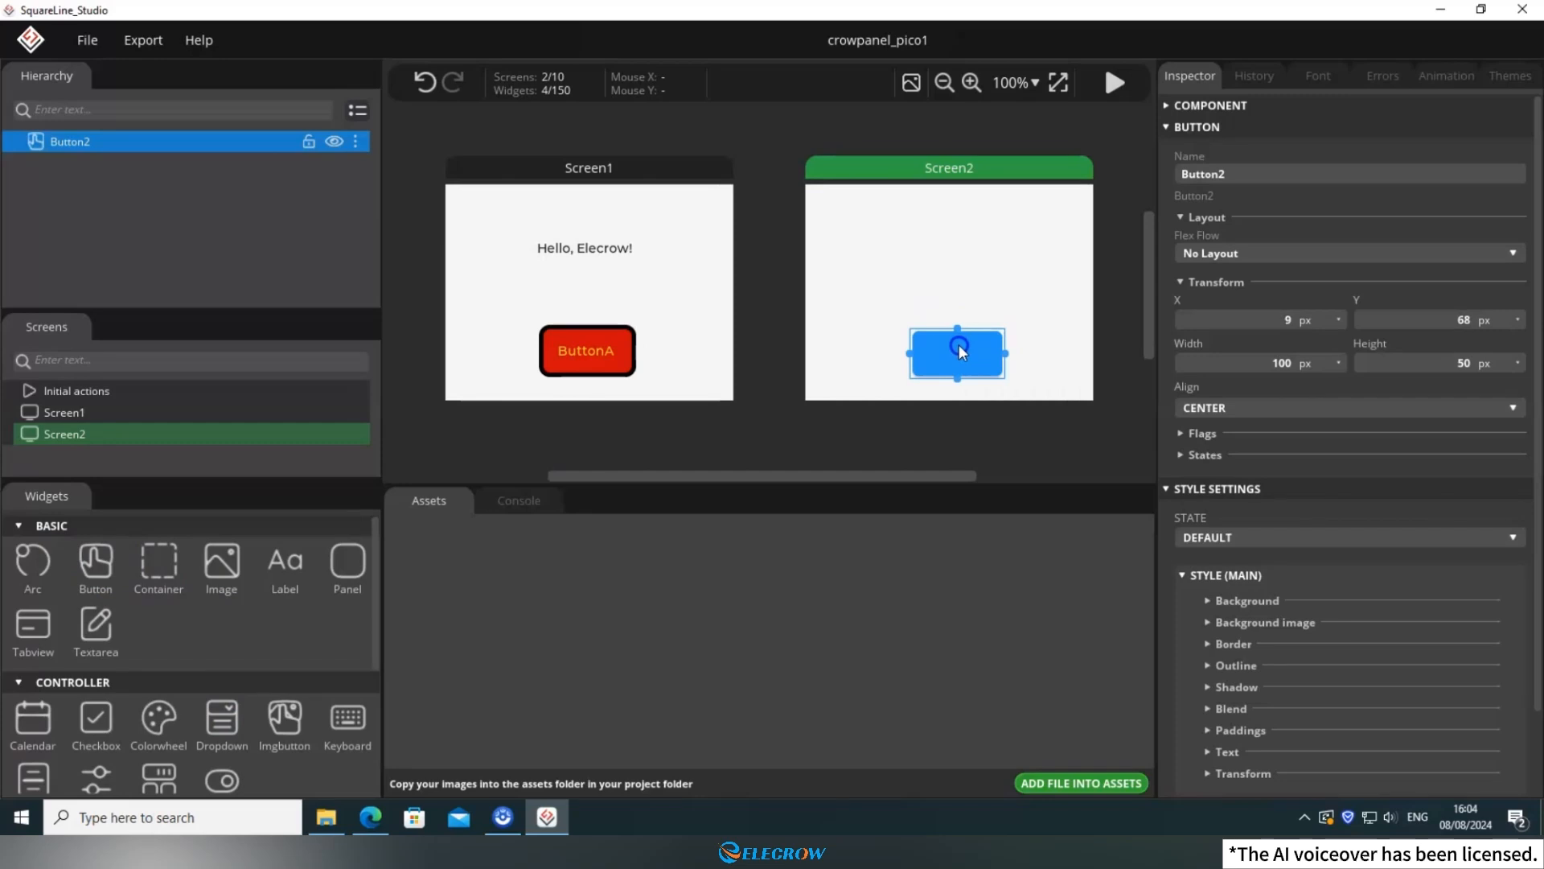
{"action": "left_click", "coordinate": [292, 566]}
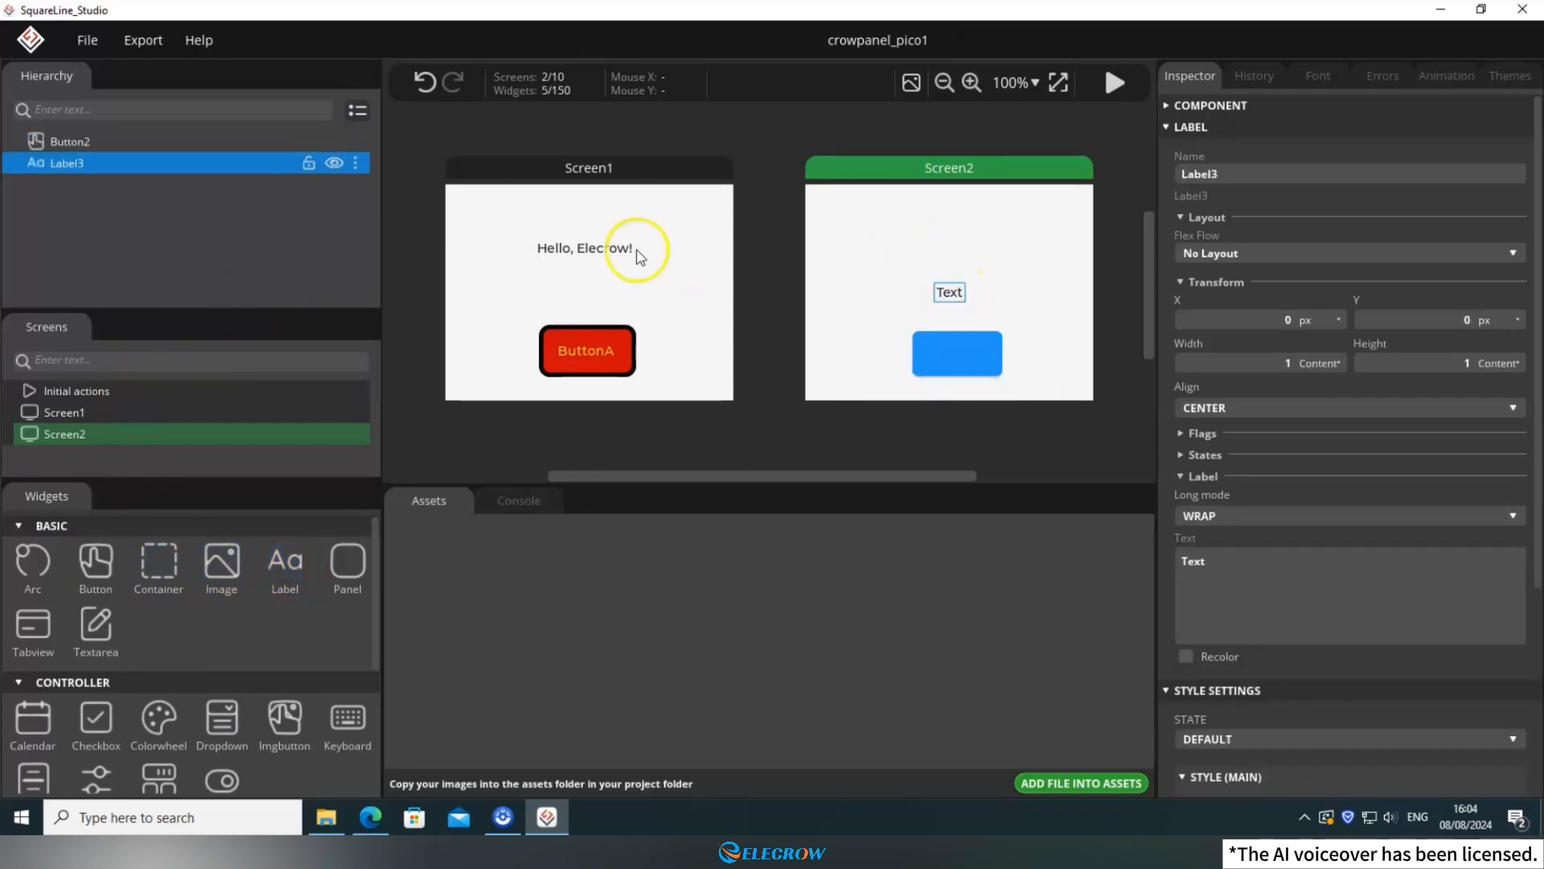
{"action": "mouse_move", "coordinate": [70, 162]}
{"action": "left_mouse_down"}
{"action": "mouse_move", "coordinate": [82, 141]}
{"action": "mouse_move", "coordinate": [51, 140]}
{"action": "left_mouse_up"}
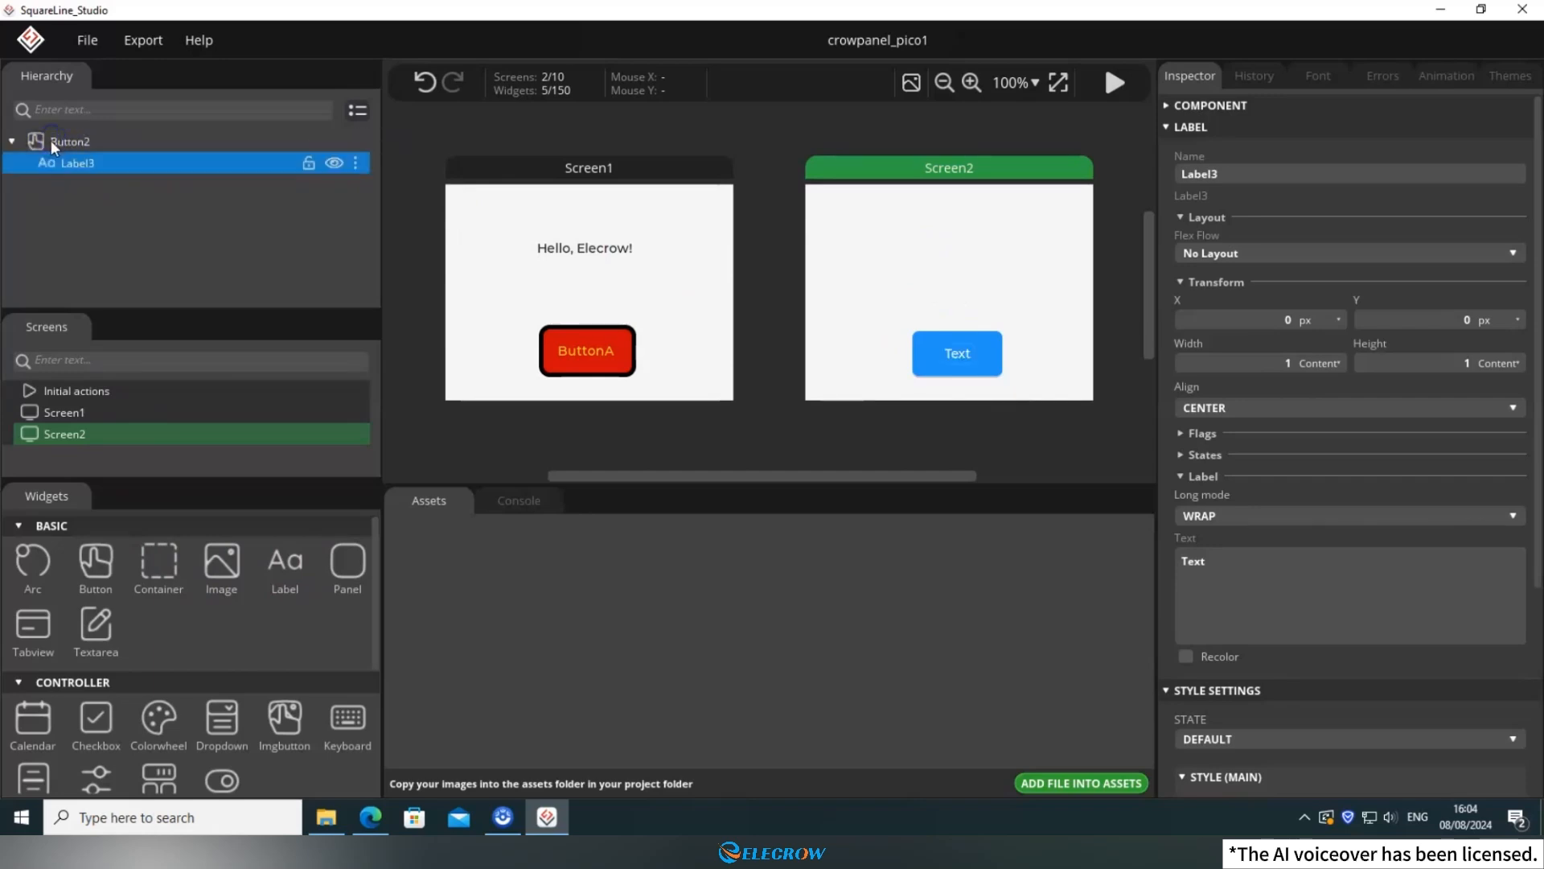
{"action": "left_click", "coordinate": [1248, 571]}
{"action": "type", "text": "ButtonB"}
Add a separate label with the text "Hello, SquareLine Studio!" to Screen2 and move it above the button to about X 13, Y -54.
{"action": "left_click", "coordinate": [976, 243]}
{"action": "left_click", "coordinate": [287, 566]}
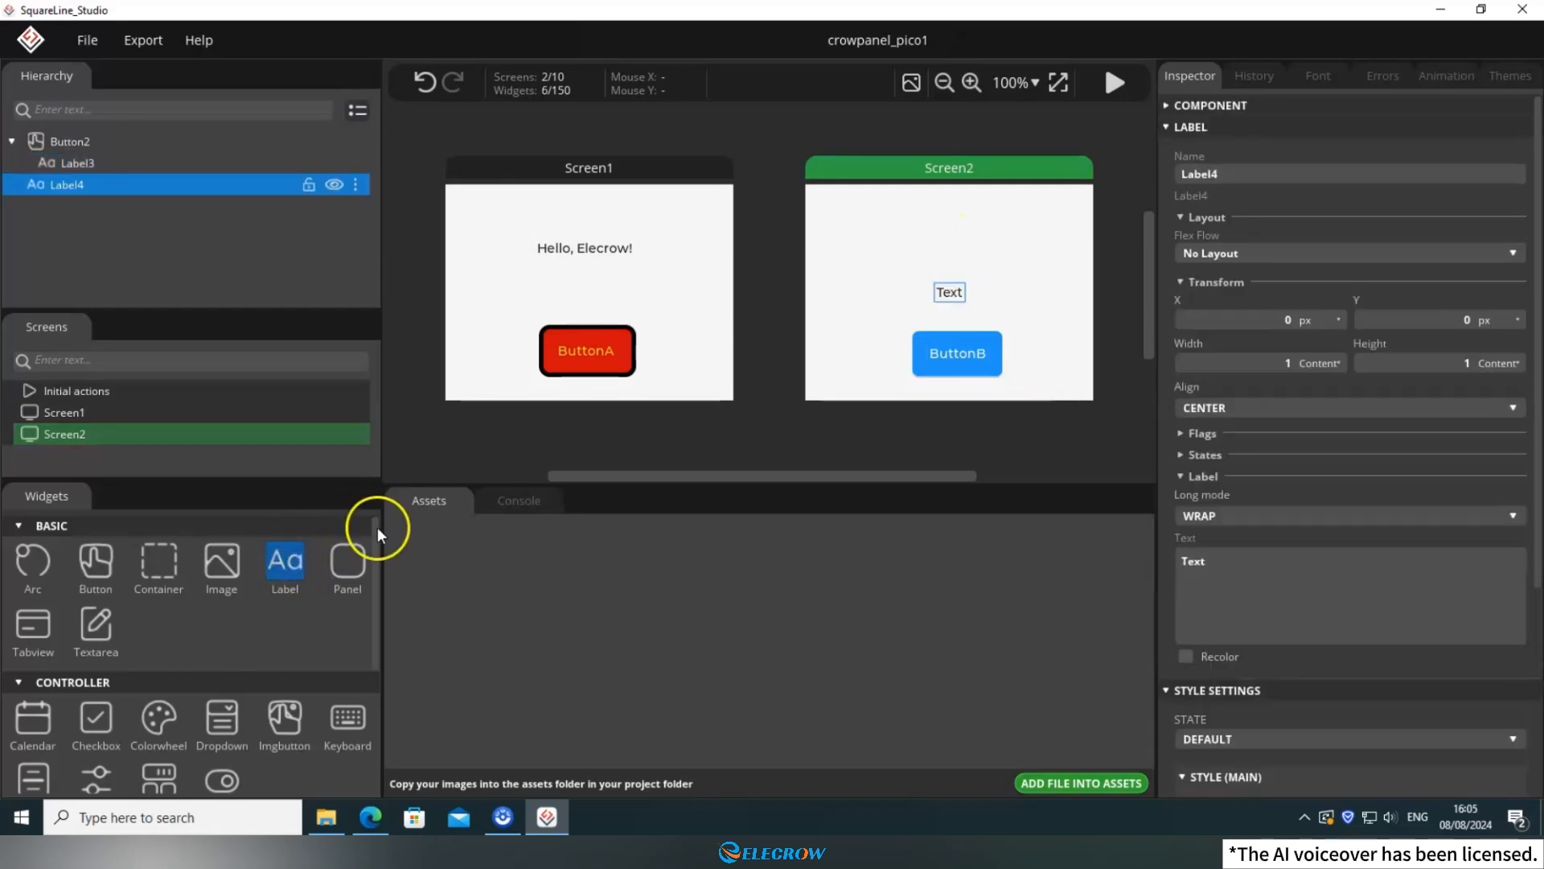
{"action": "left_click", "coordinate": [1257, 566]}
{"action": "type", "text": "Hell"}
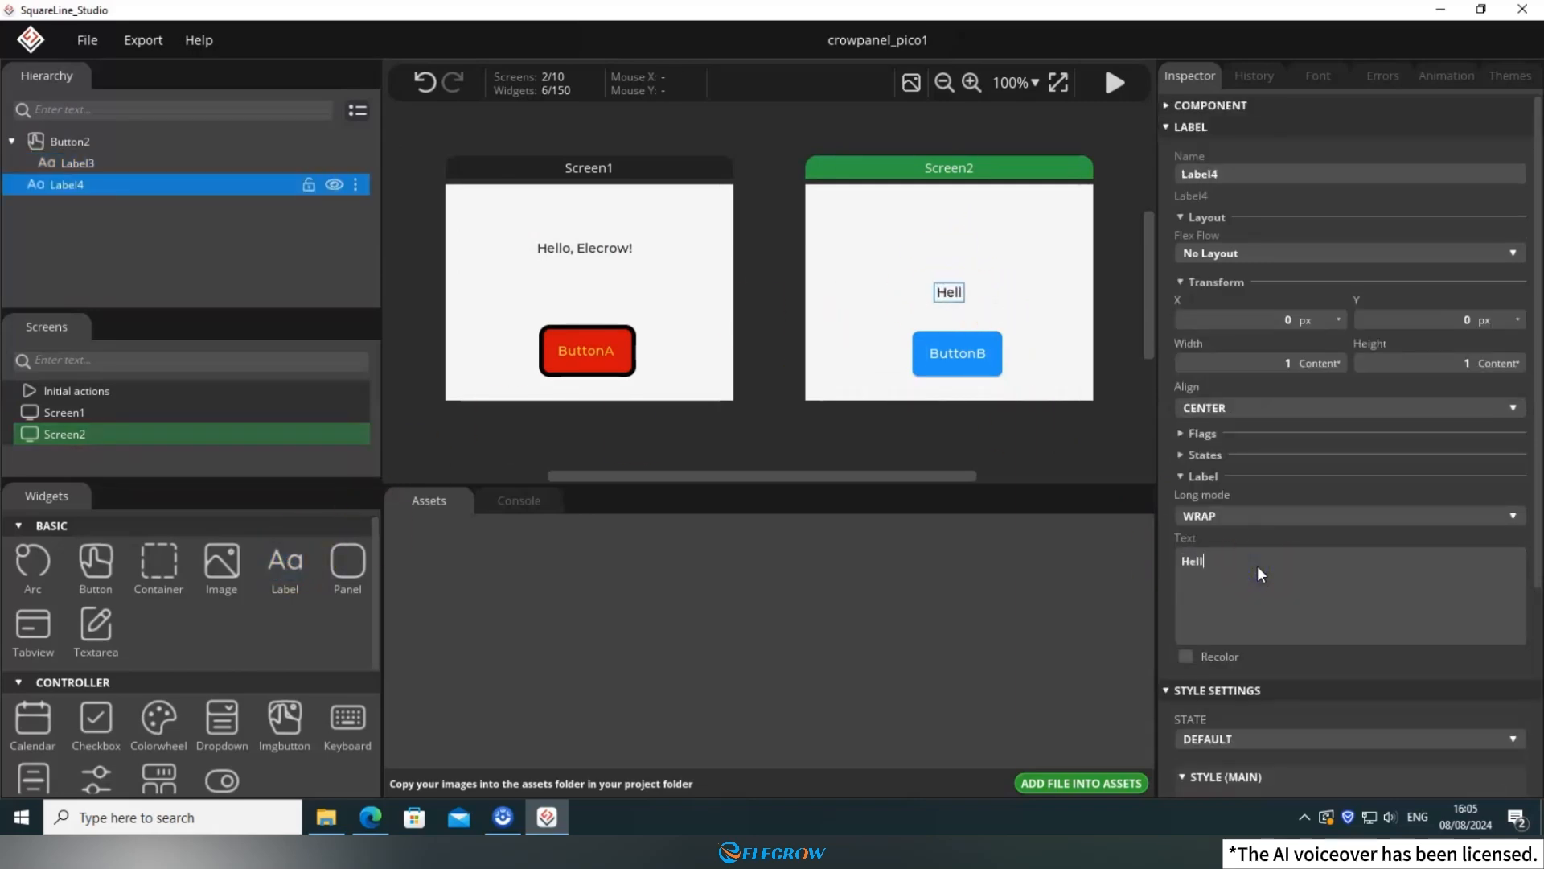
{"action": "type", "text": "o, SquareLine Studio"}
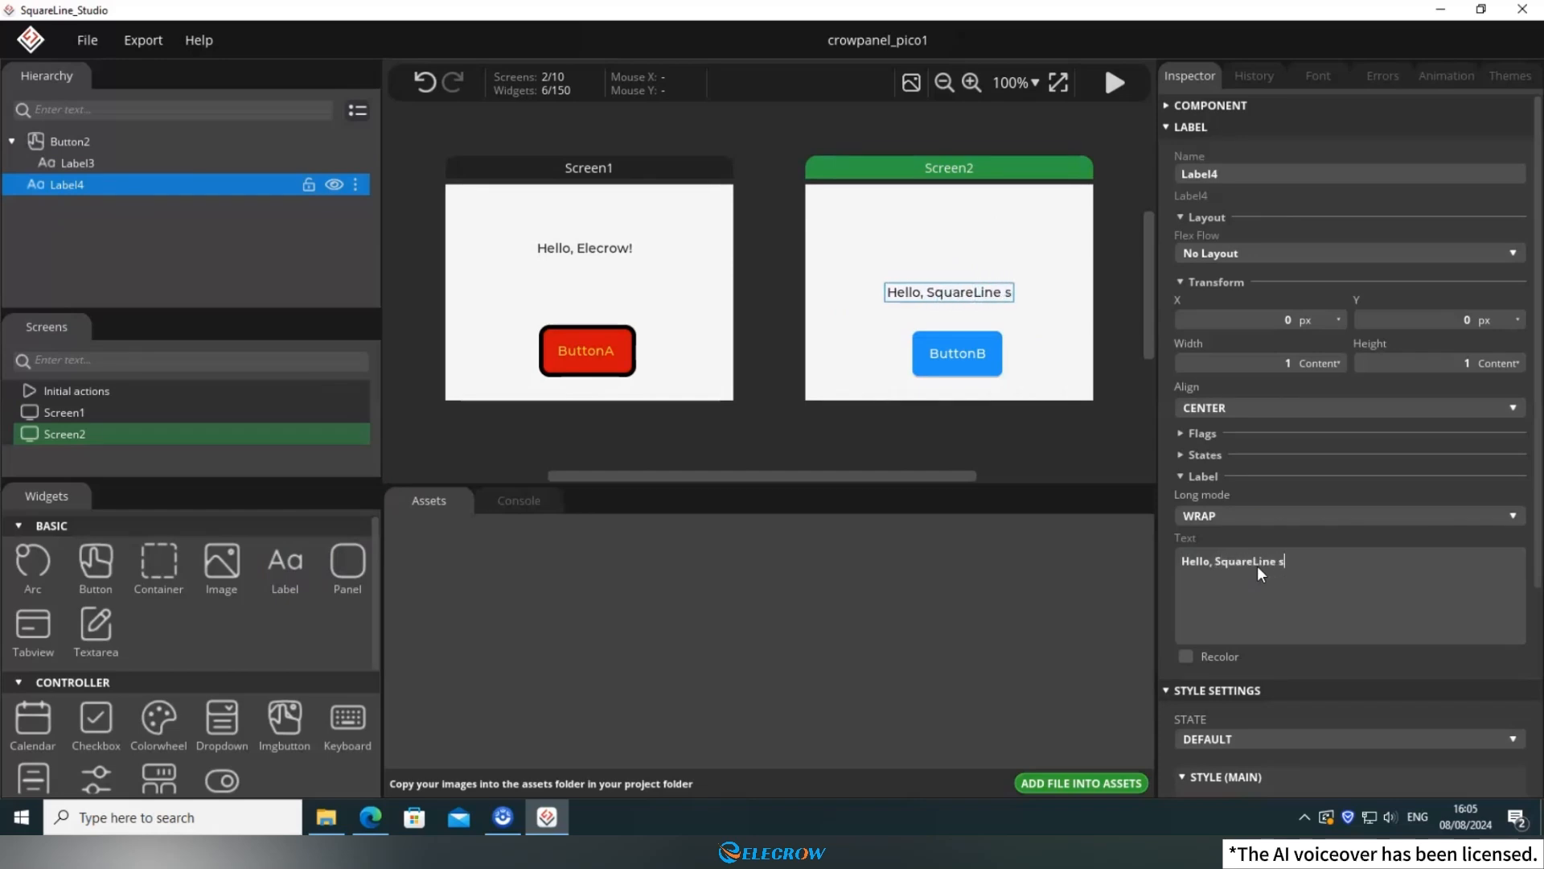
{"action": "type", "text": "!"}
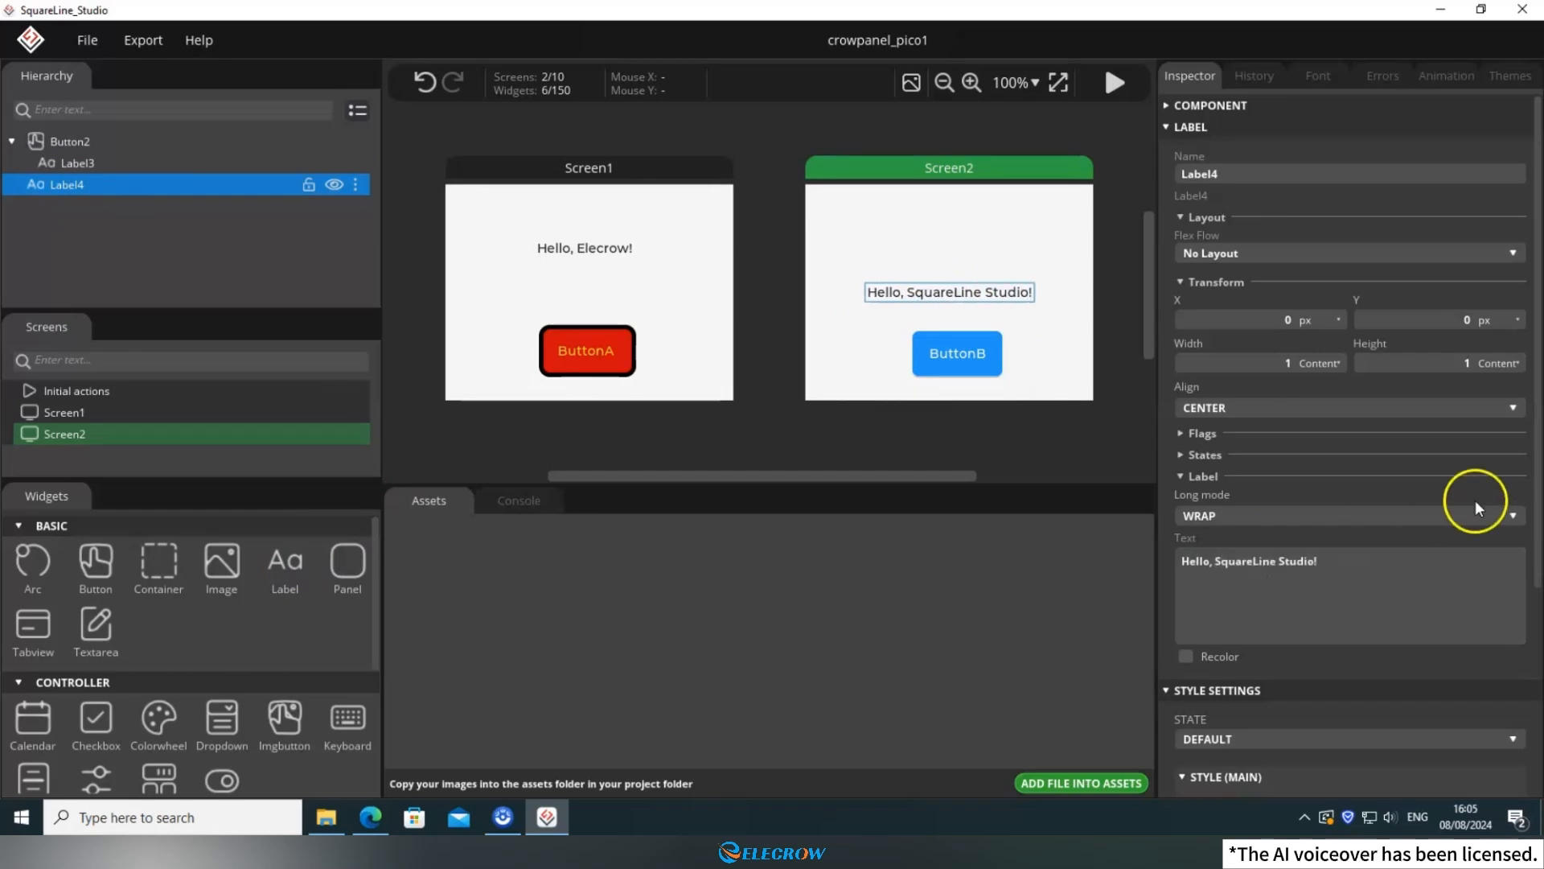
{"action": "left_click_drag", "start_coordinate": [1013, 295], "coordinate": [1021, 247]}
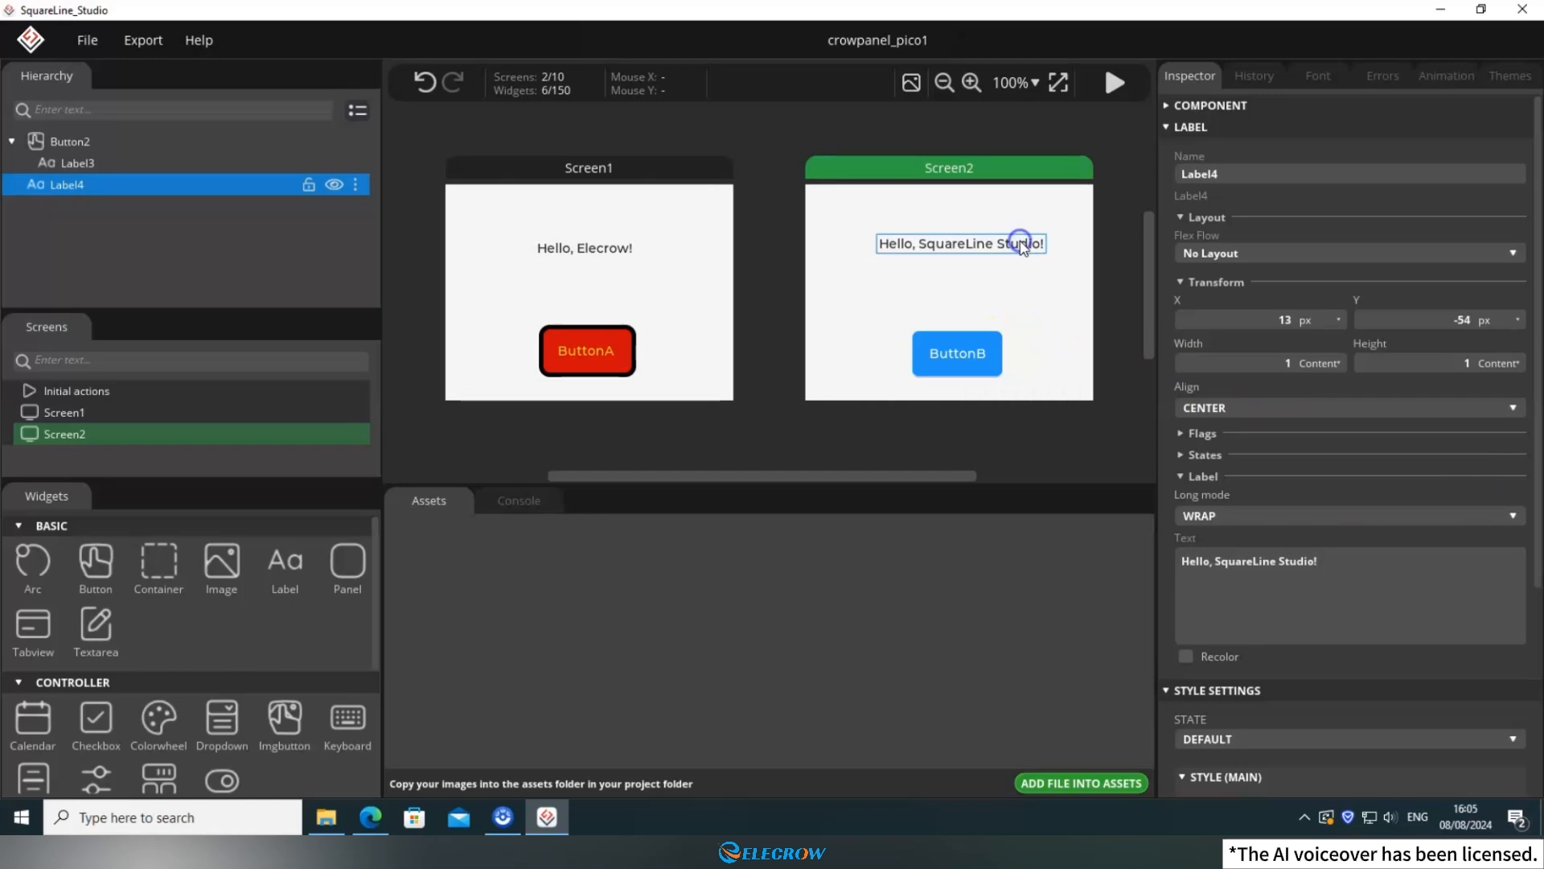
{"action": "left_click", "coordinate": [1029, 301]}
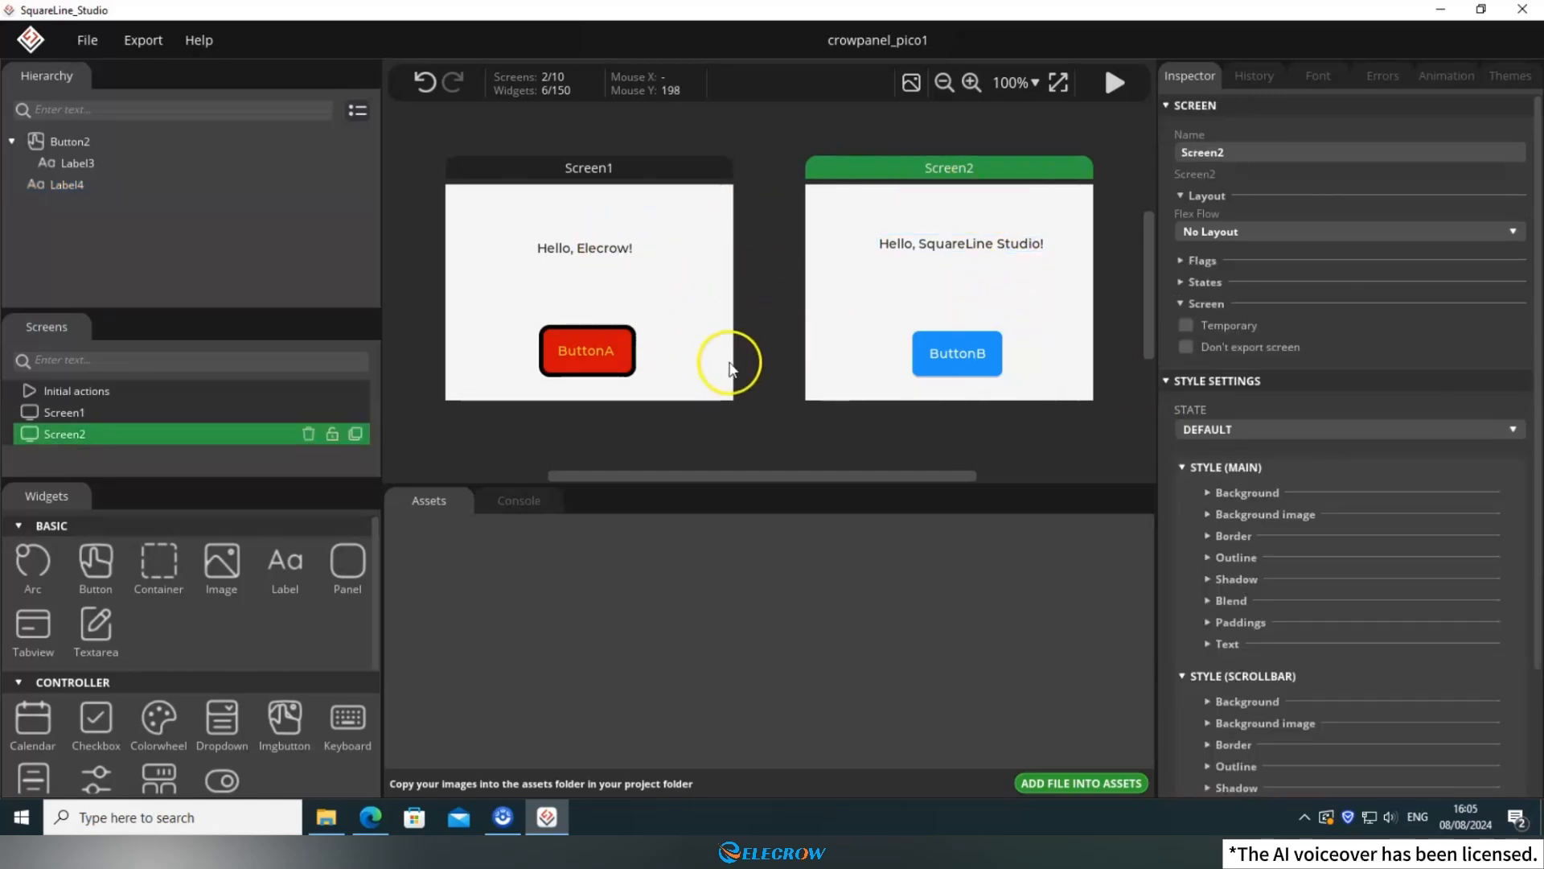
Preview Screen2 in play mode, test ButtonB there, and leave play mode.
{"action": "left_click", "coordinate": [1113, 84]}
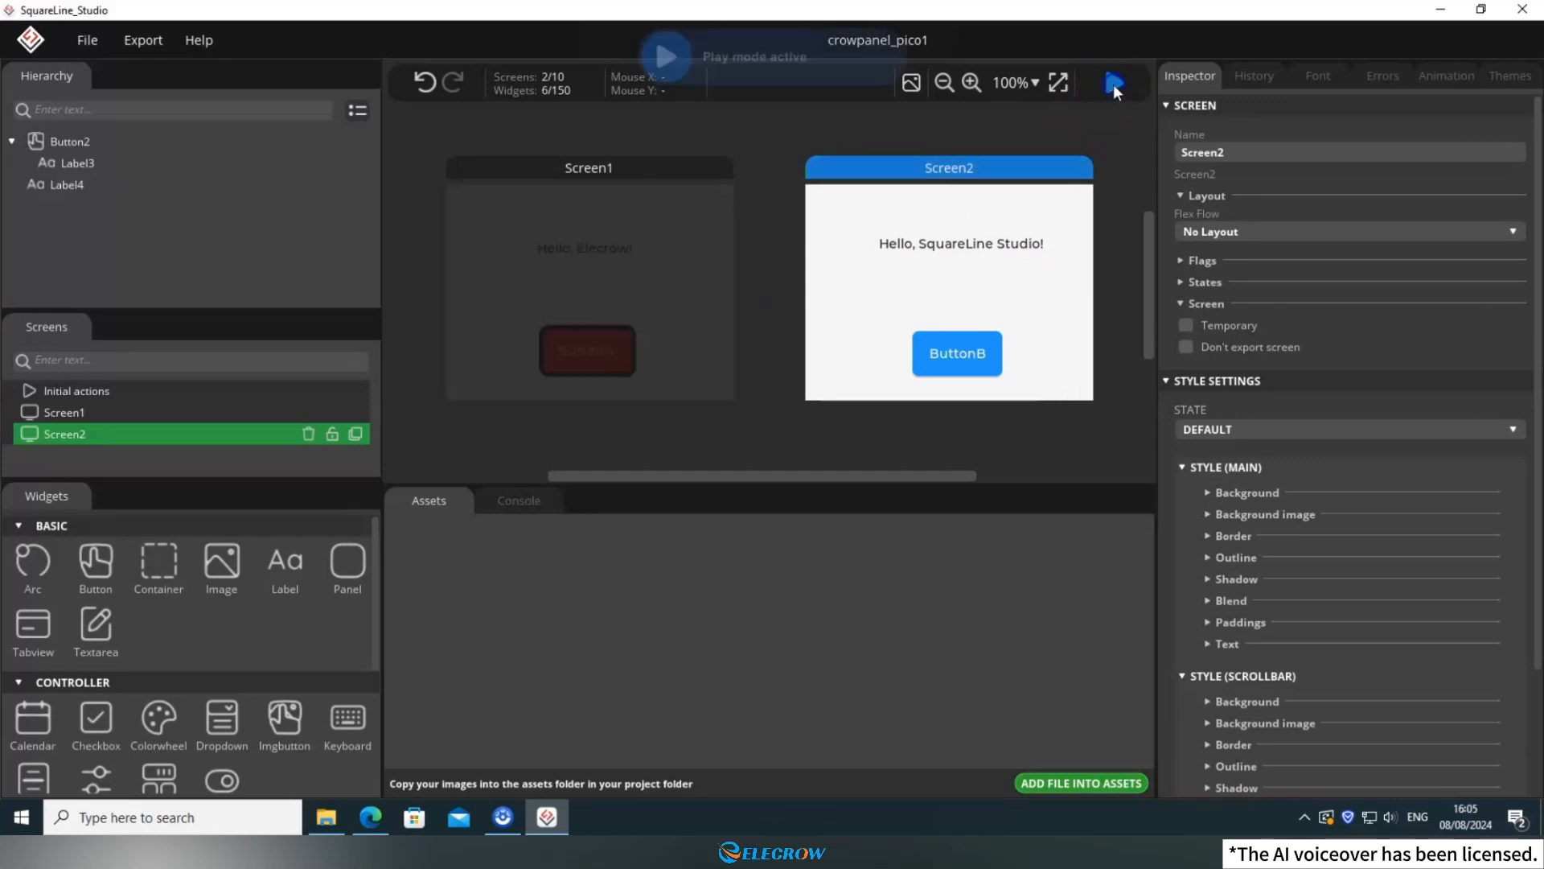
{"action": "left_click", "coordinate": [948, 352]}
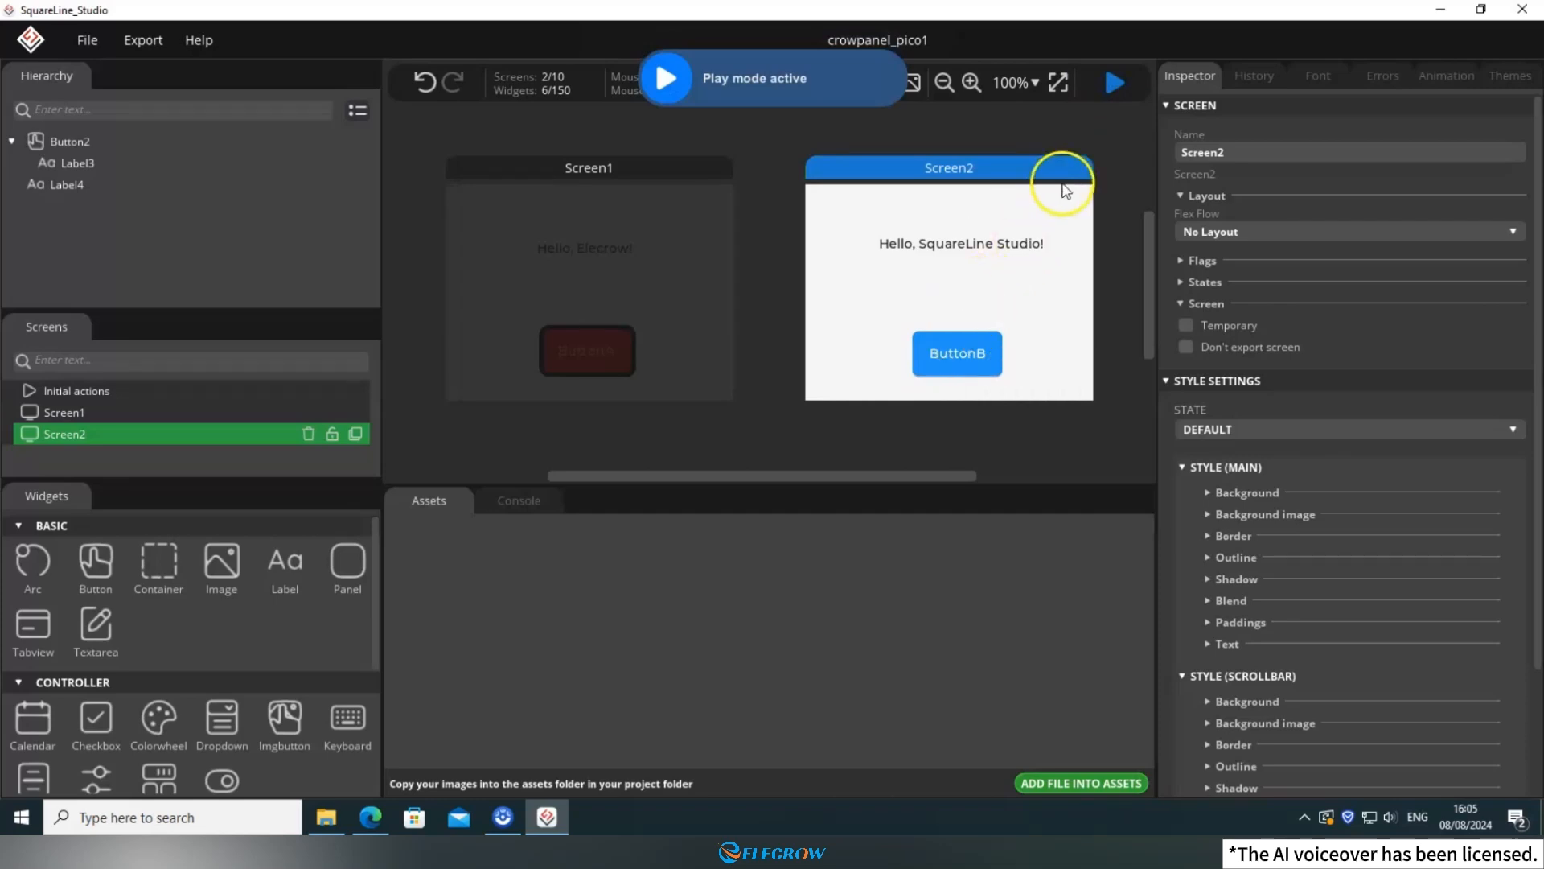
{"action": "left_click", "coordinate": [1113, 87]}
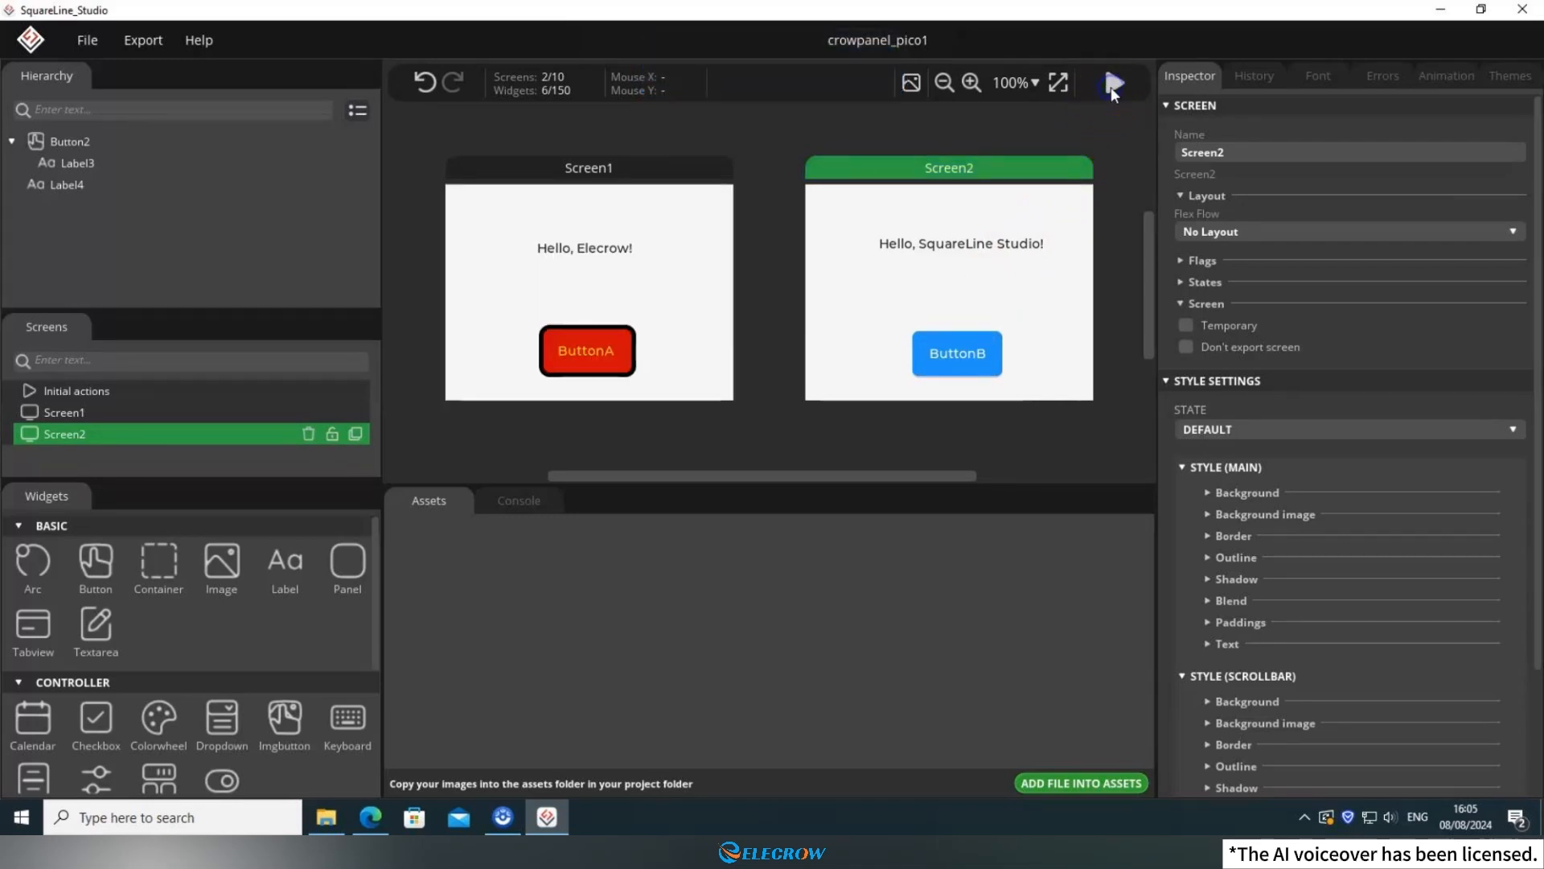
Add an event to the ButtonA button on Screen1 with its trigger set to RELEASED.
{"action": "left_click", "coordinate": [686, 314]}
{"action": "left_click", "coordinate": [595, 370]}
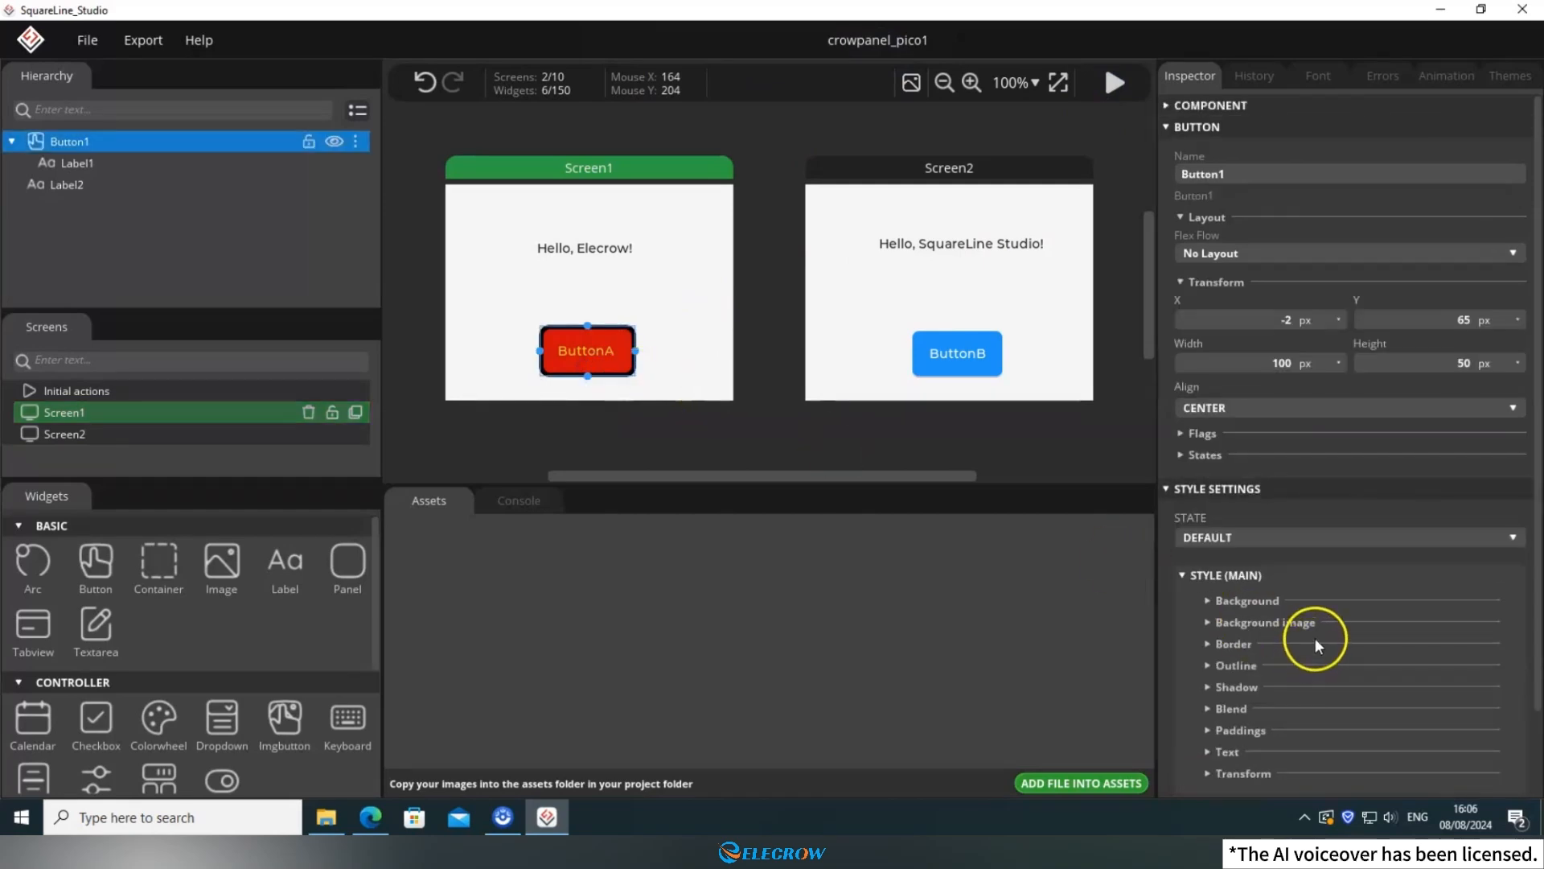
{"action": "scroll", "coordinate": [1315, 634], "scroll_direction": "down", "scroll_amount": 2}
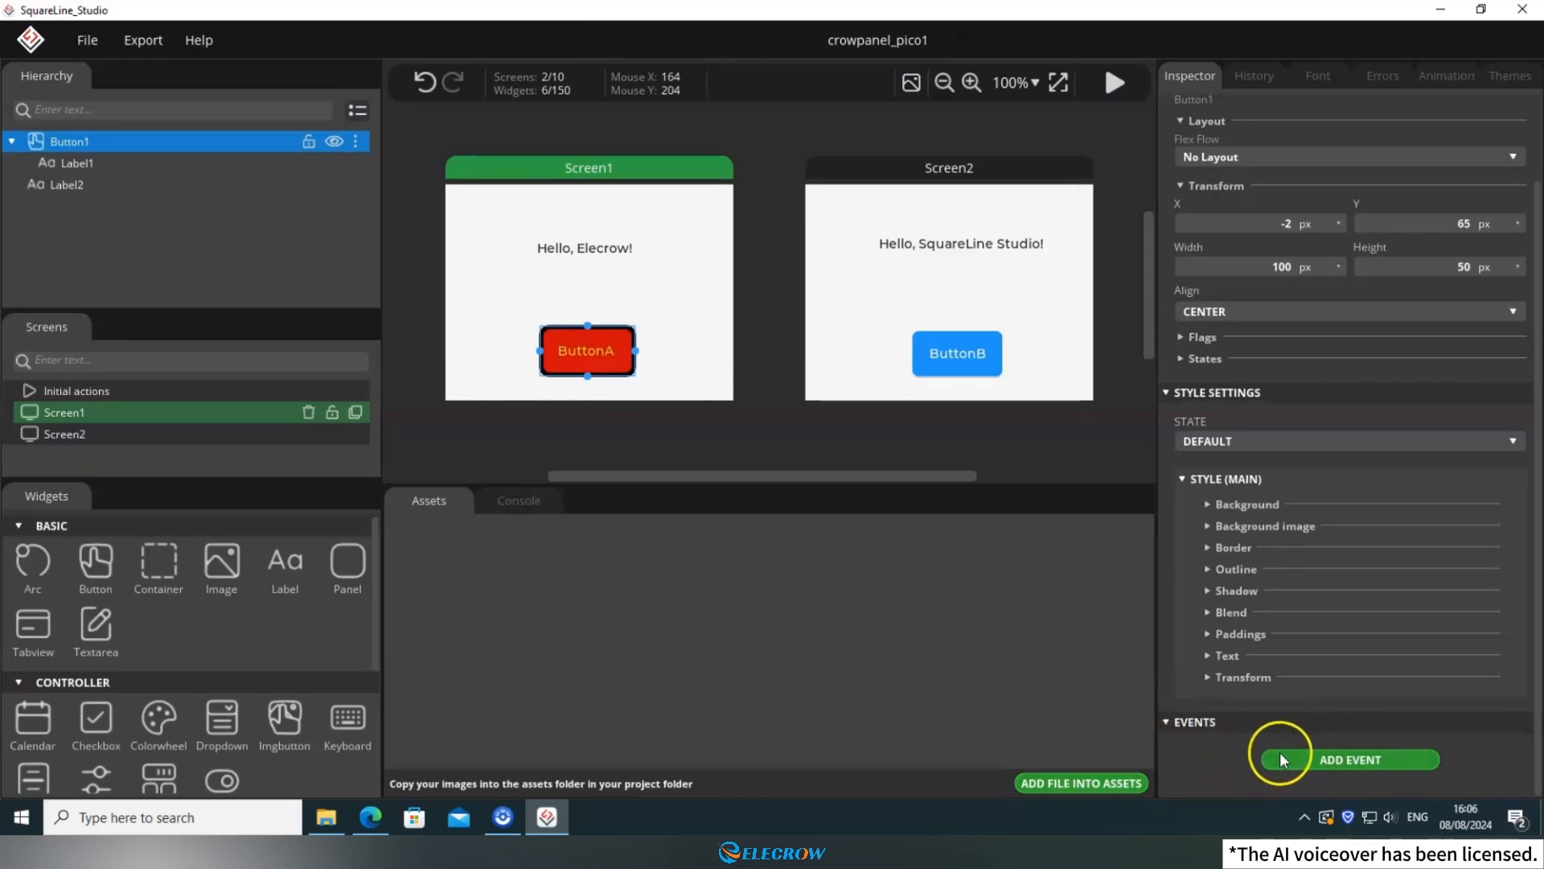
{"action": "left_click", "coordinate": [1340, 760]}
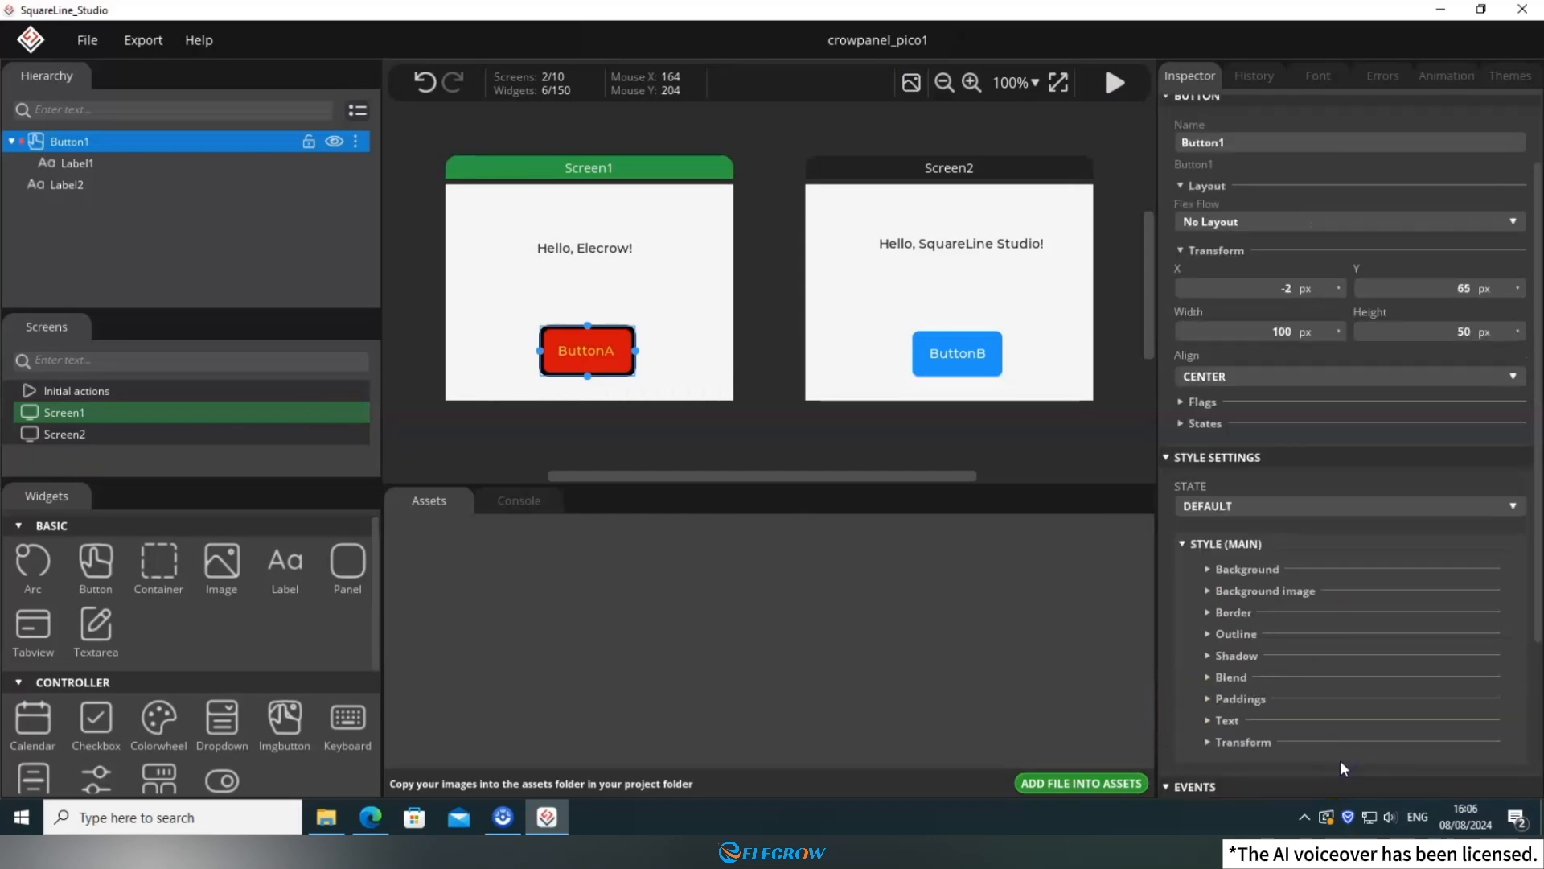
{"action": "scroll", "coordinate": [1335, 748], "scroll_direction": "down", "scroll_amount": 3}
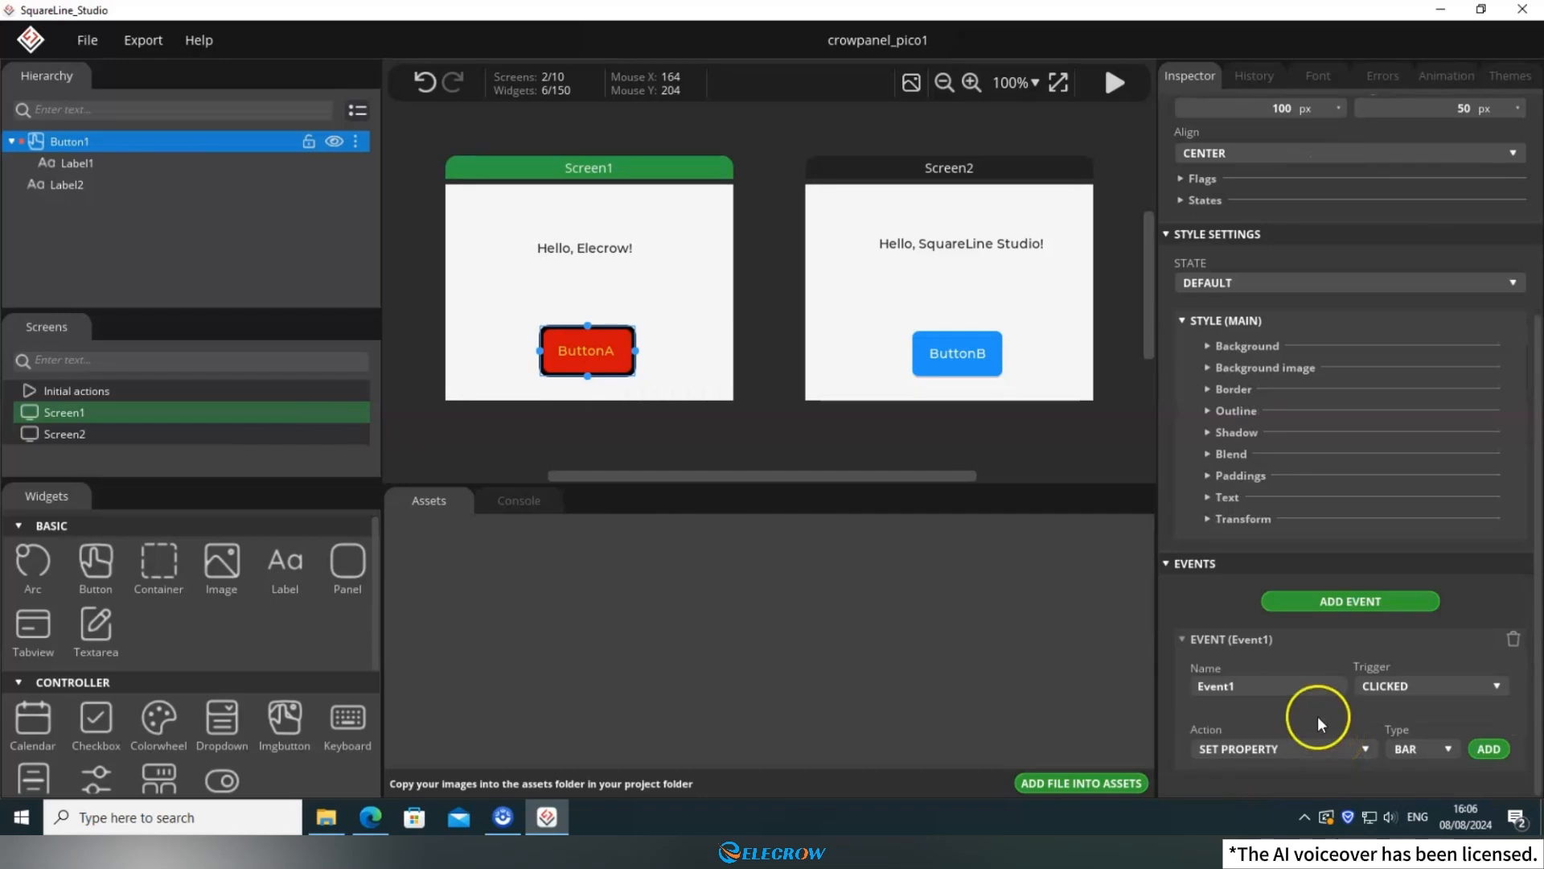
{"action": "left_click", "coordinate": [1409, 689]}
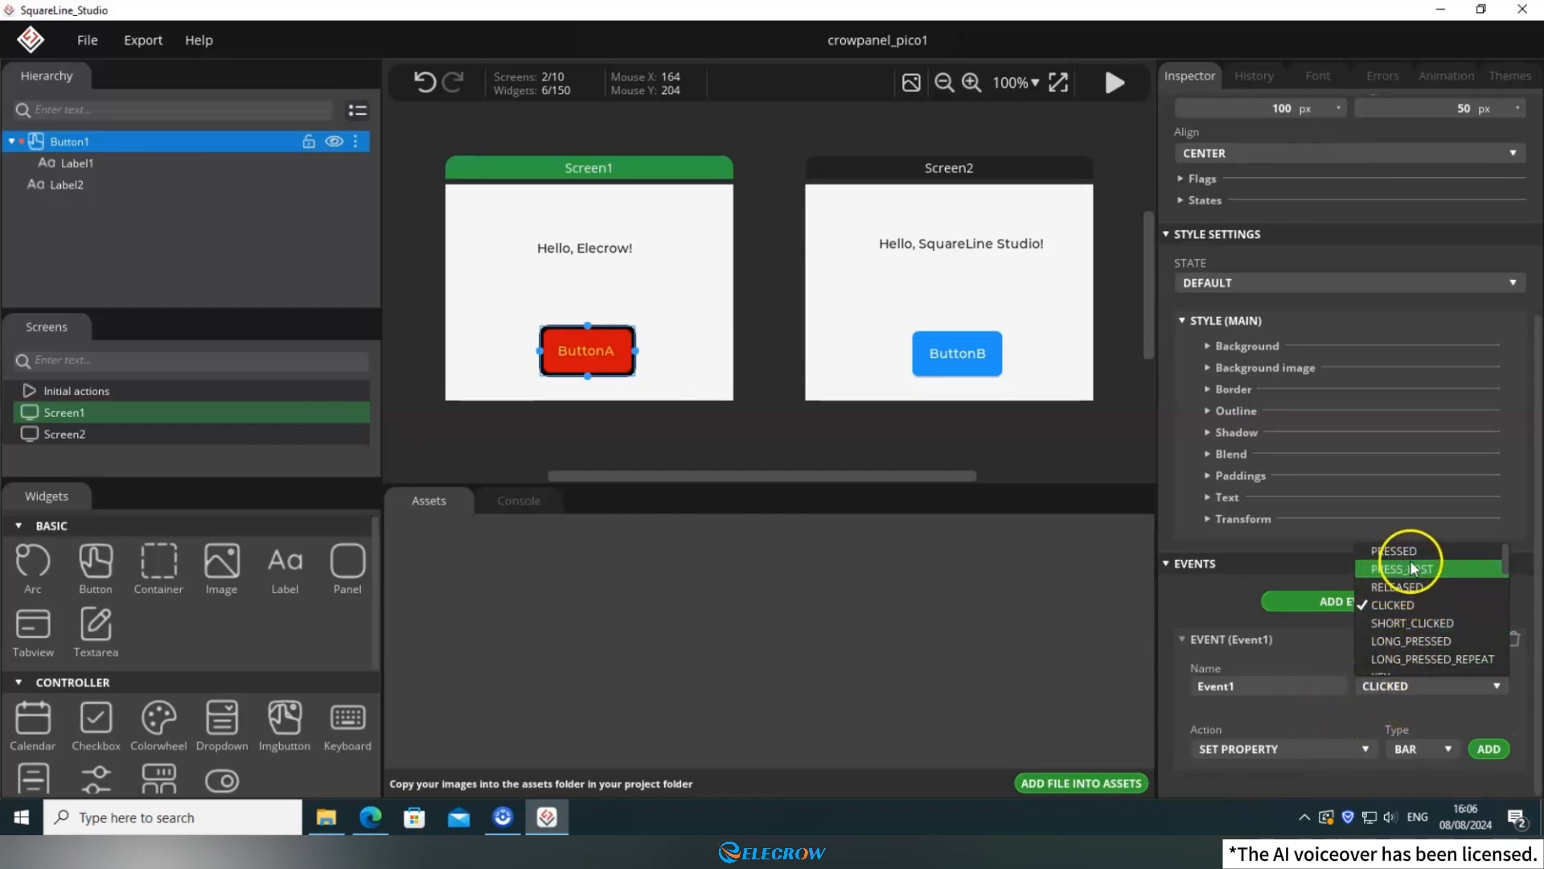
{"action": "scroll", "coordinate": [1404, 610], "scroll_direction": "down", "scroll_amount": 3}
{"action": "scroll", "coordinate": [1409, 611], "scroll_direction": "up", "scroll_amount": 3}
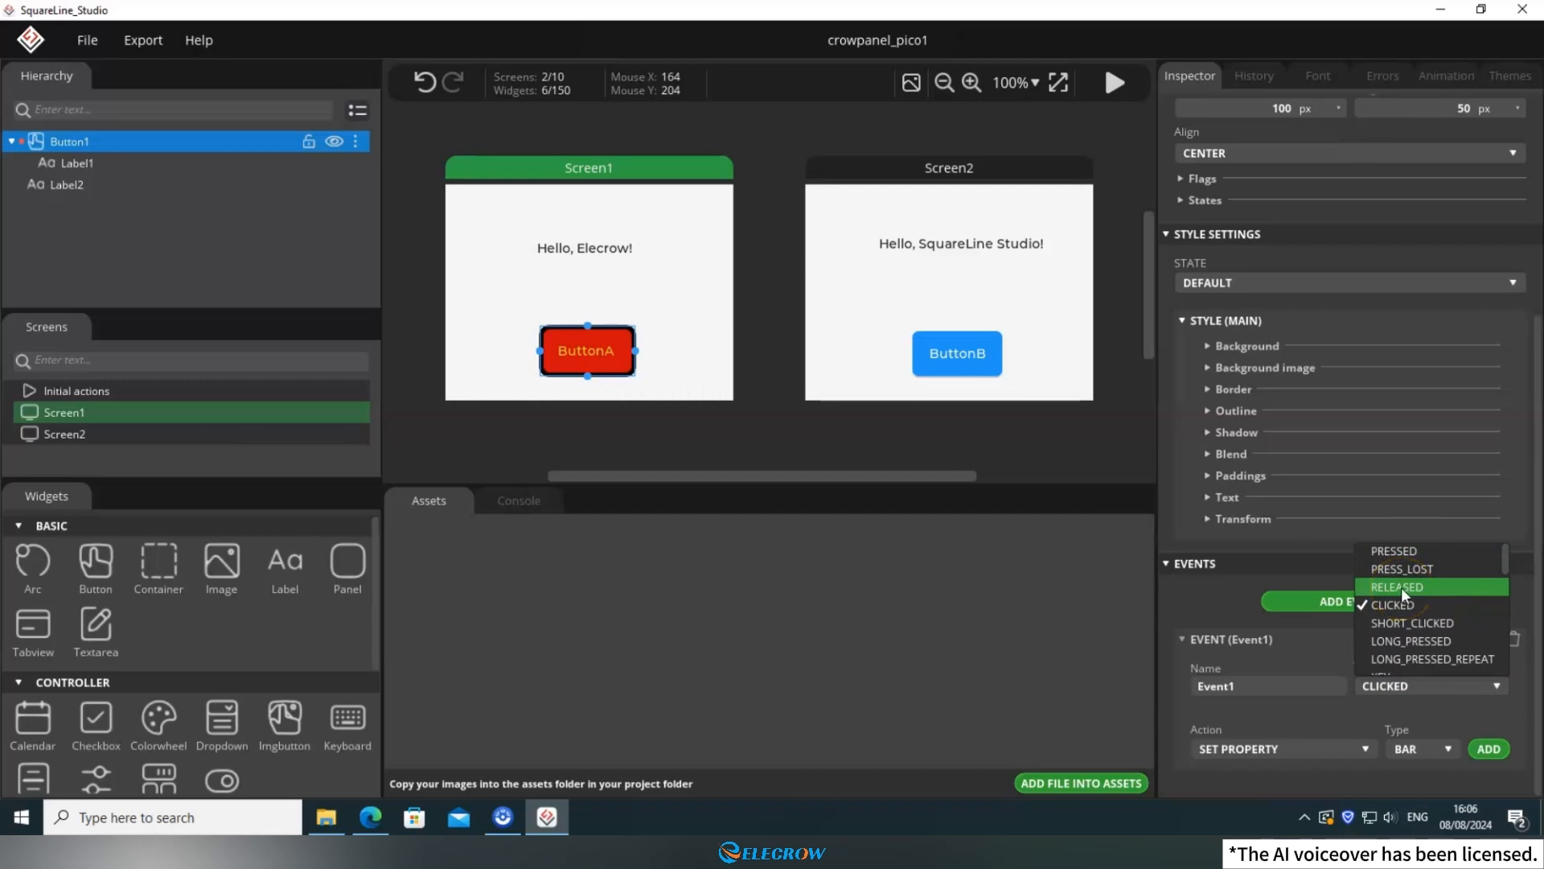
{"action": "left_click", "coordinate": [1401, 587]}
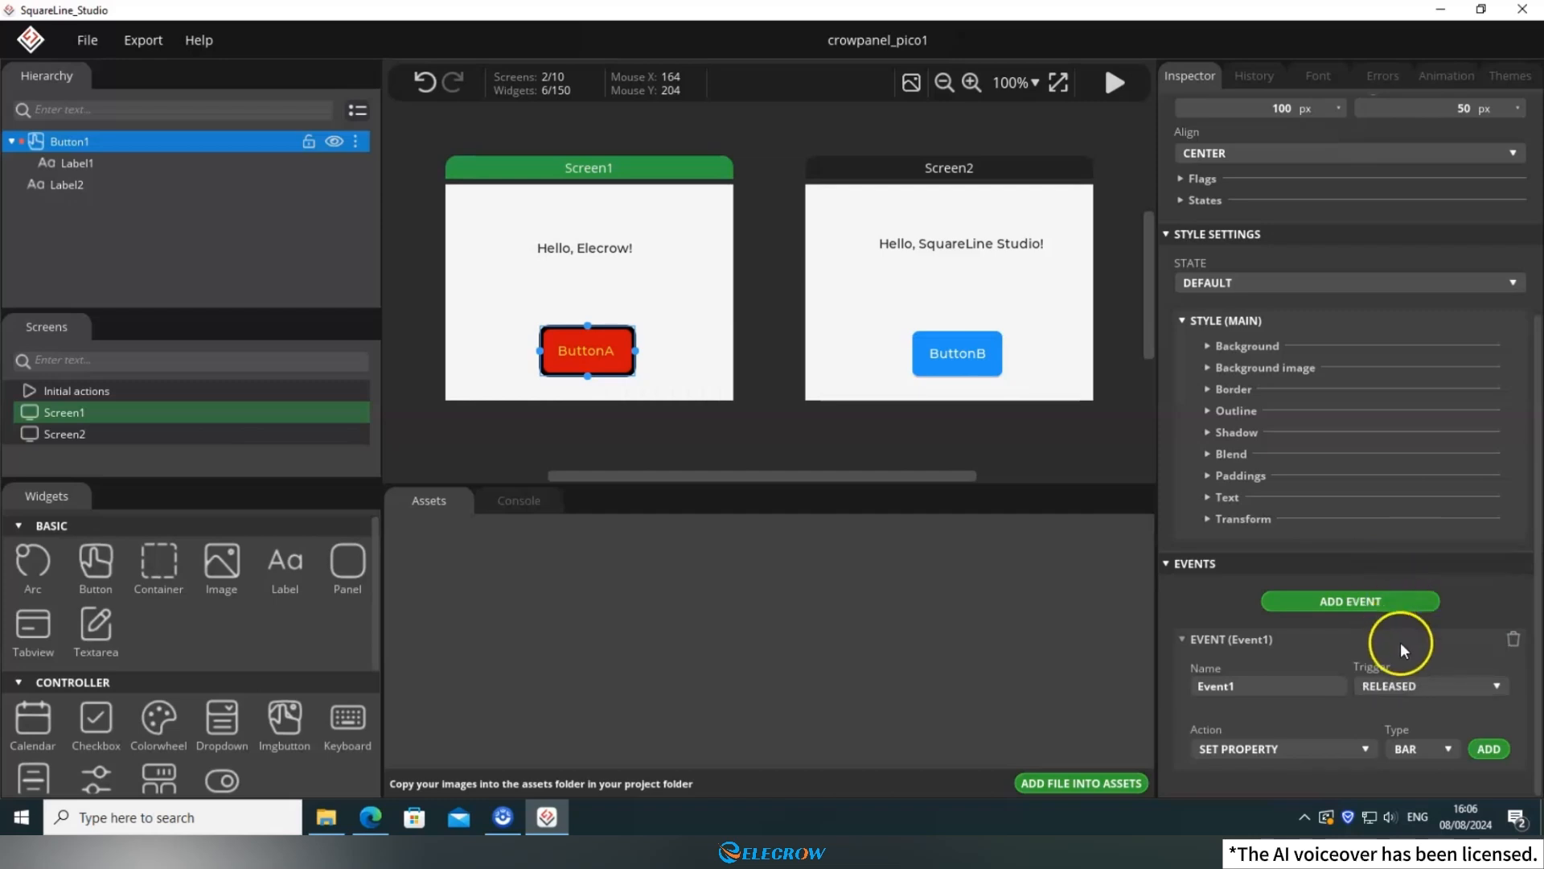
Add a CHANGE SCREEN action to ButtonA's event with Screen2 as the target screen.
{"action": "left_click", "coordinate": [1349, 747]}
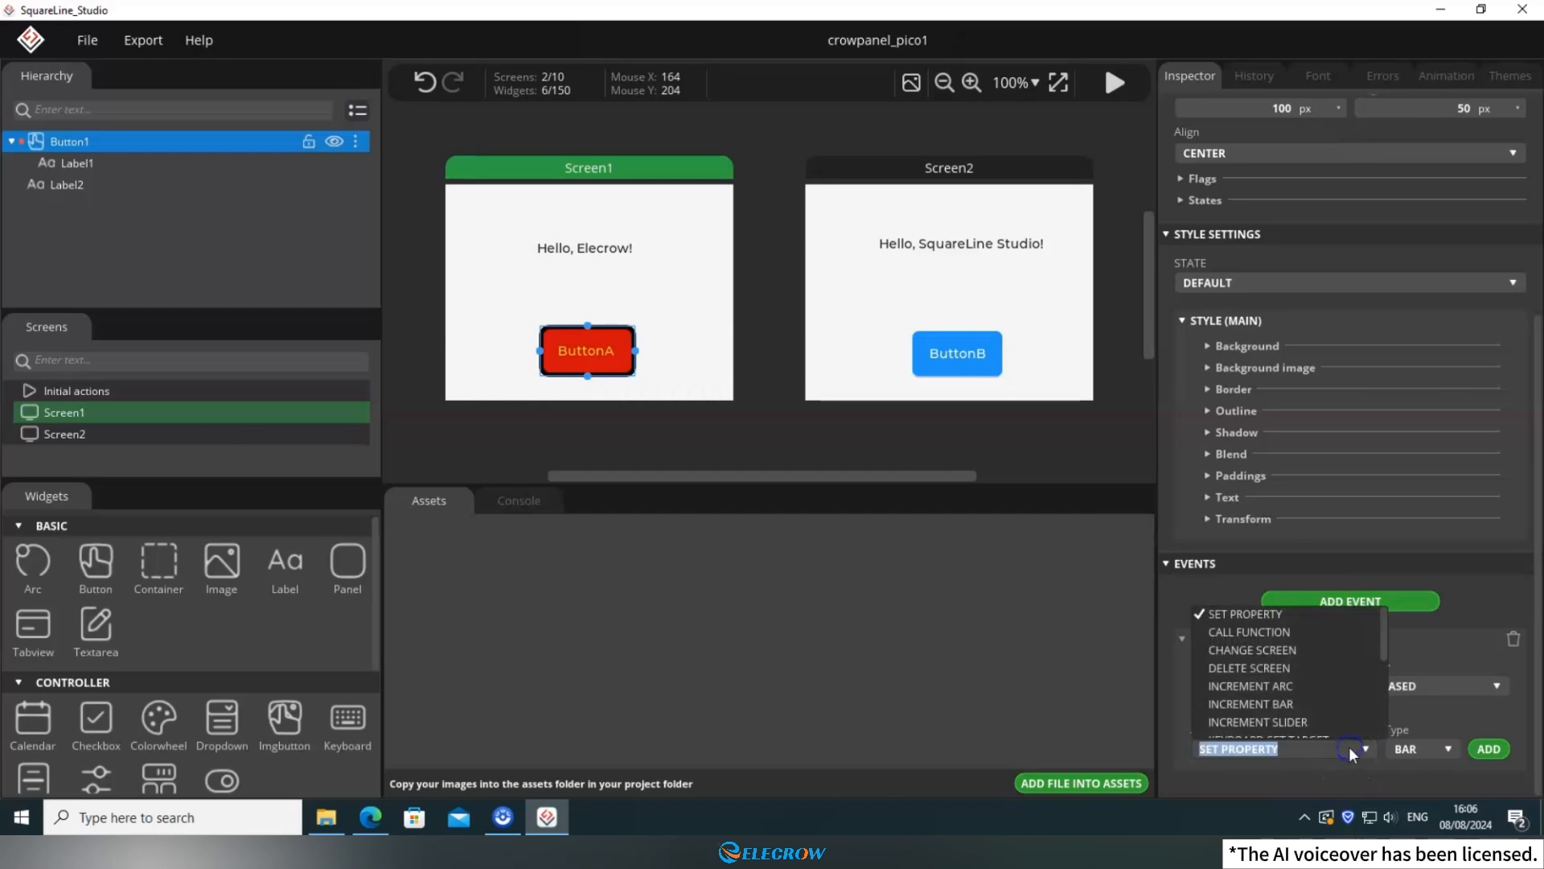
{"action": "left_click", "coordinate": [1285, 651]}
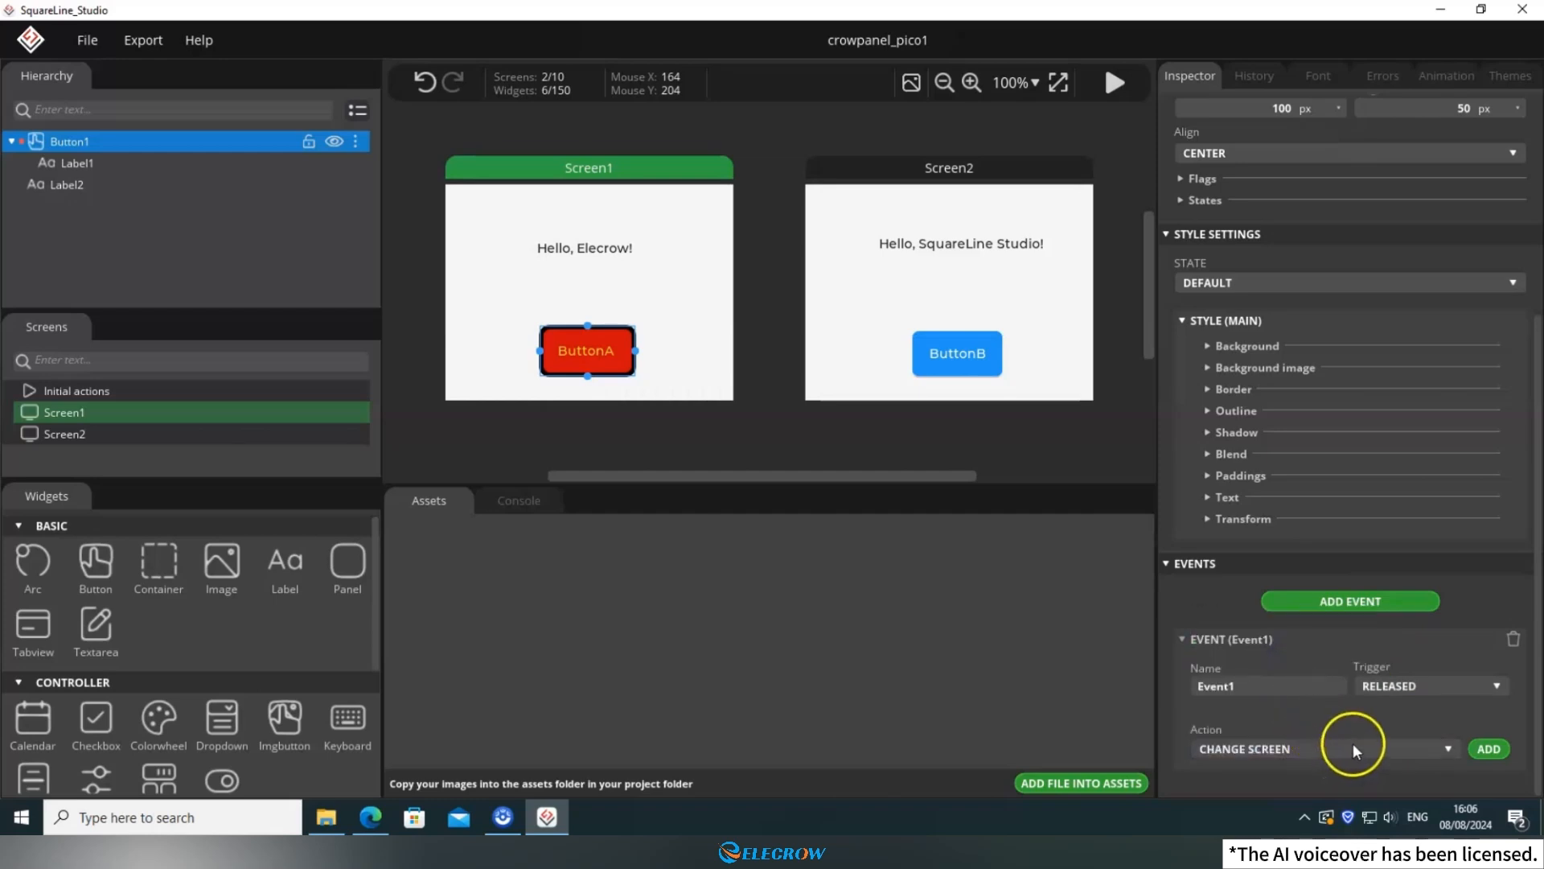
{"action": "left_click", "coordinate": [1480, 743]}
{"action": "left_click", "coordinate": [1486, 748]}
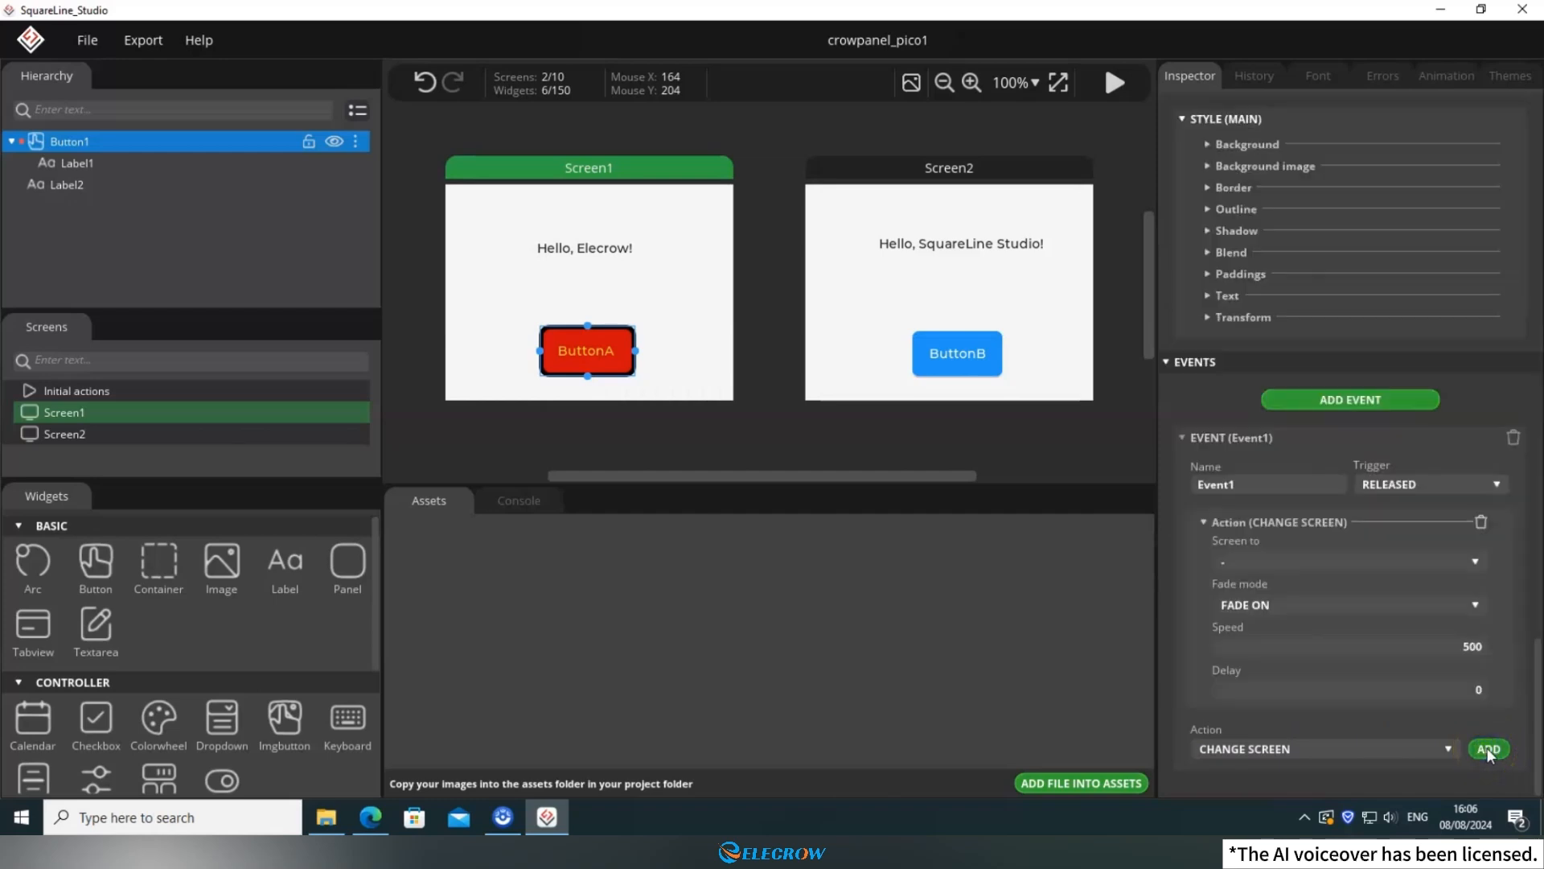
{"action": "left_click", "coordinate": [1271, 563]}
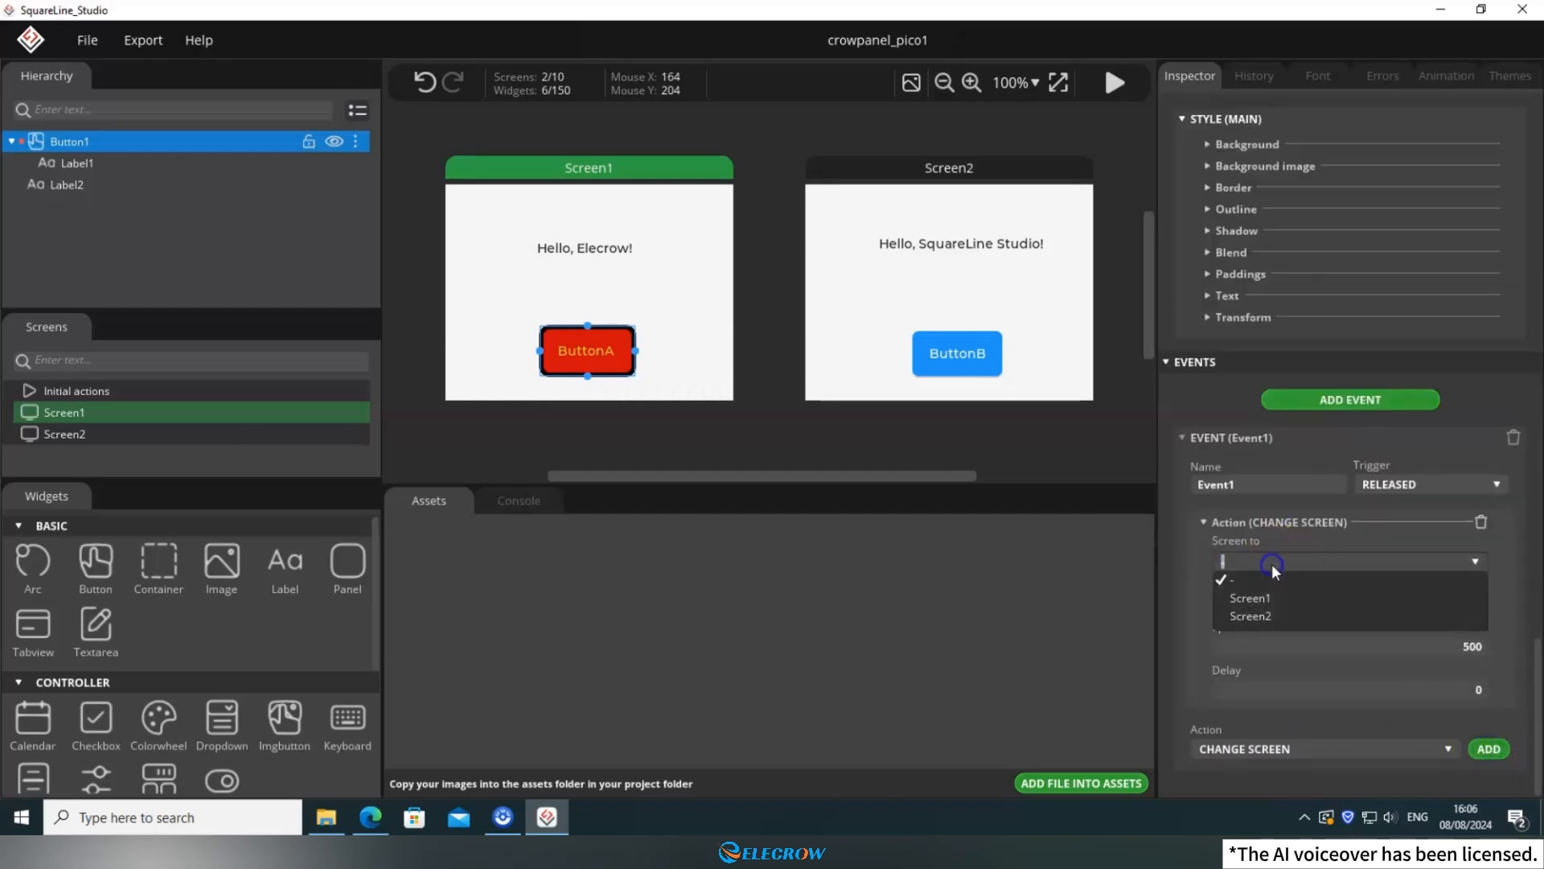
{"action": "left_click", "coordinate": [1262, 613]}
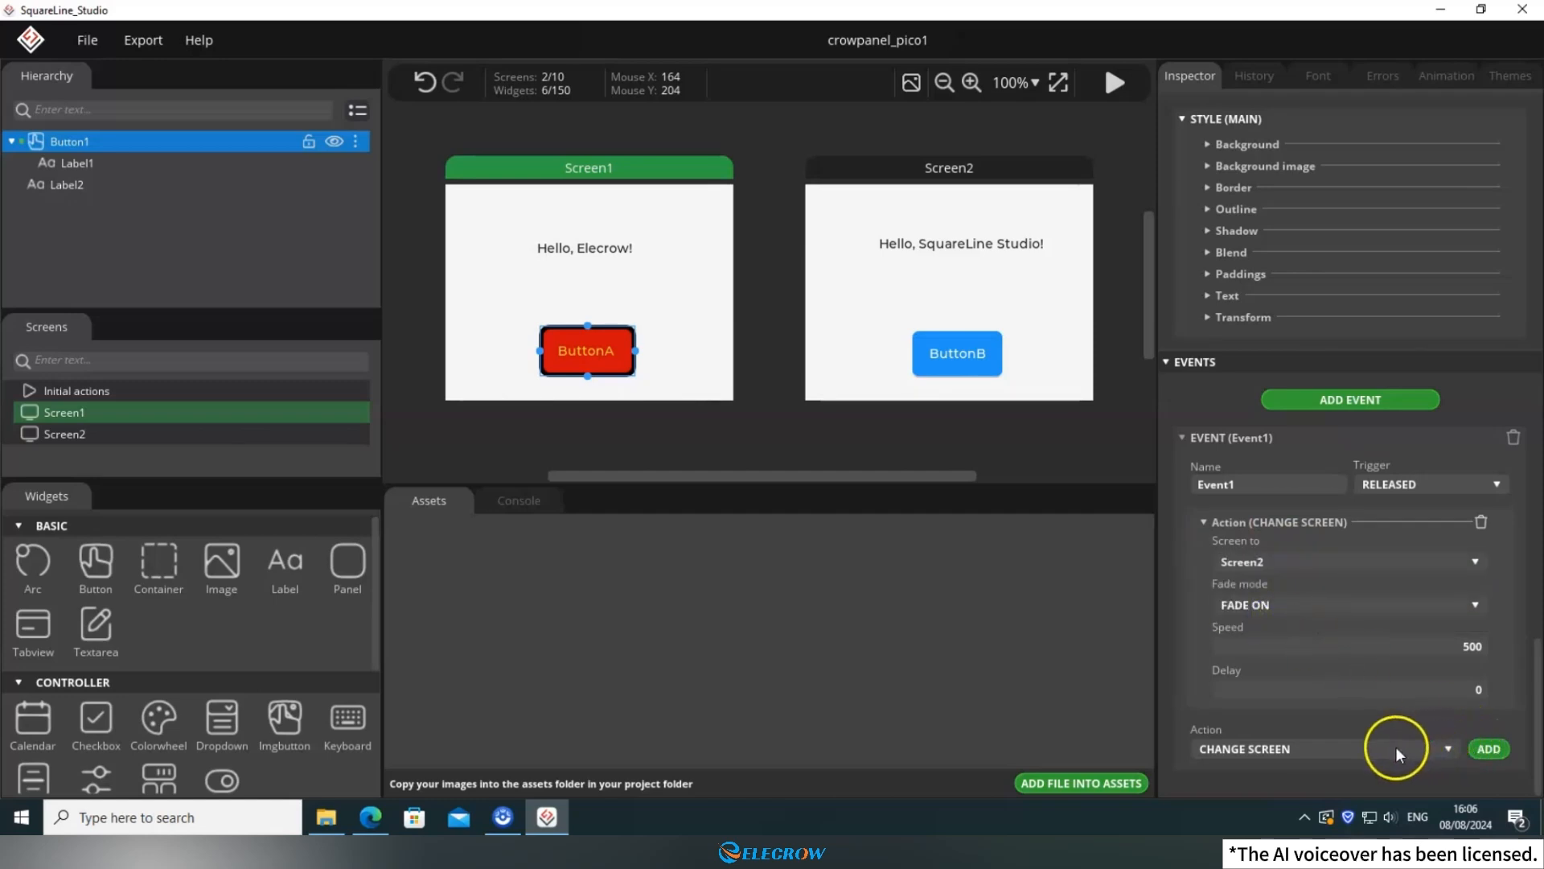
Add a DELETE SCREEN action for Screen1 to ButtonA's event.
{"action": "left_click", "coordinate": [1319, 749]}
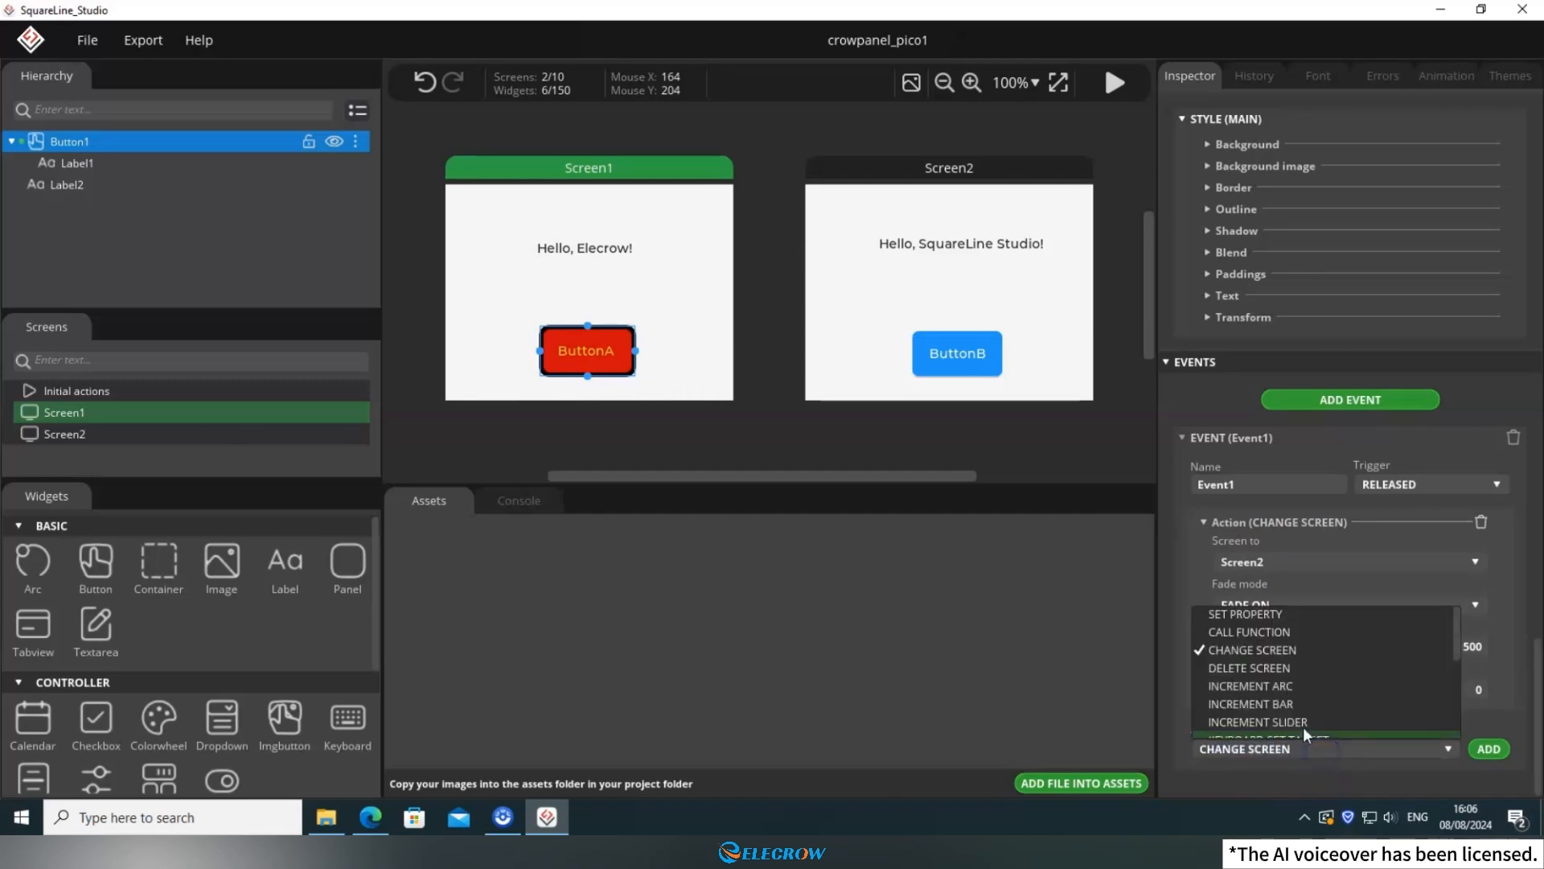
{"action": "left_click", "coordinate": [1245, 669]}
{"action": "left_click", "coordinate": [1487, 748]}
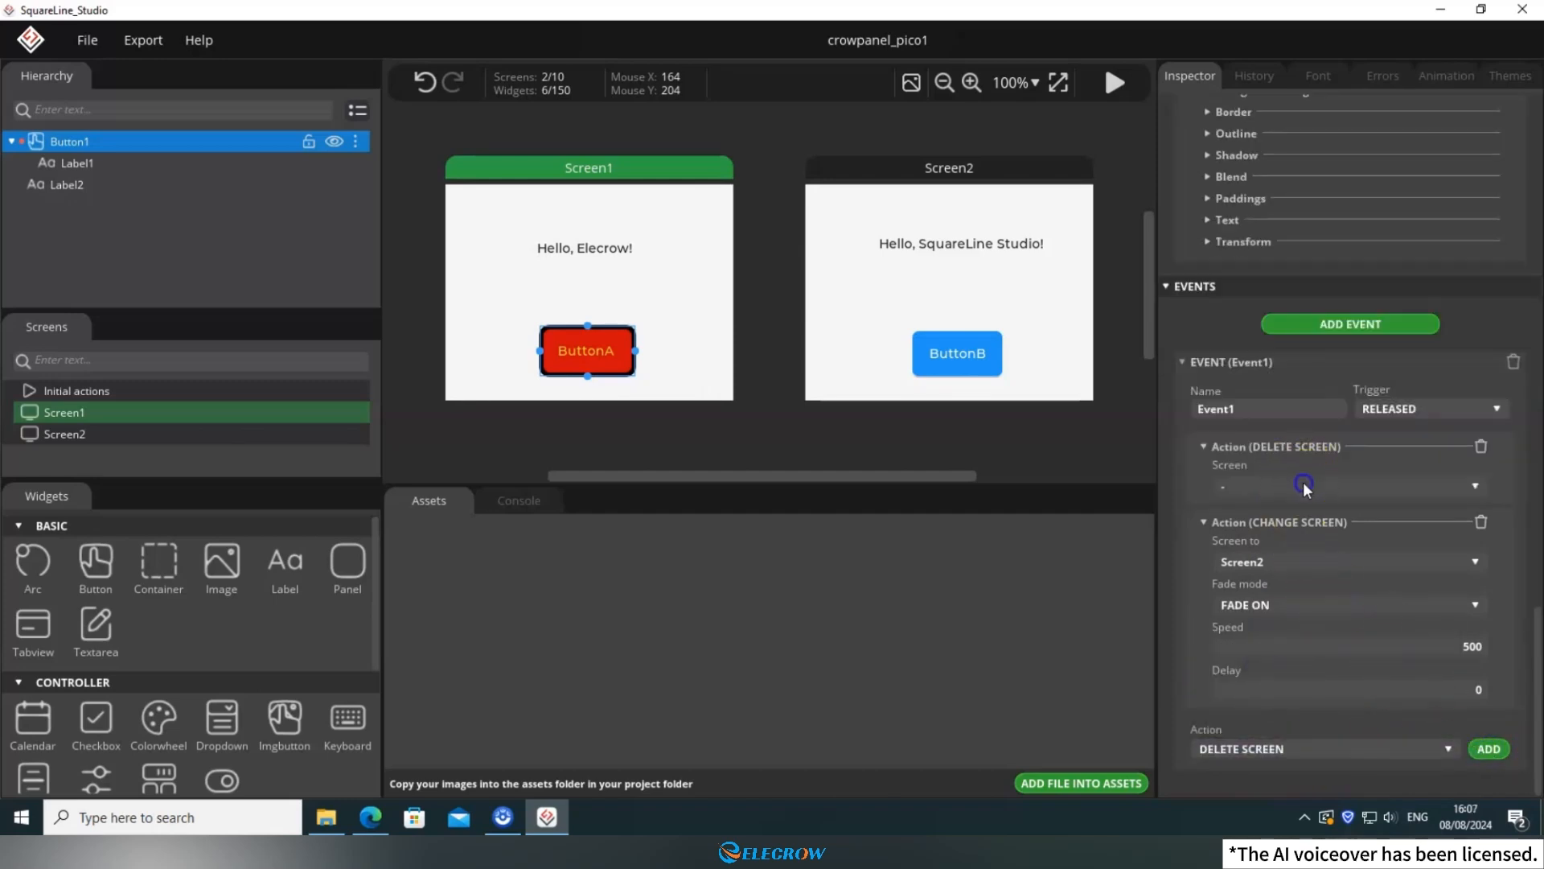
{"action": "left_click", "coordinate": [1303, 487]}
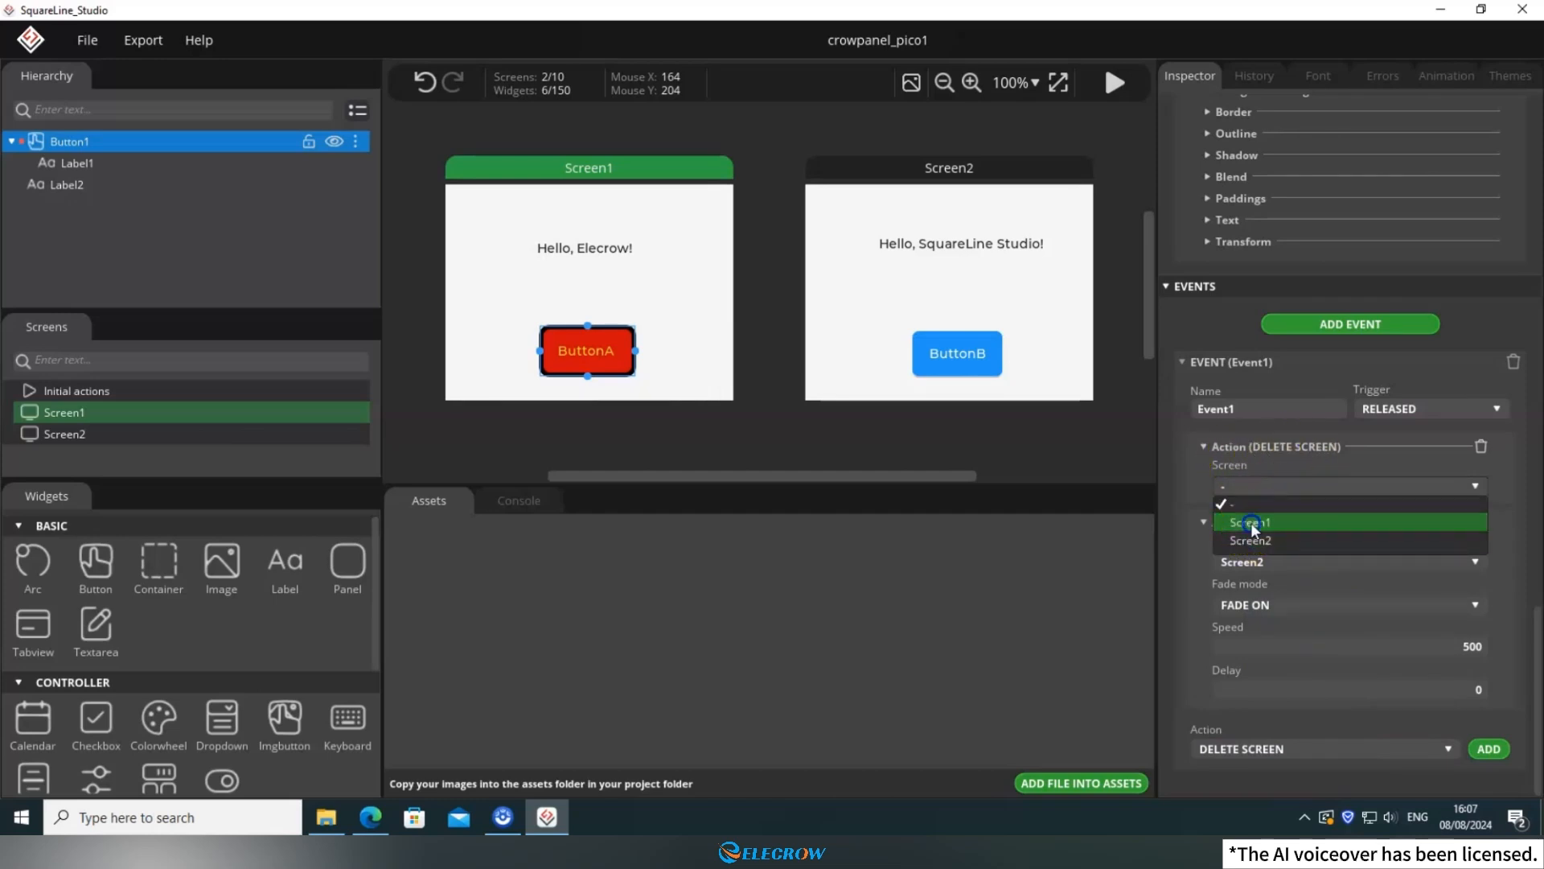
{"action": "left_click", "coordinate": [1251, 523]}
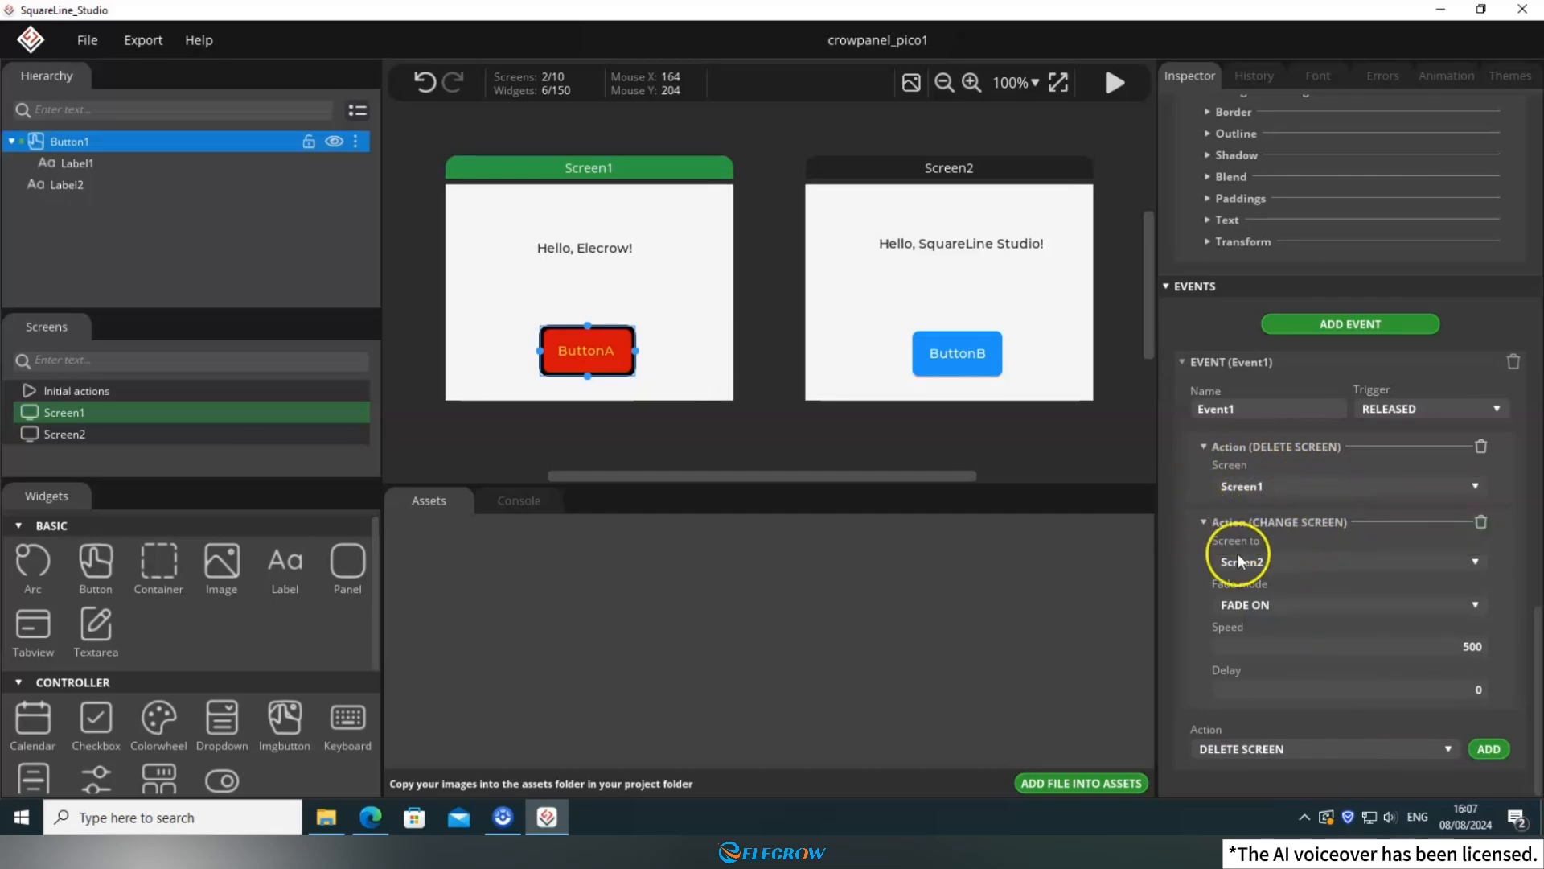
Add an event to the ButtonB button on Screen2 with its trigger set to PRESSED.
{"action": "left_click", "coordinate": [985, 374]}
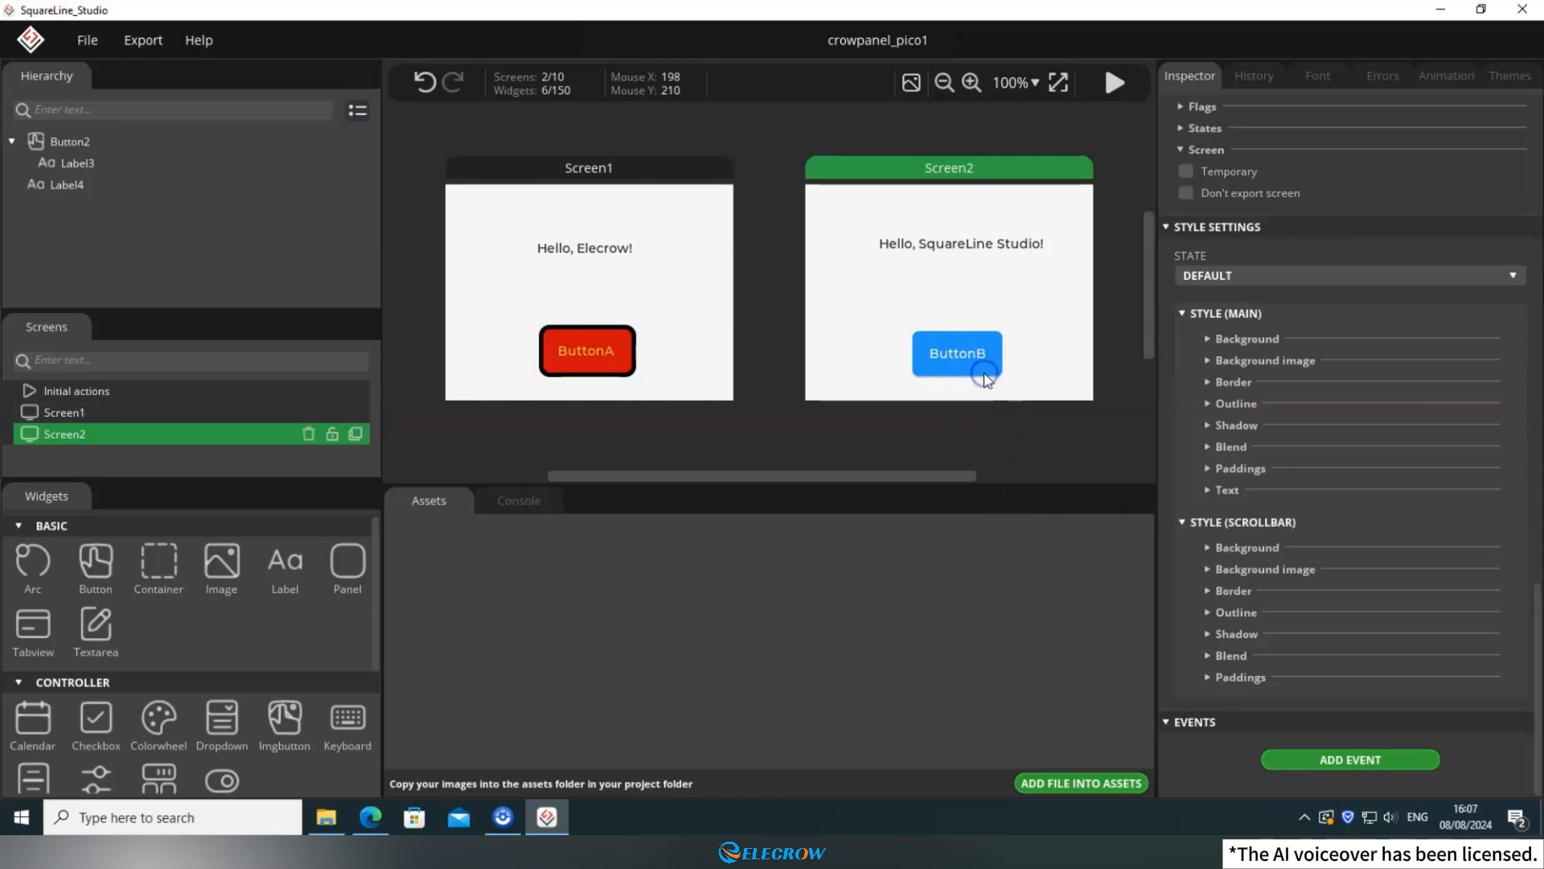
{"action": "left_click", "coordinate": [984, 378]}
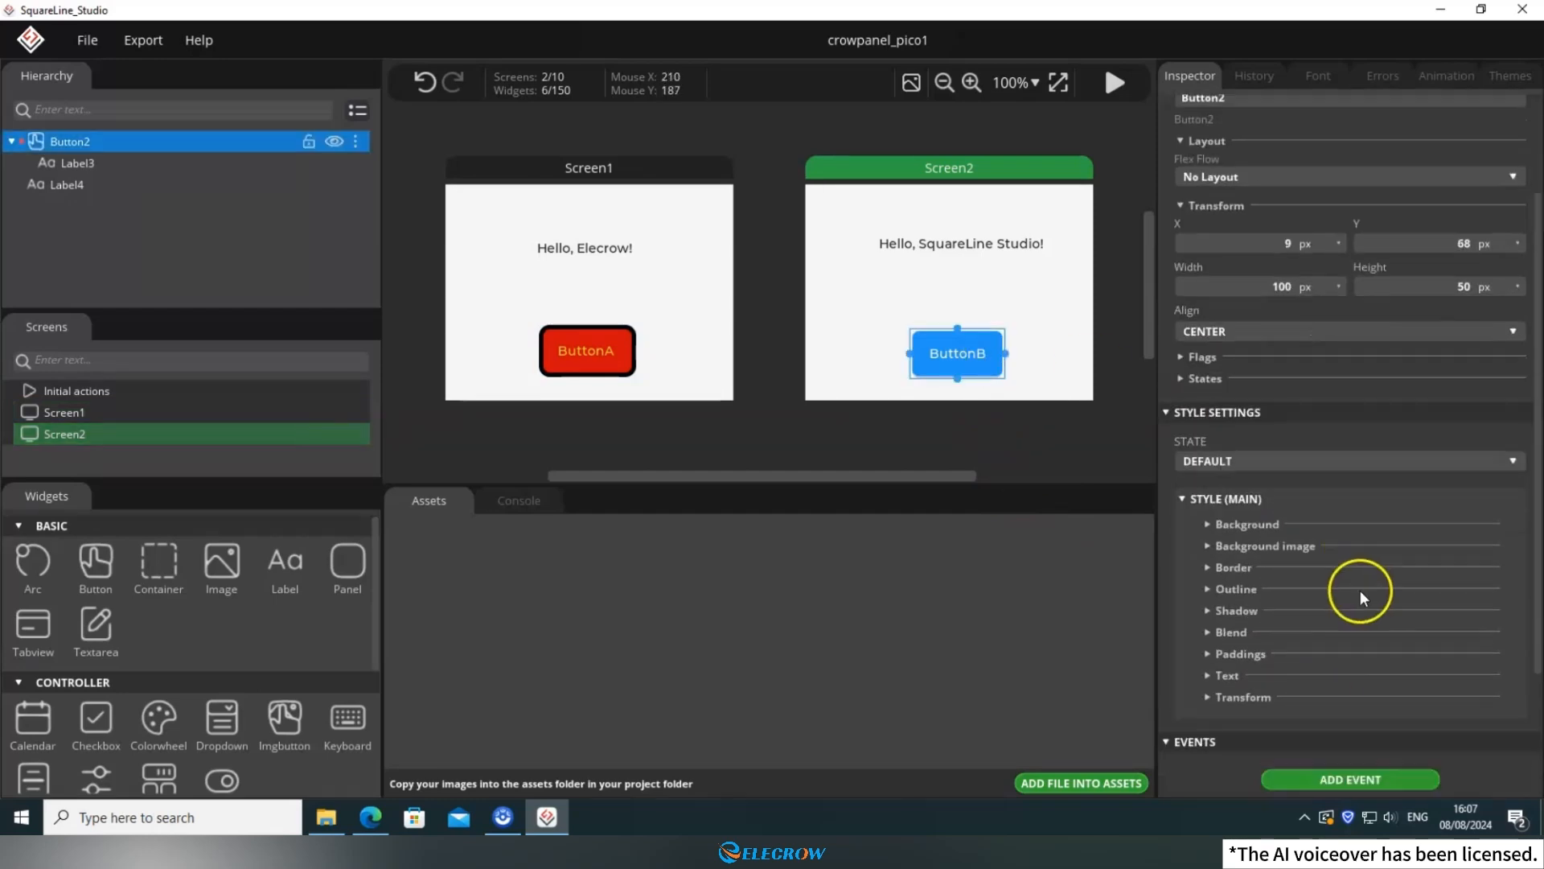
{"action": "scroll", "coordinate": [1363, 599], "scroll_direction": "down", "scroll_amount": 3}
{"action": "left_click", "coordinate": [1364, 601]}
{"action": "left_click", "coordinate": [1399, 686]}
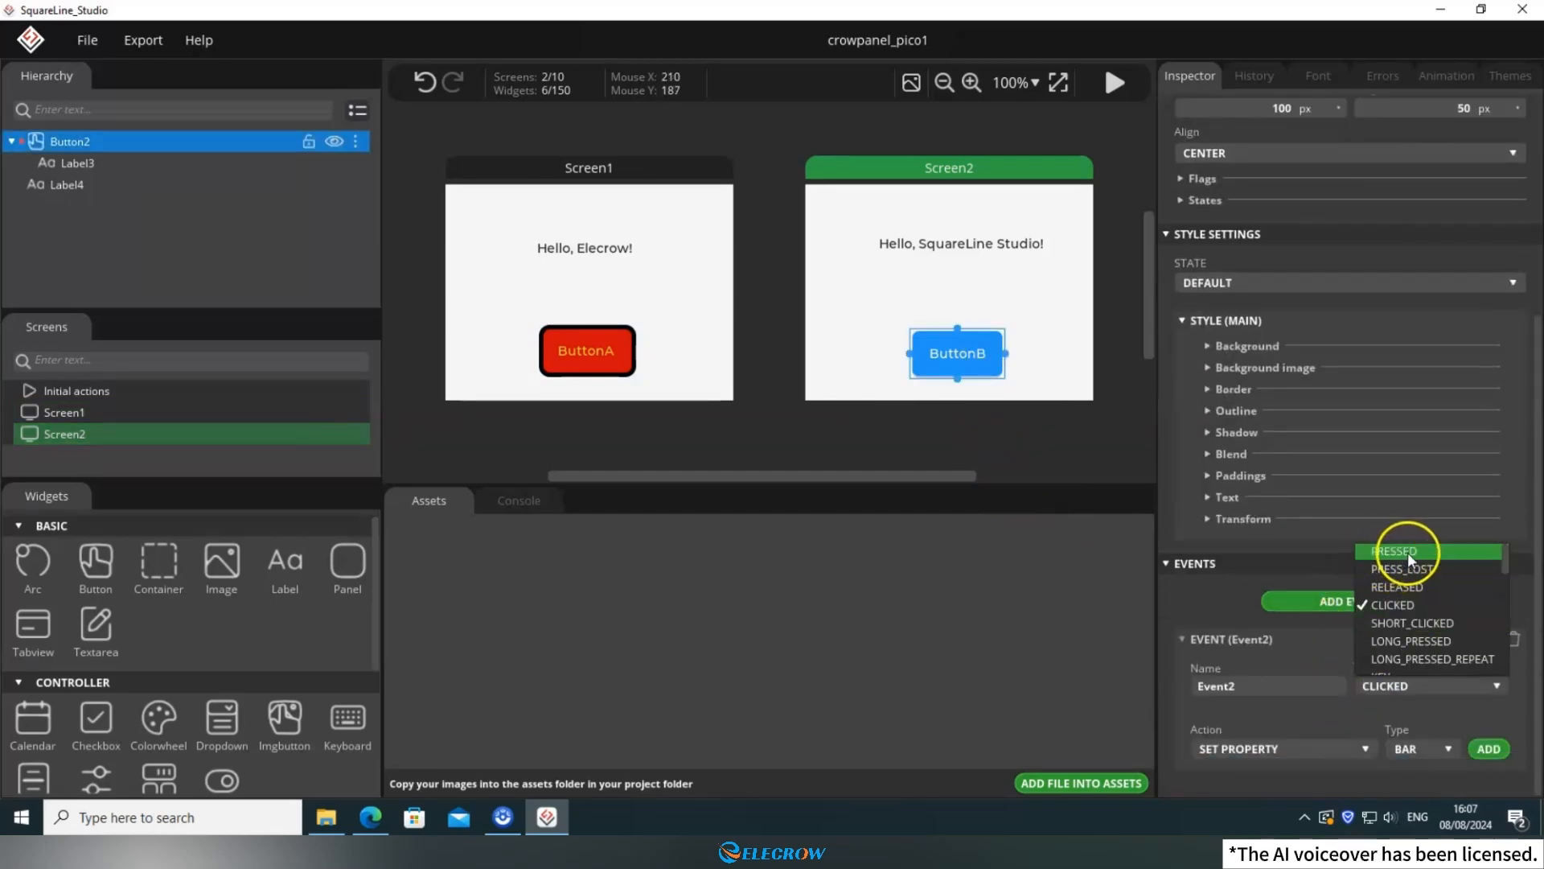
{"action": "left_click", "coordinate": [1408, 552]}
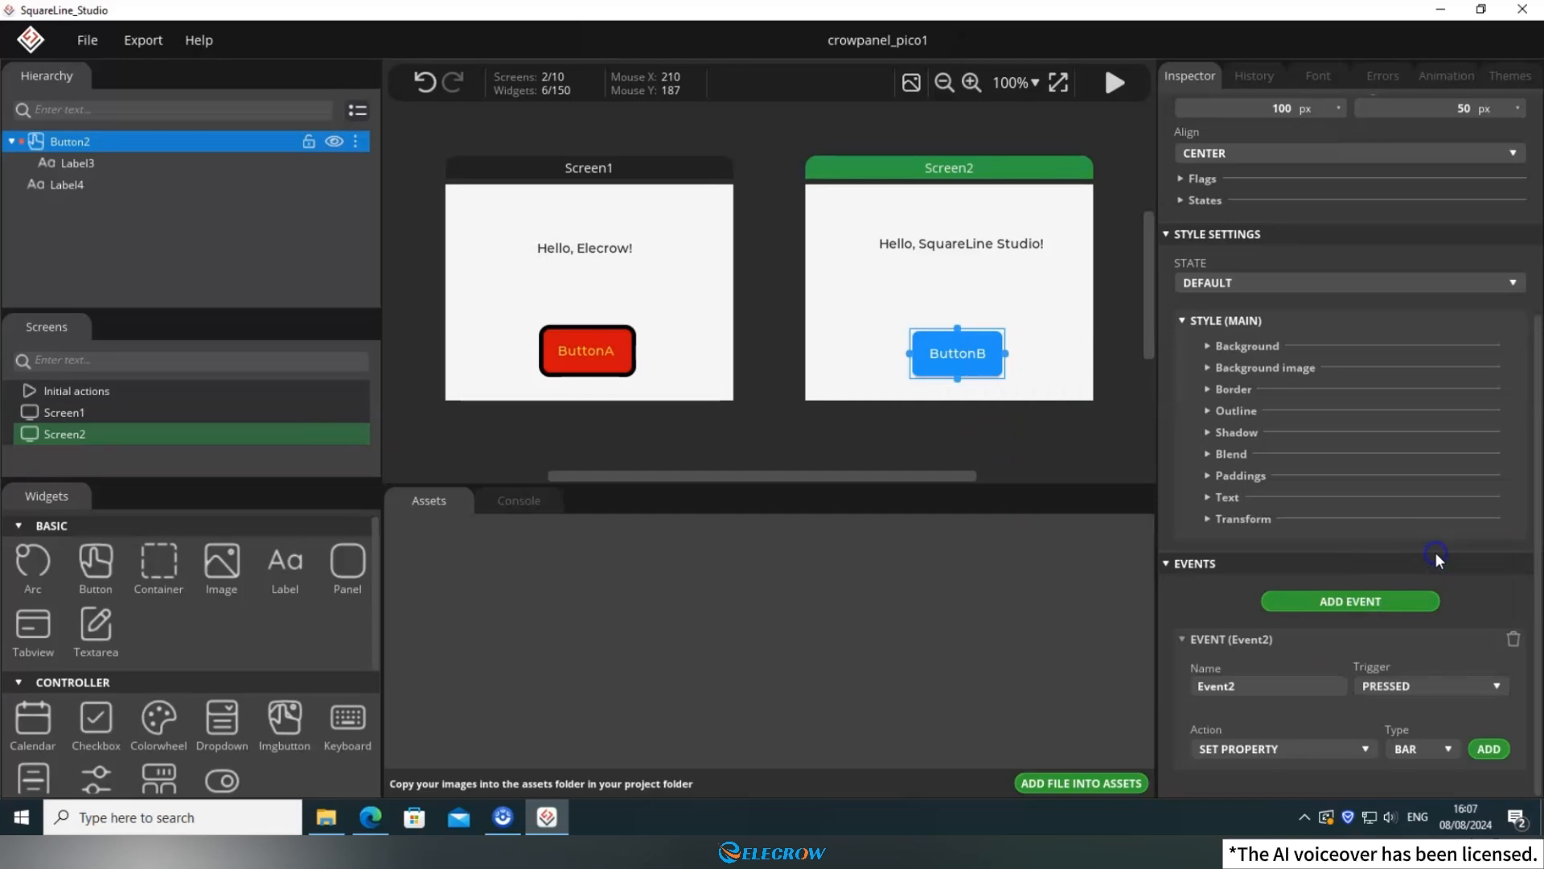
Add a CHANGE SCREEN action to ButtonB's event with Screen1 as the target screen.
{"action": "left_click", "coordinate": [1351, 747]}
{"action": "left_click", "coordinate": [1403, 644]}
{"action": "left_click", "coordinate": [1487, 749]}
{"action": "left_click", "coordinate": [1252, 559]}
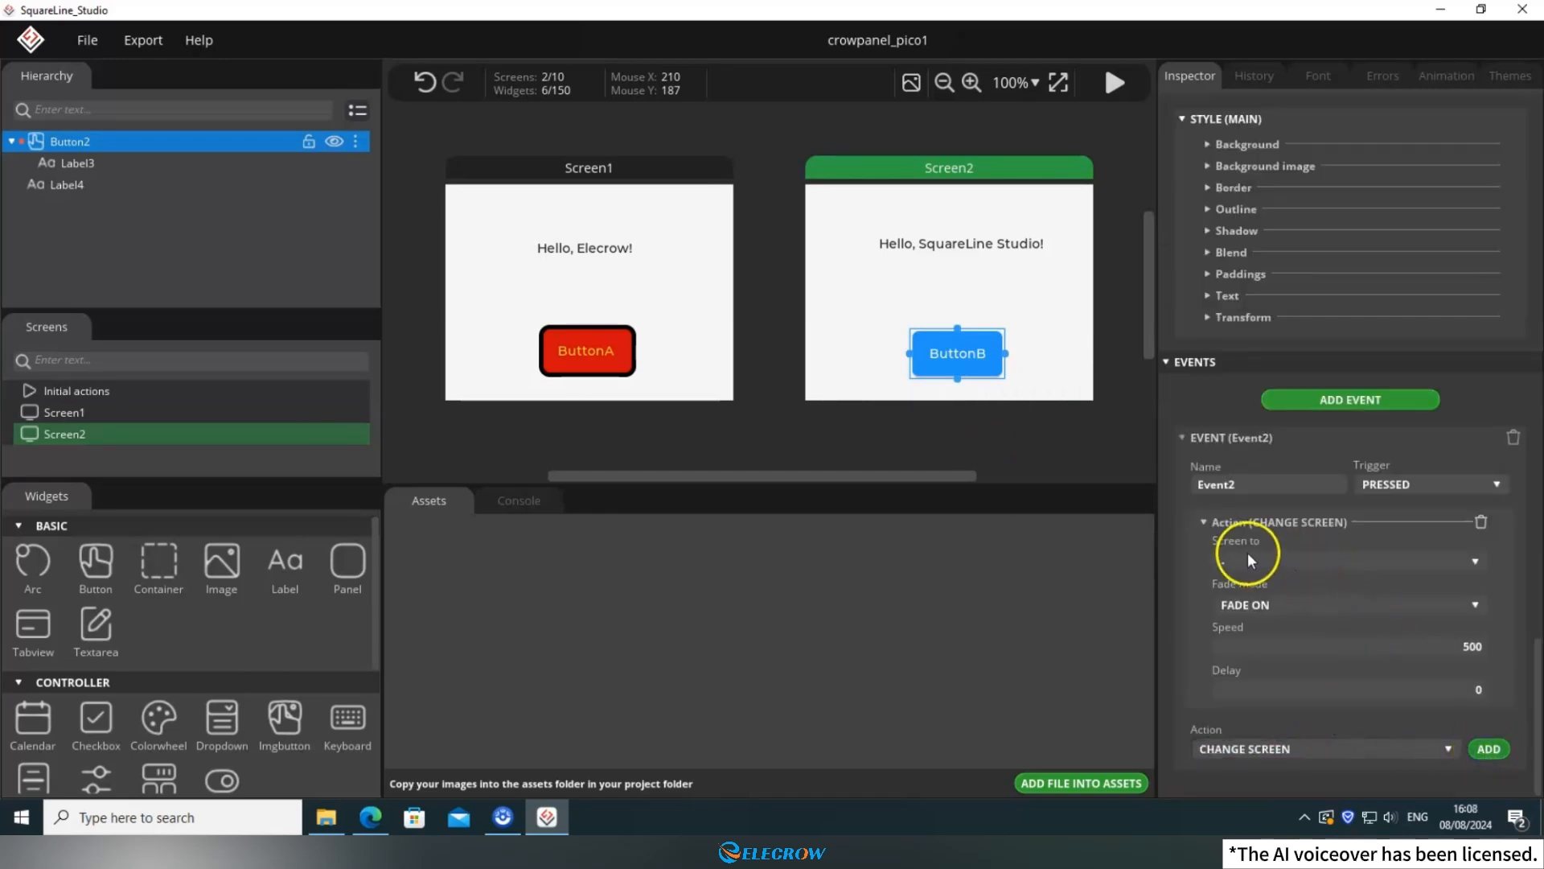
{"action": "left_click", "coordinate": [1263, 599]}
Add a DELETE SCREEN action for Screen2 to ButtonB's event.
{"action": "left_click", "coordinate": [1395, 744]}
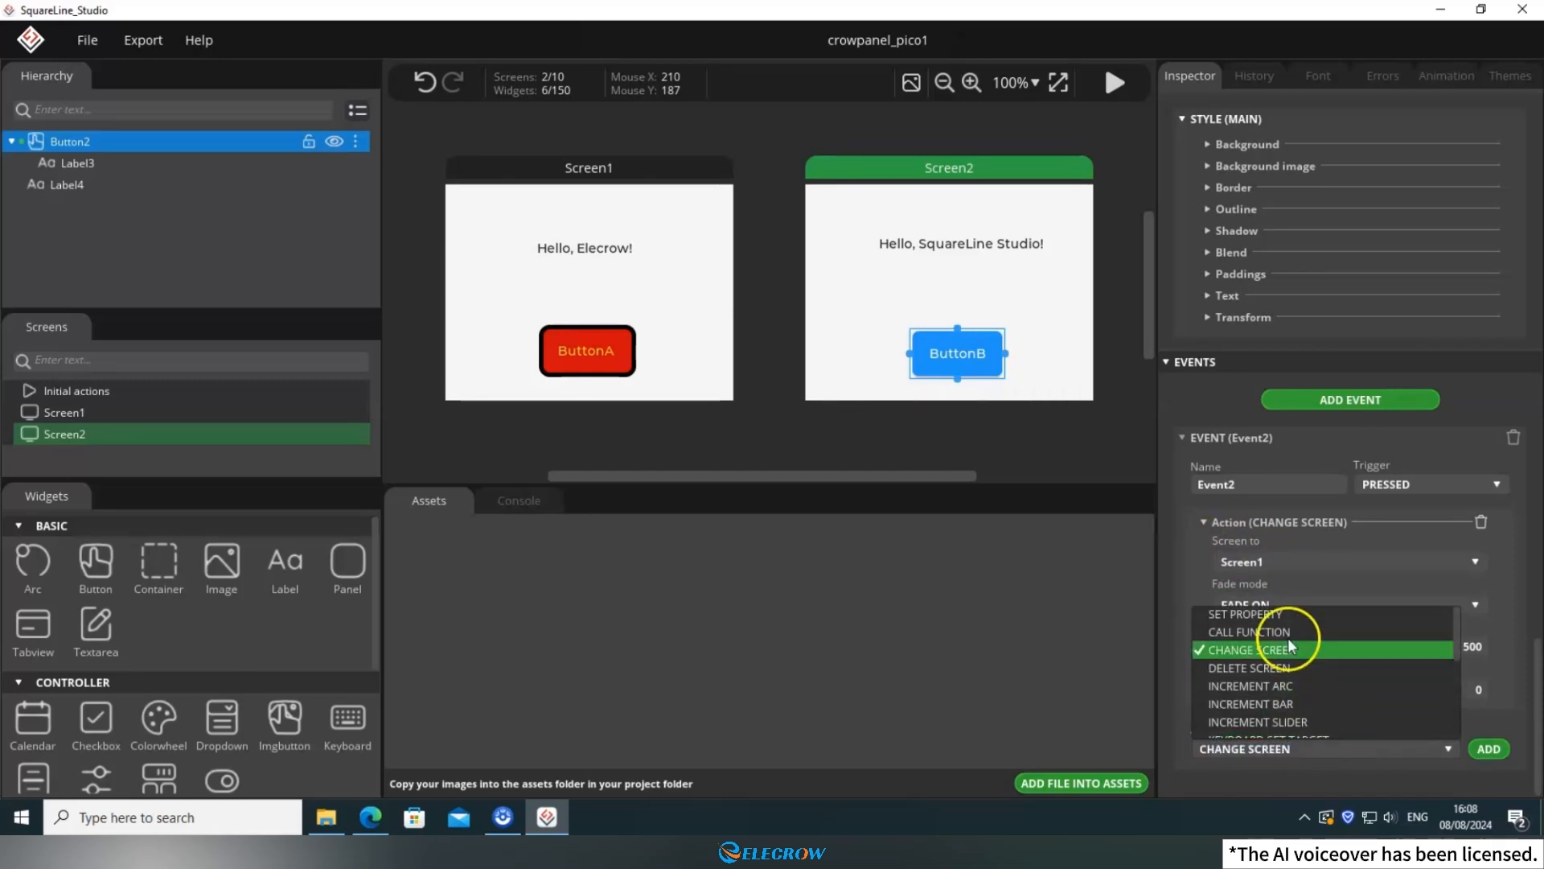
{"action": "left_click", "coordinate": [1367, 675]}
{"action": "left_click", "coordinate": [1489, 749]}
{"action": "left_click", "coordinate": [1309, 487]}
{"action": "left_click", "coordinate": [1297, 541]}
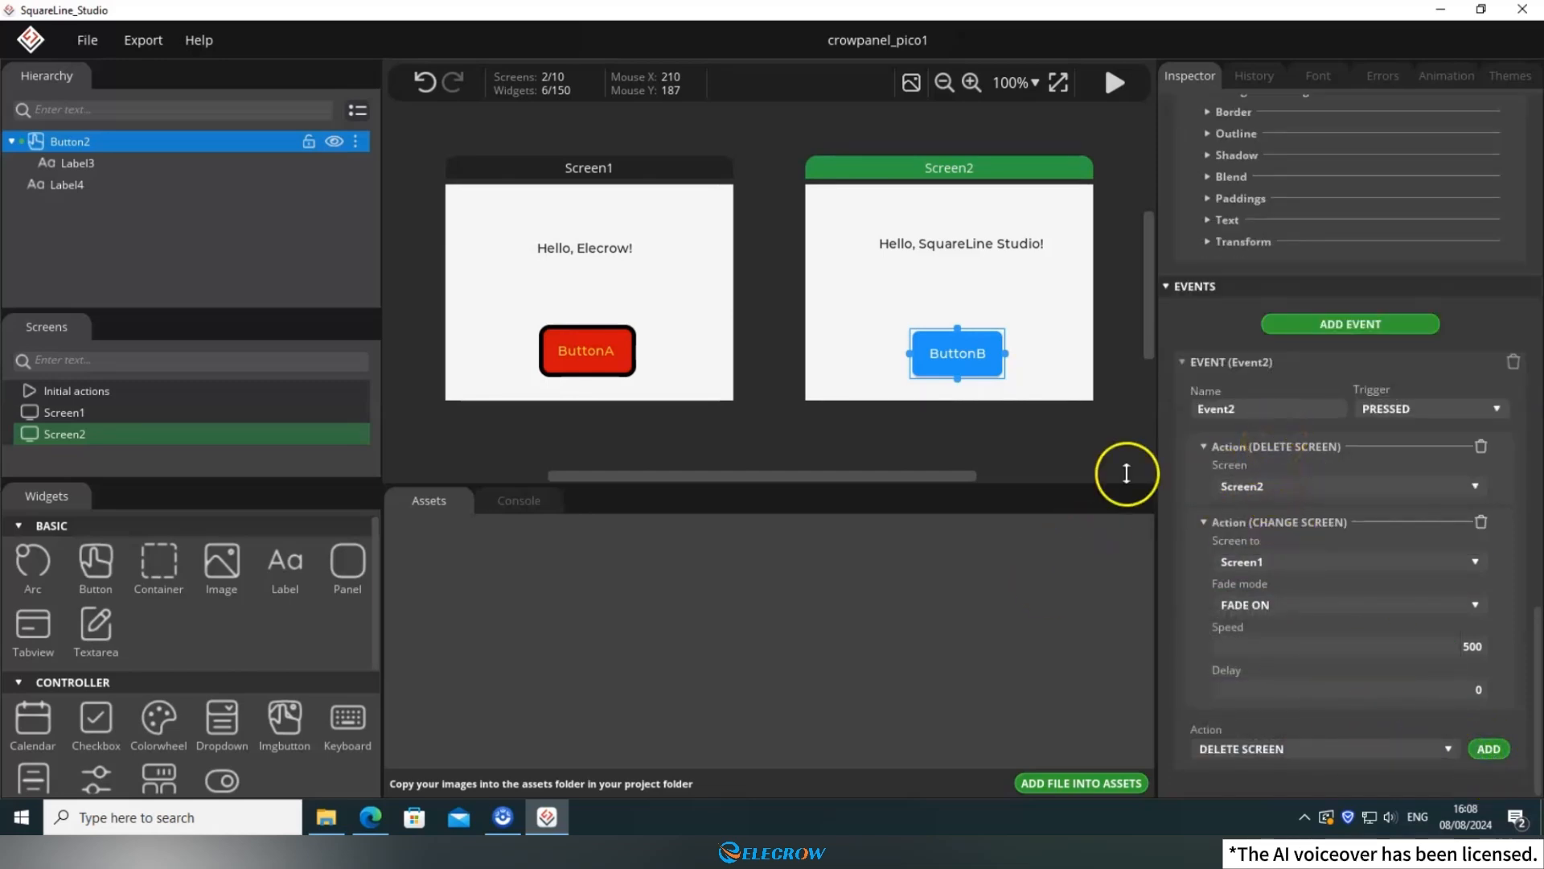
{"action": "left_click", "coordinate": [1076, 291]}
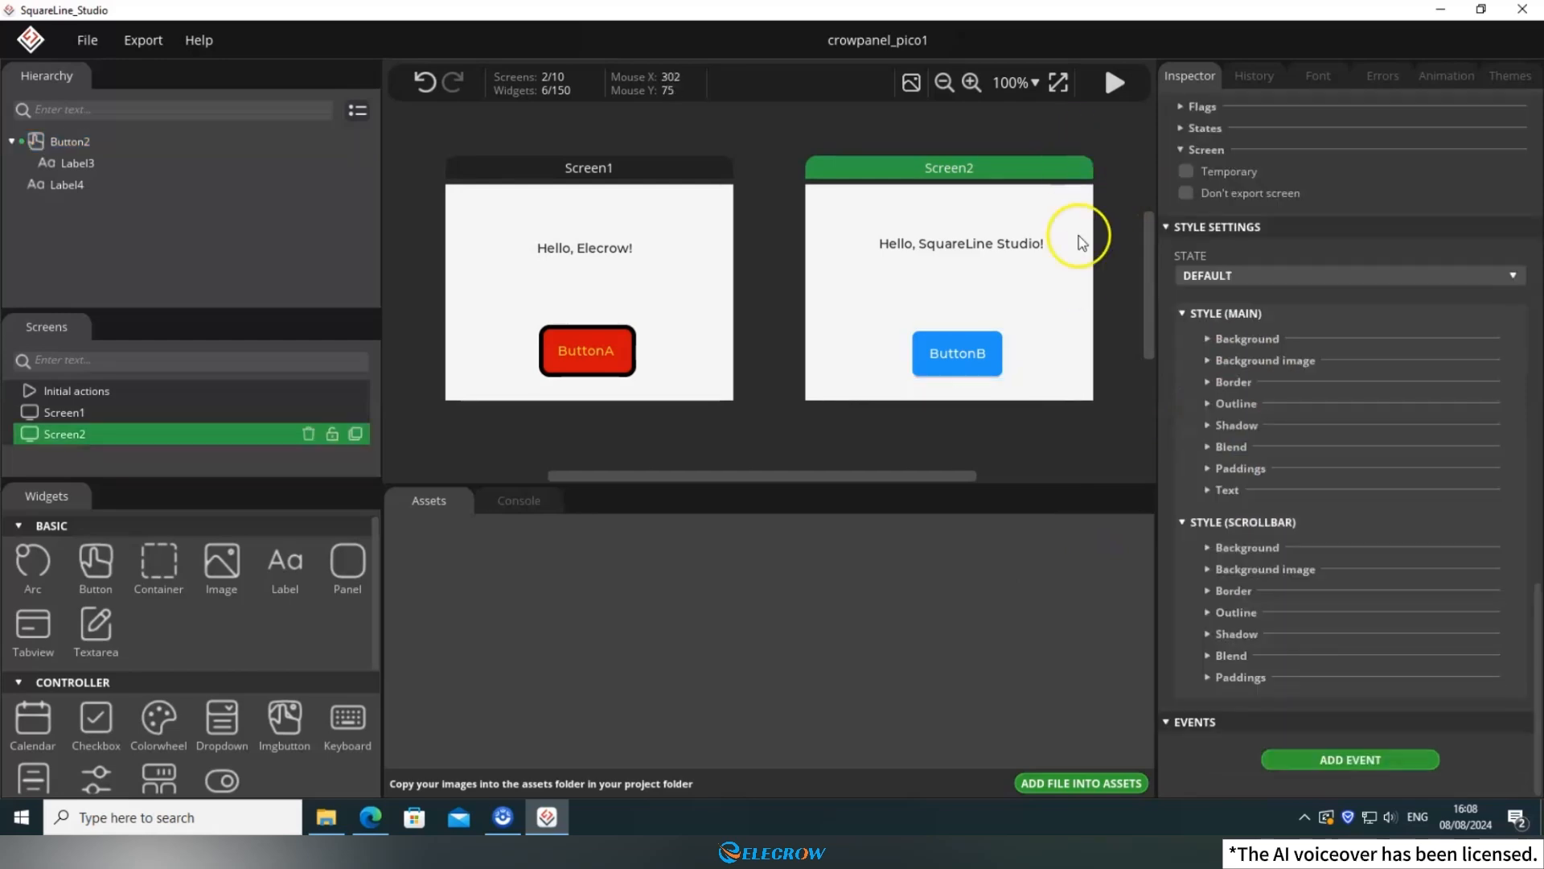
Run Screen1 in play mode and test switching between the two screens with ButtonA and ButtonB, leaving play mode when done.
{"action": "left_click", "coordinate": [678, 243]}
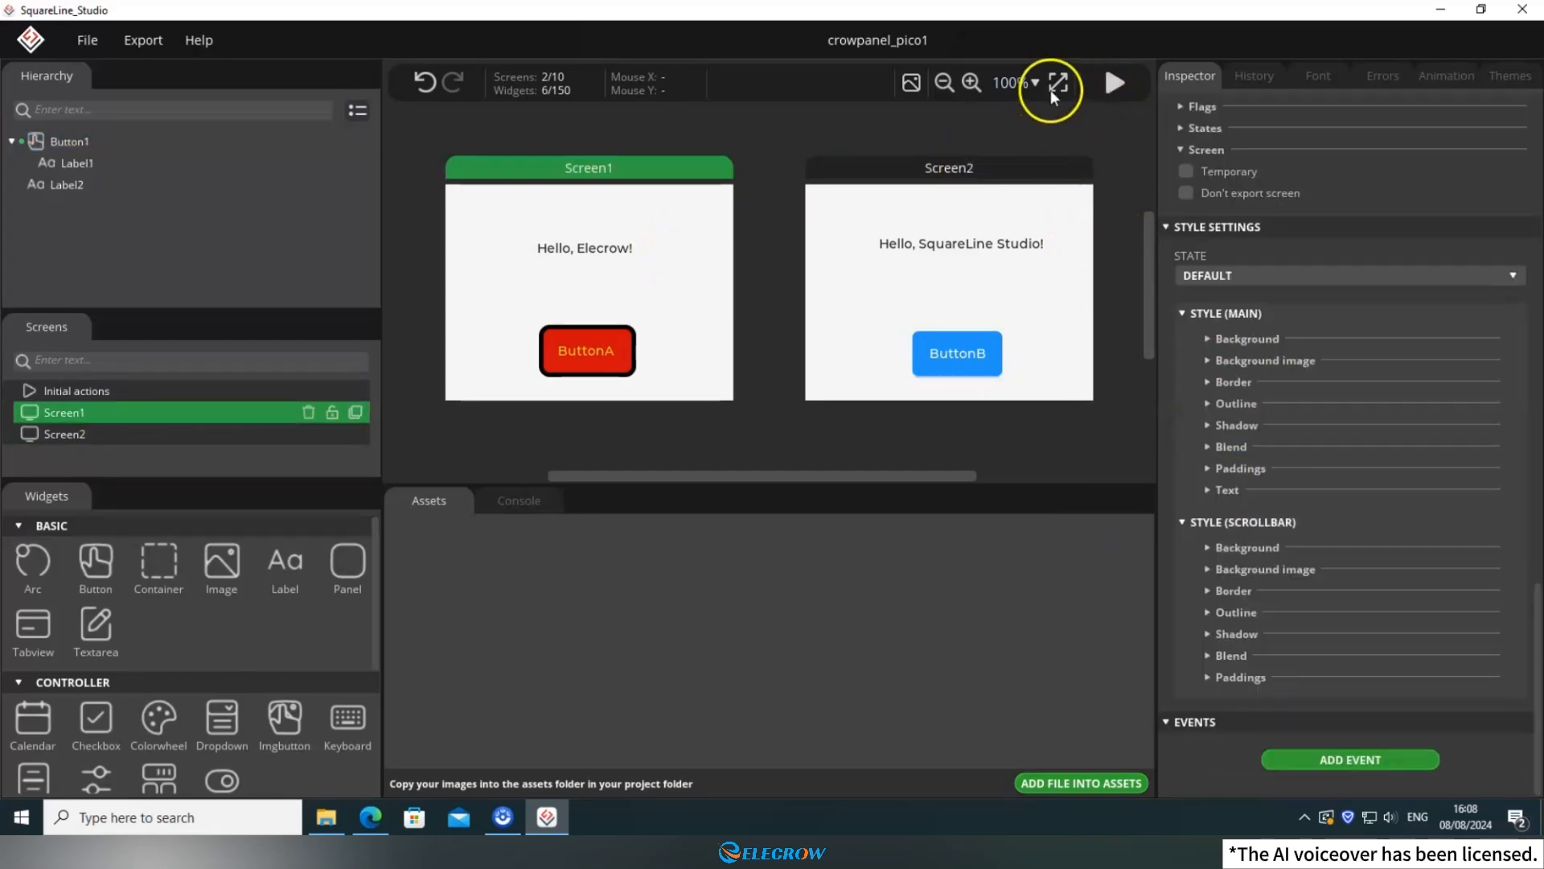
{"action": "left_click", "coordinate": [1114, 83]}
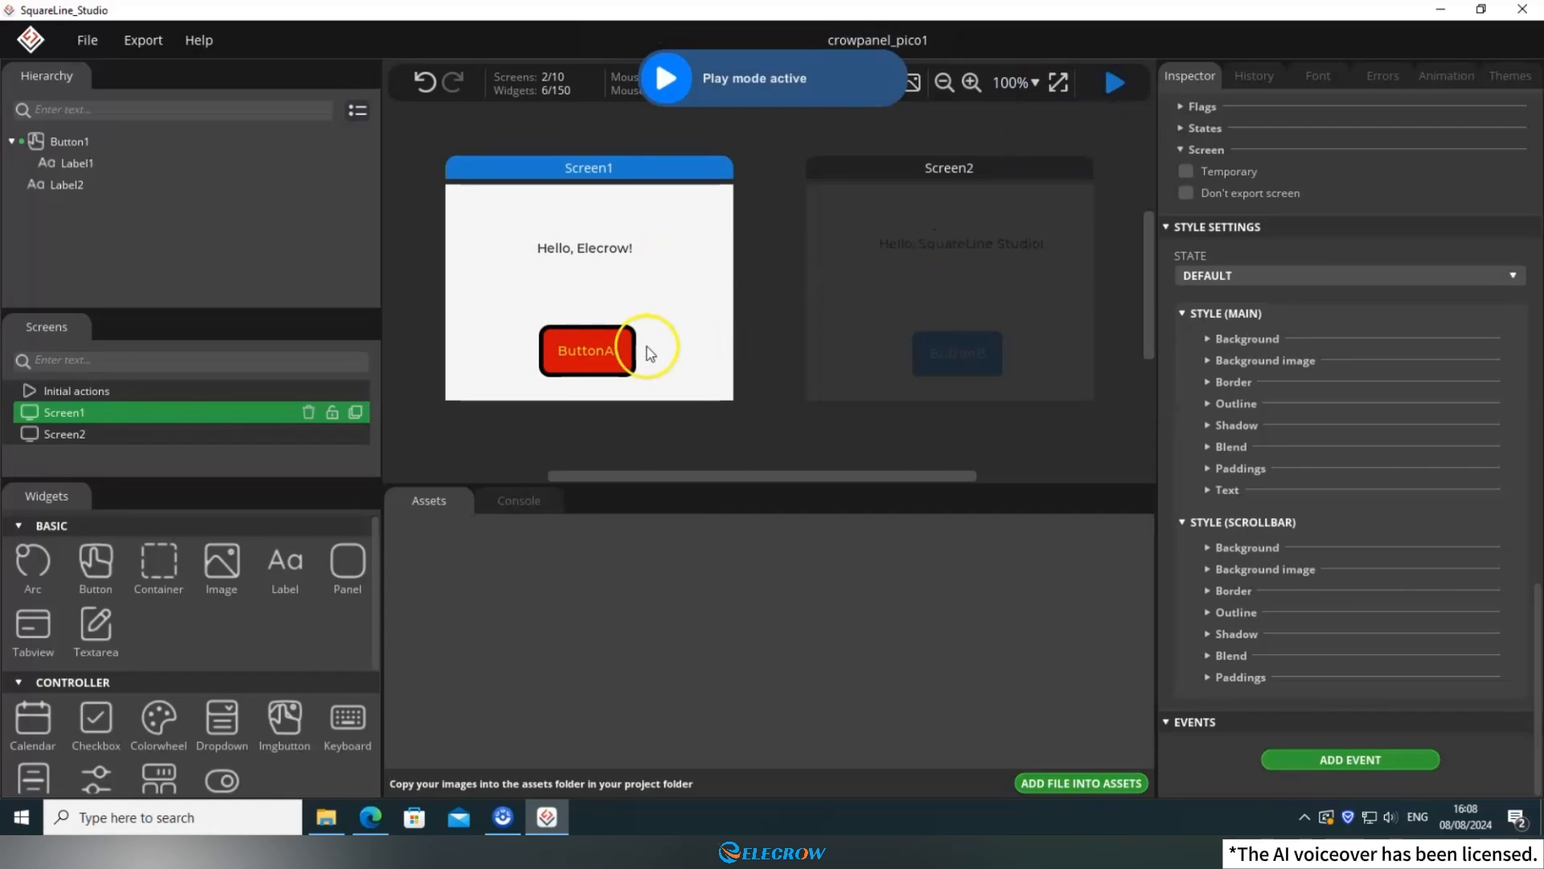
{"action": "left_click", "coordinate": [615, 353]}
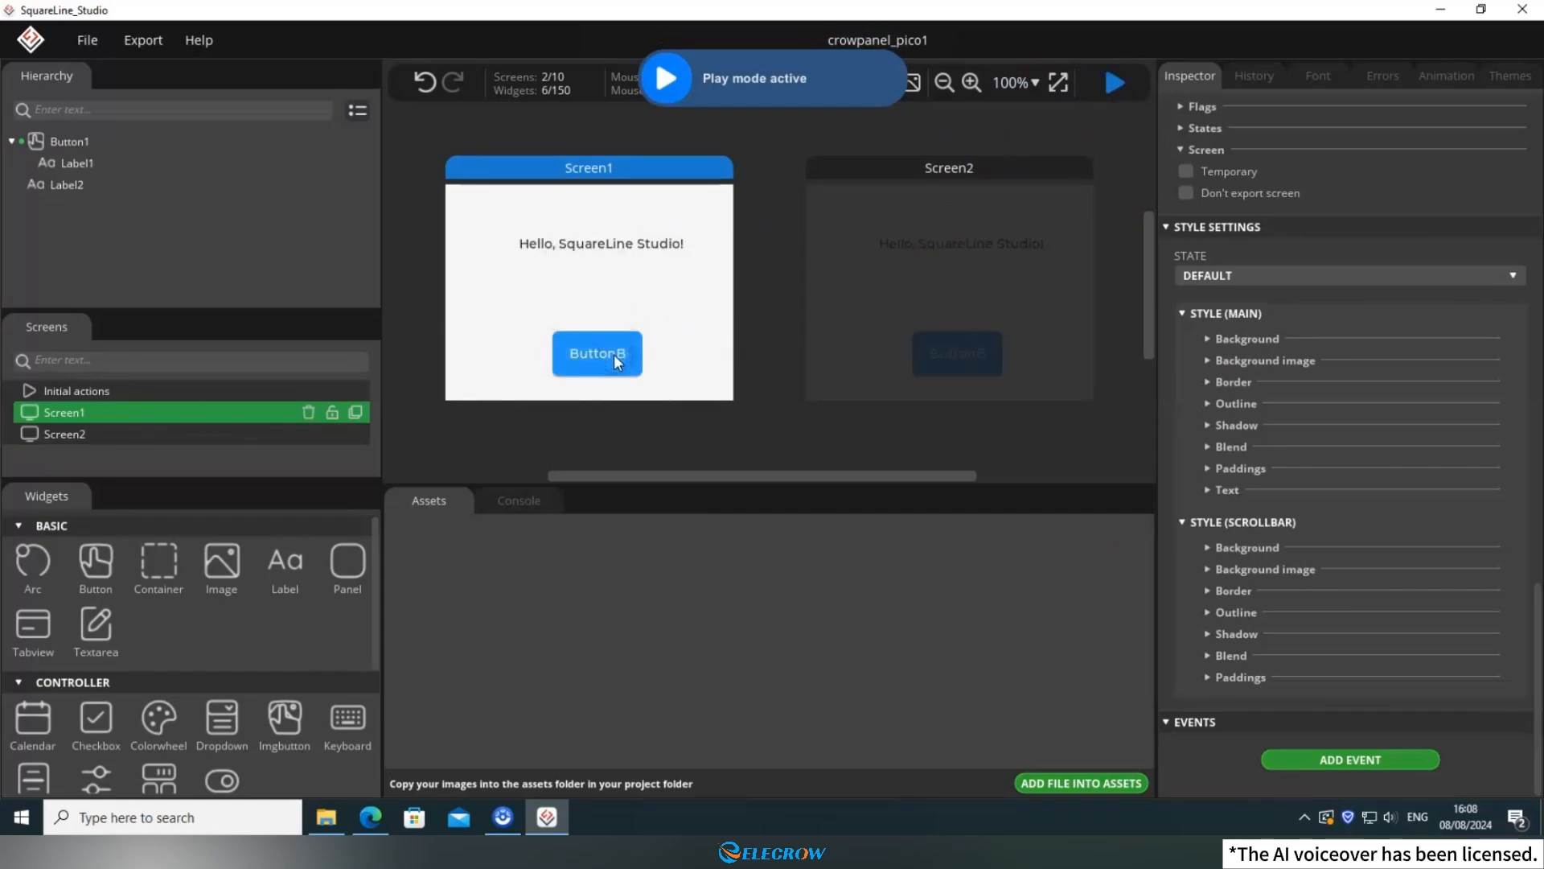
{"action": "left_click", "coordinate": [614, 354]}
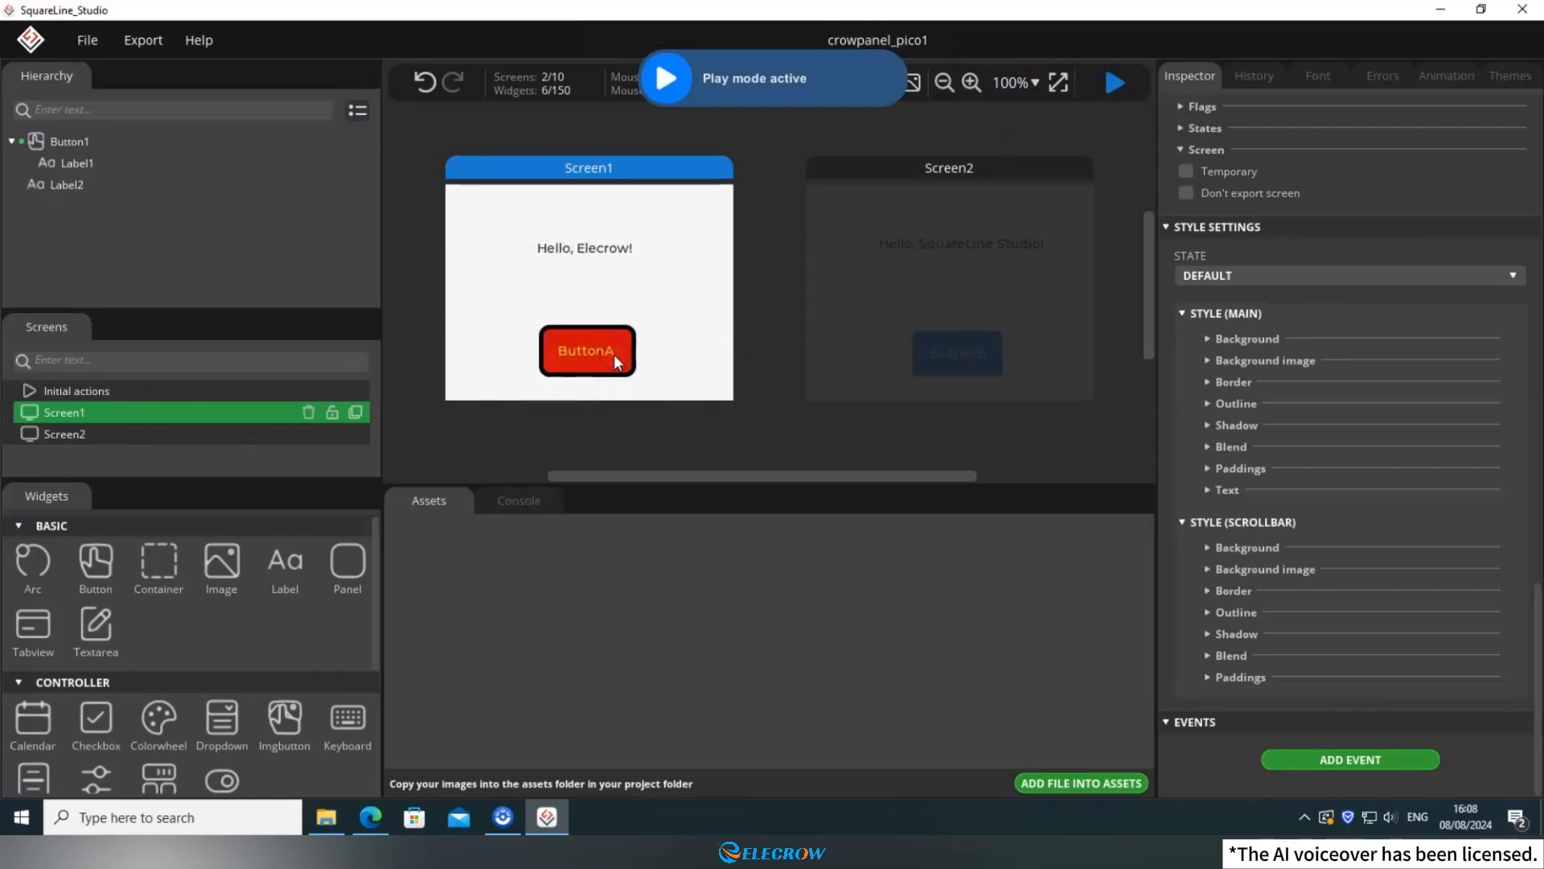
{"action": "left_click", "coordinate": [614, 354]}
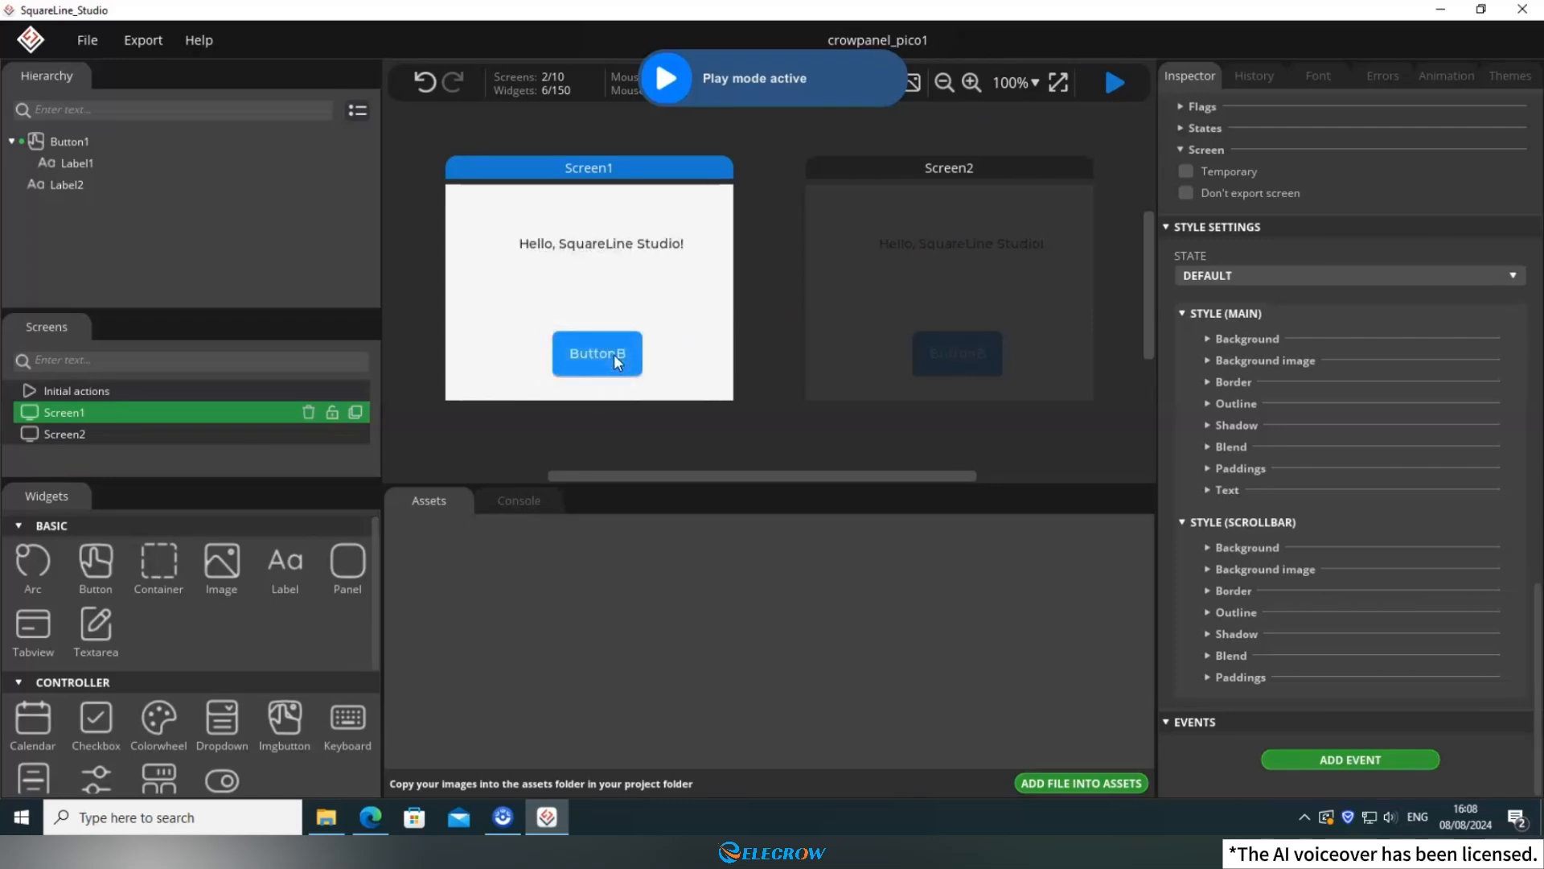
{"action": "left_click", "coordinate": [614, 354]}
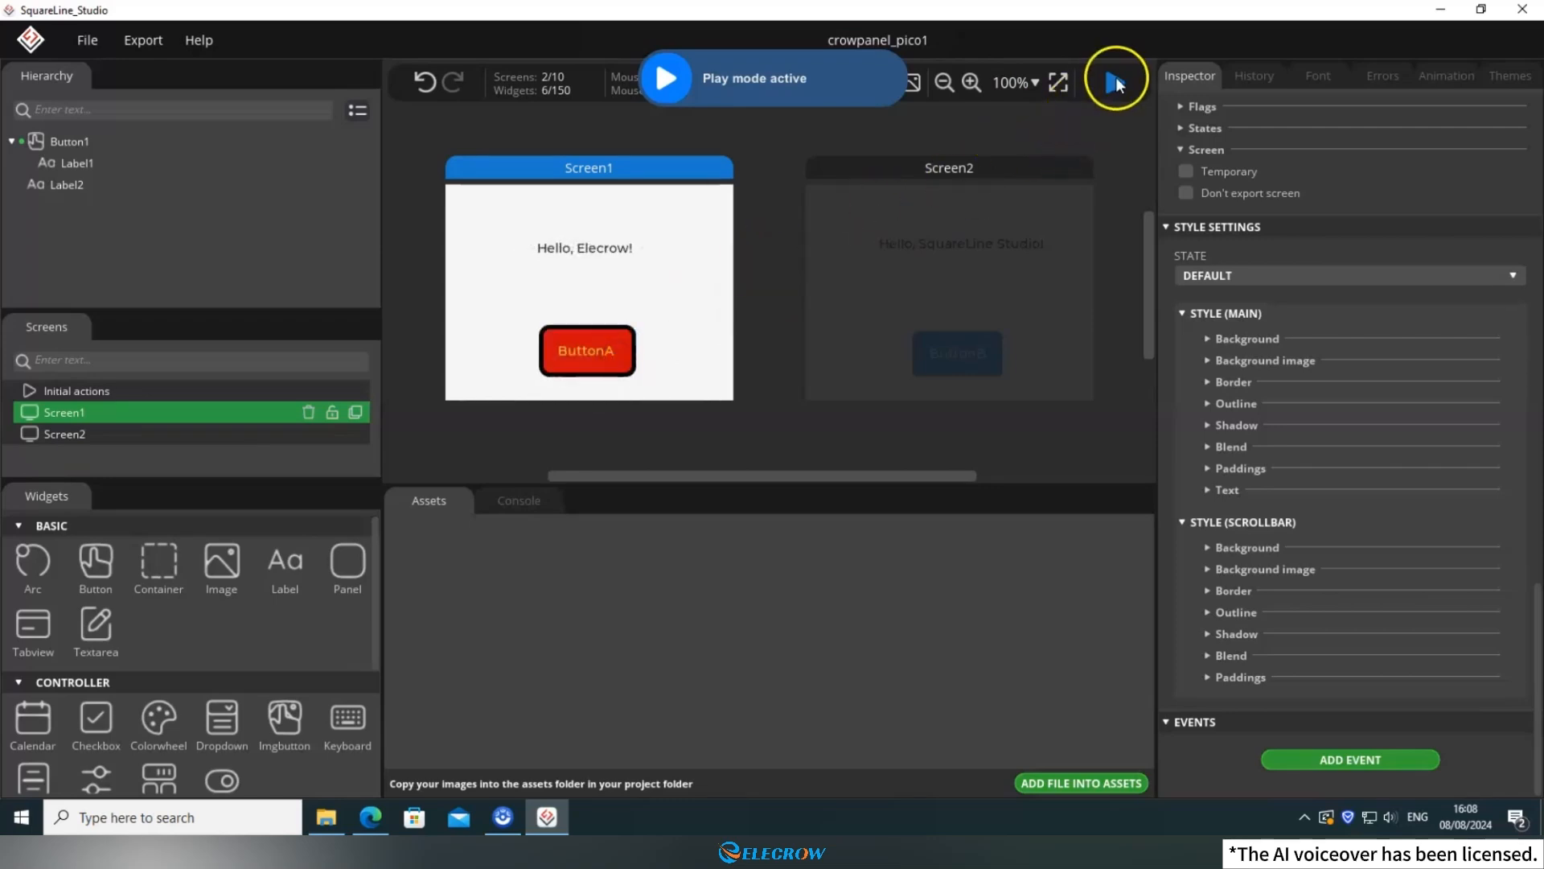
{"action": "left_click", "coordinate": [1117, 80]}
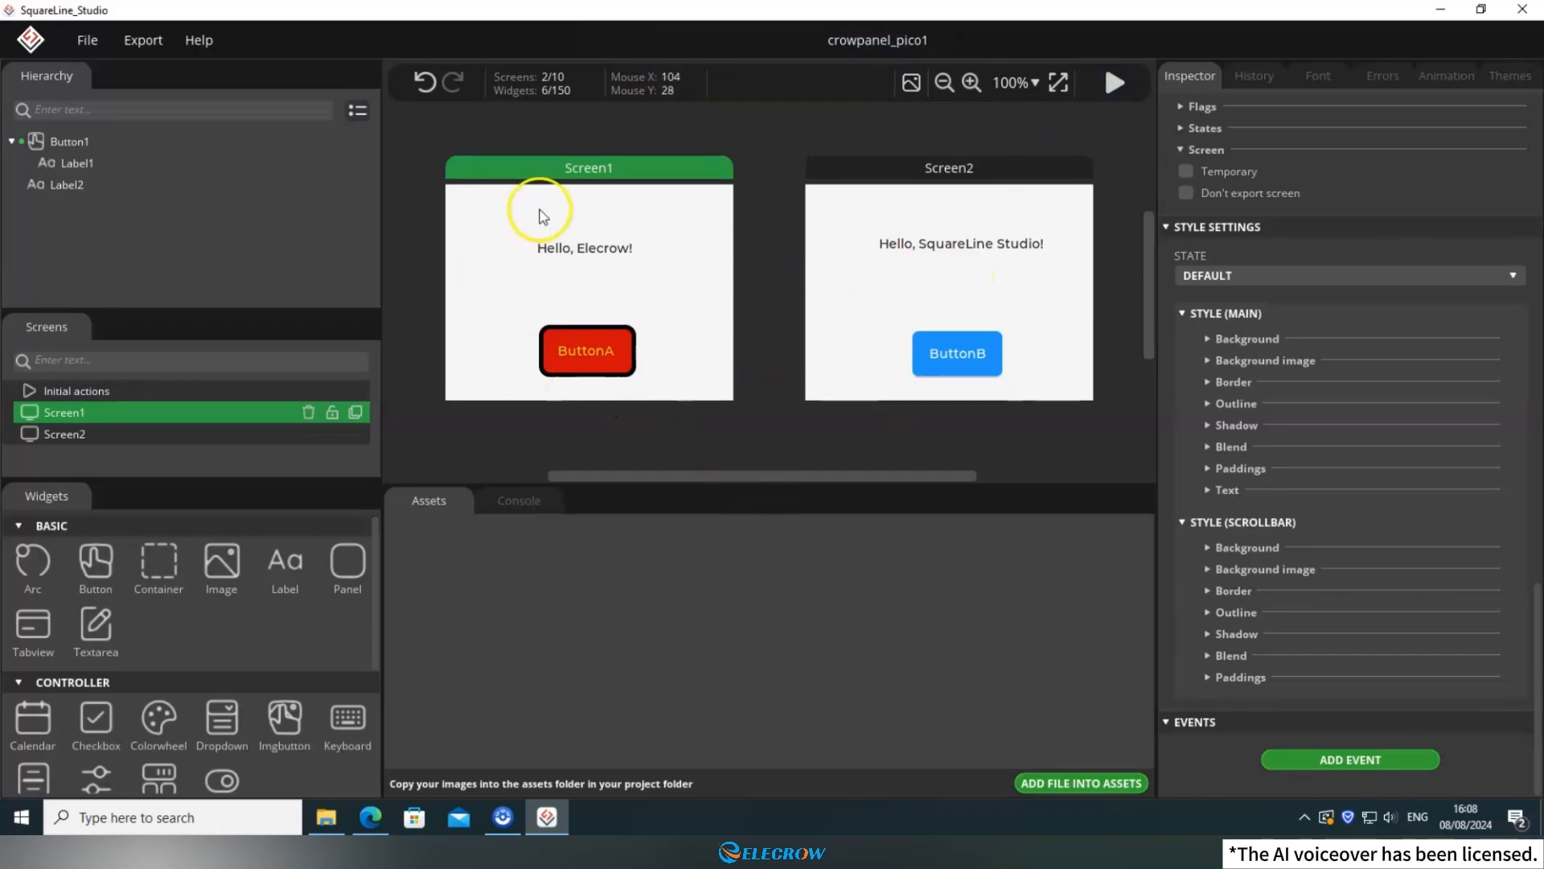
In the project settings, set the Project Export Root to E:\squareline_proj\CrowPnel_Pico1.
{"action": "left_click", "coordinate": [88, 42]}
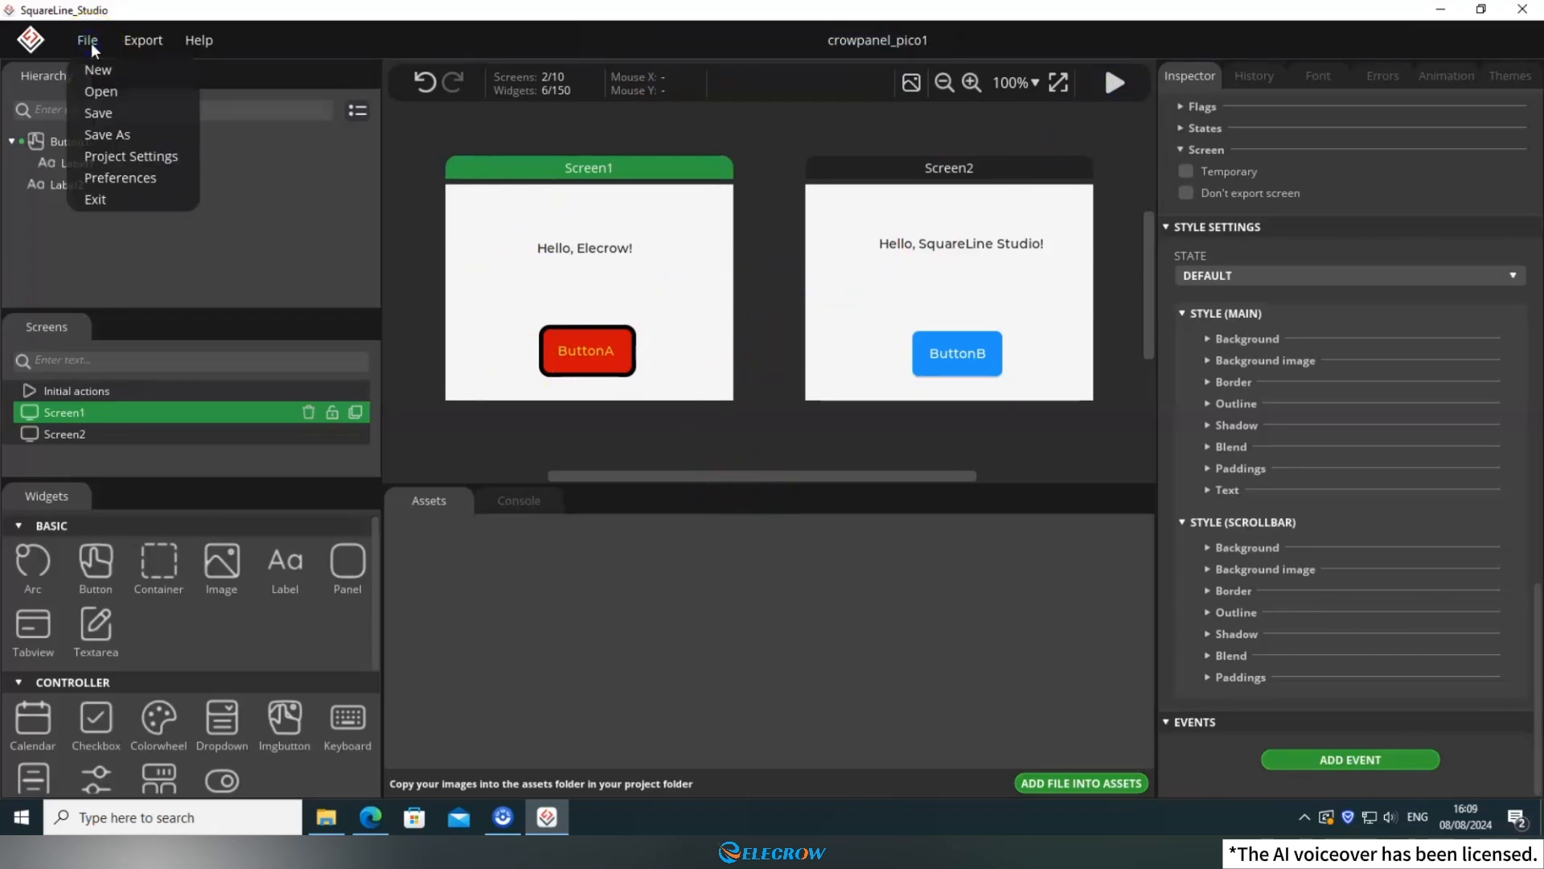
{"action": "left_click", "coordinate": [131, 156]}
{"action": "scroll", "coordinate": [905, 318], "scroll_direction": "down", "scroll_amount": 3}
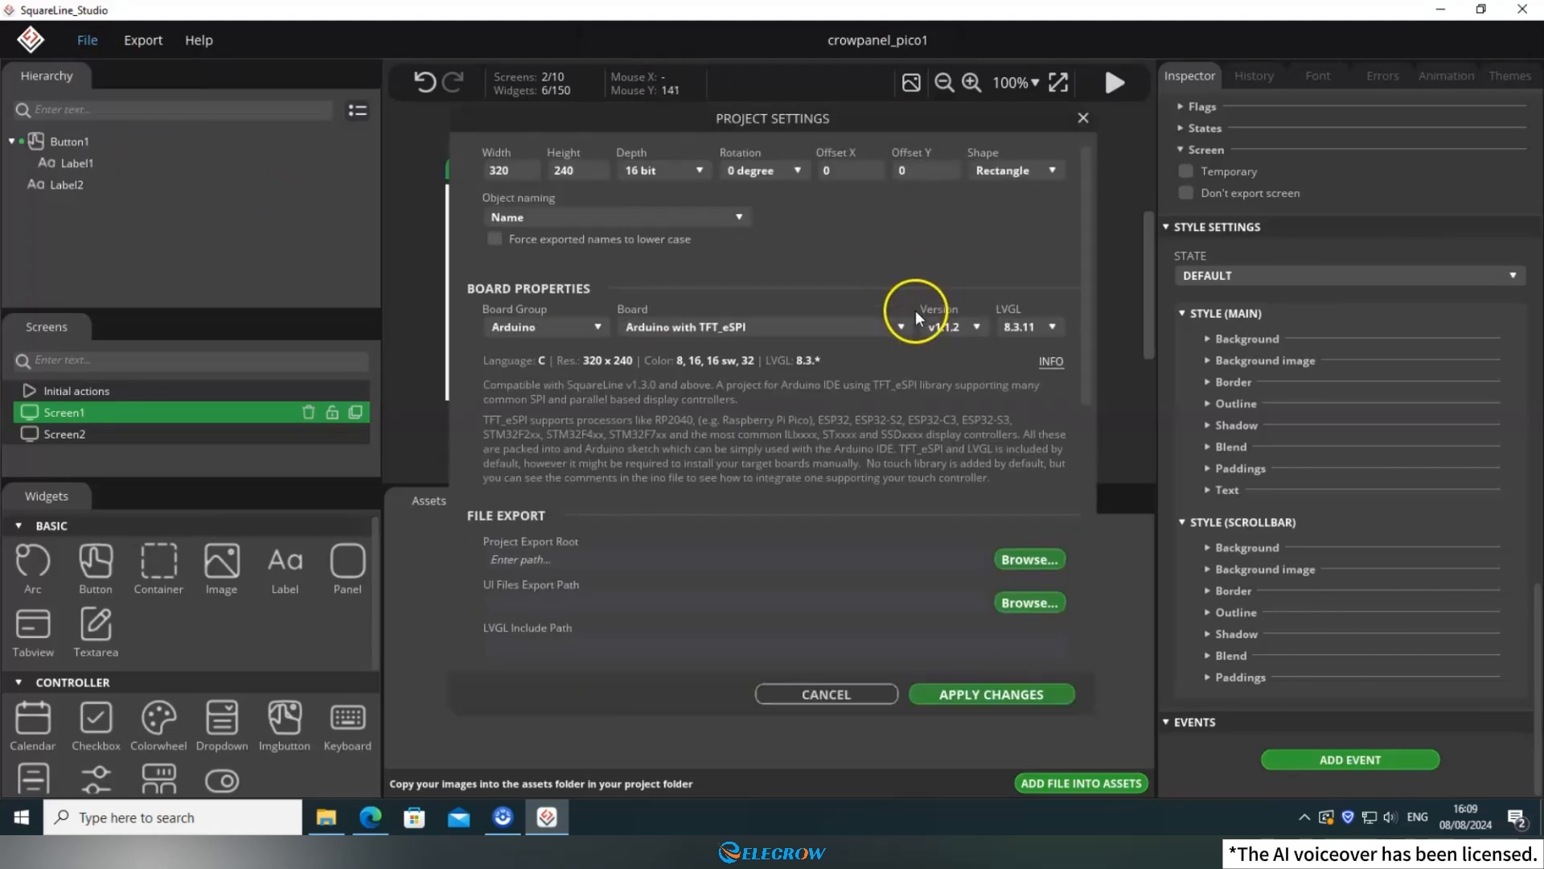
{"action": "scroll", "coordinate": [921, 326], "scroll_direction": "down", "scroll_amount": 2}
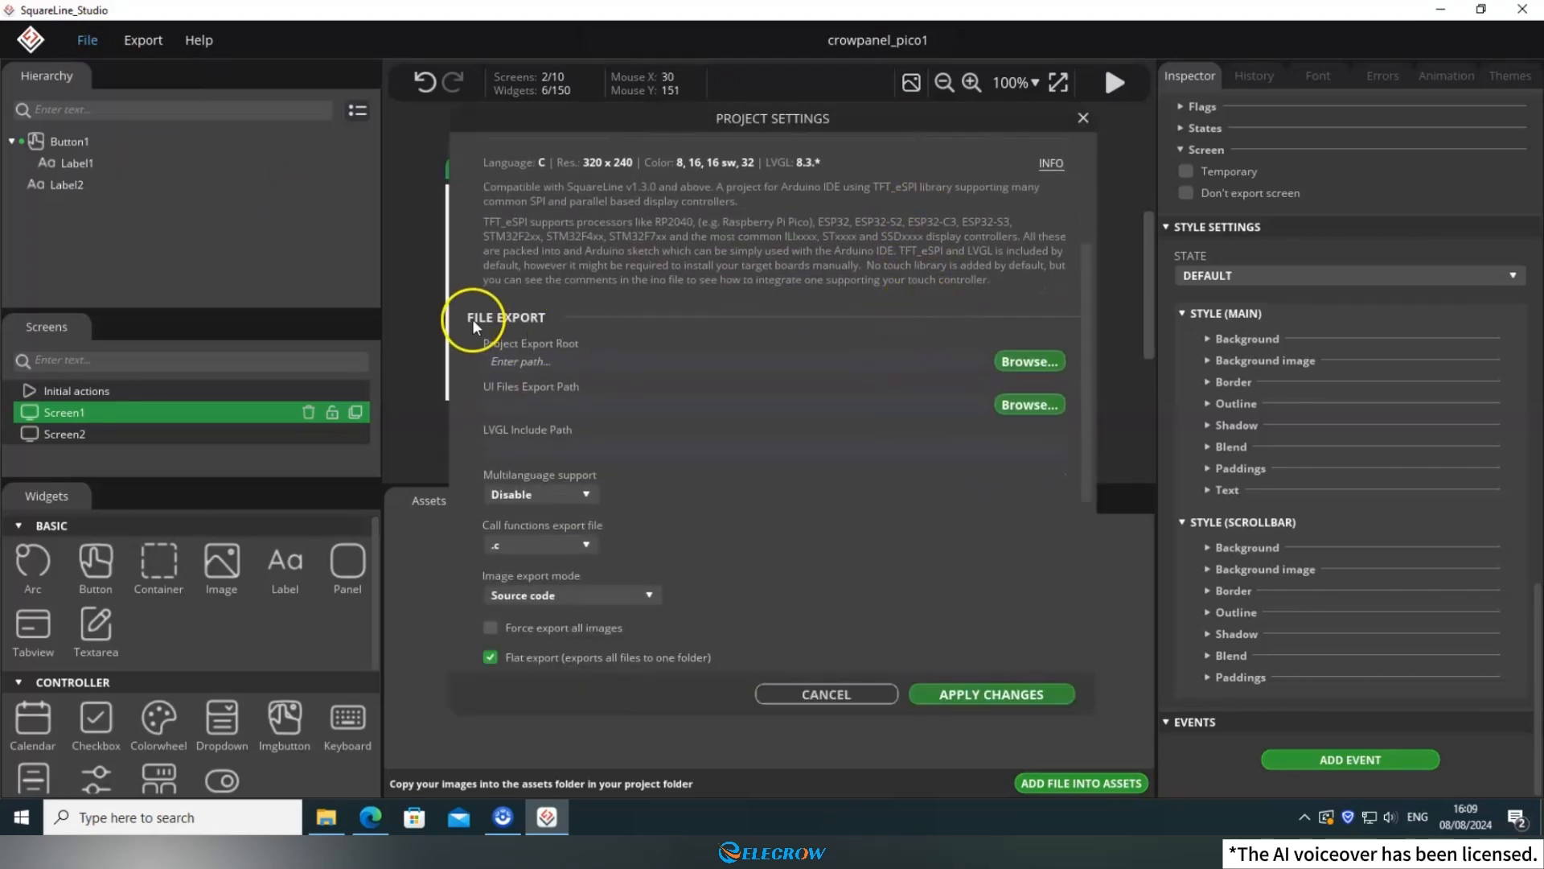
{"action": "left_click", "coordinate": [1010, 362]}
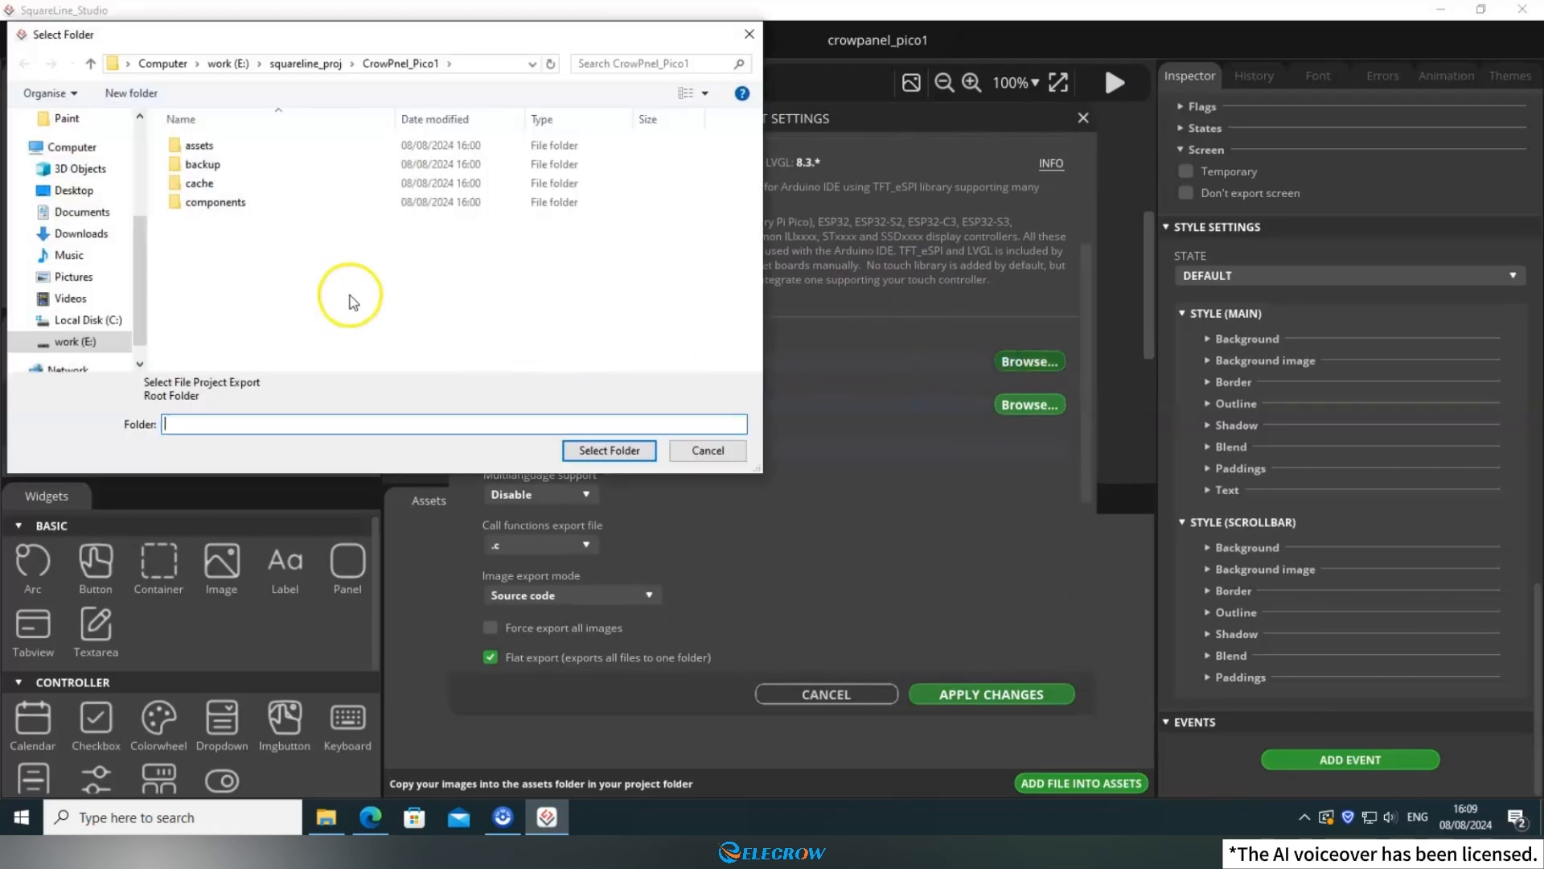
{"action": "left_click", "coordinate": [406, 63]}
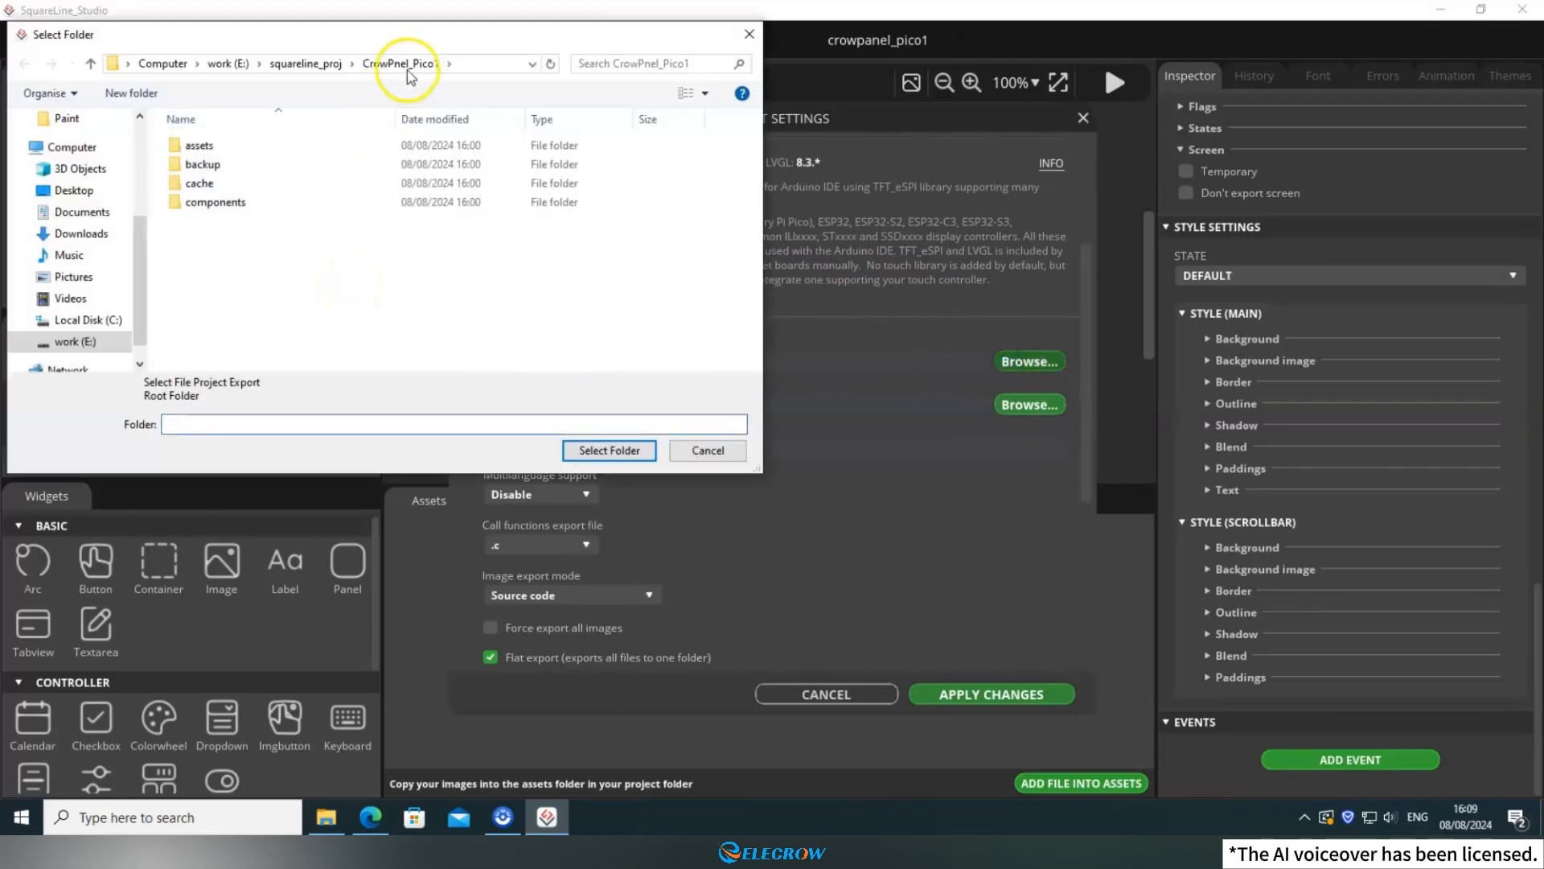
{"action": "left_click", "coordinate": [608, 452]}
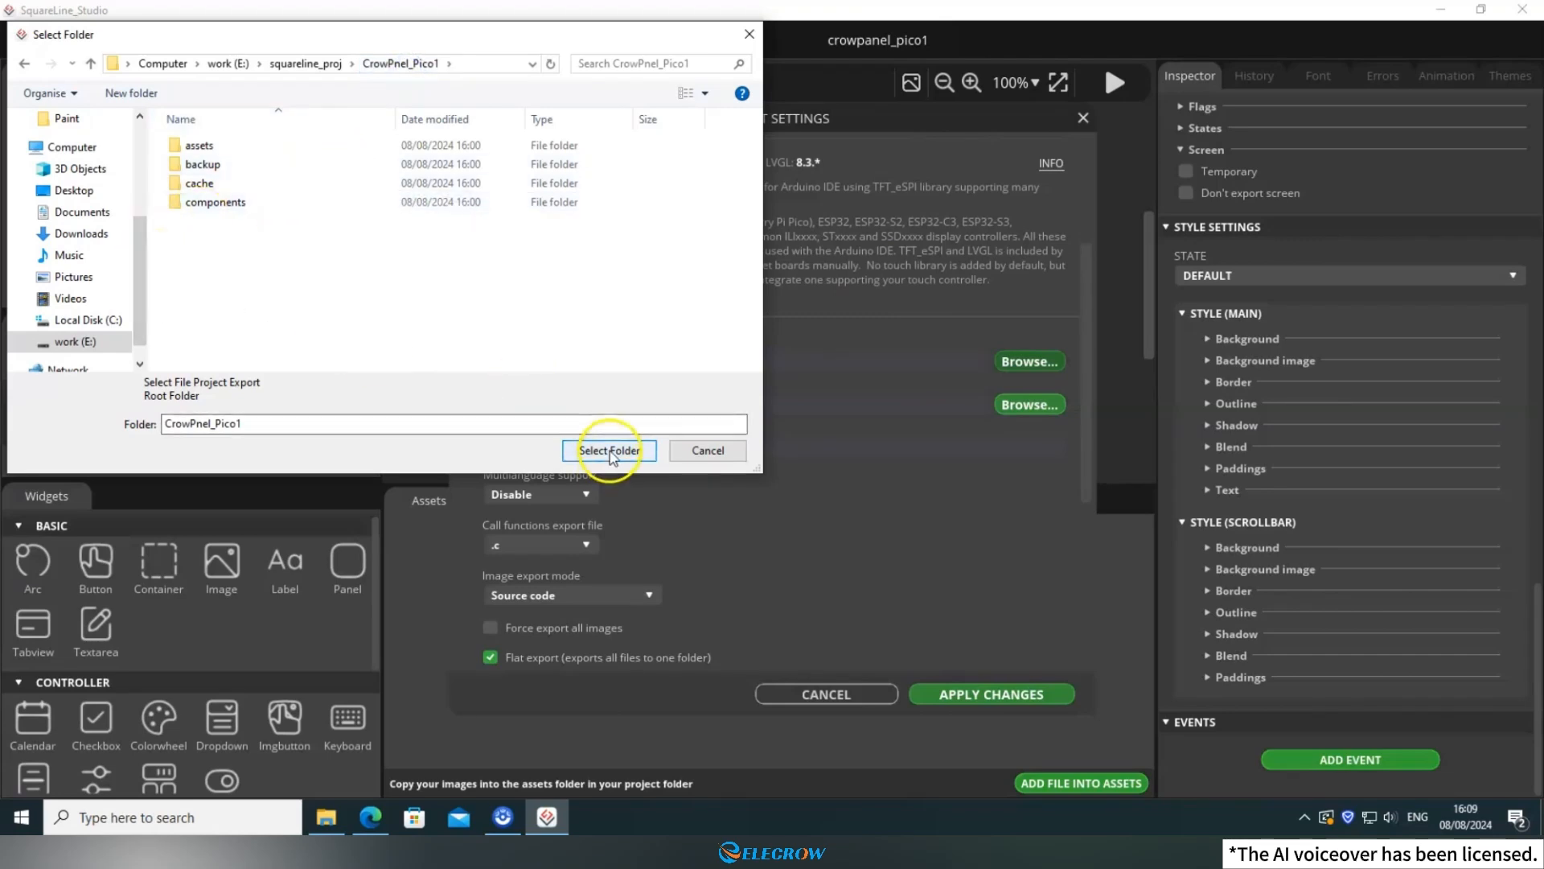
Create a folder named UI inside CrowPnel_Pico1 and set it as the UI Files Export Path.
{"action": "left_click", "coordinate": [1047, 409]}
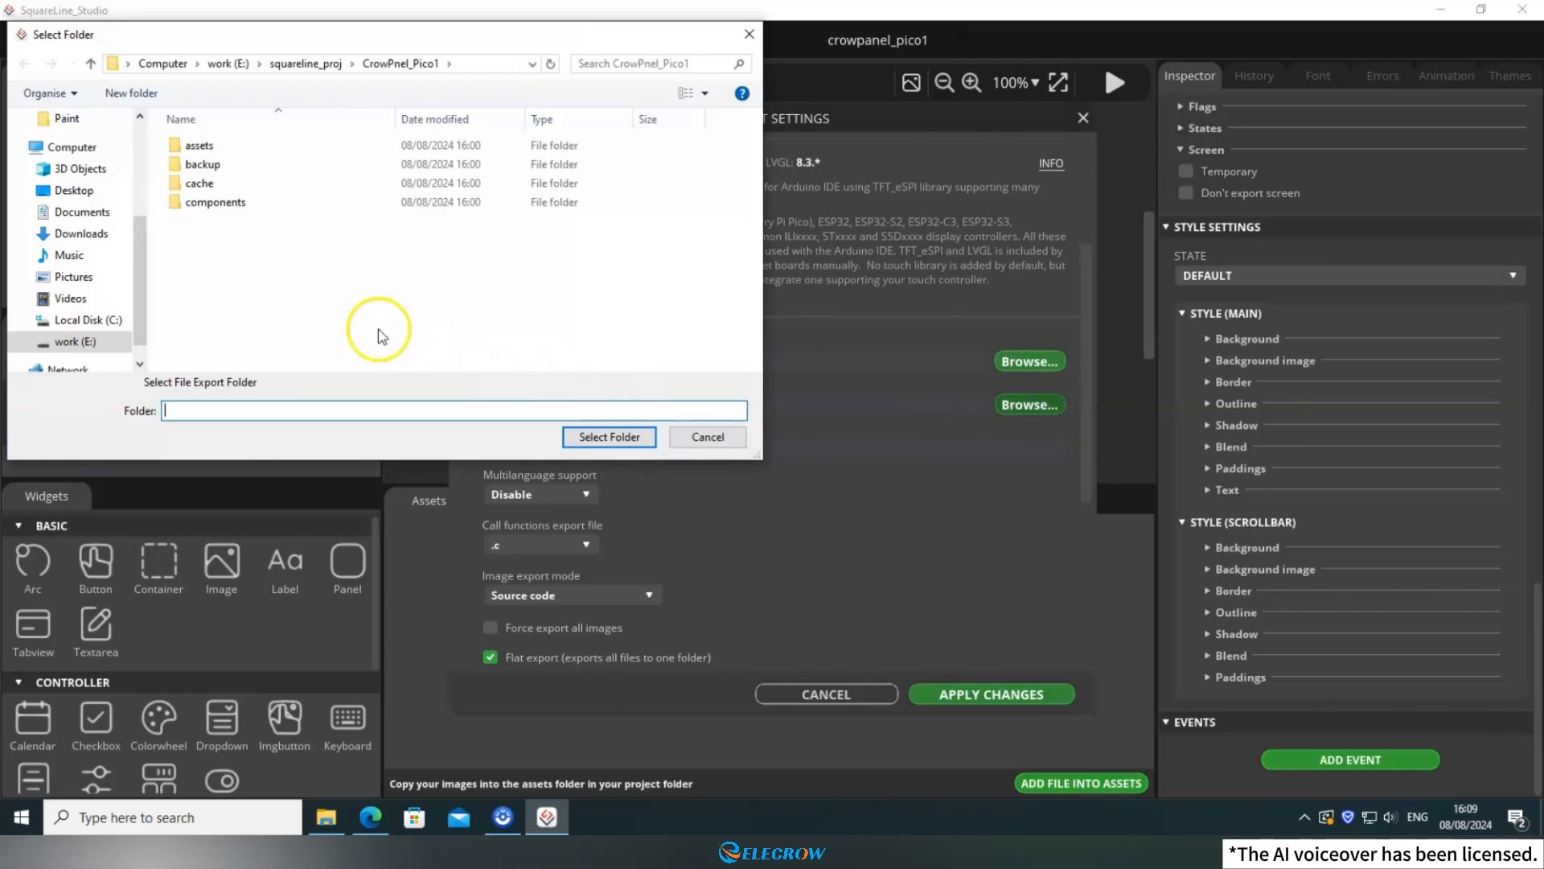
{"action": "right_click", "coordinate": [263, 248]}
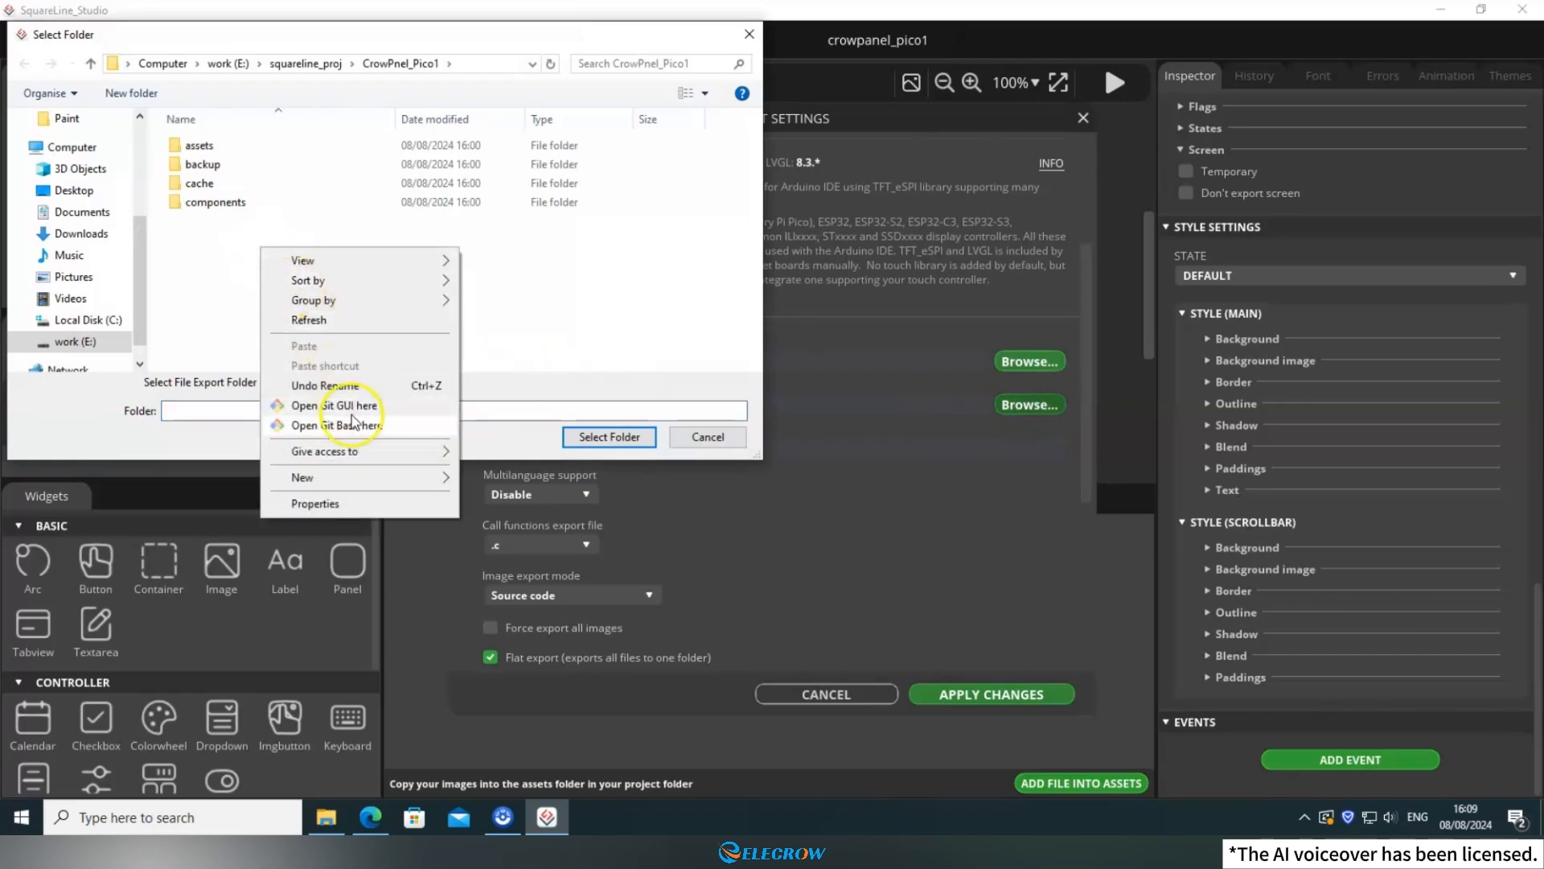
{"action": "mouse_move", "coordinate": [422, 476]}
{"action": "left_click", "coordinate": [482, 480]}
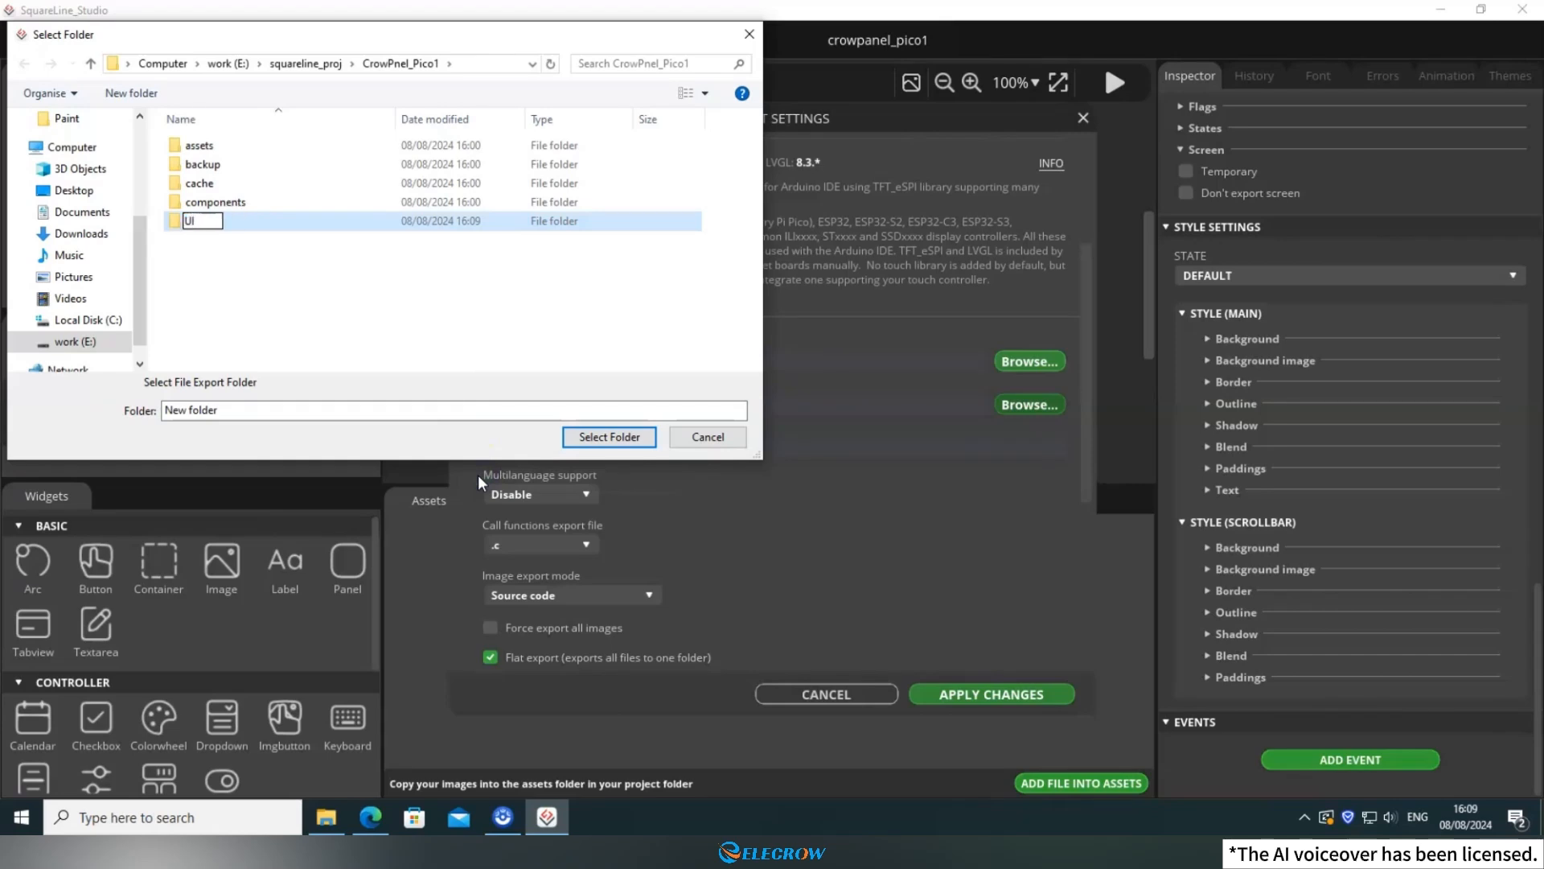
{"action": "type", "text": "UI"}
{"action": "key", "text": "Return"}
{"action": "key", "text": "Return"}
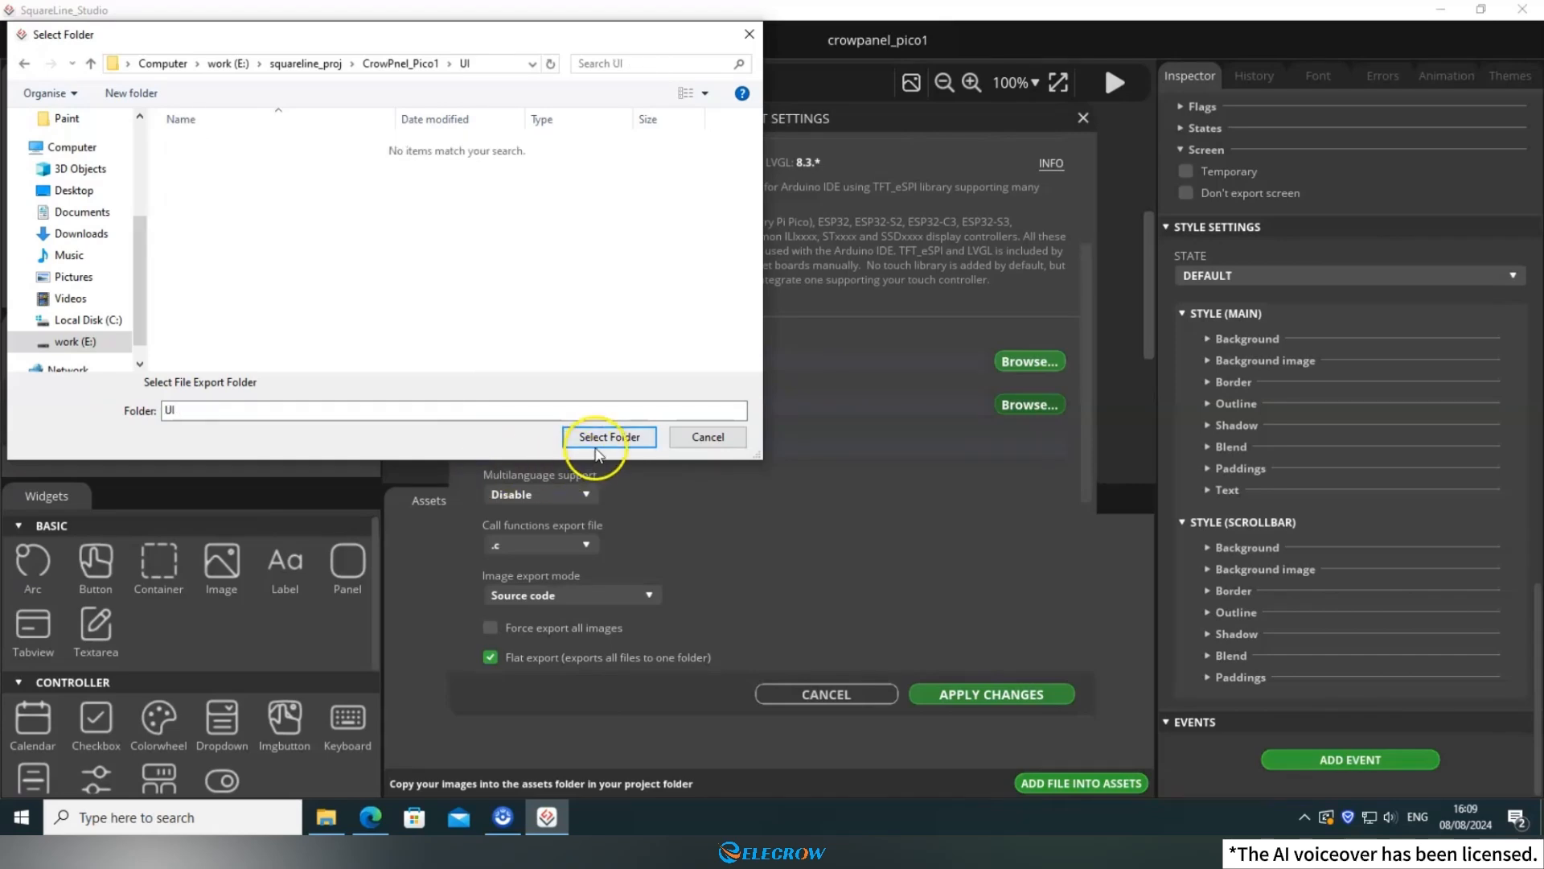
{"action": "left_click", "coordinate": [603, 437]}
Set the LVGL Include Path to lvgl.h and apply the project settings.
{"action": "left_click", "coordinate": [553, 448]}
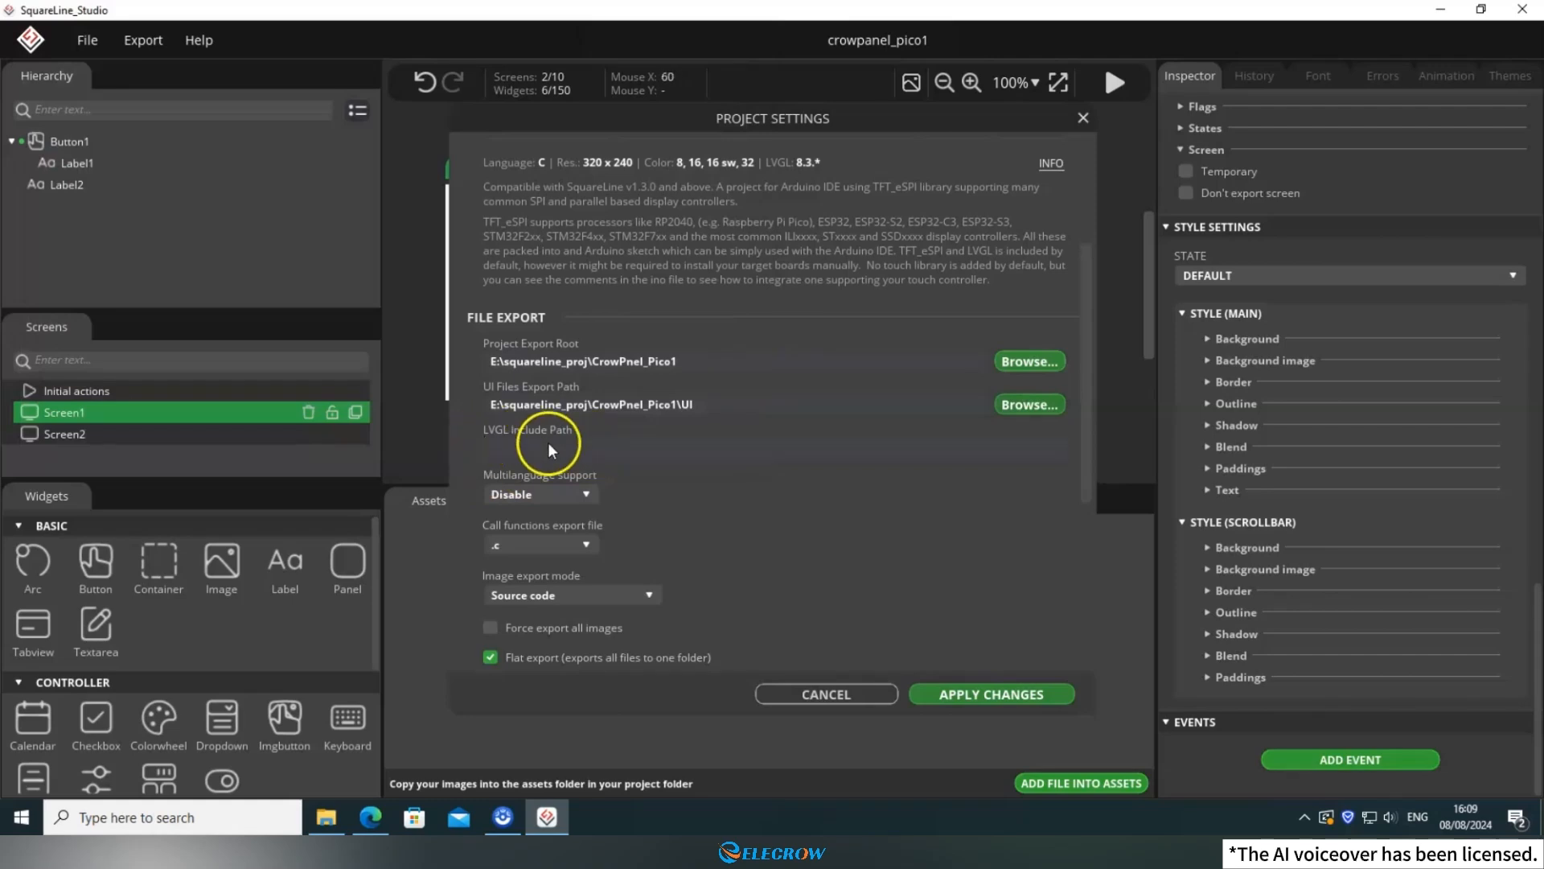
{"action": "scroll", "coordinate": [630, 441], "scroll_direction": "down", "scroll_amount": 3}
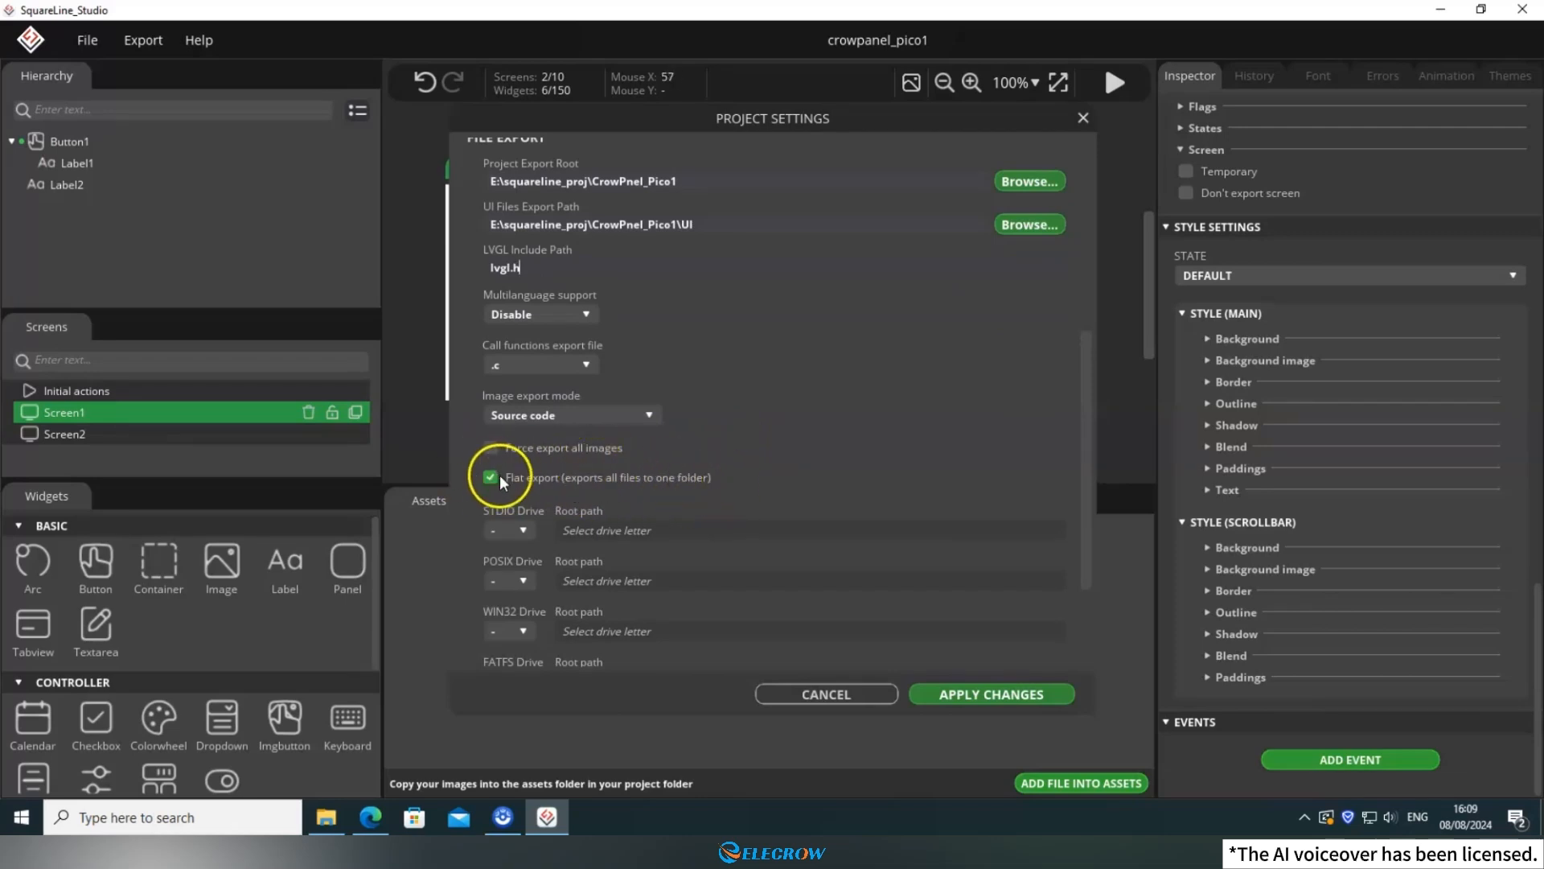
{"action": "scroll", "coordinate": [836, 478], "scroll_direction": "up", "scroll_amount": 1}
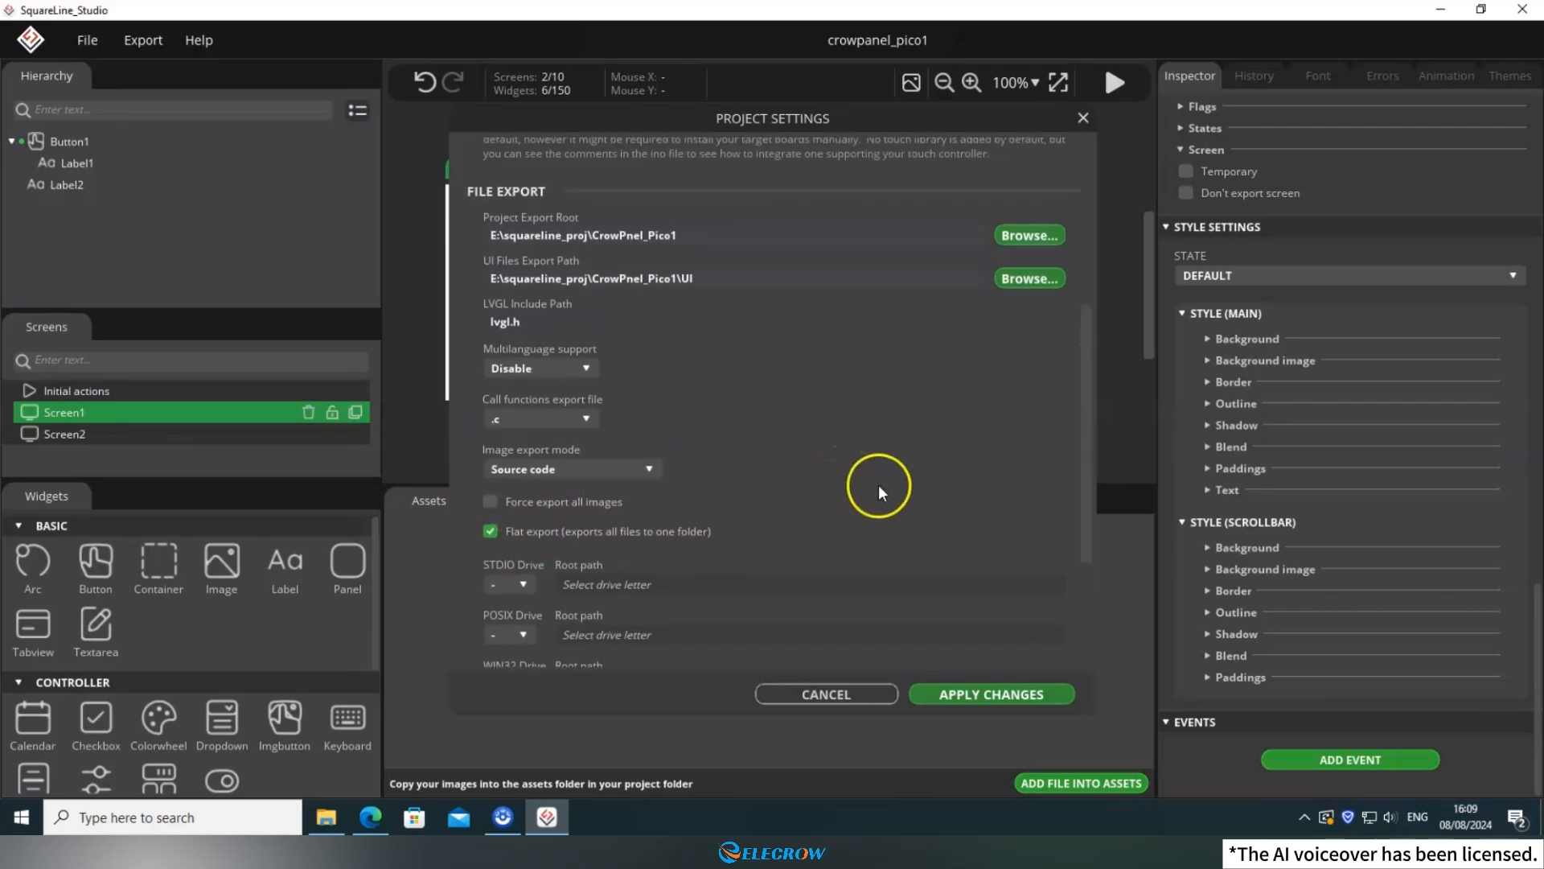
{"action": "left_click", "coordinate": [972, 696]}
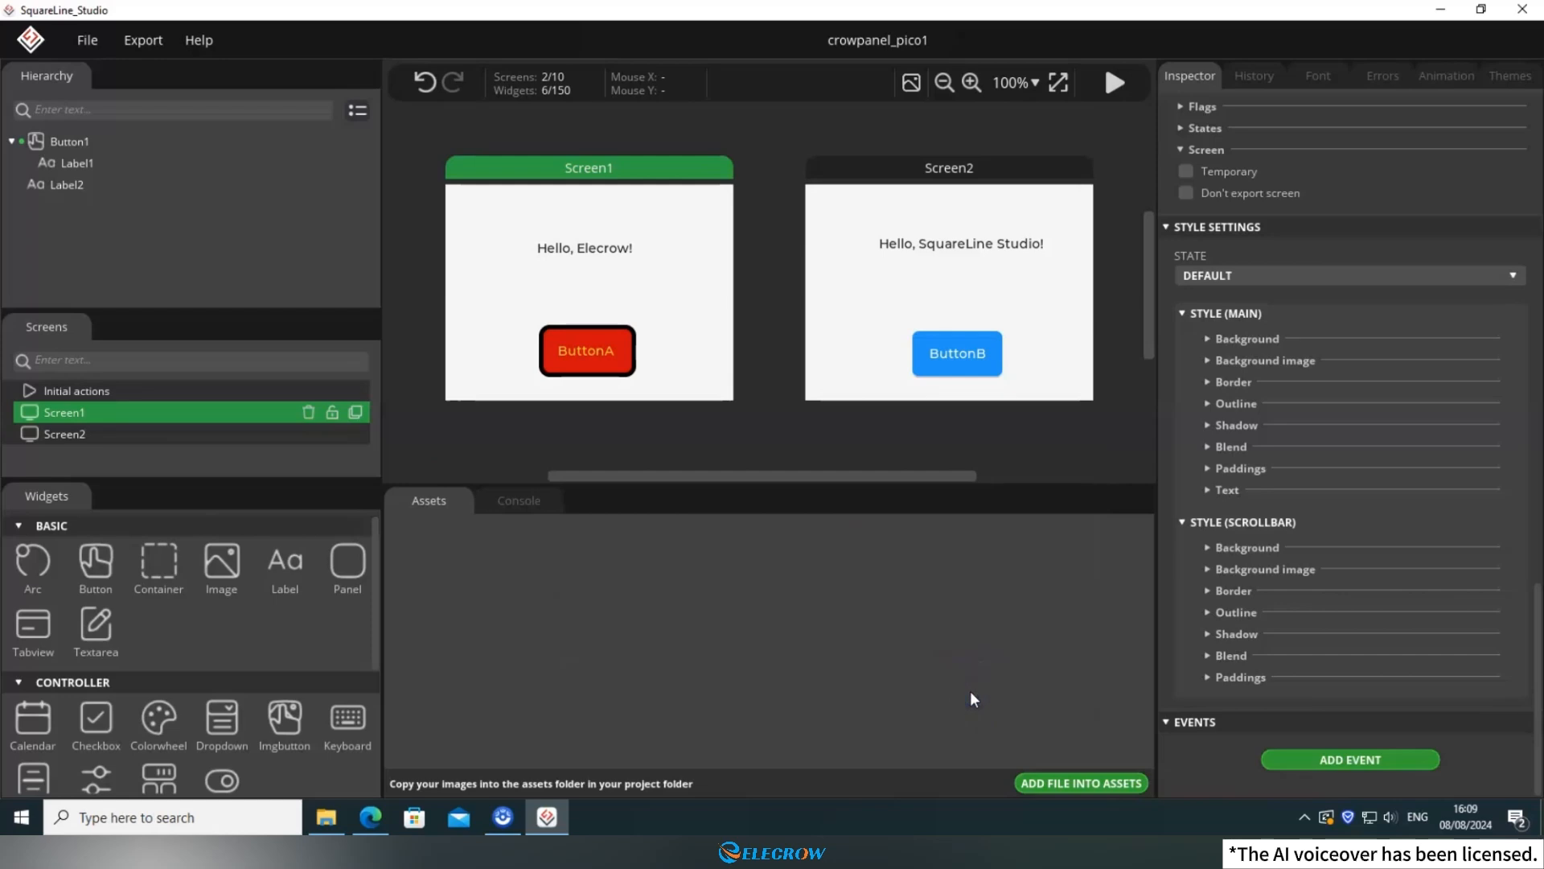
Export the project's UI files and minimize SquareLine Studio.
{"action": "left_click", "coordinate": [141, 47]}
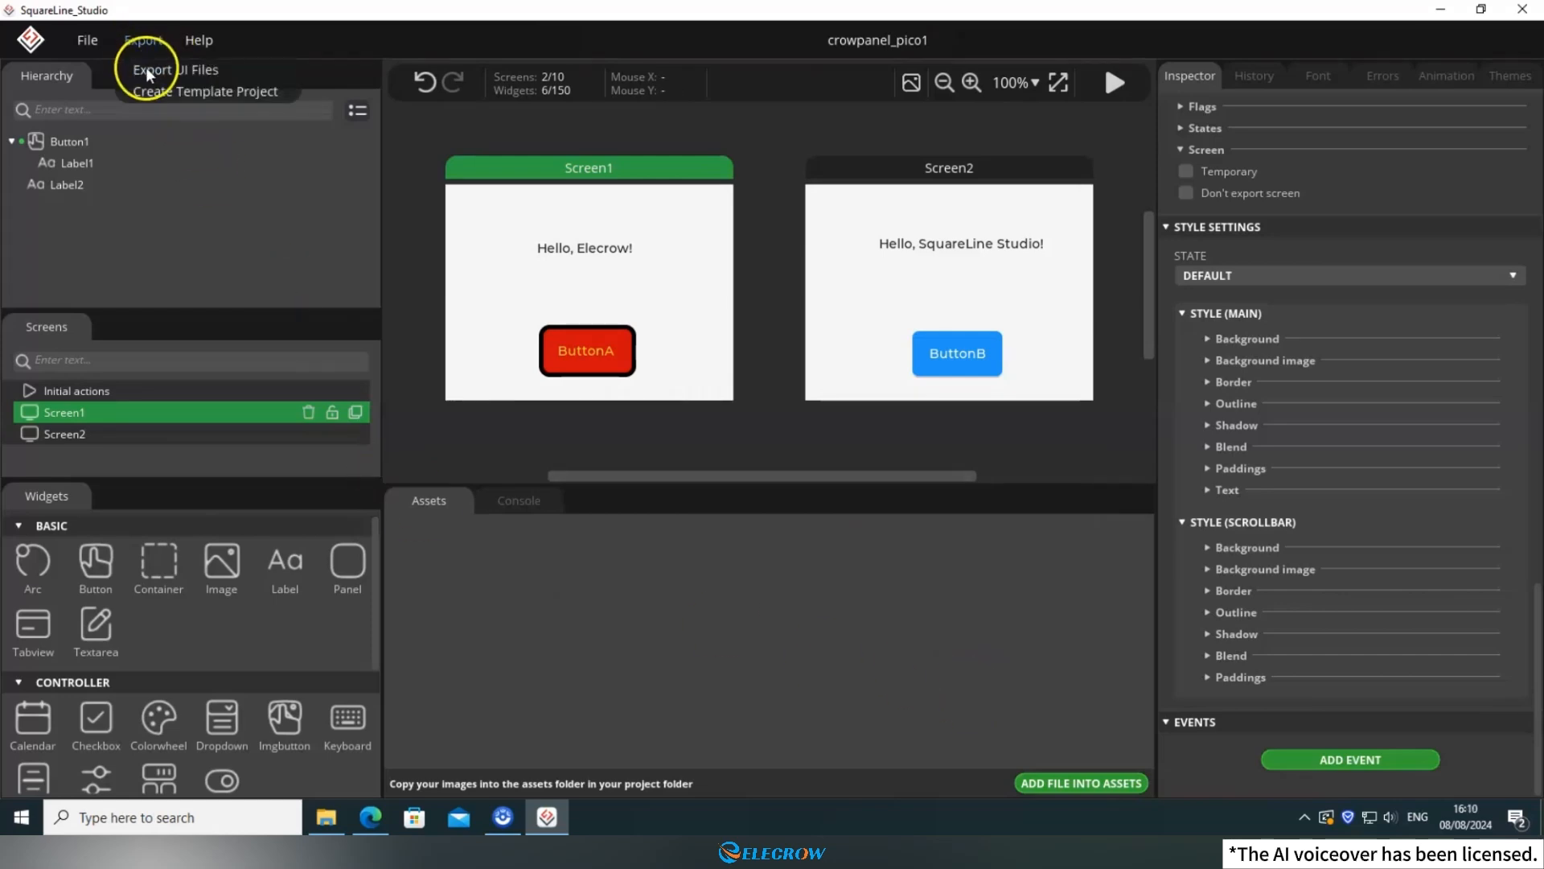
{"action": "left_click", "coordinate": [151, 71]}
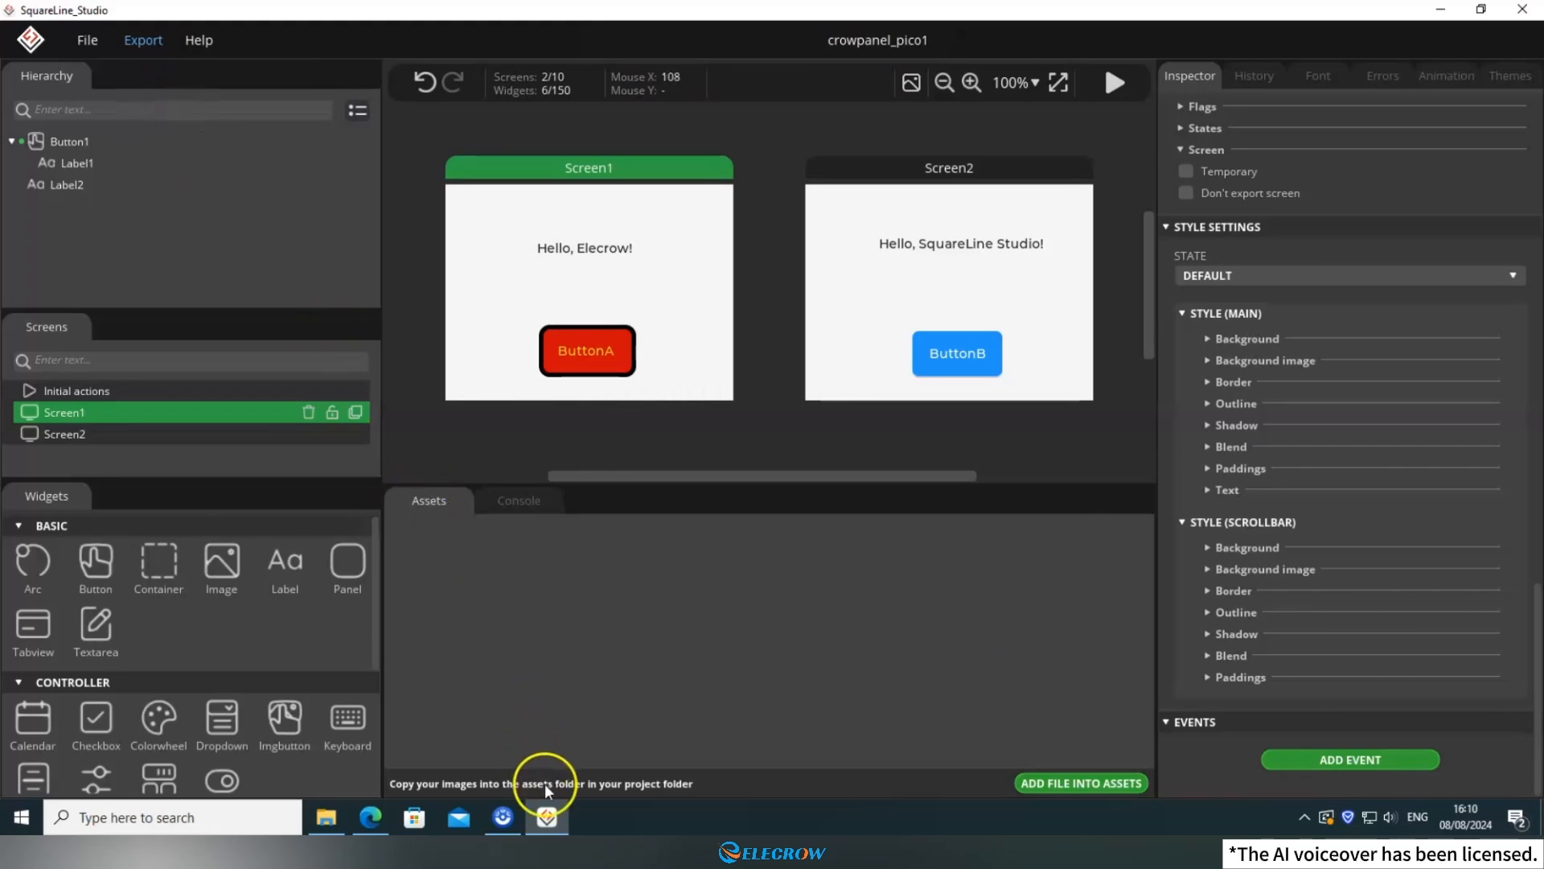
{"action": "left_click", "coordinate": [546, 816]}
In File Explorer, show the LVGL_UI sketch folder and open E:\squareline_proj\CrowPnel_Pico1\UI in a second window.
{"action": "left_click", "coordinate": [337, 816]}
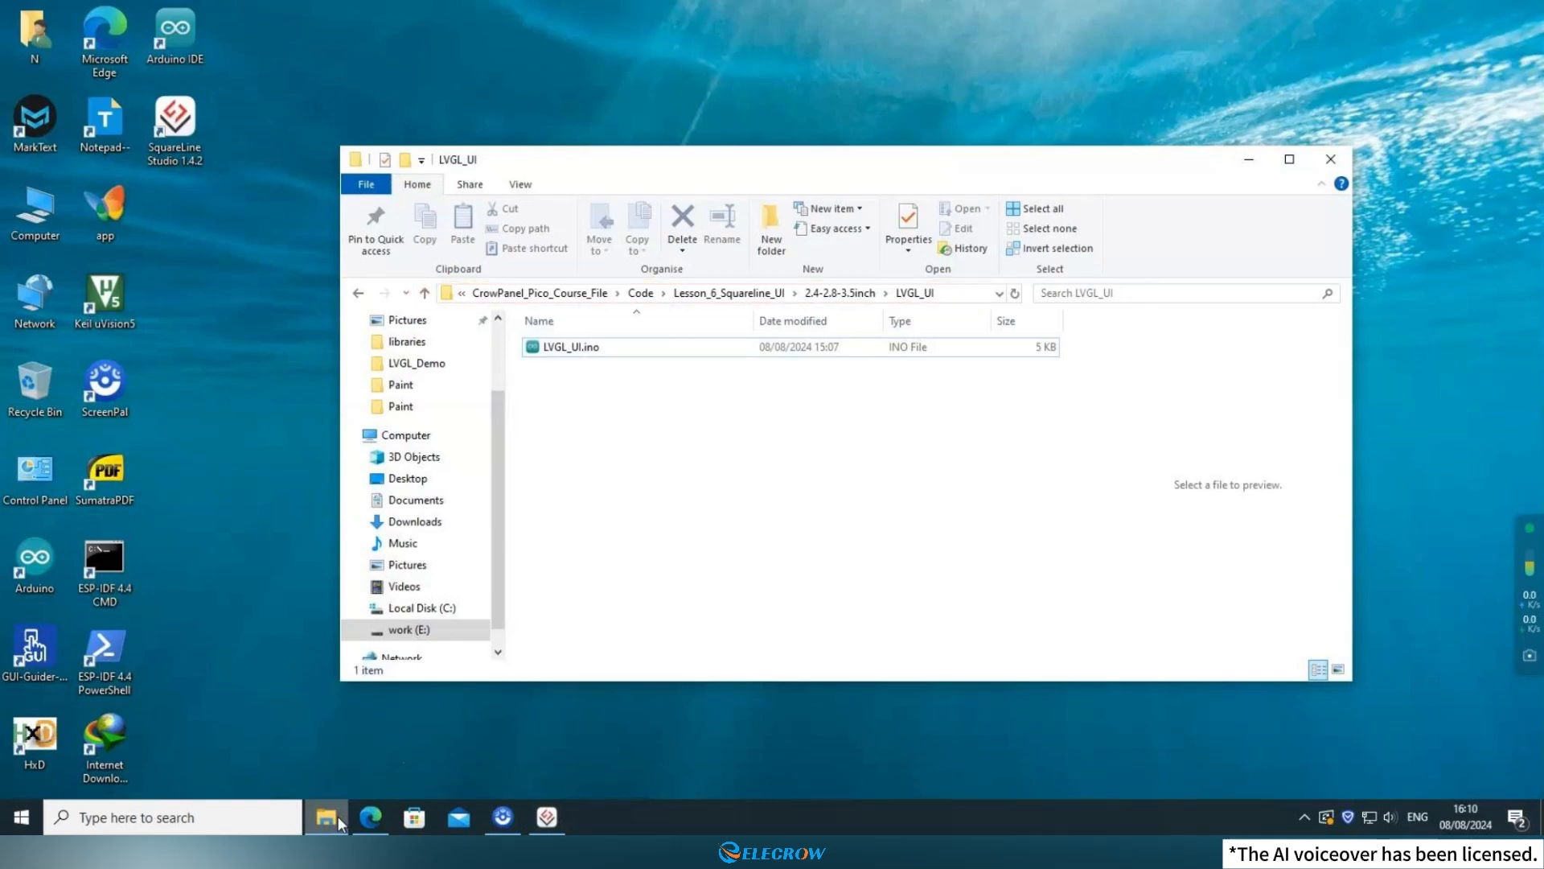
{"action": "double_click", "coordinate": [34, 213]}
{"action": "double_click", "coordinate": [574, 609]}
{"action": "scroll", "coordinate": [613, 510], "scroll_direction": "down", "scroll_amount": 8}
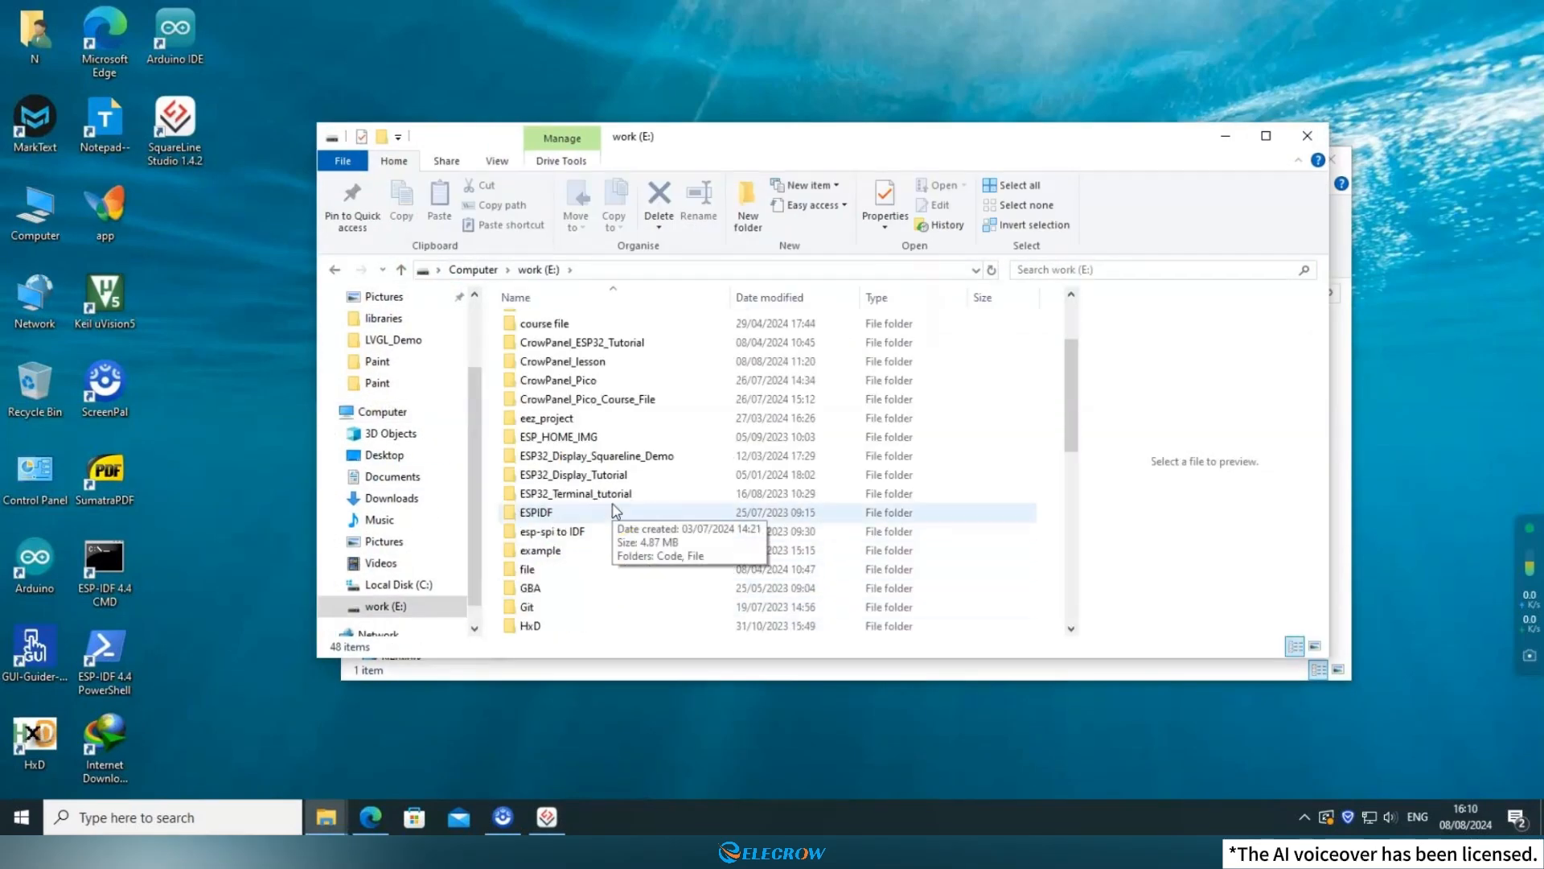
{"action": "double_click", "coordinate": [593, 510]}
{"action": "double_click", "coordinate": [541, 381]}
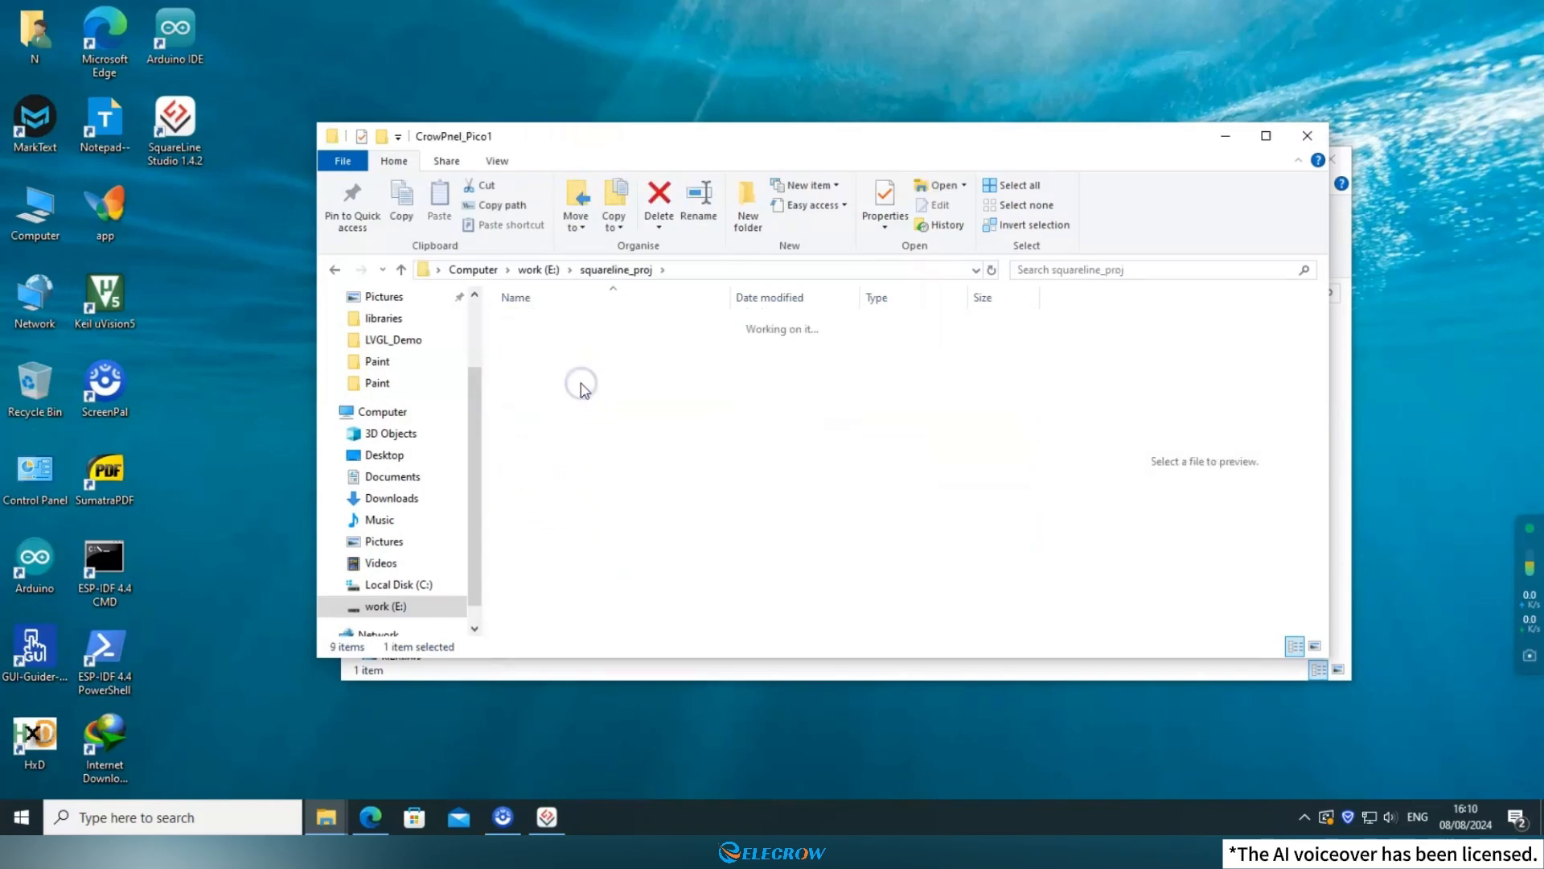
{"action": "double_click", "coordinate": [531, 393]}
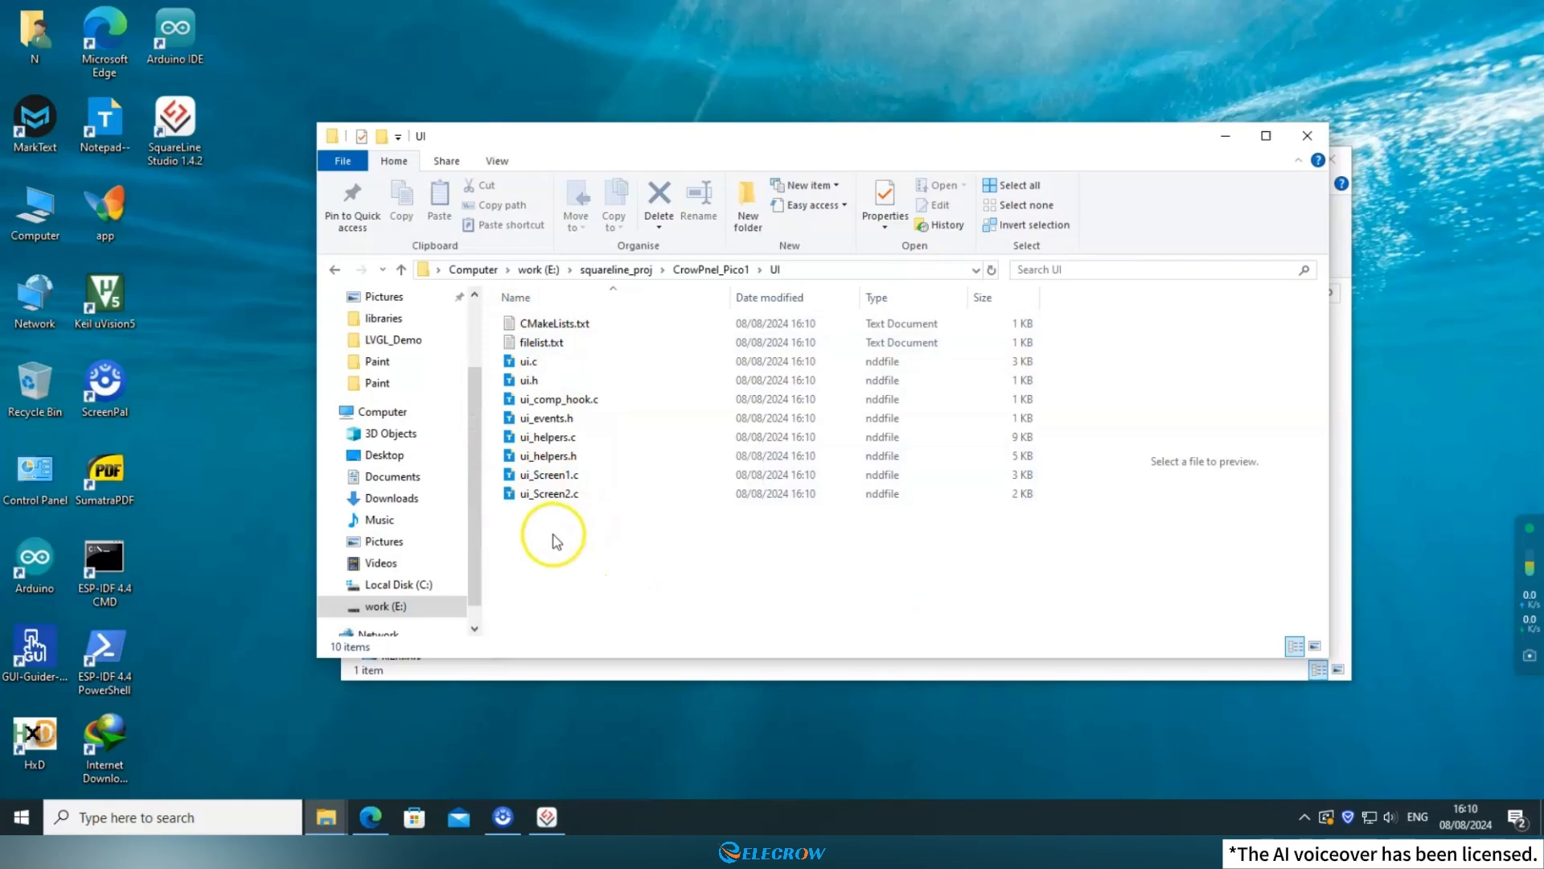
Move all exported .c and .h files from the UI folder into the LVGL_UI sketch folder, leaving the two text files behind.
{"action": "left_click_drag", "start_coordinate": [655, 552], "coordinate": [537, 364]}
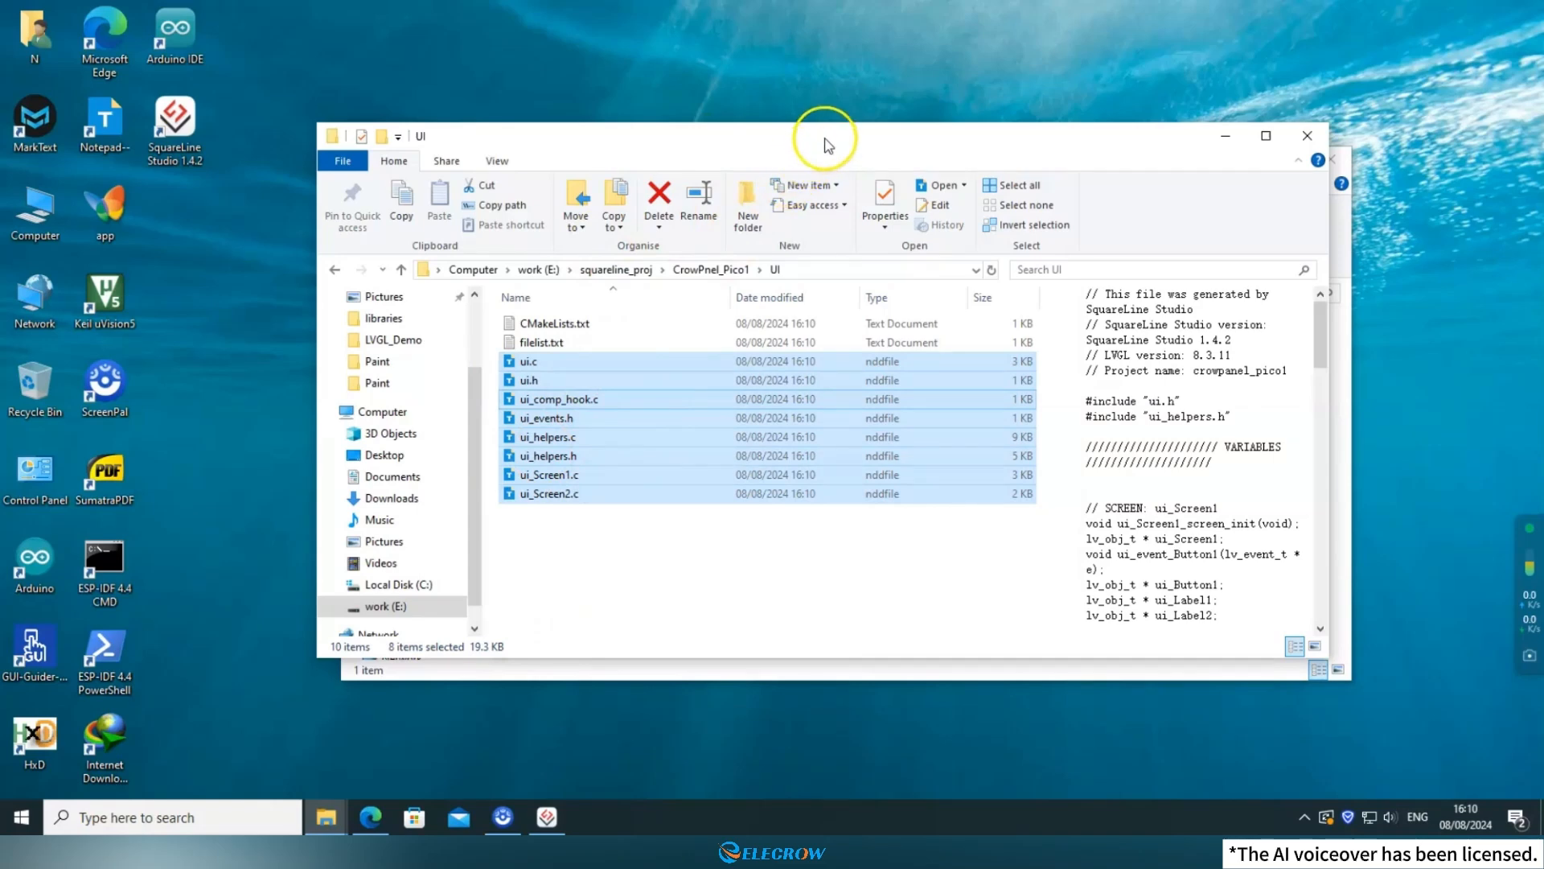
{"action": "left_click_drag", "start_coordinate": [825, 139], "coordinate": [492, 138]}
{"action": "left_click_drag", "start_coordinate": [1073, 153], "coordinate": [1405, 150]}
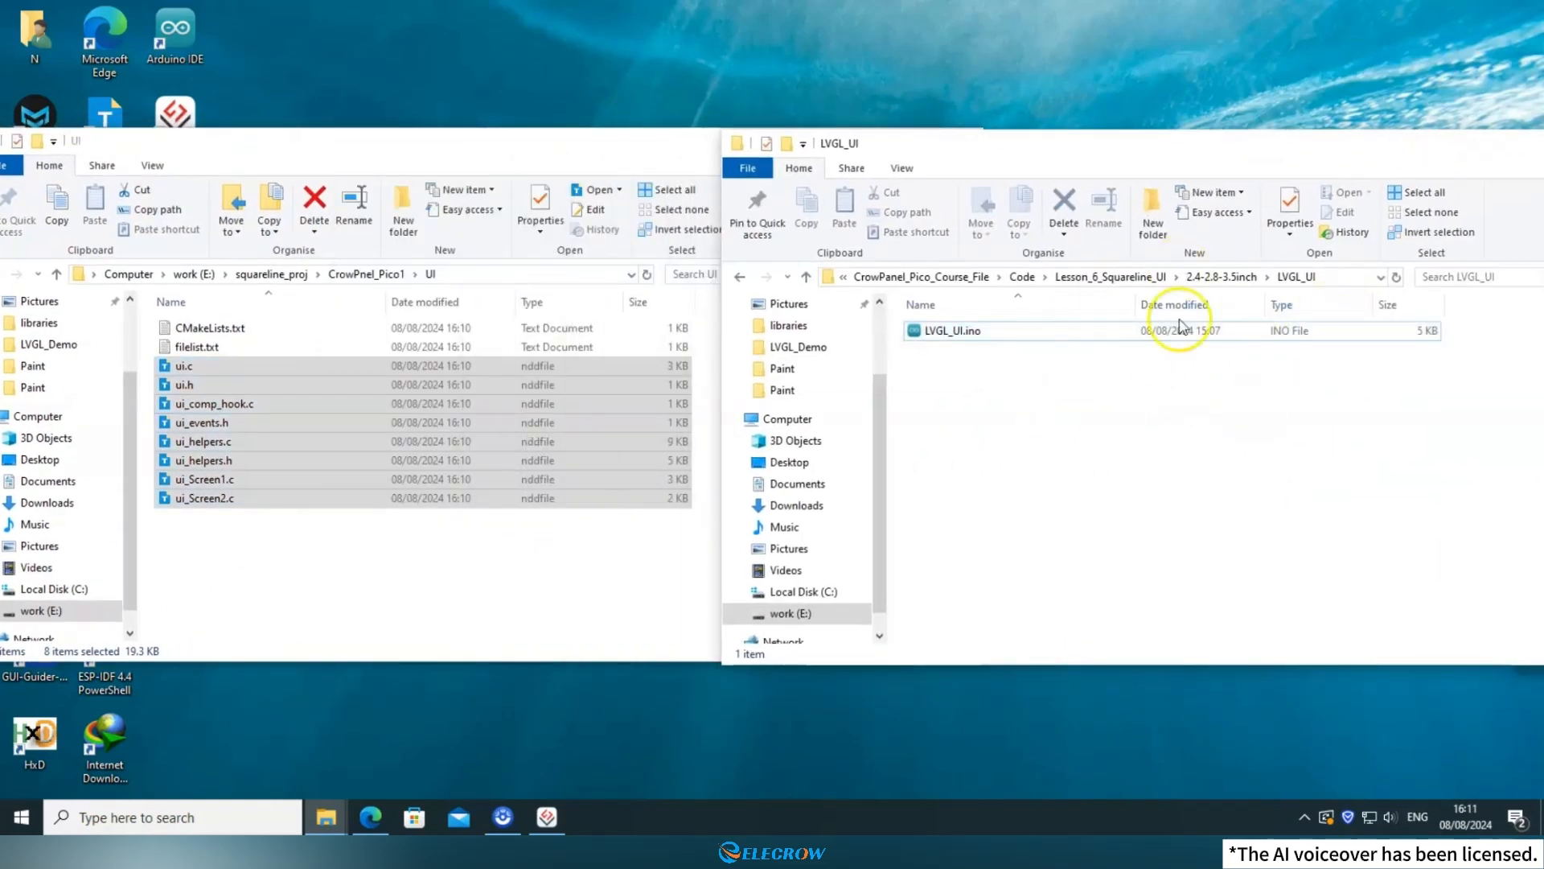
{"action": "left_click_drag", "start_coordinate": [424, 465], "coordinate": [1028, 508]}
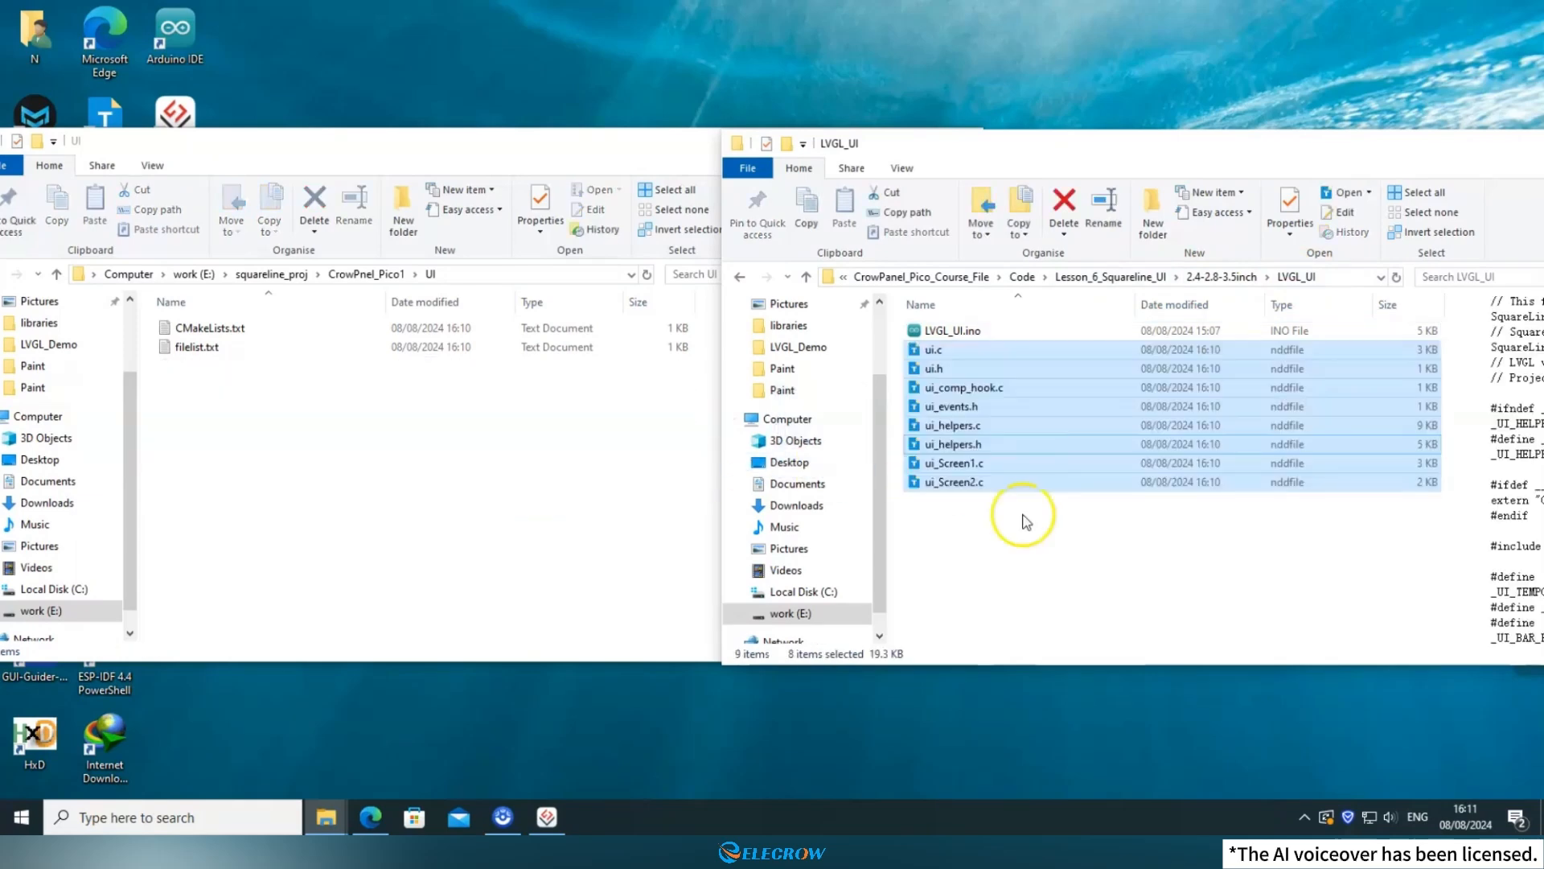
{"action": "left_click", "coordinate": [996, 558]}
Open LVGL_UI.ino in Arduino IDE and review its LVGL and UI include lines and the board macro comments.
{"action": "left_click", "coordinate": [961, 331]}
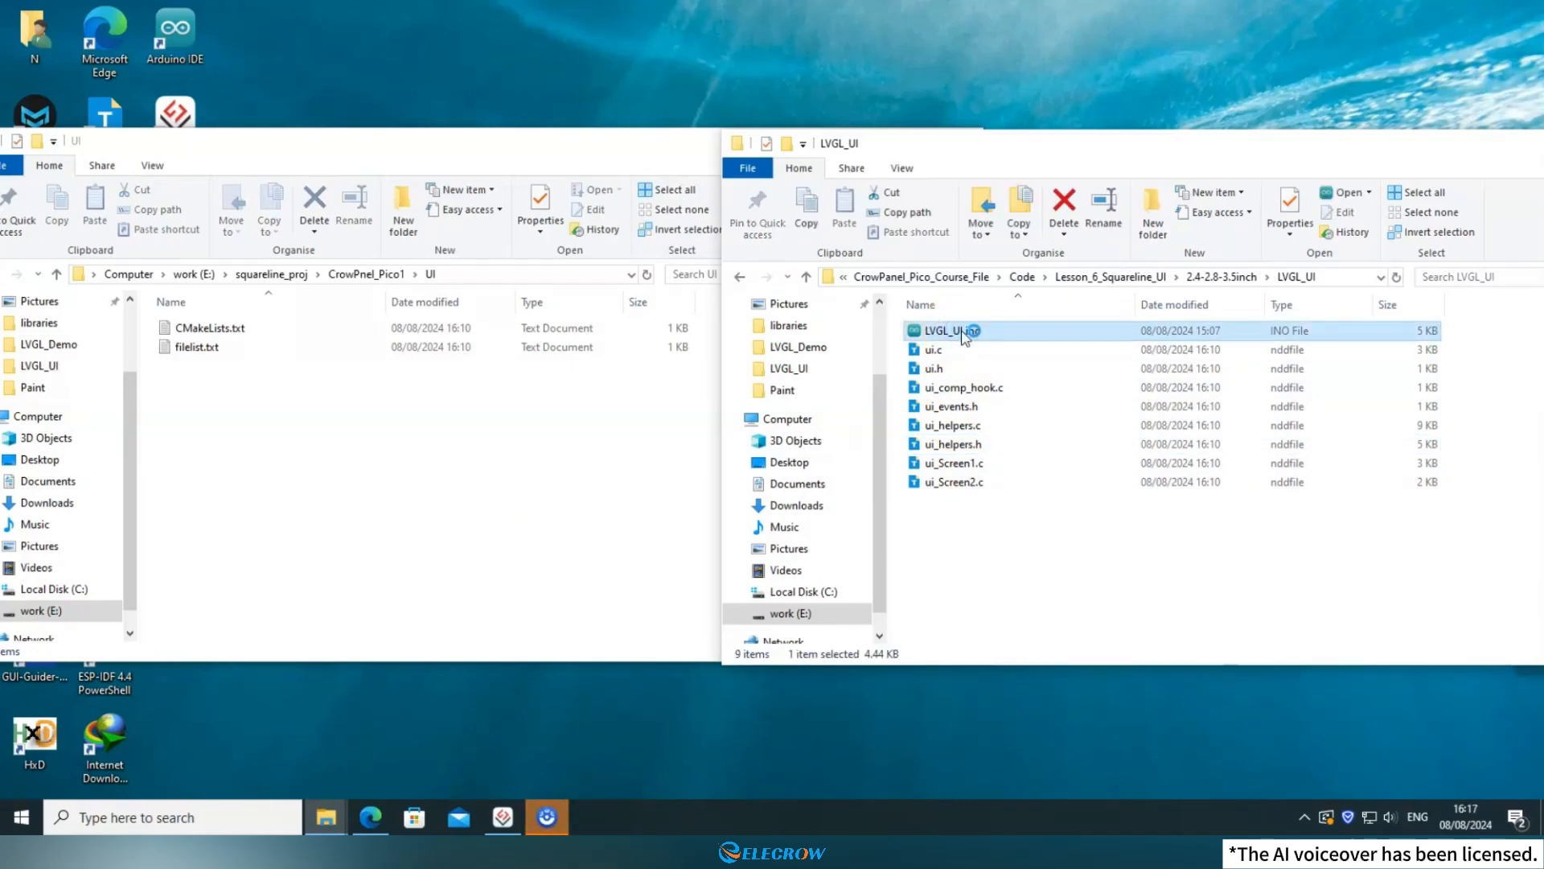
{"action": "double_click", "coordinate": [965, 333]}
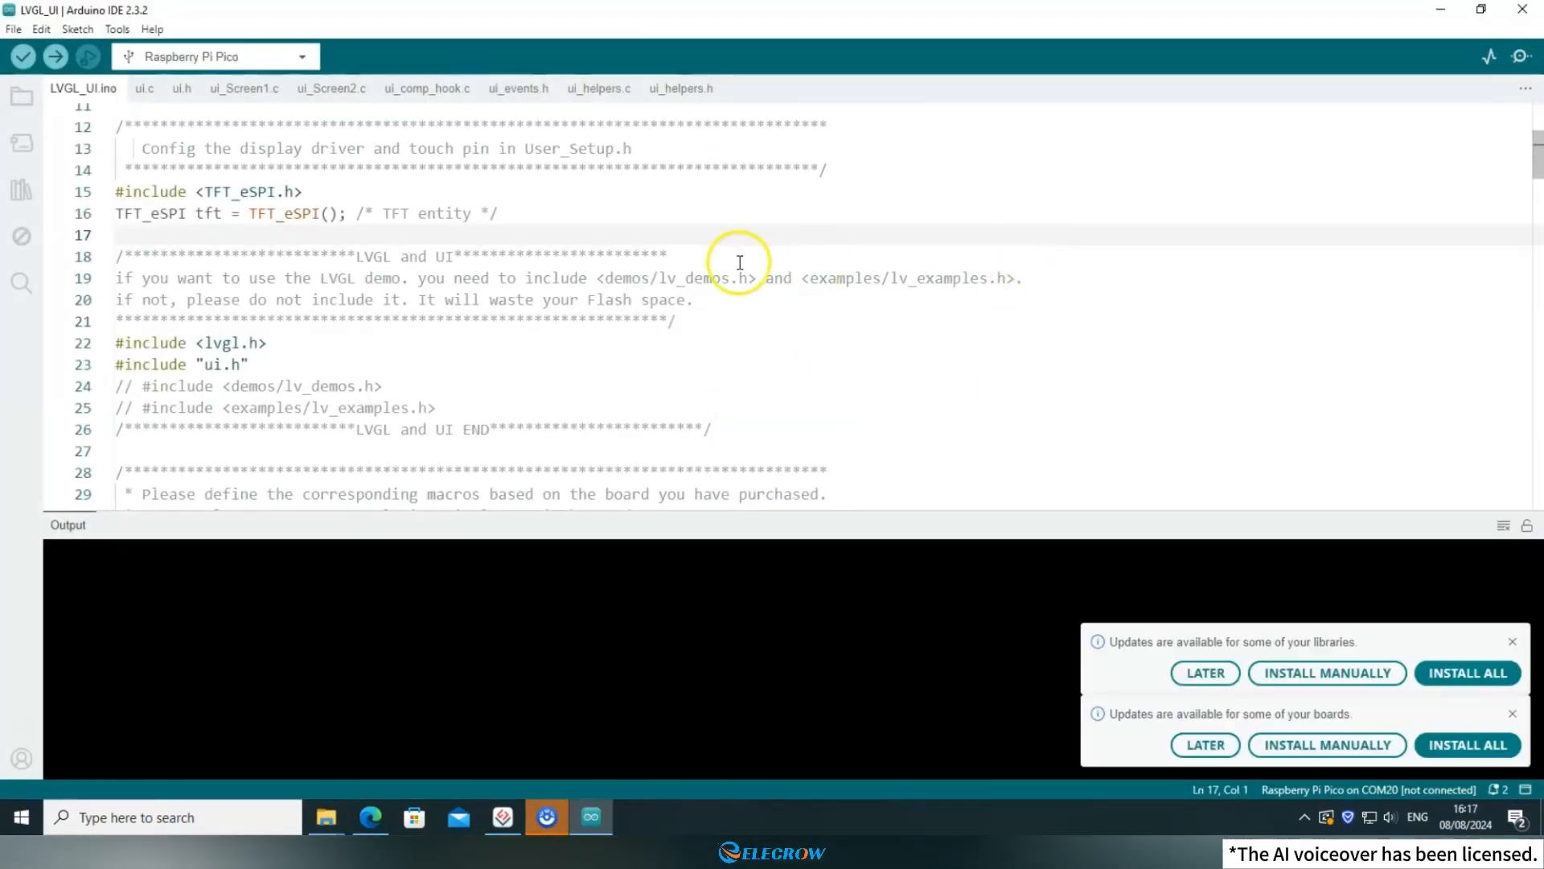
{"action": "scroll", "coordinate": [421, 248], "scroll_direction": "up", "scroll_amount": 4}
{"action": "scroll", "coordinate": [389, 376], "scroll_direction": "down", "scroll_amount": 3}
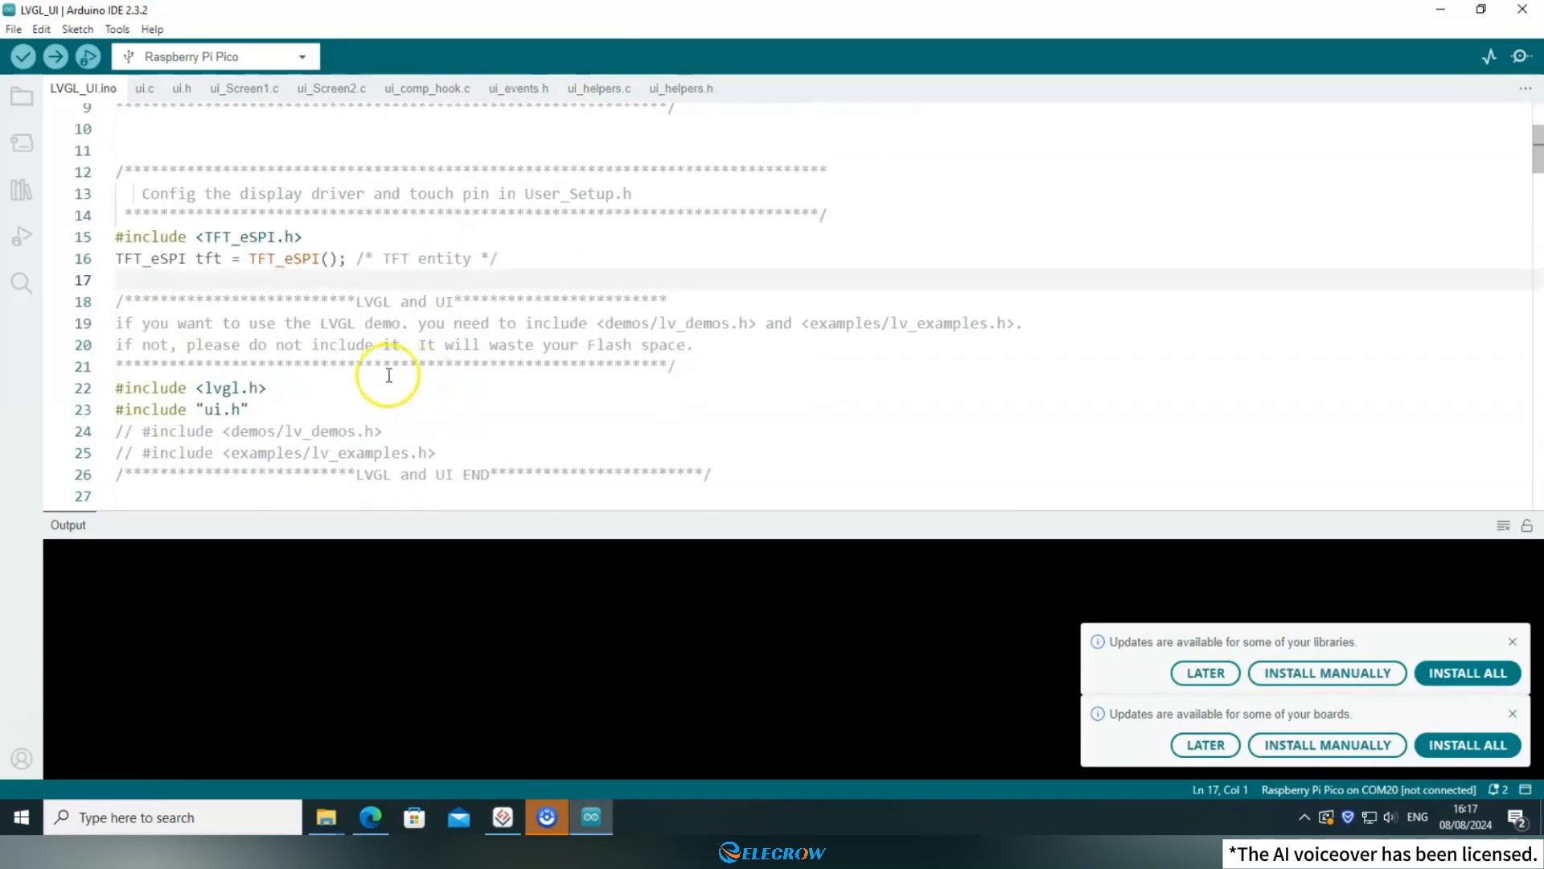
{"action": "scroll", "coordinate": [337, 354], "scroll_direction": "down", "scroll_amount": 1}
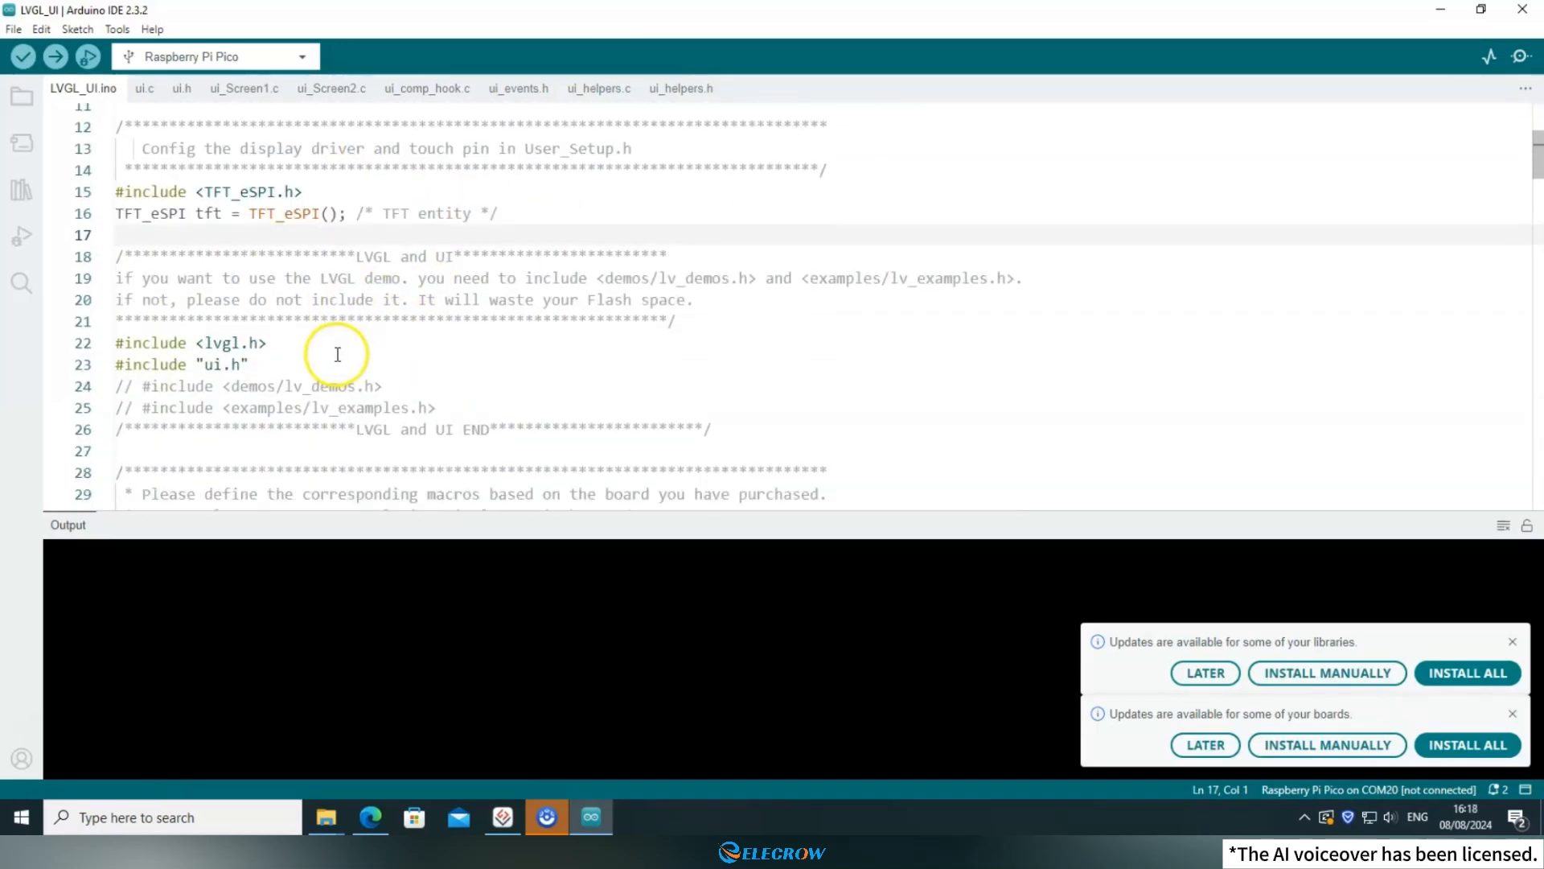
{"action": "scroll", "coordinate": [338, 357], "scroll_direction": "down", "scroll_amount": 2}
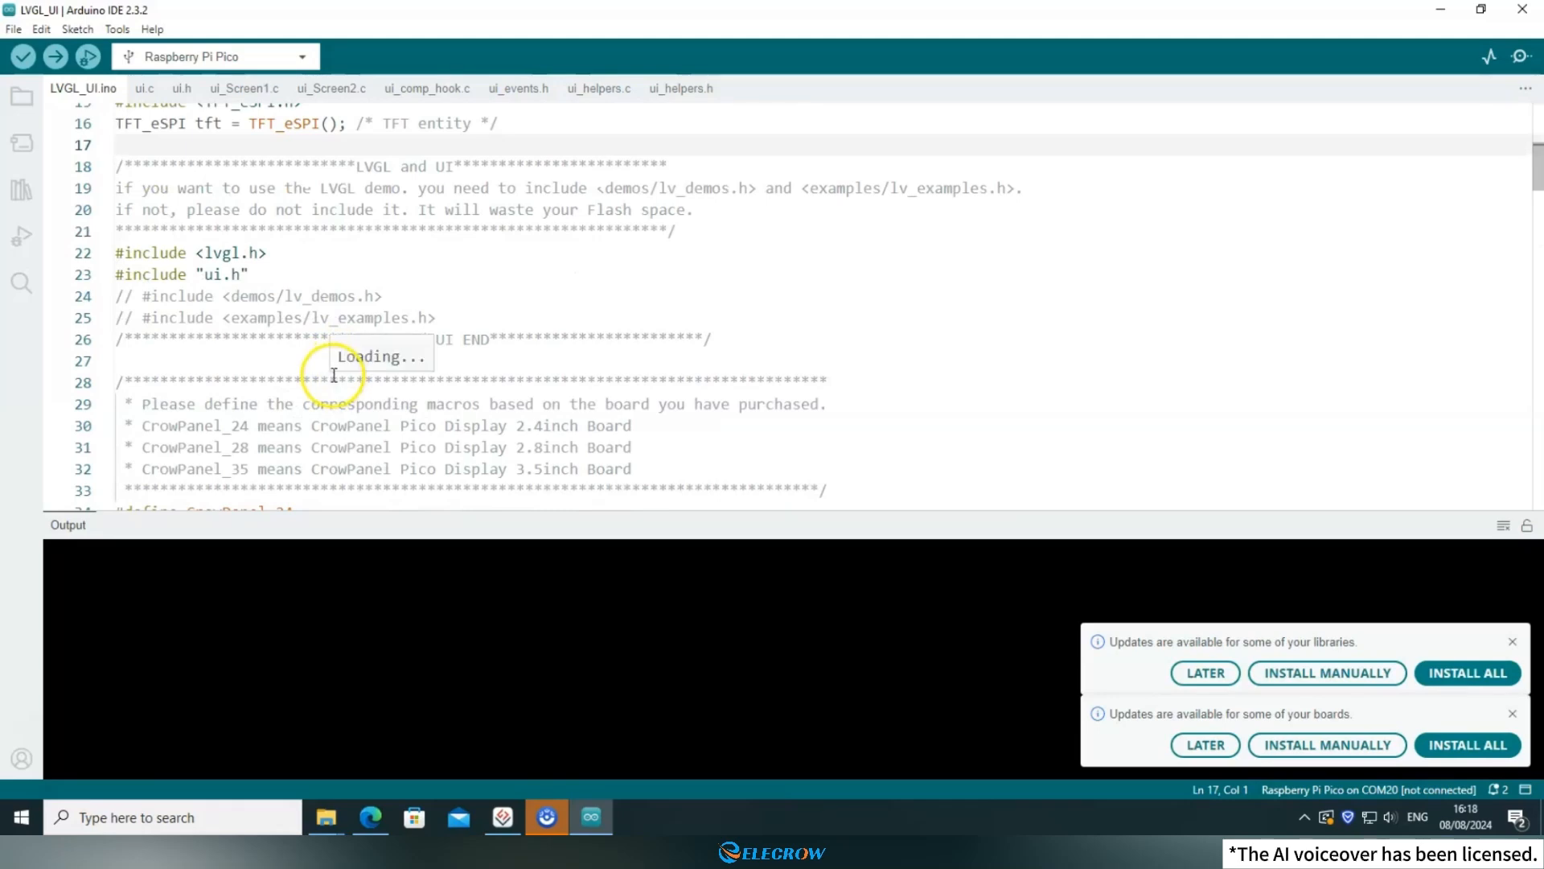
Postpone the available library updates and board updates.
{"action": "left_click", "coordinate": [1205, 672]}
{"action": "left_click", "coordinate": [1204, 749]}
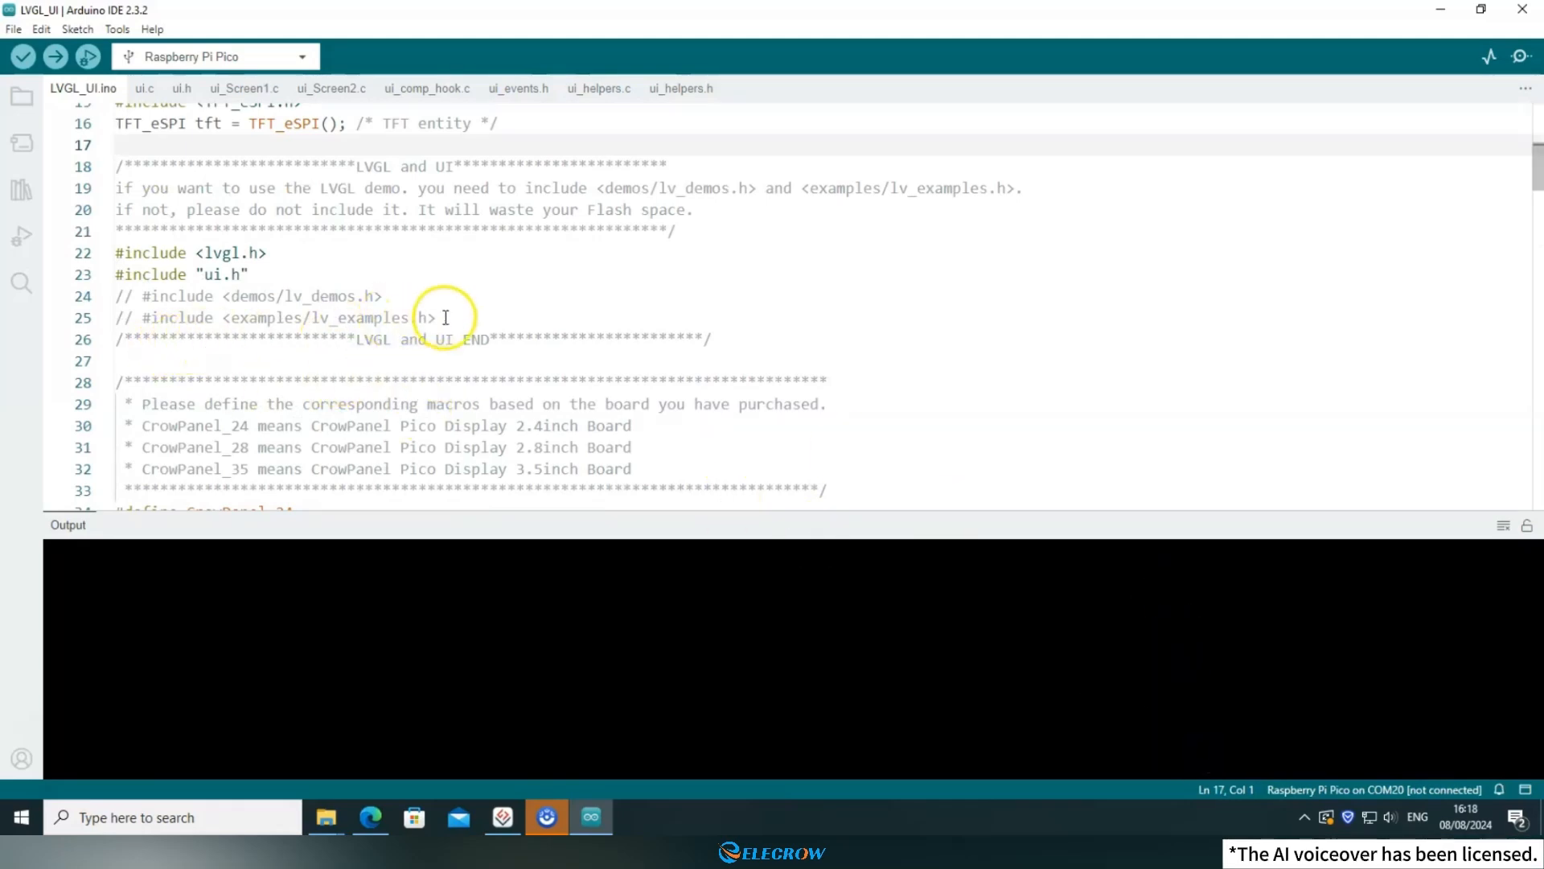
Examine the commented-out LVGL demo includes and the ui.h include in LVGL_UI.ino, and open the ui.h file.
{"action": "left_click_drag", "start_coordinate": [434, 317], "coordinate": [99, 299]}
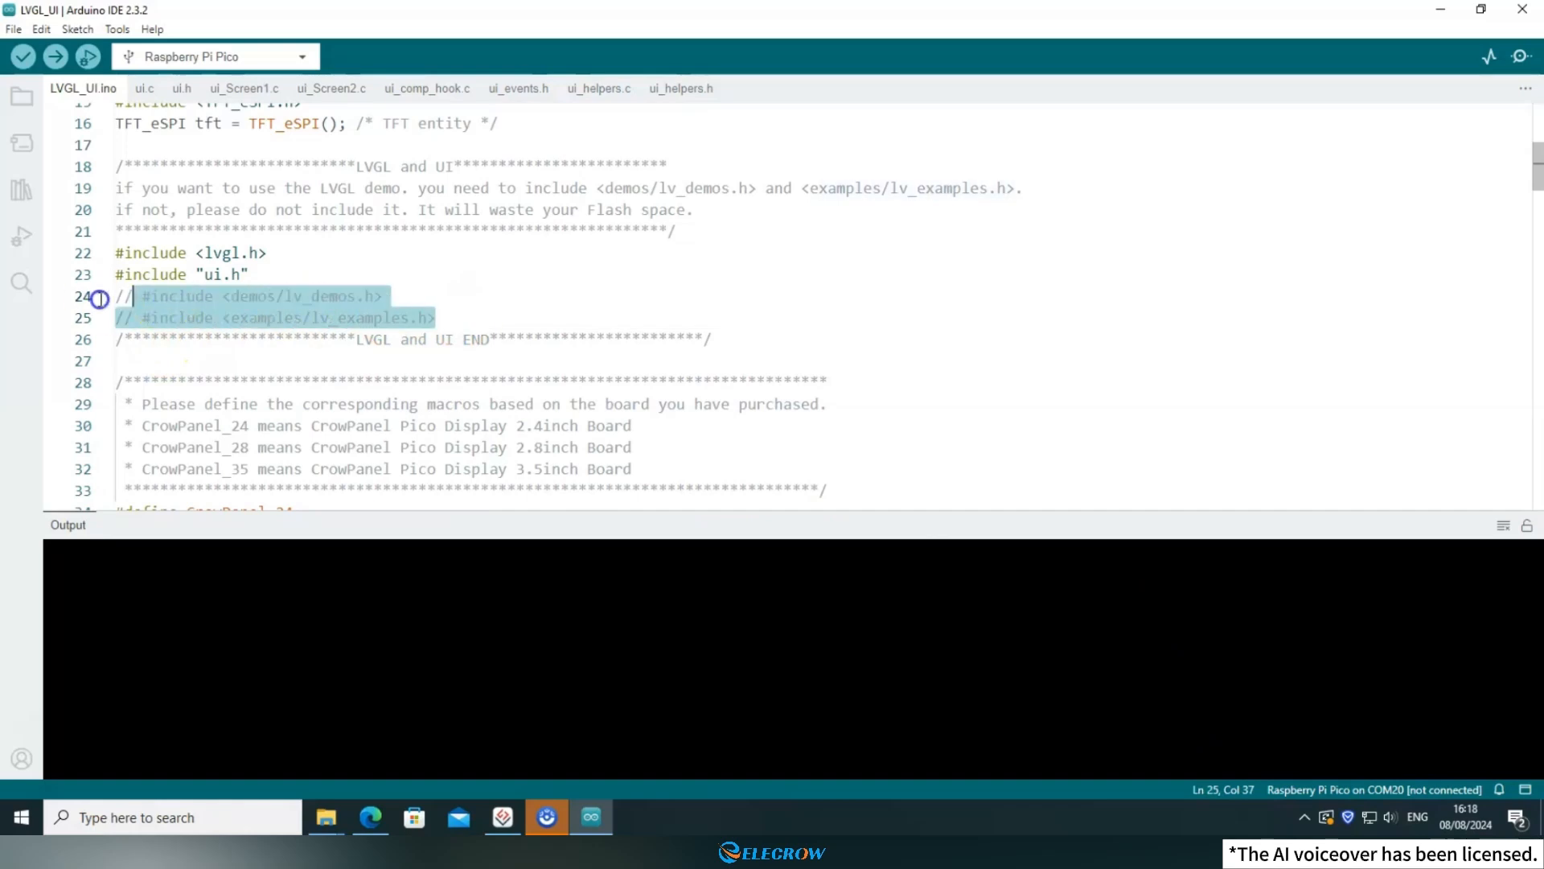
{"action": "left_click", "coordinate": [477, 314]}
{"action": "left_click_drag", "start_coordinate": [269, 276], "coordinate": [107, 275]}
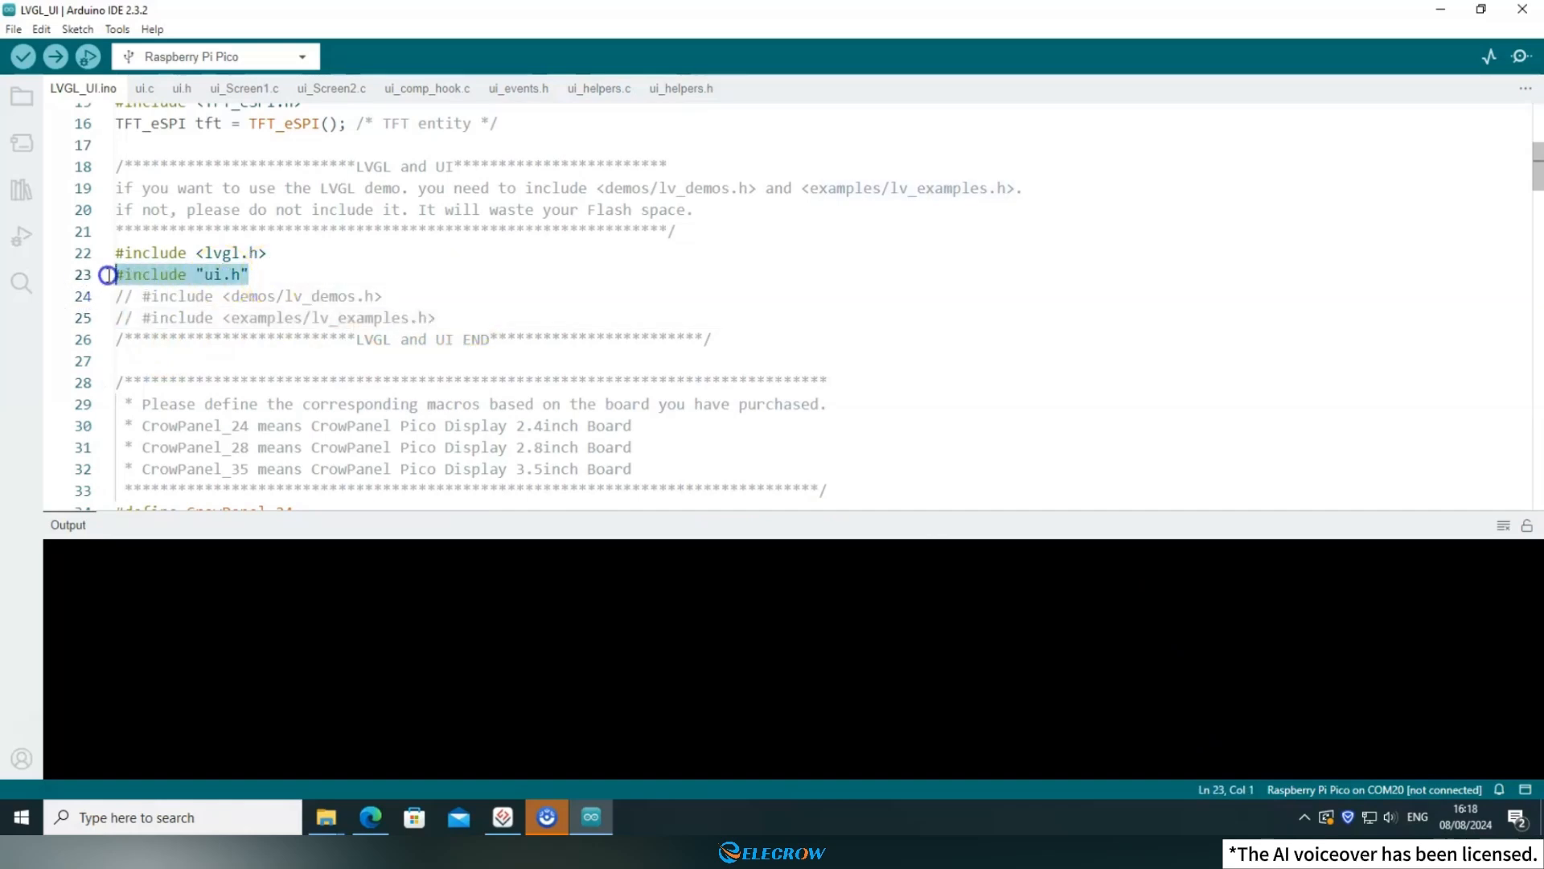
{"action": "left_click_drag", "start_coordinate": [206, 275], "coordinate": [240, 274]}
{"action": "left_click", "coordinate": [182, 89]}
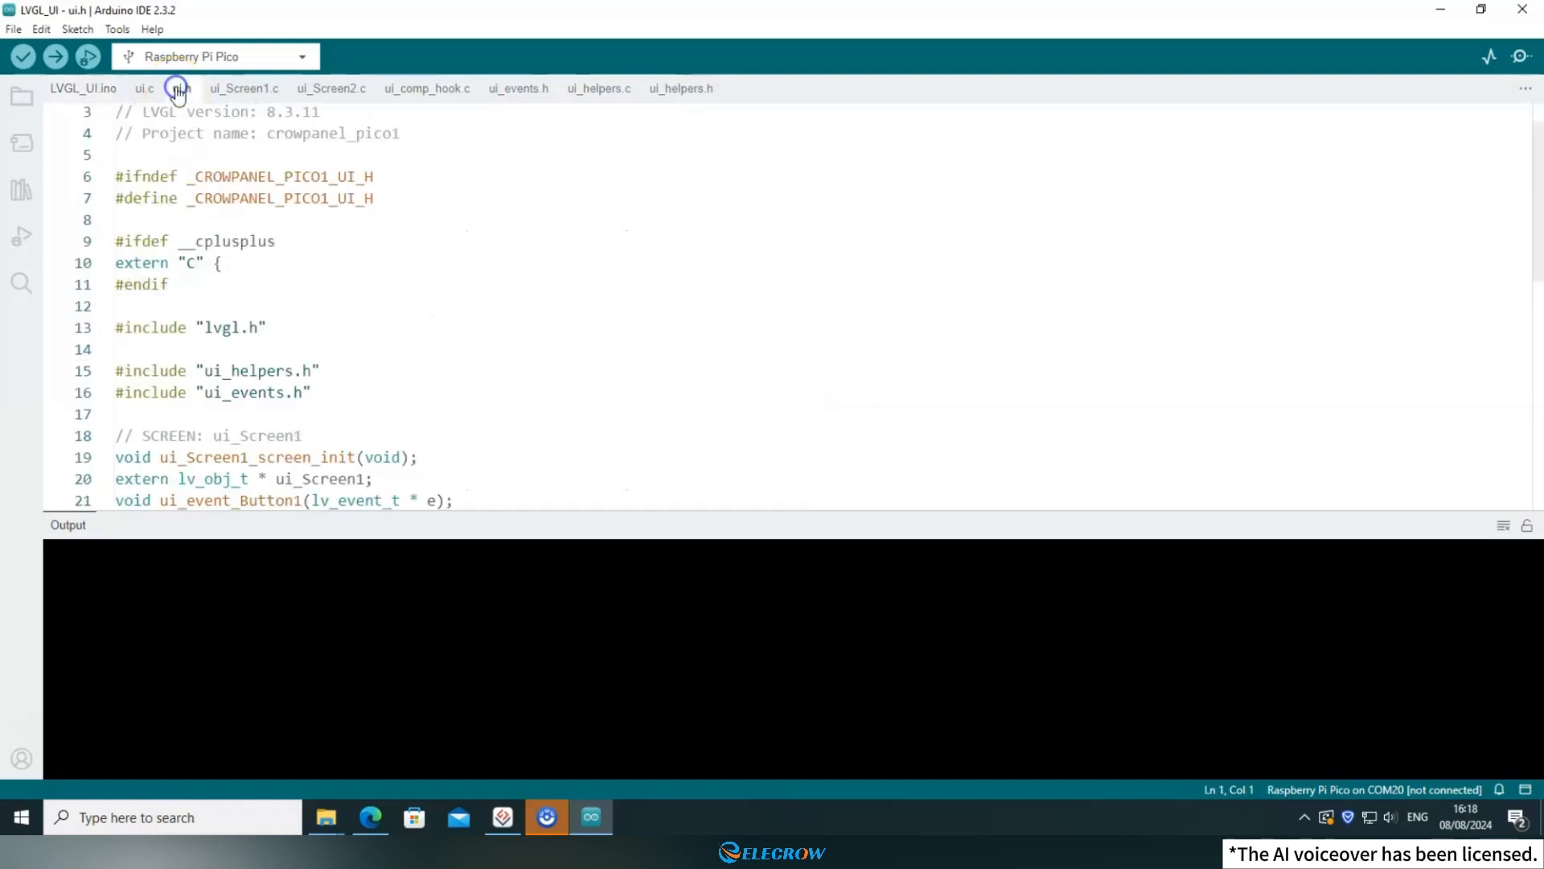
Return to LVGL_UI.ino and examine the commented-out lv_demo_widgets() call and the ui_init() call at the end of setup.
{"action": "left_click", "coordinate": [83, 89]}
{"action": "left_click_drag", "start_coordinate": [1537, 172], "coordinate": [1530, 458]}
{"action": "left_click_drag", "start_coordinate": [454, 348], "coordinate": [133, 351]}
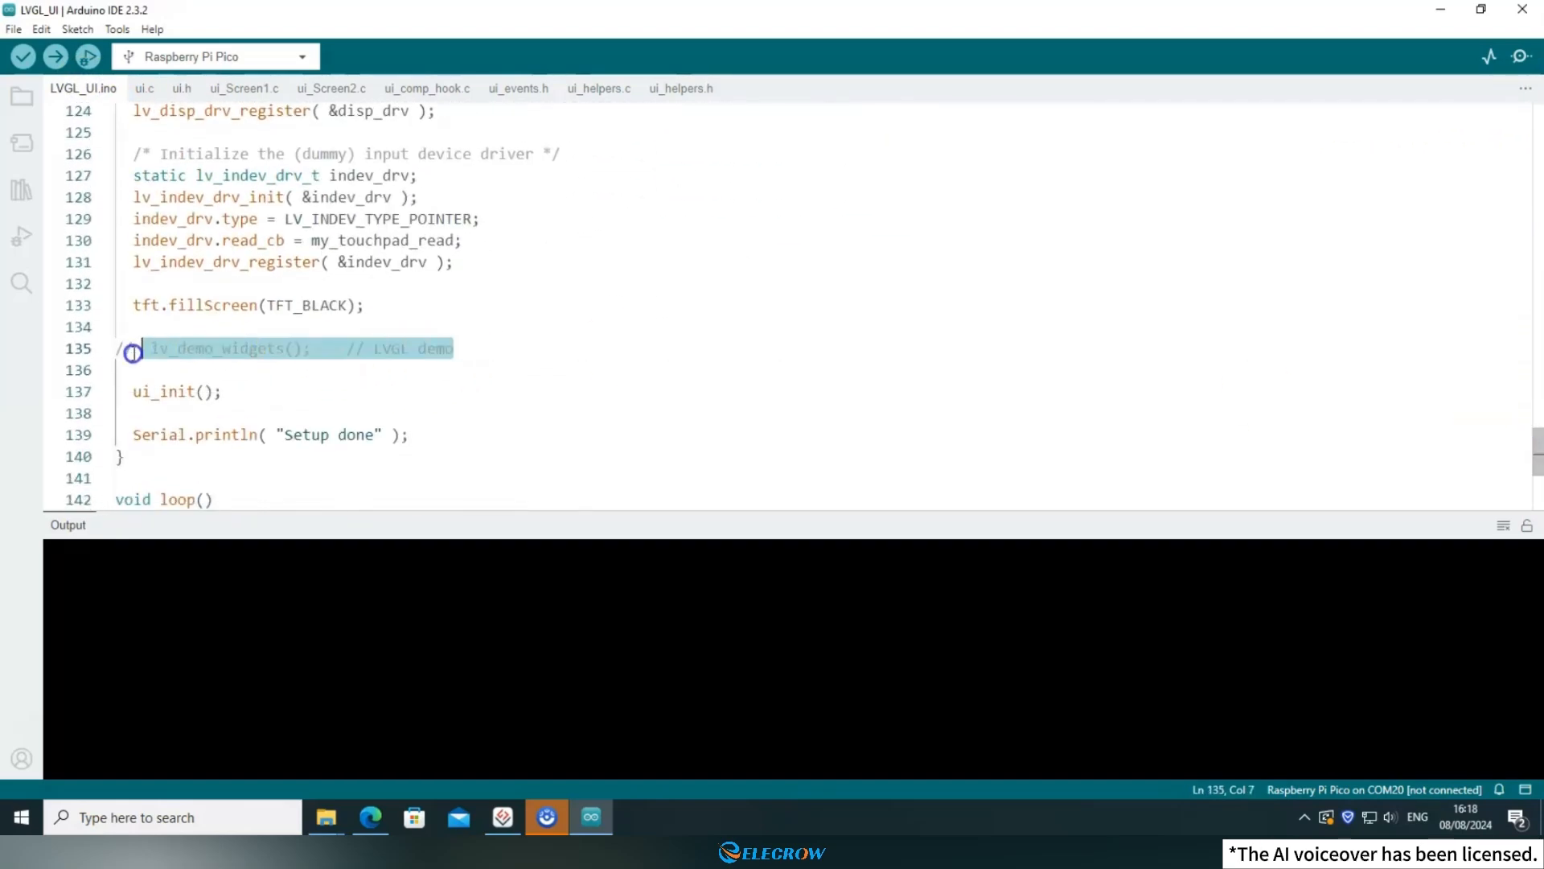
{"action": "left_click_drag", "start_coordinate": [241, 393], "coordinate": [117, 394]}
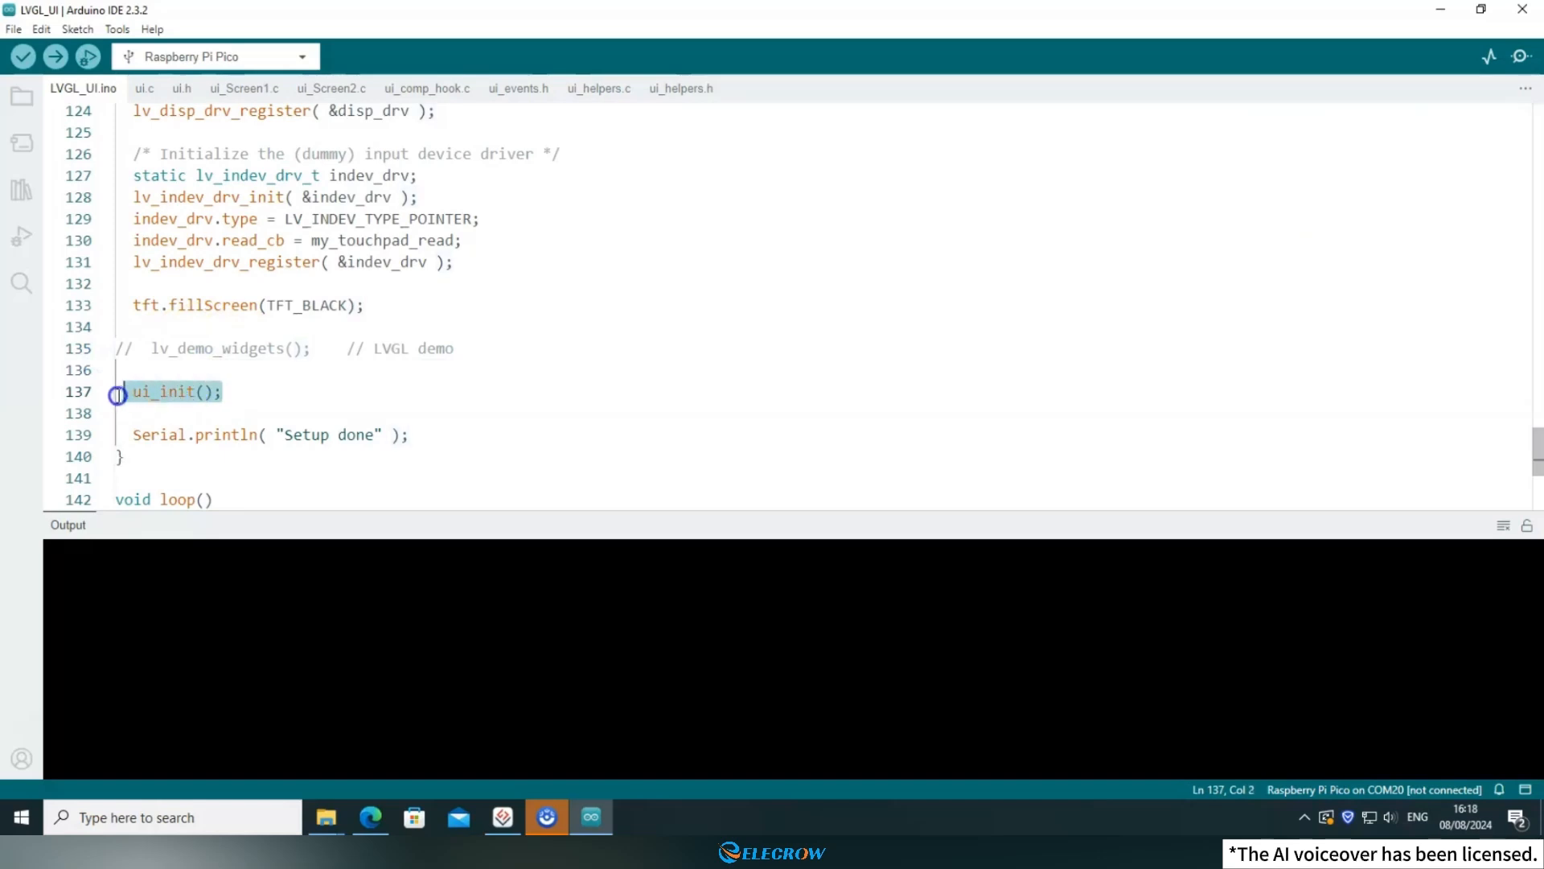
{"action": "left_click", "coordinate": [166, 391]}
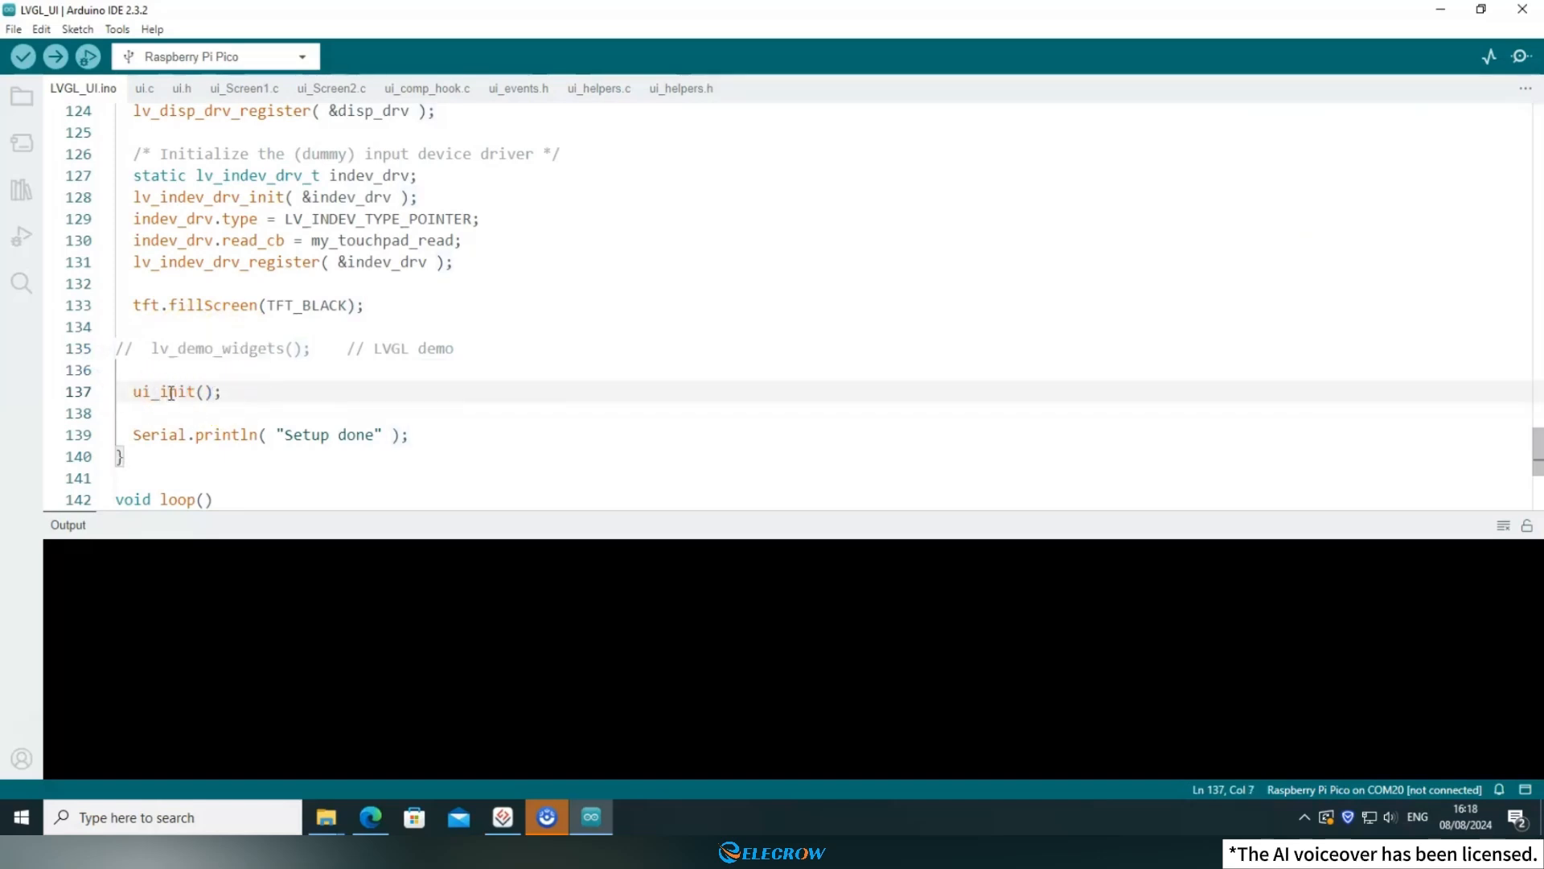
Find the ui_init(void) declaration near the end of ui.h and highlight it.
{"action": "left_click", "coordinate": [184, 90]}
{"action": "scroll", "coordinate": [402, 313], "scroll_direction": "down", "scroll_amount": 10}
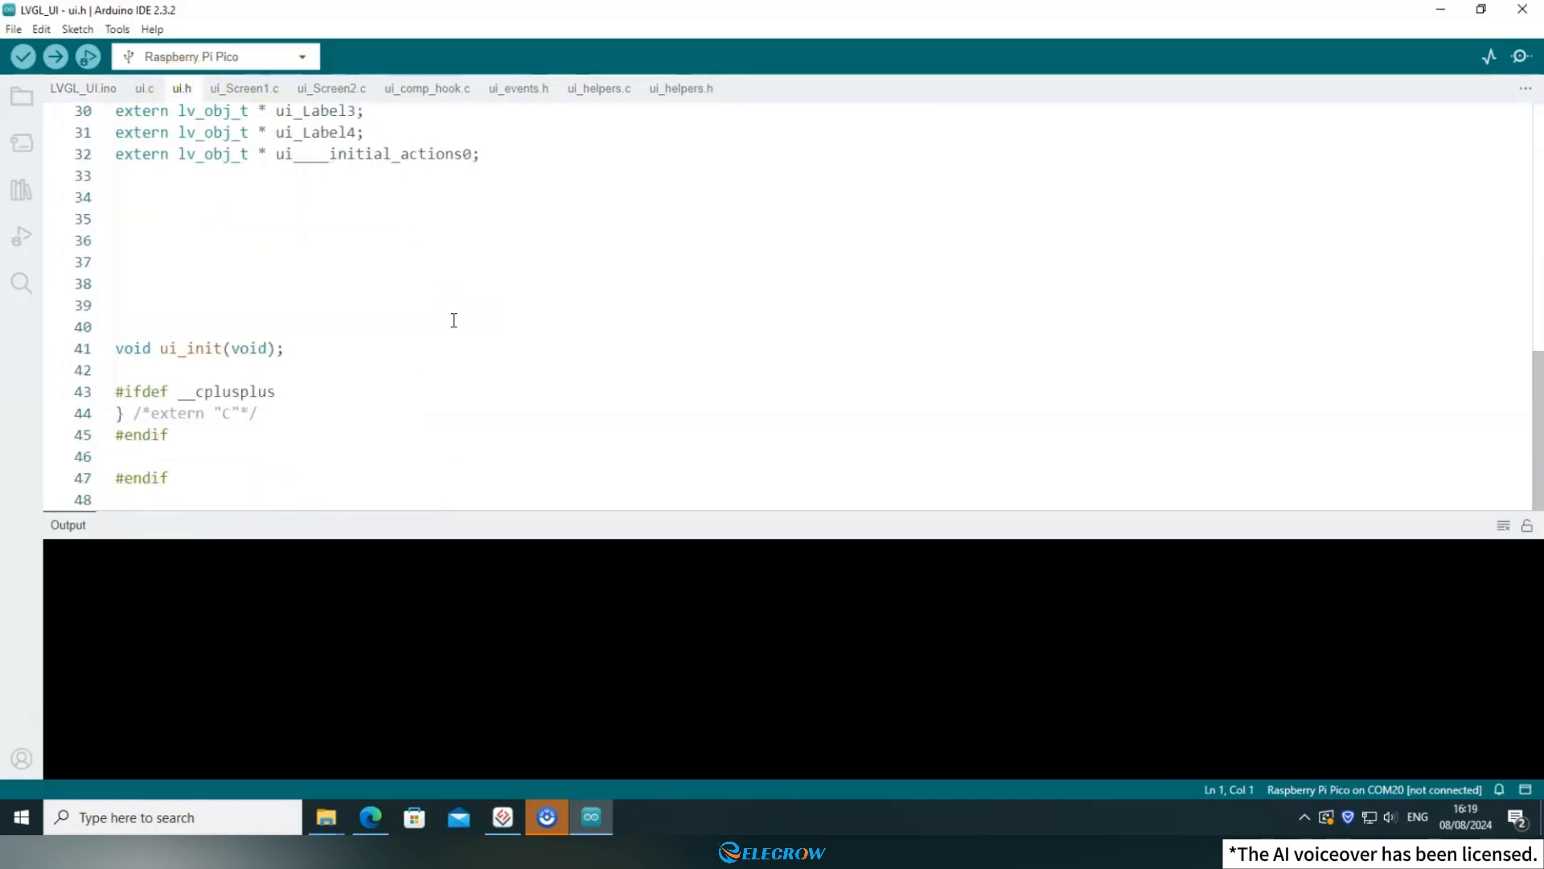
{"action": "left_click", "coordinate": [180, 347]}
{"action": "left_click_drag", "start_coordinate": [296, 347], "coordinate": [110, 350]}
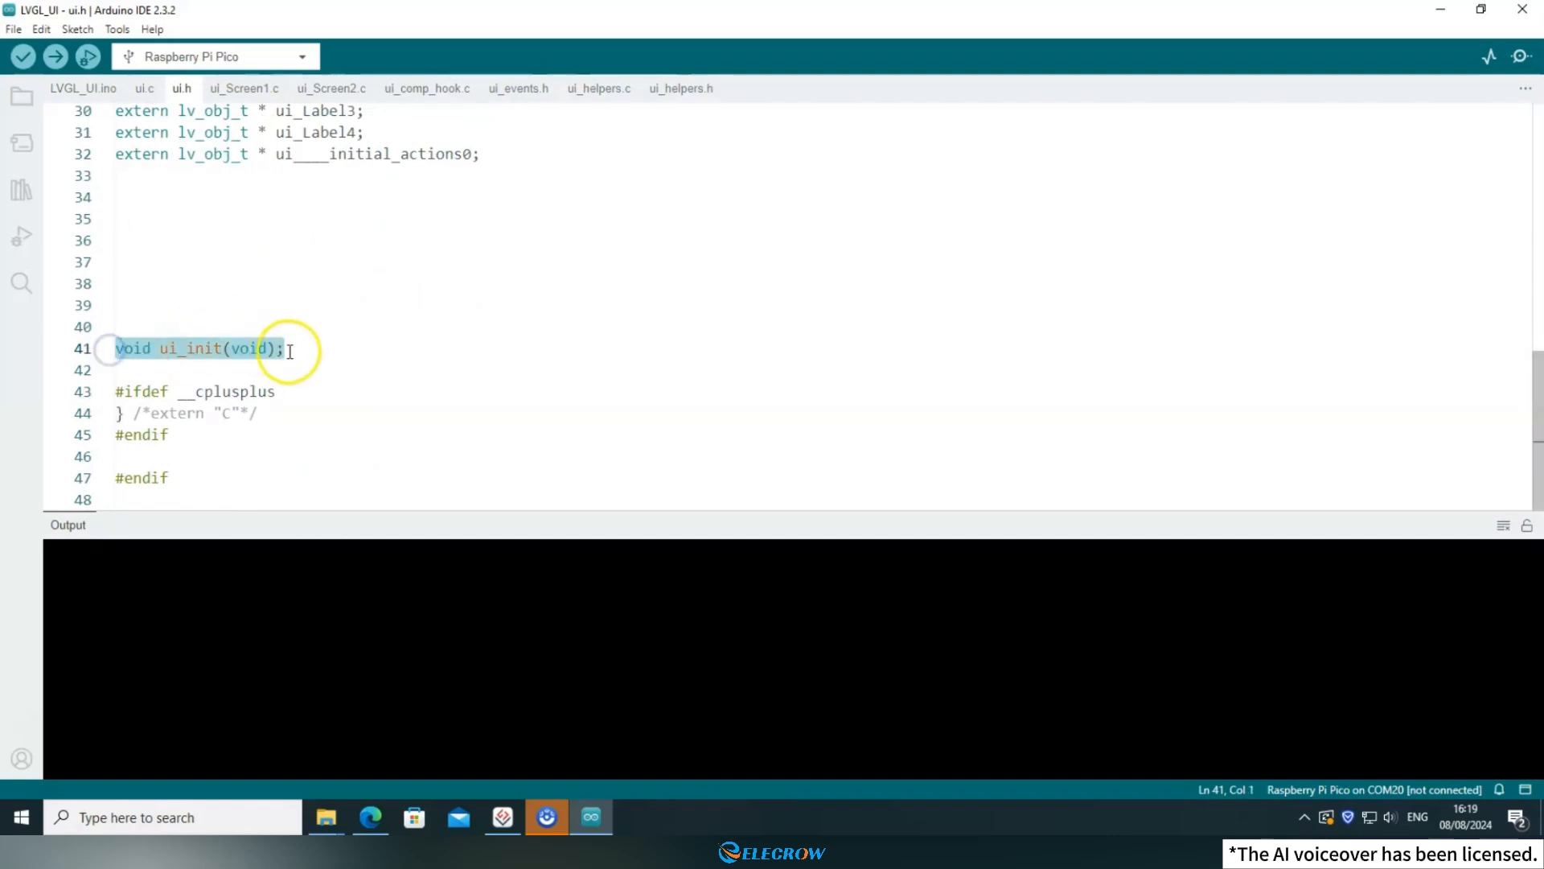
{"action": "left_click", "coordinate": [291, 352]}
Find the ui_init(void) definition at the end of ui.c and highlight its header.
{"action": "left_click", "coordinate": [142, 90]}
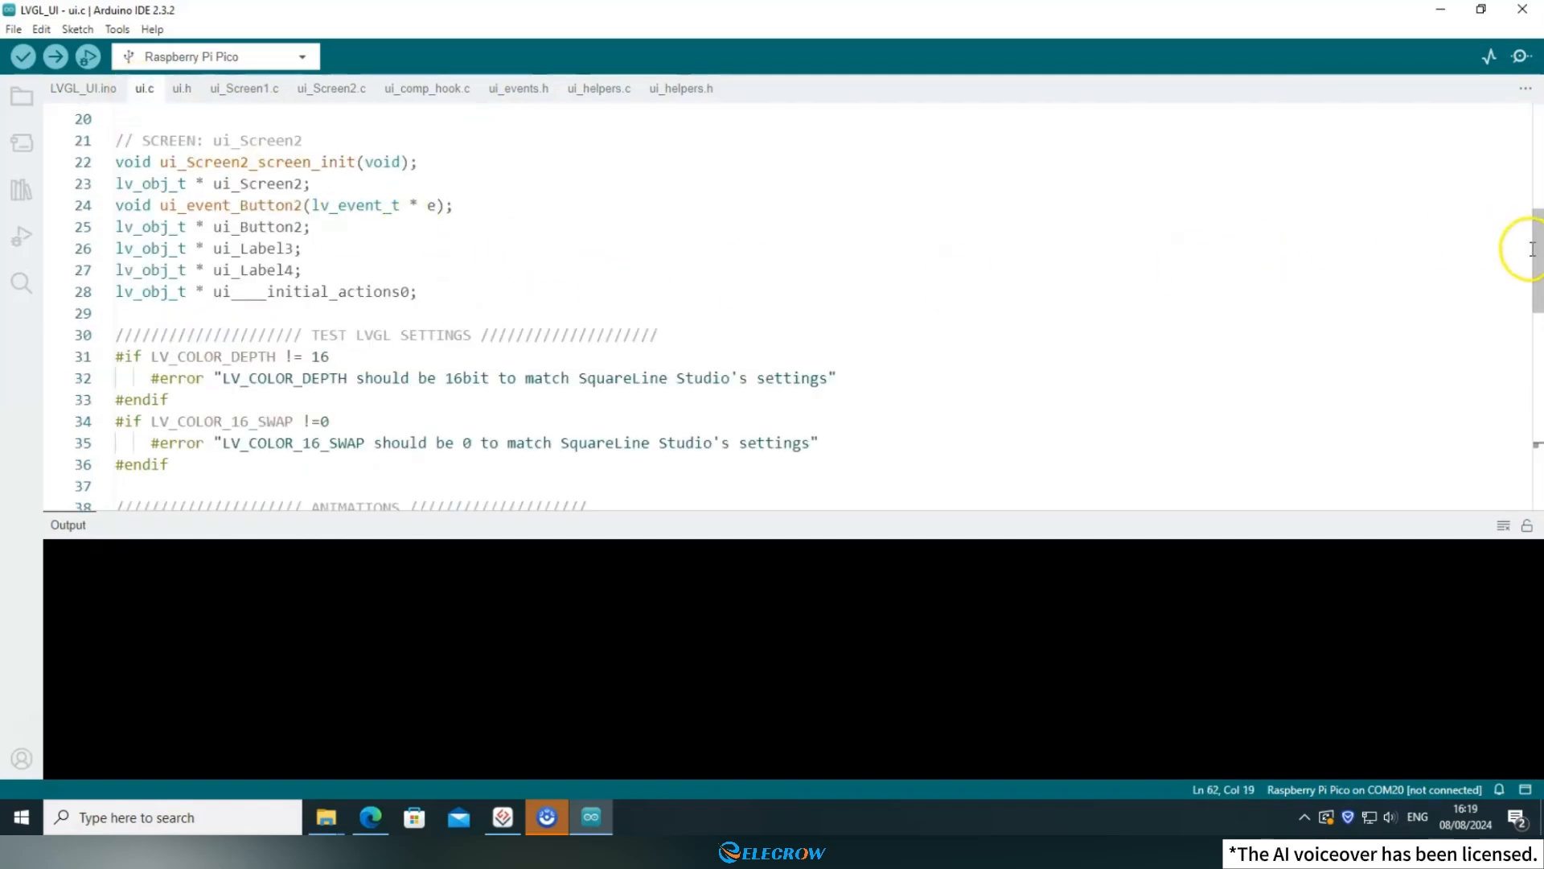
{"action": "scroll", "coordinate": [1516, 249], "scroll_direction": "down", "scroll_amount": 3}
{"action": "scroll", "coordinate": [804, 305], "scroll_direction": "down", "scroll_amount": 9}
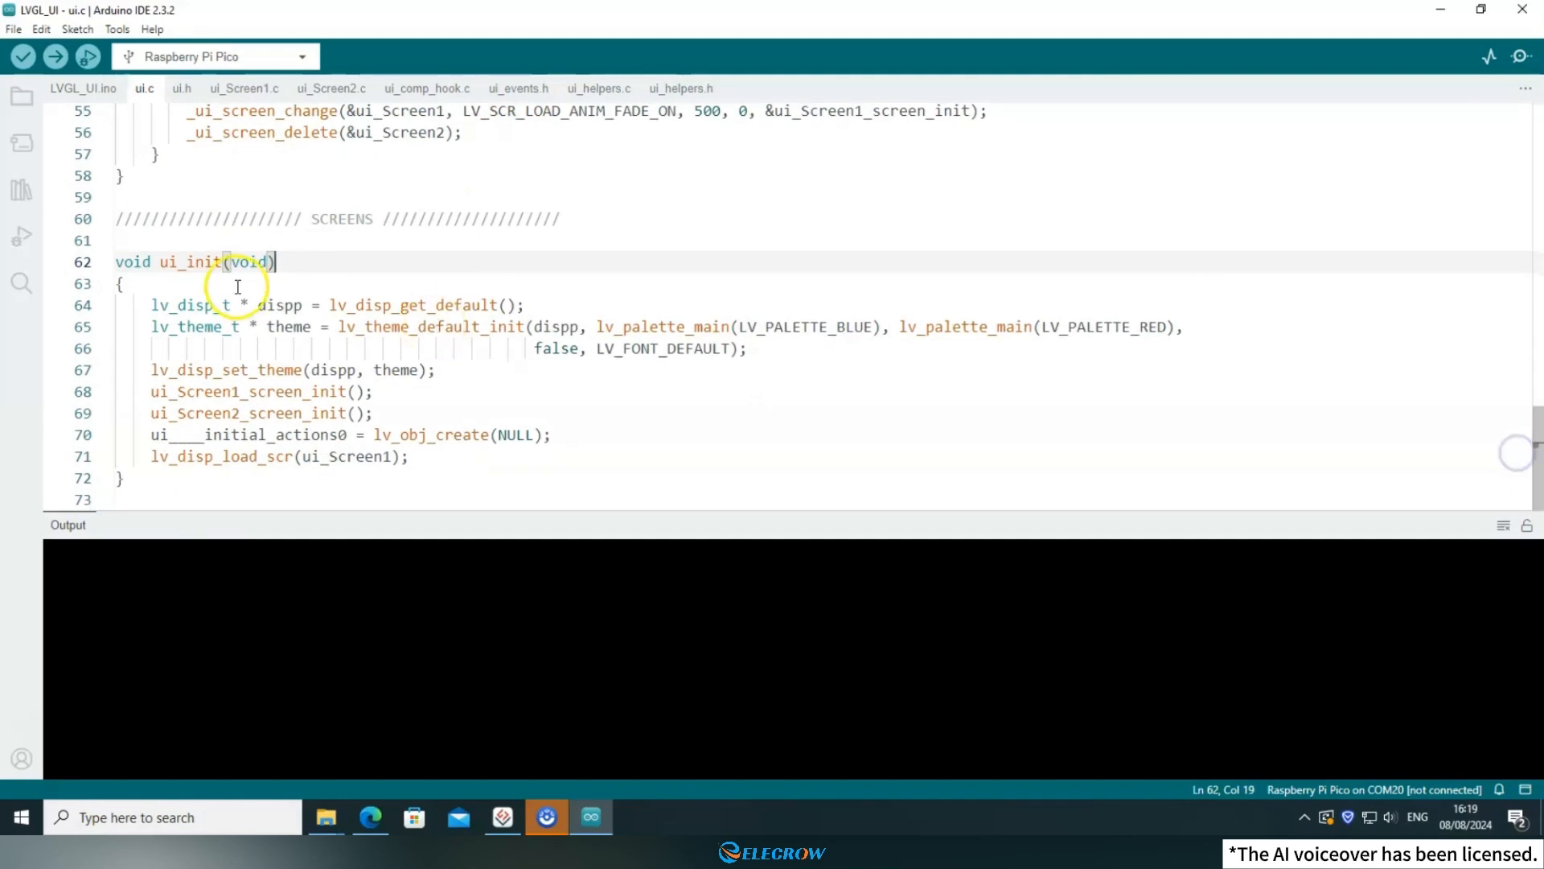
{"action": "left_click_drag", "start_coordinate": [275, 261], "coordinate": [48, 248]}
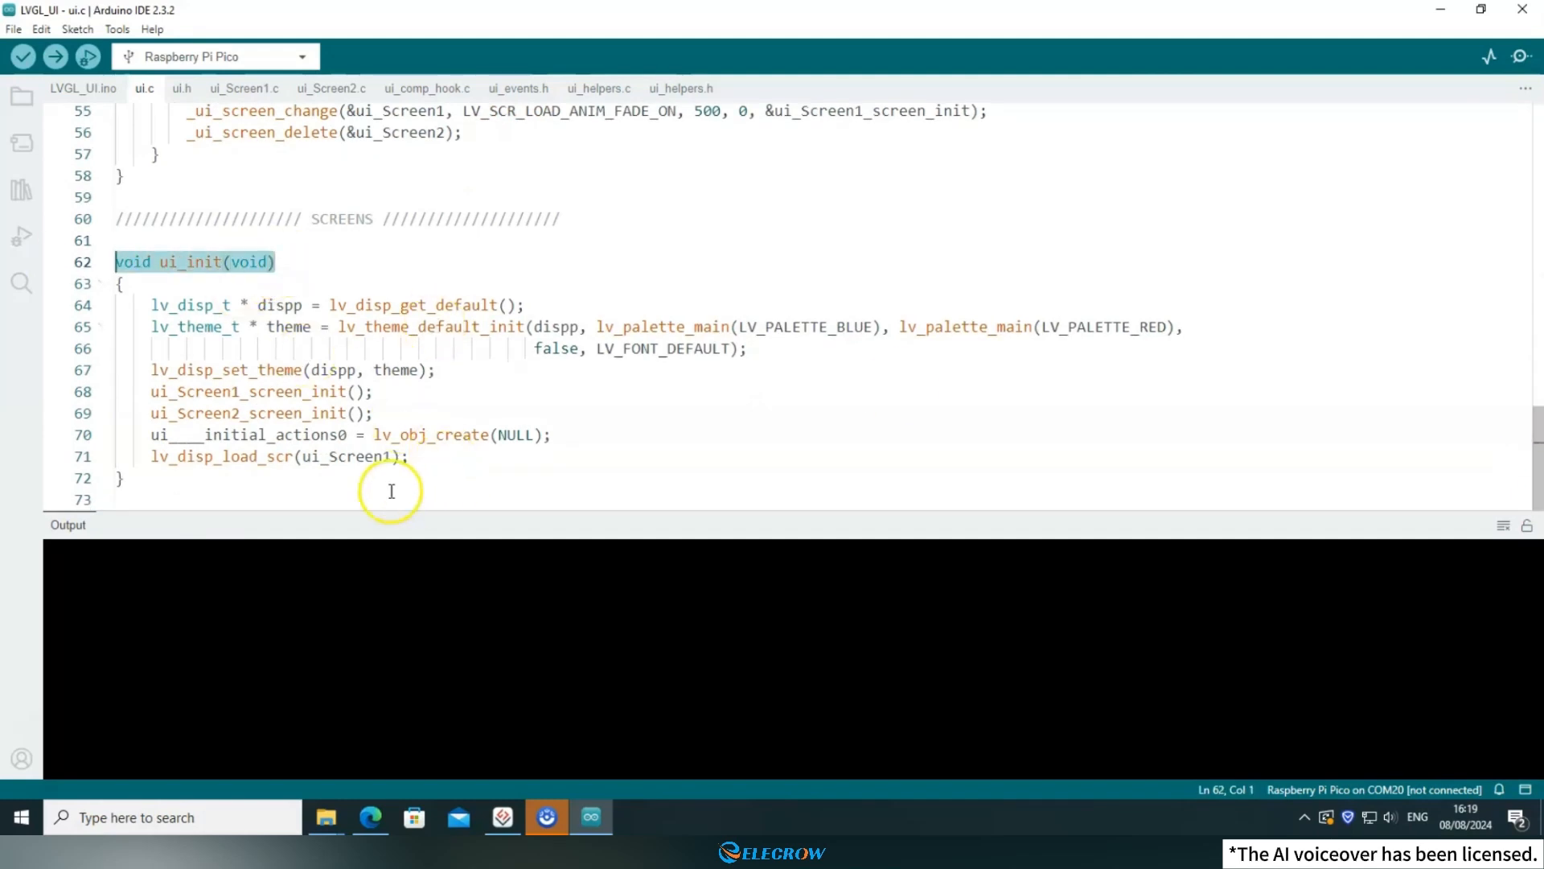
{"action": "left_click", "coordinate": [329, 481]}
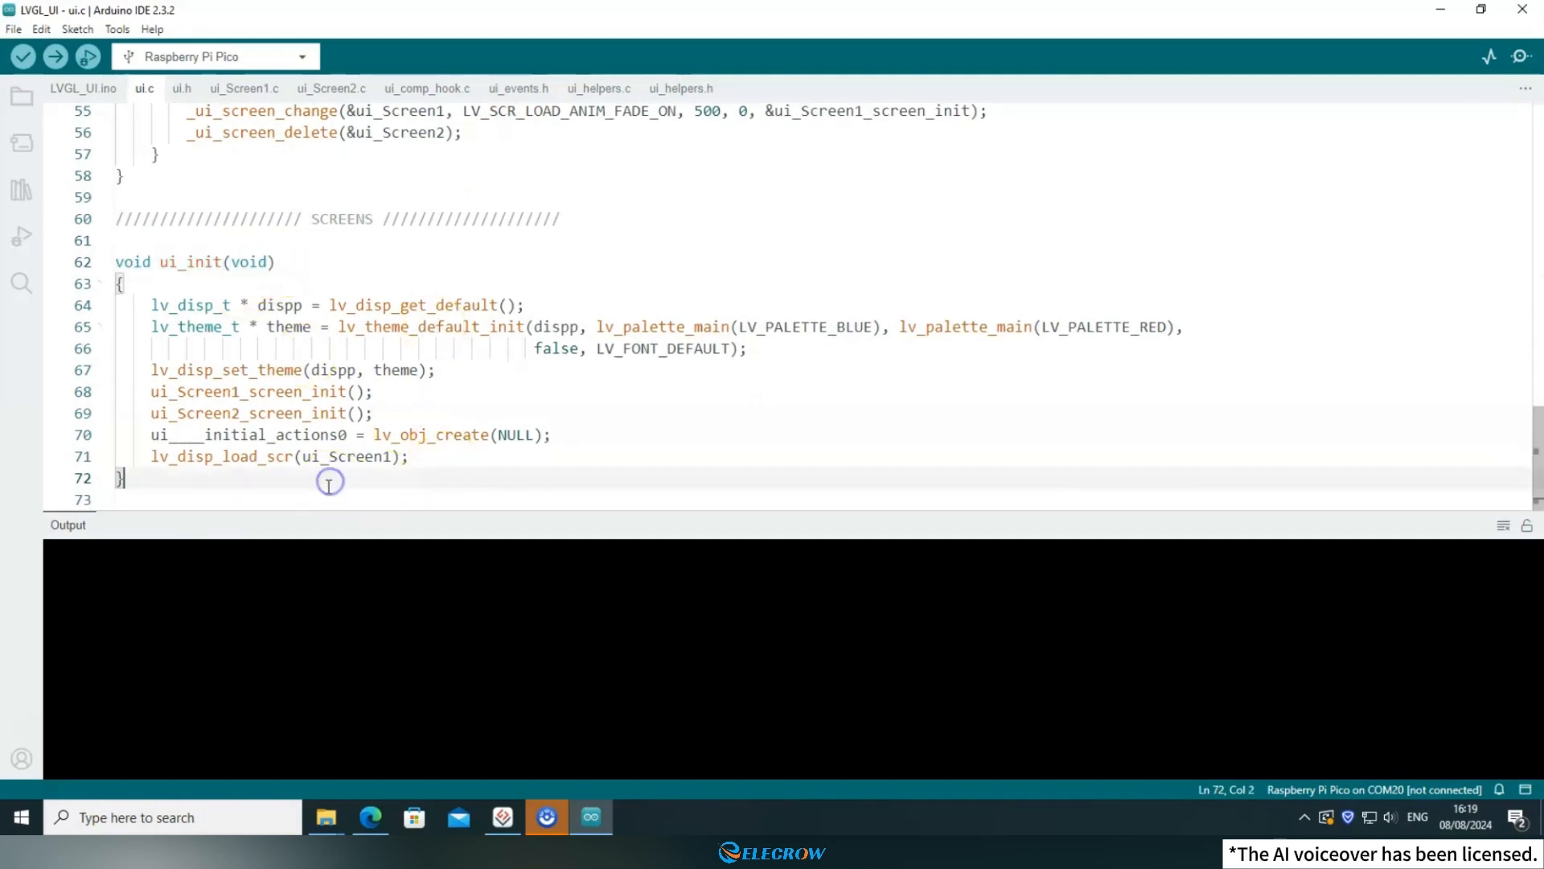
In LVGL_UI.ino, review the display and input driver setup code, the loop() function and the ui_init() call.
{"action": "left_click", "coordinate": [83, 89]}
{"action": "left_click_drag", "start_coordinate": [495, 312], "coordinate": [160, 181]}
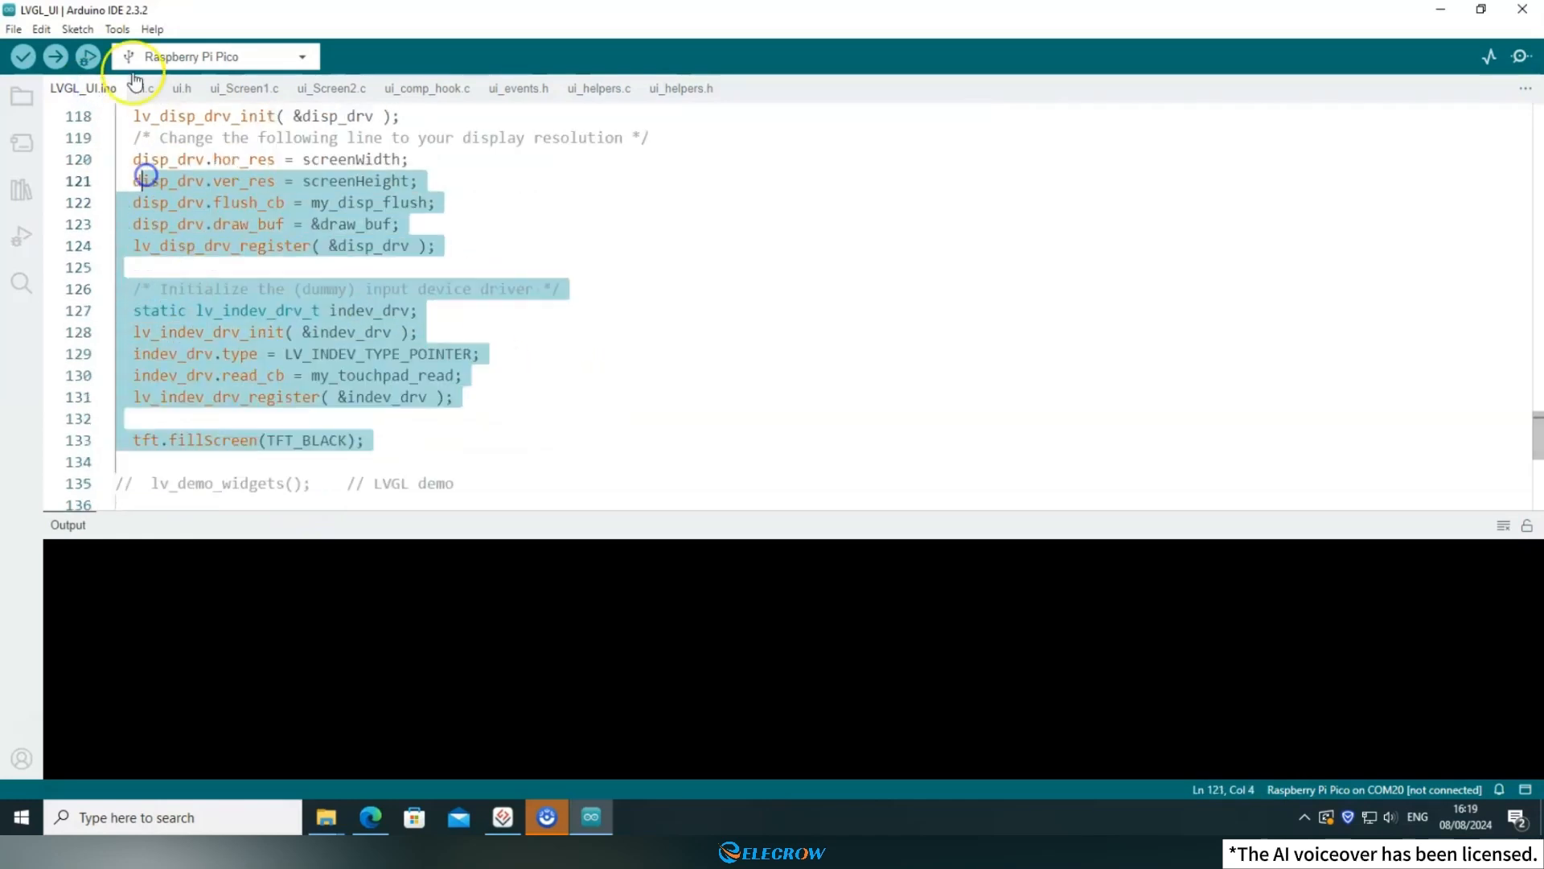
{"action": "left_click", "coordinate": [1348, 359]}
{"action": "scroll", "coordinate": [1064, 398], "scroll_direction": "down", "scroll_amount": 3}
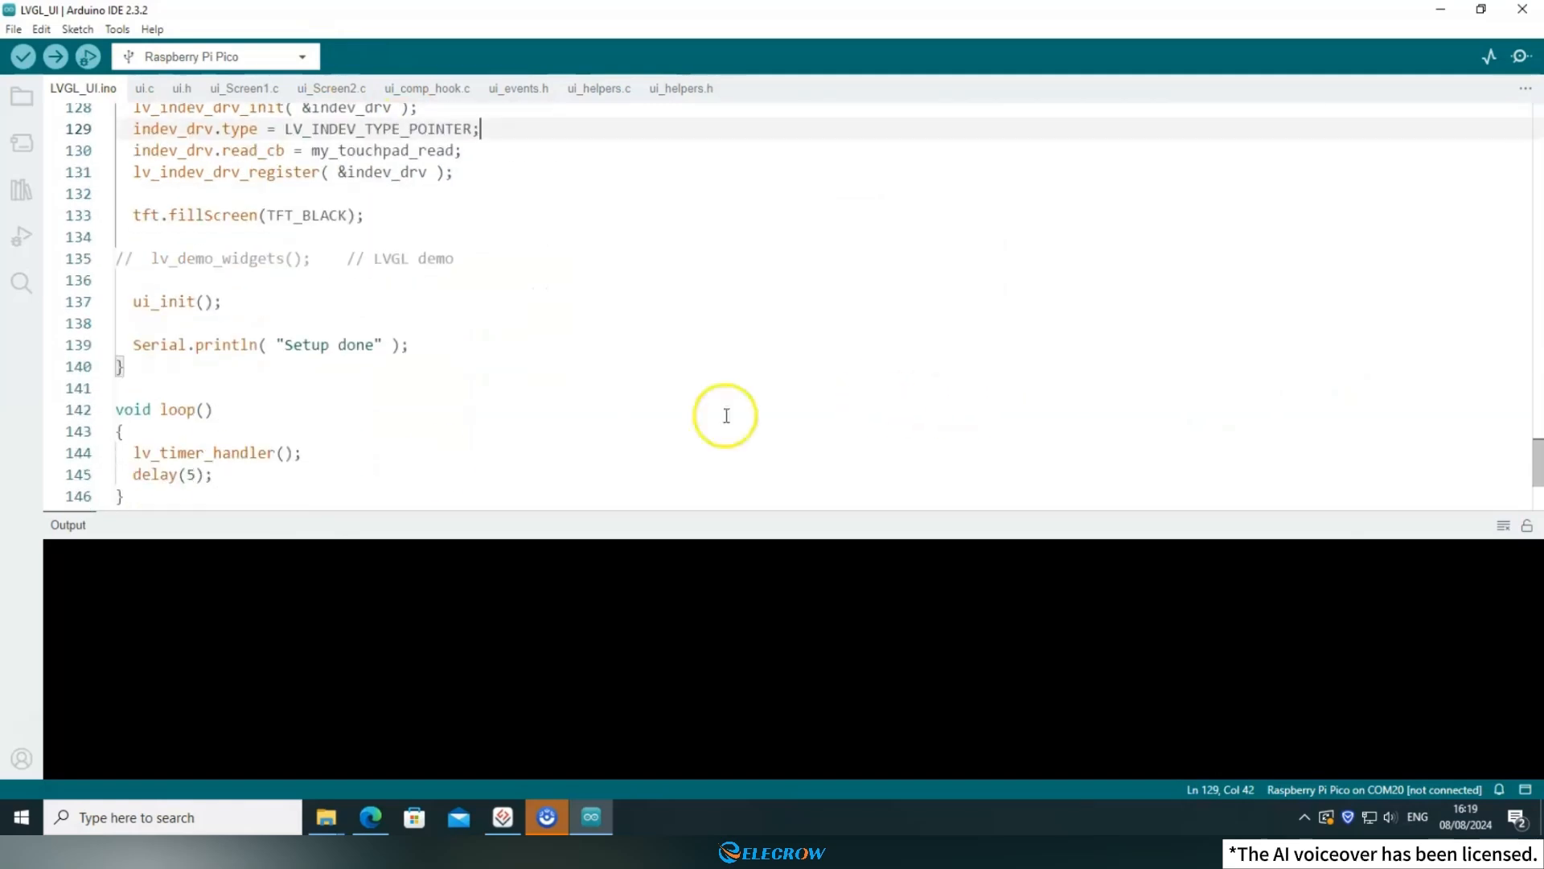
{"action": "left_click", "coordinate": [230, 481]}
{"action": "left_click_drag", "start_coordinate": [230, 481], "coordinate": [133, 400]}
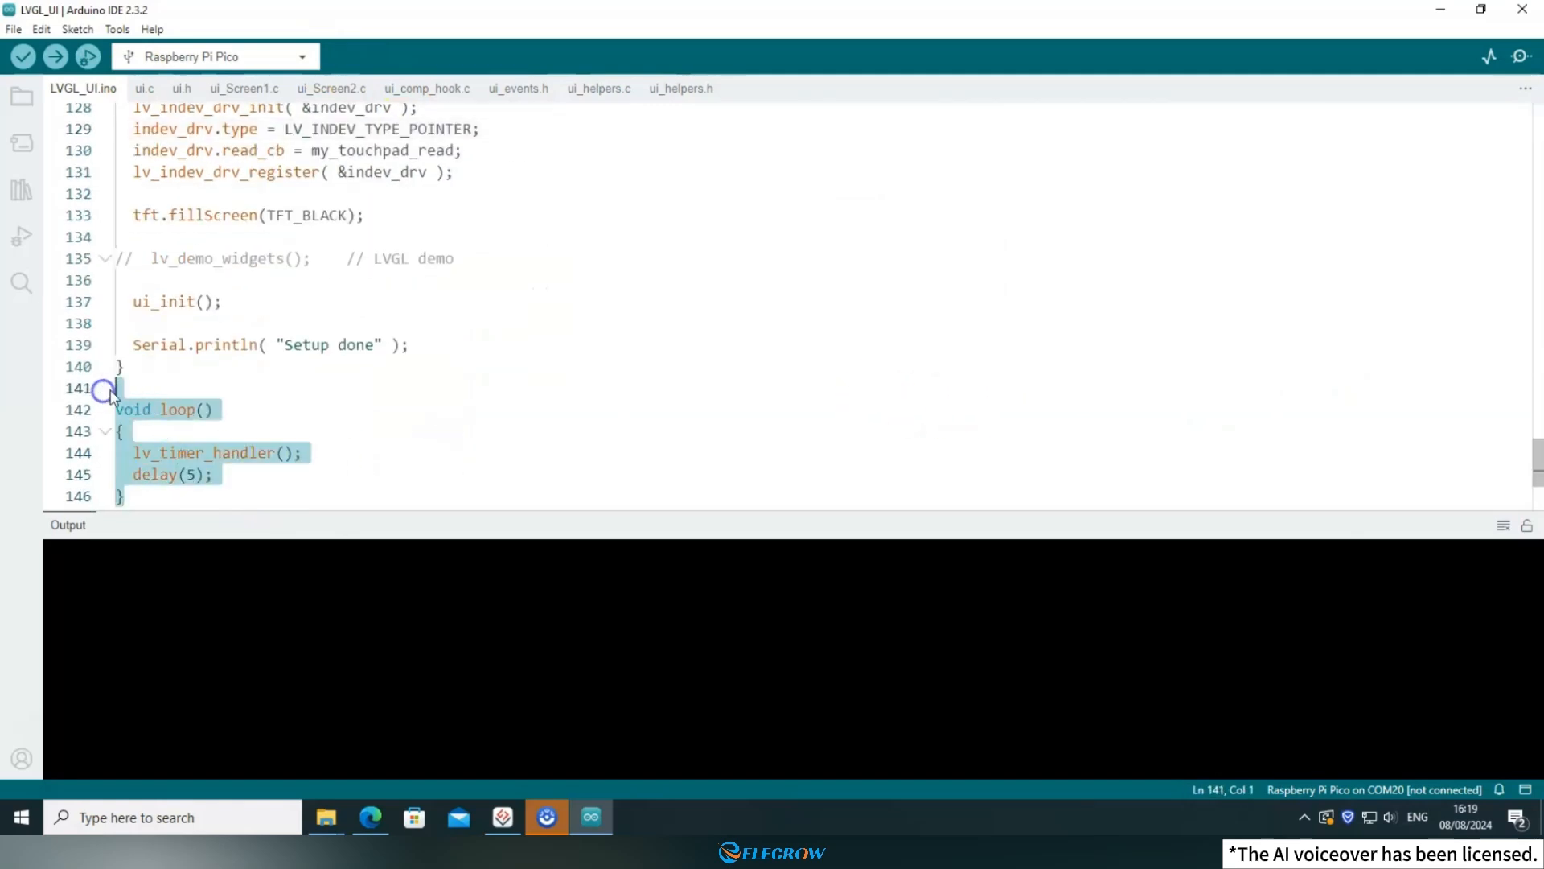
{"action": "left_click", "coordinate": [241, 409]}
{"action": "scroll", "coordinate": [241, 407], "scroll_direction": "up", "scroll_amount": 1}
{"action": "left_click", "coordinate": [386, 346]}
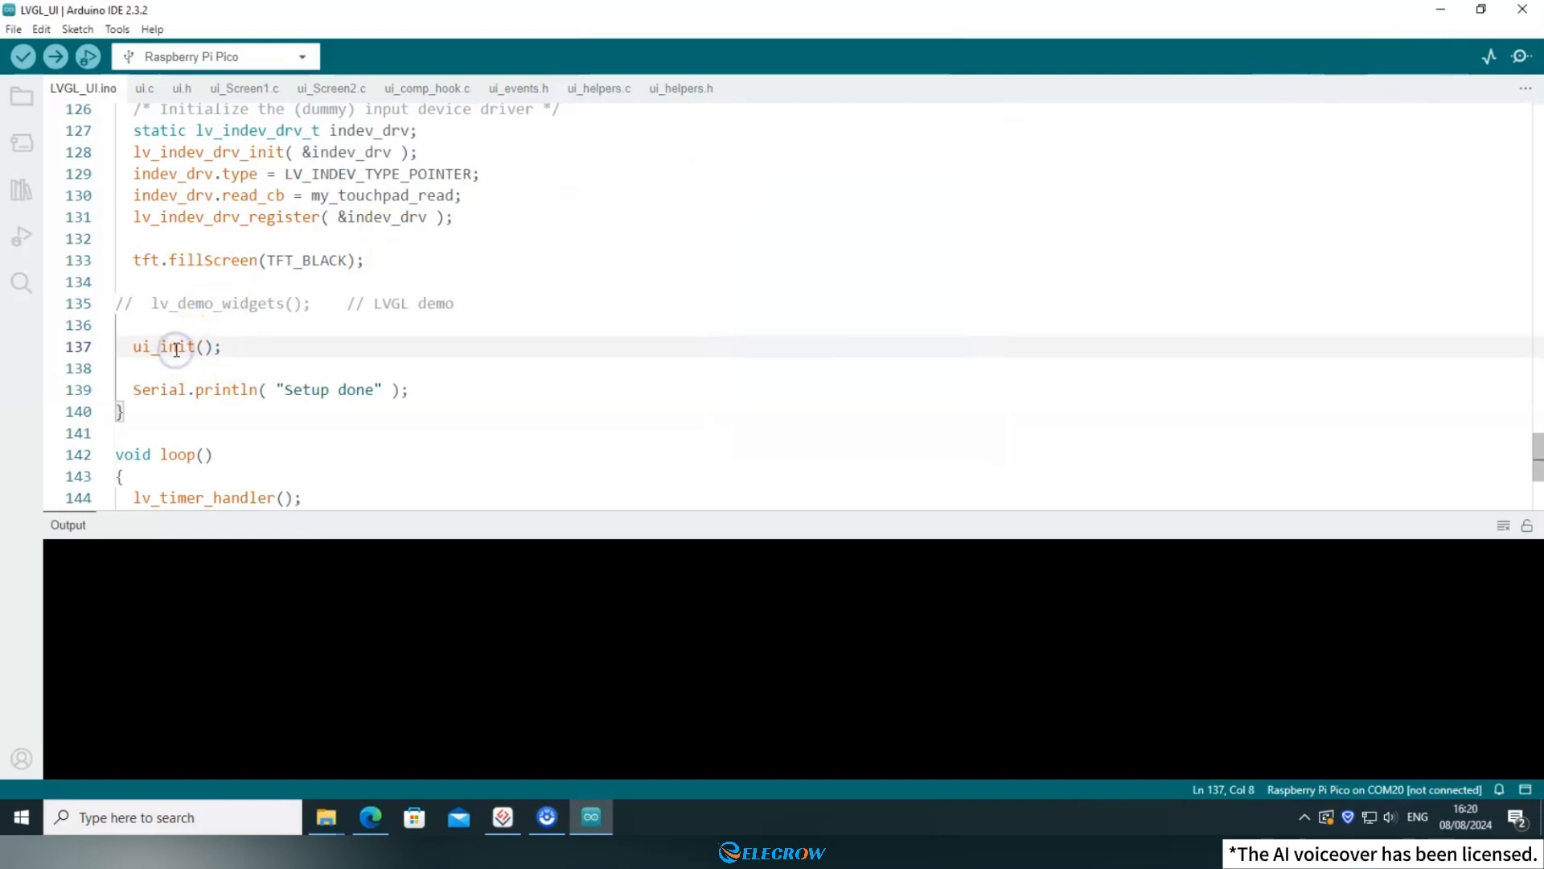
Examine the body of ui_init in ui.c, highlighting both screen init calls and the lv_disp_load_scr(ui_Screen1) line.
{"action": "left_click", "coordinate": [147, 94]}
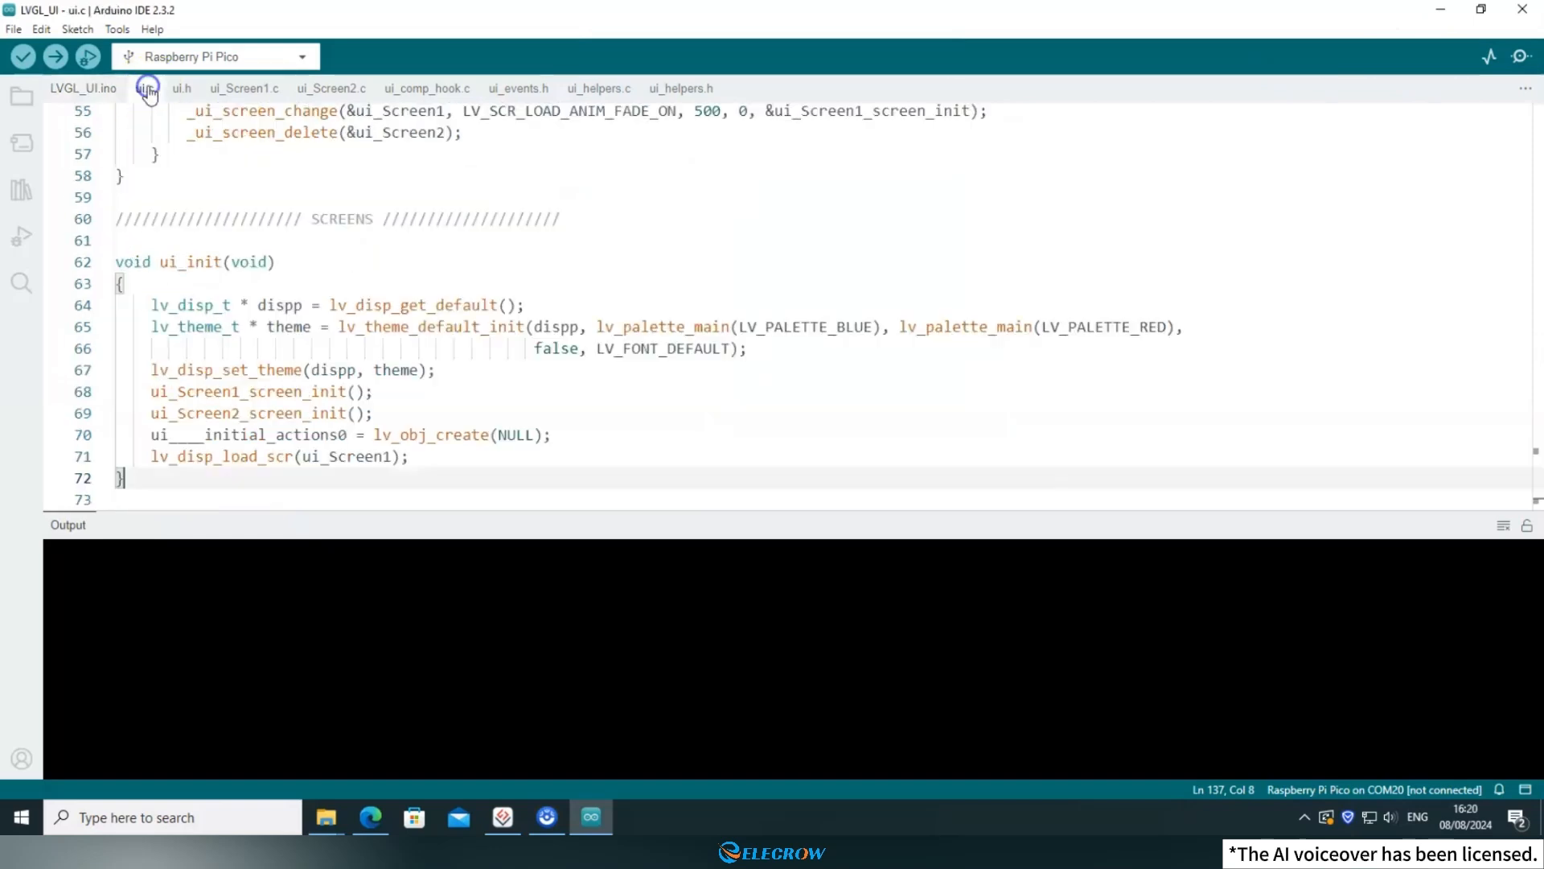
{"action": "left_click", "coordinate": [306, 260]}
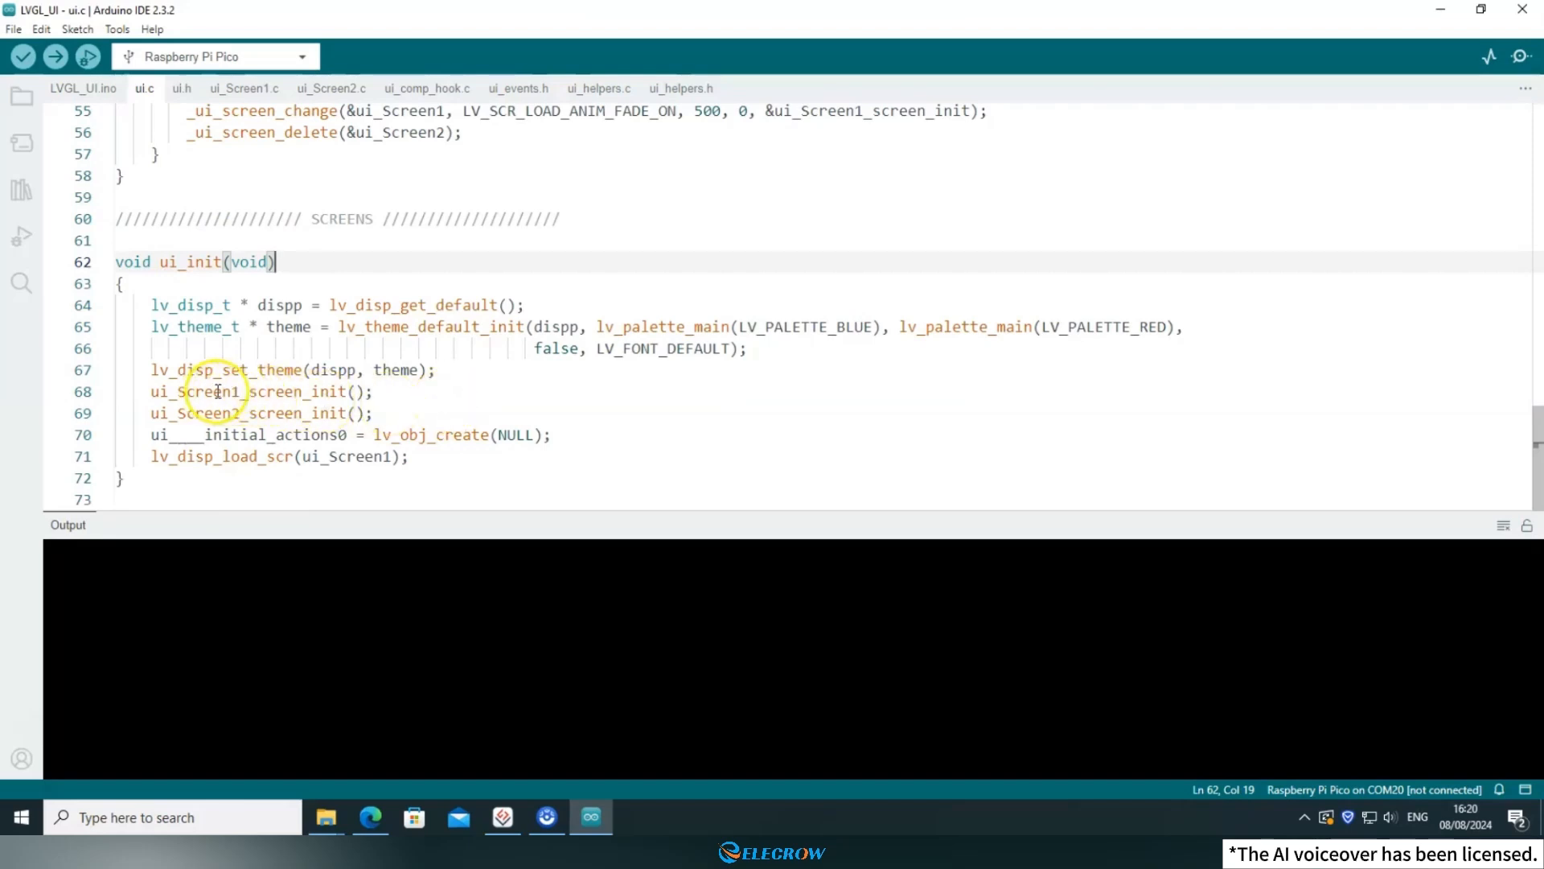
{"action": "double_click", "coordinate": [259, 392]}
{"action": "double_click", "coordinate": [262, 414]}
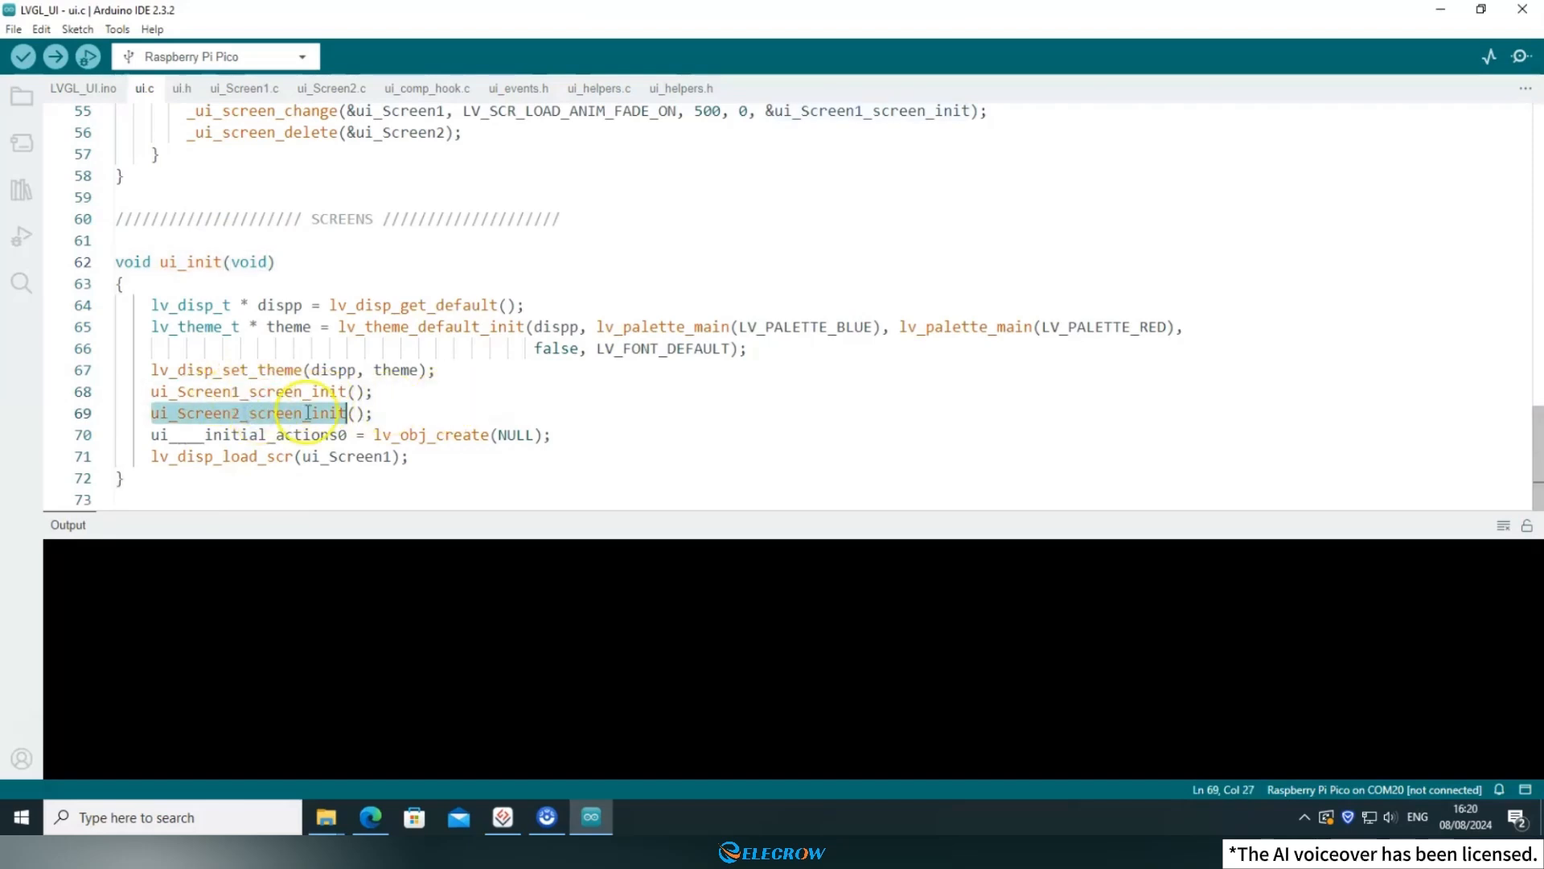
{"action": "left_click_drag", "start_coordinate": [413, 411], "coordinate": [144, 393]}
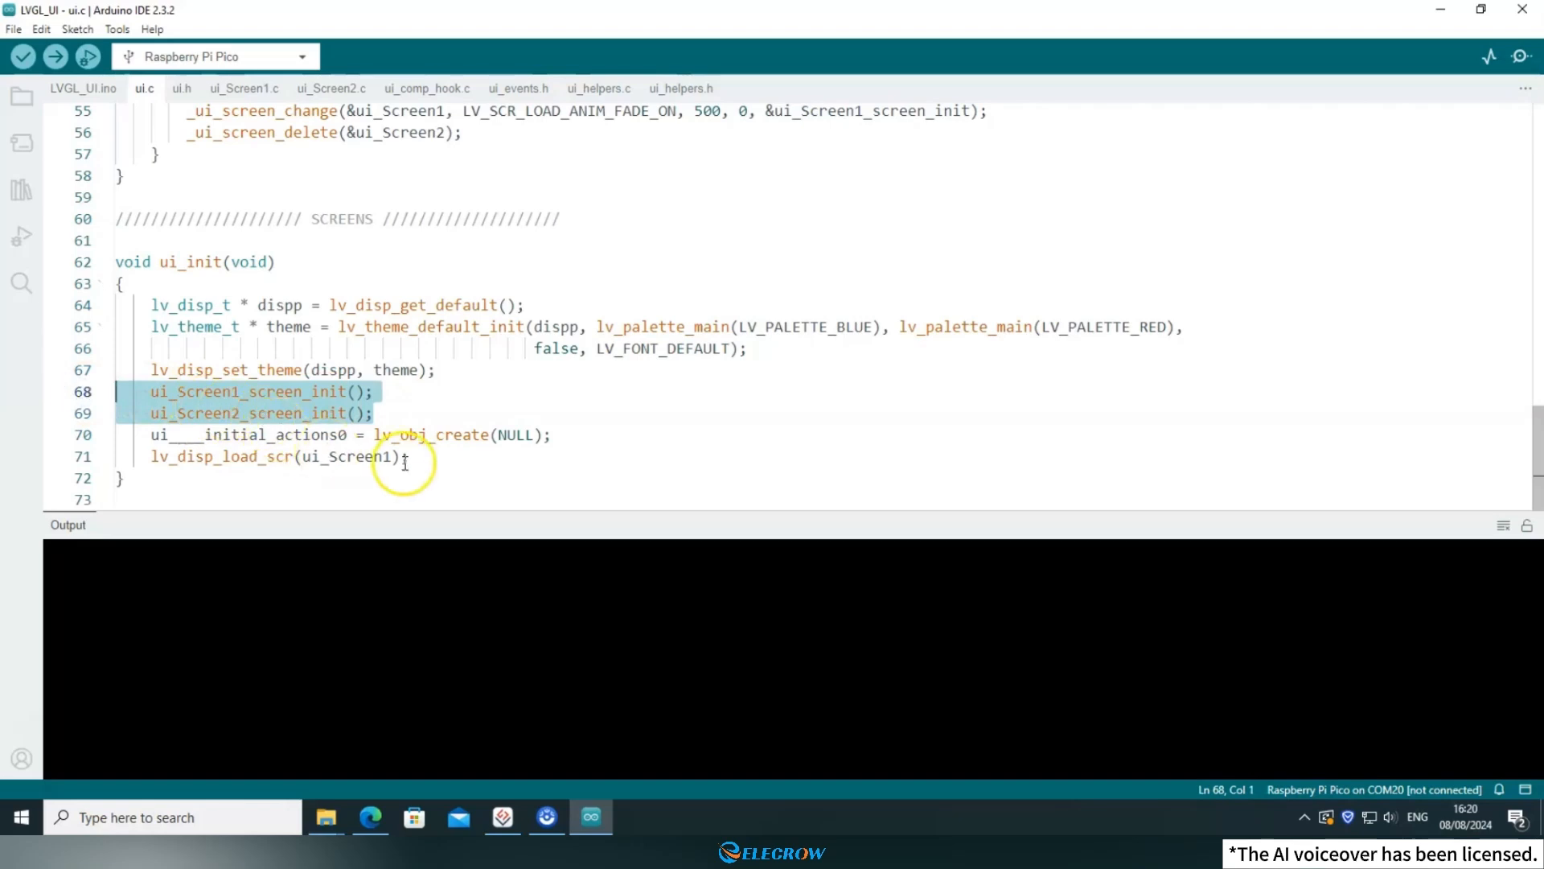
{"action": "left_click_drag", "start_coordinate": [407, 456], "coordinate": [230, 456]}
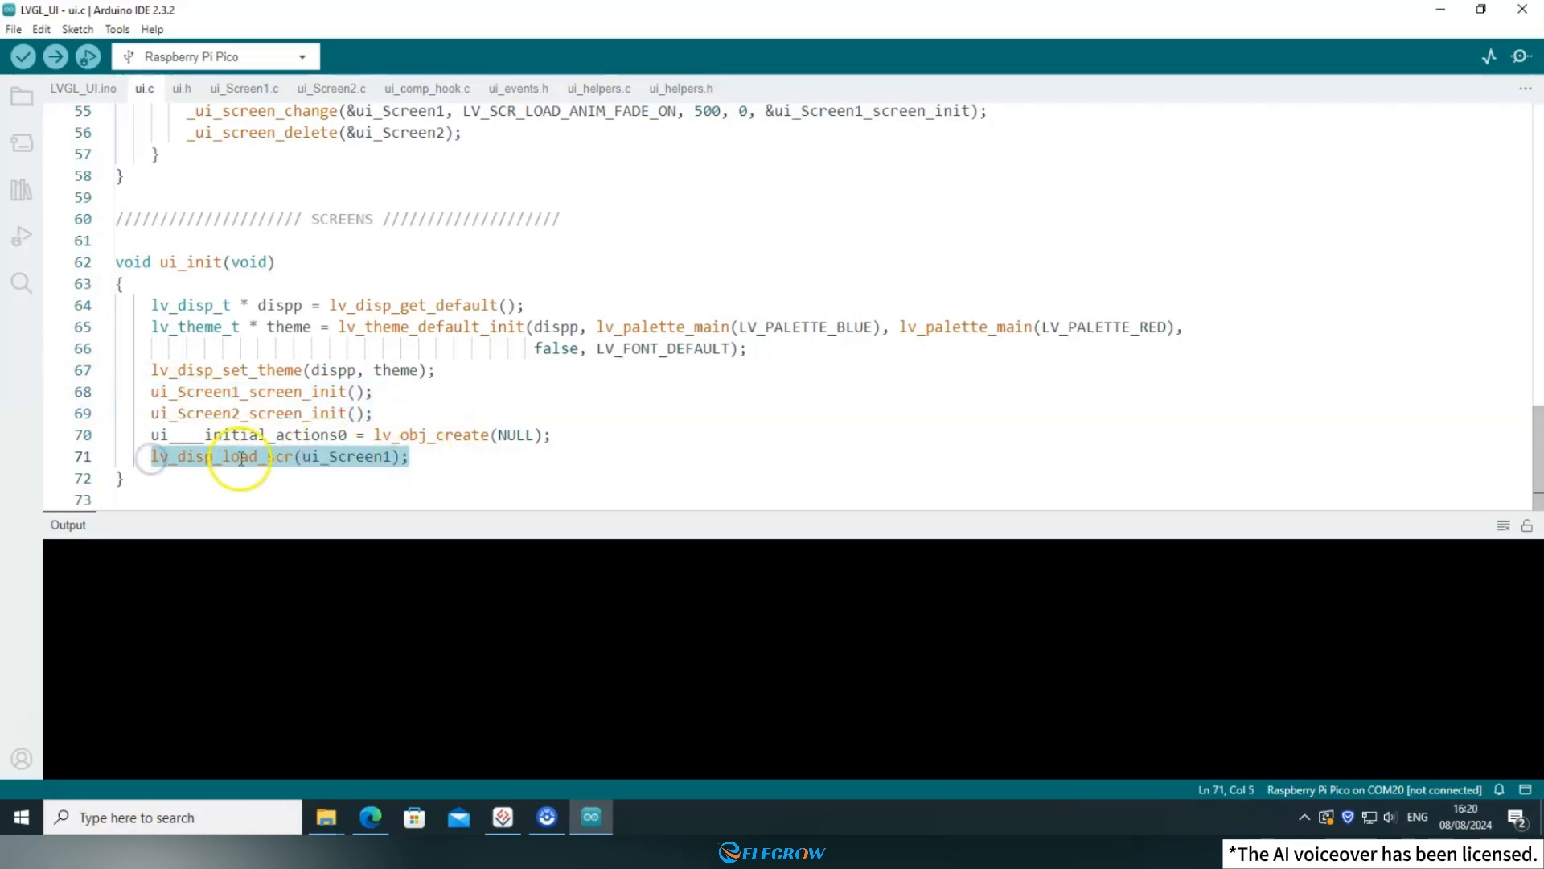
{"action": "double_click", "coordinate": [366, 457]}
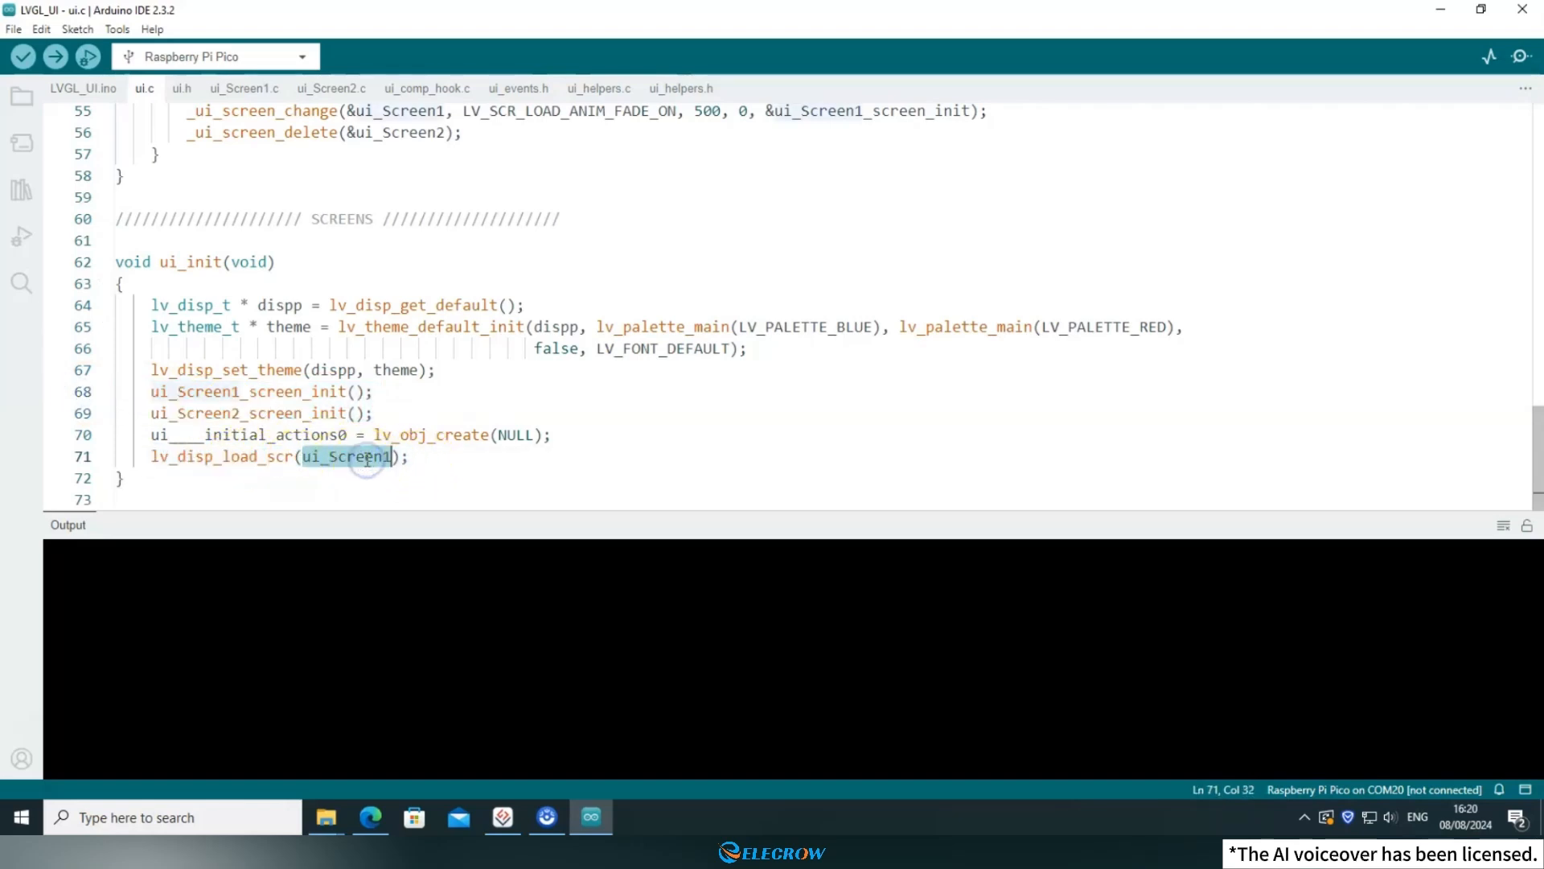
{"action": "left_click", "coordinate": [418, 461]}
{"action": "left_click", "coordinate": [285, 391]}
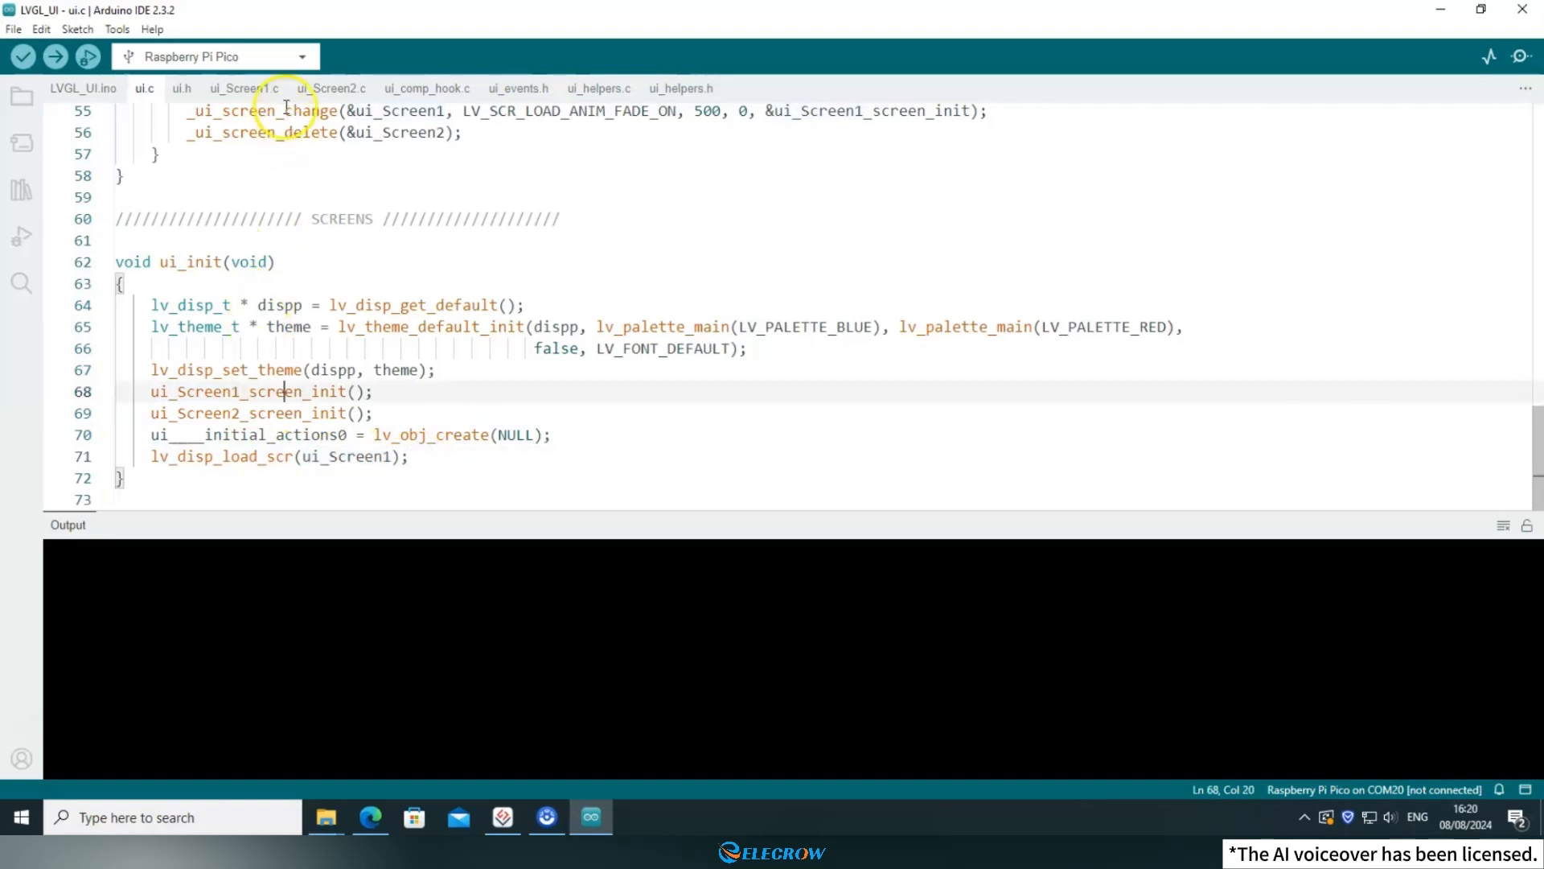
Open ui_Screen1.c and examine the ui_Screen1_screen_init function header and the lines creating ui_Screen1 and ui_Button1.
{"action": "left_click", "coordinate": [250, 88]}
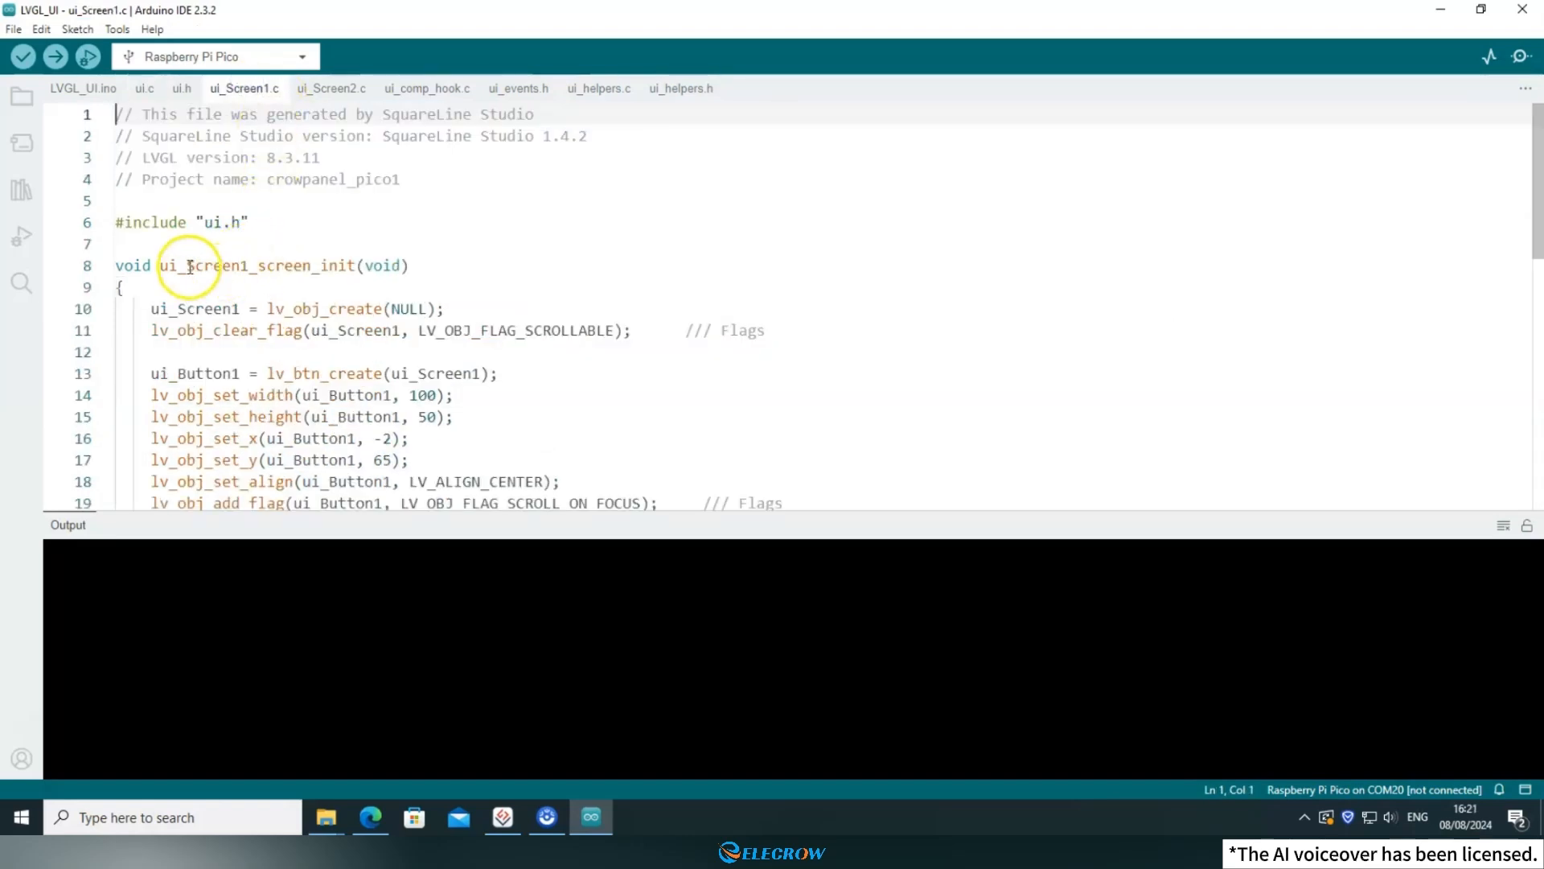
{"action": "left_click_drag", "start_coordinate": [155, 263], "coordinate": [438, 264]}
{"action": "left_click", "coordinate": [438, 265]}
{"action": "scroll", "coordinate": [440, 271], "scroll_direction": "down", "scroll_amount": 1}
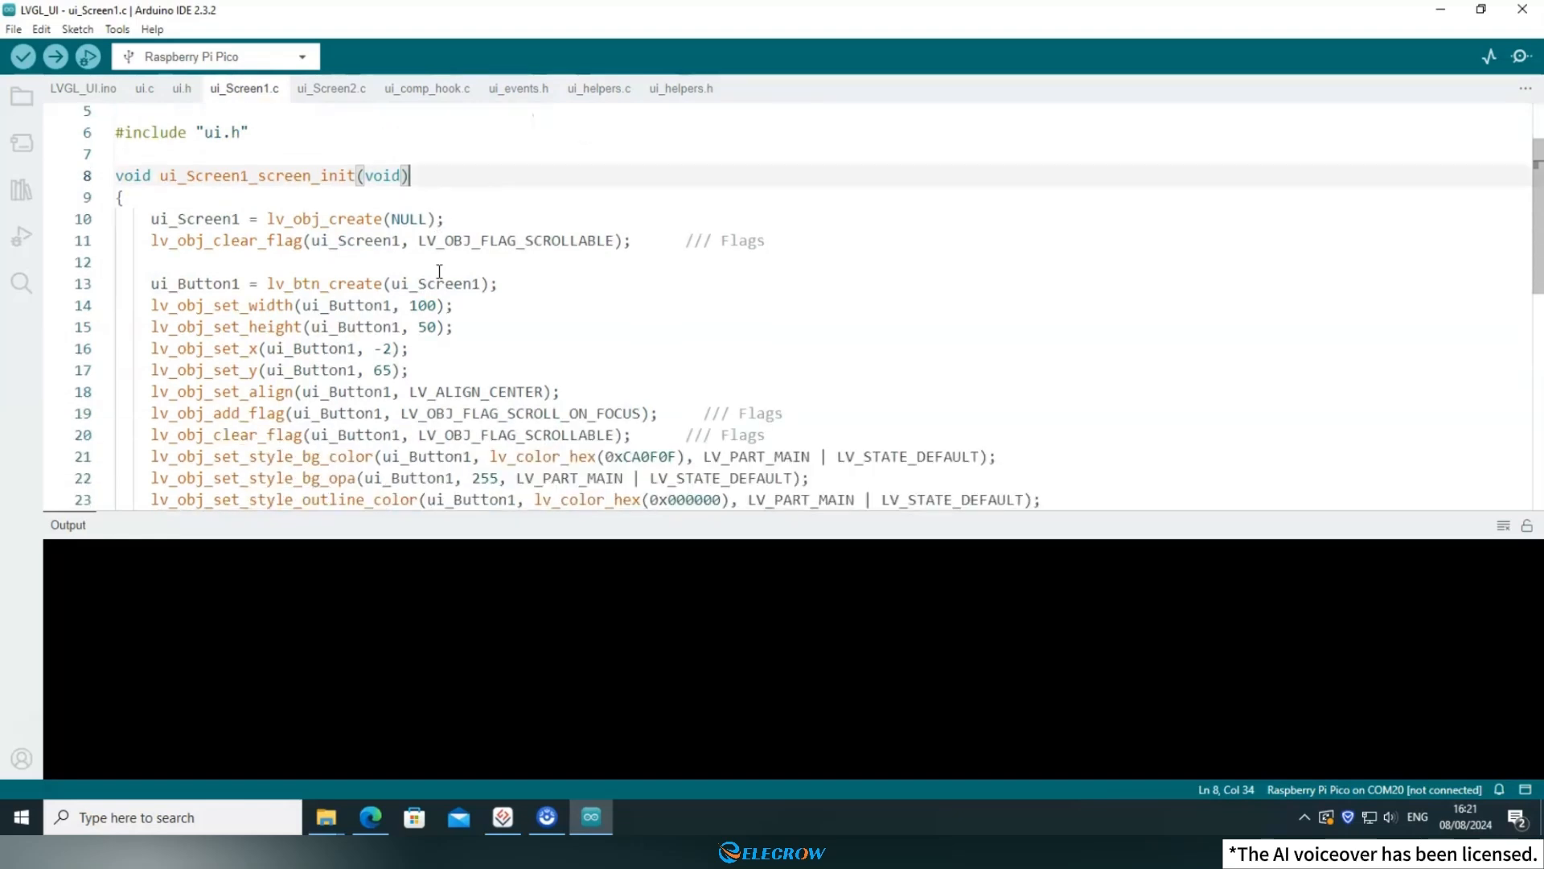
{"action": "left_click_drag", "start_coordinate": [150, 218], "coordinate": [427, 217]}
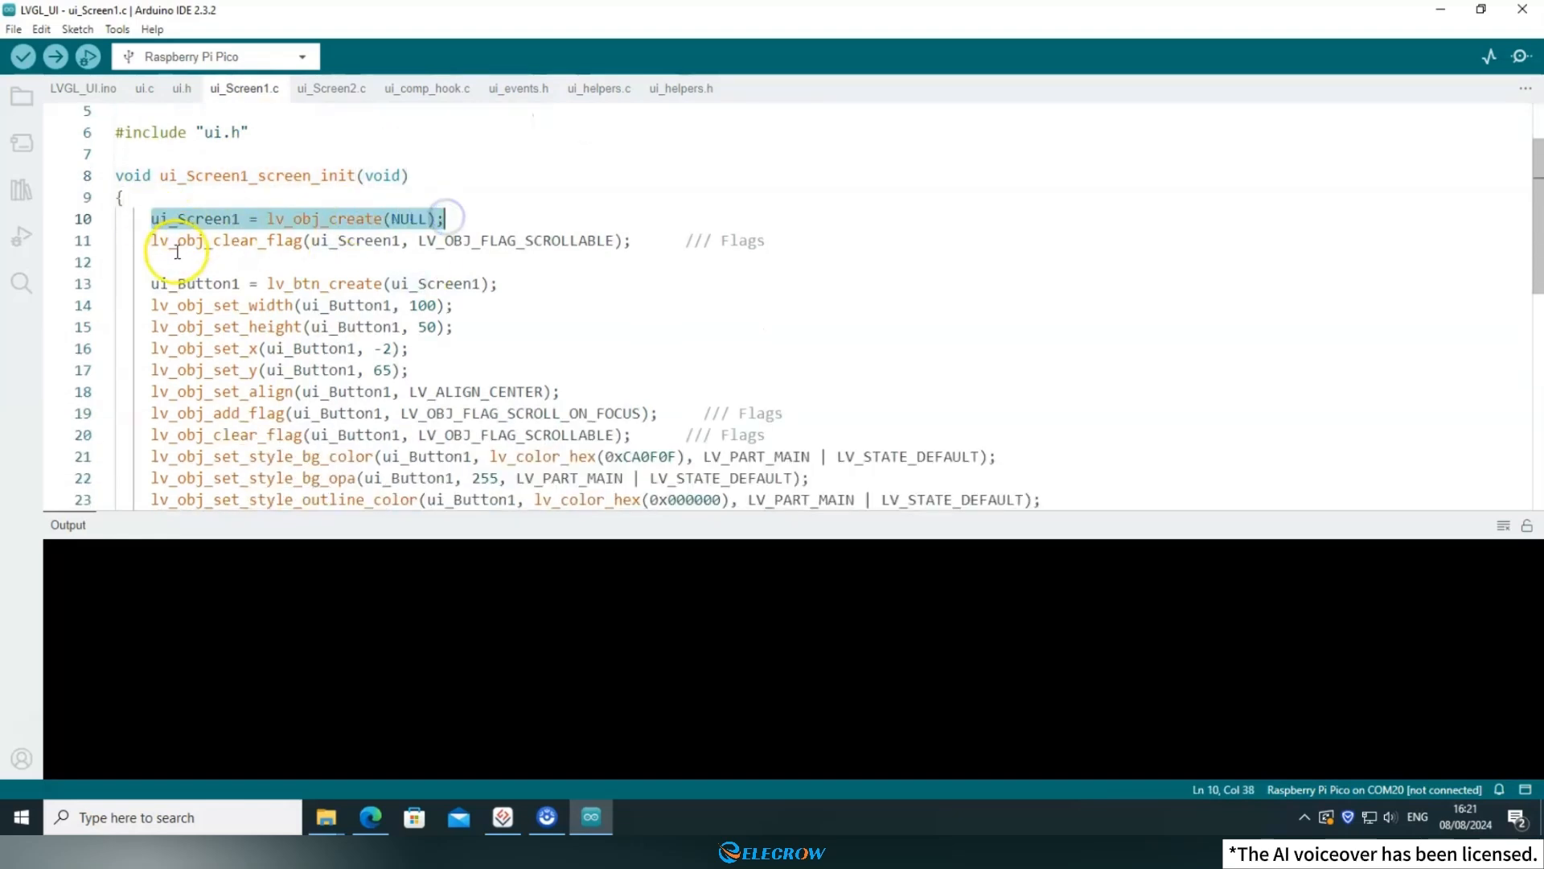
{"action": "double_click", "coordinate": [155, 283]}
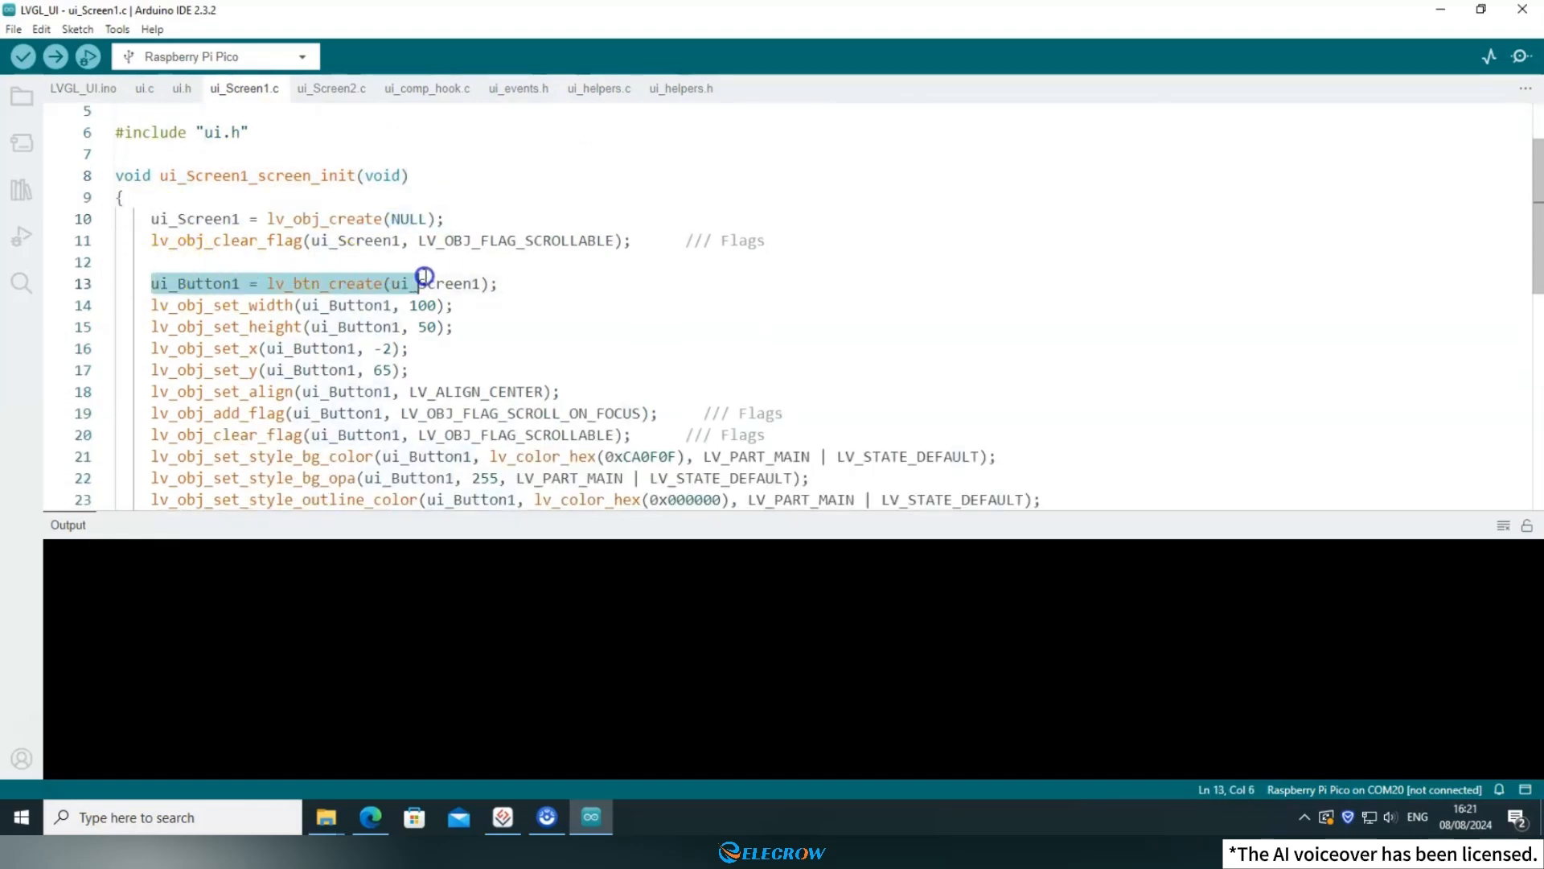
{"action": "left_click", "coordinate": [516, 281]}
Examine the code that creates ui_Label1 on the button and ui_Label2 on the screen in ui_Screen1.c.
{"action": "scroll", "coordinate": [517, 280], "scroll_direction": "down", "scroll_amount": 4}
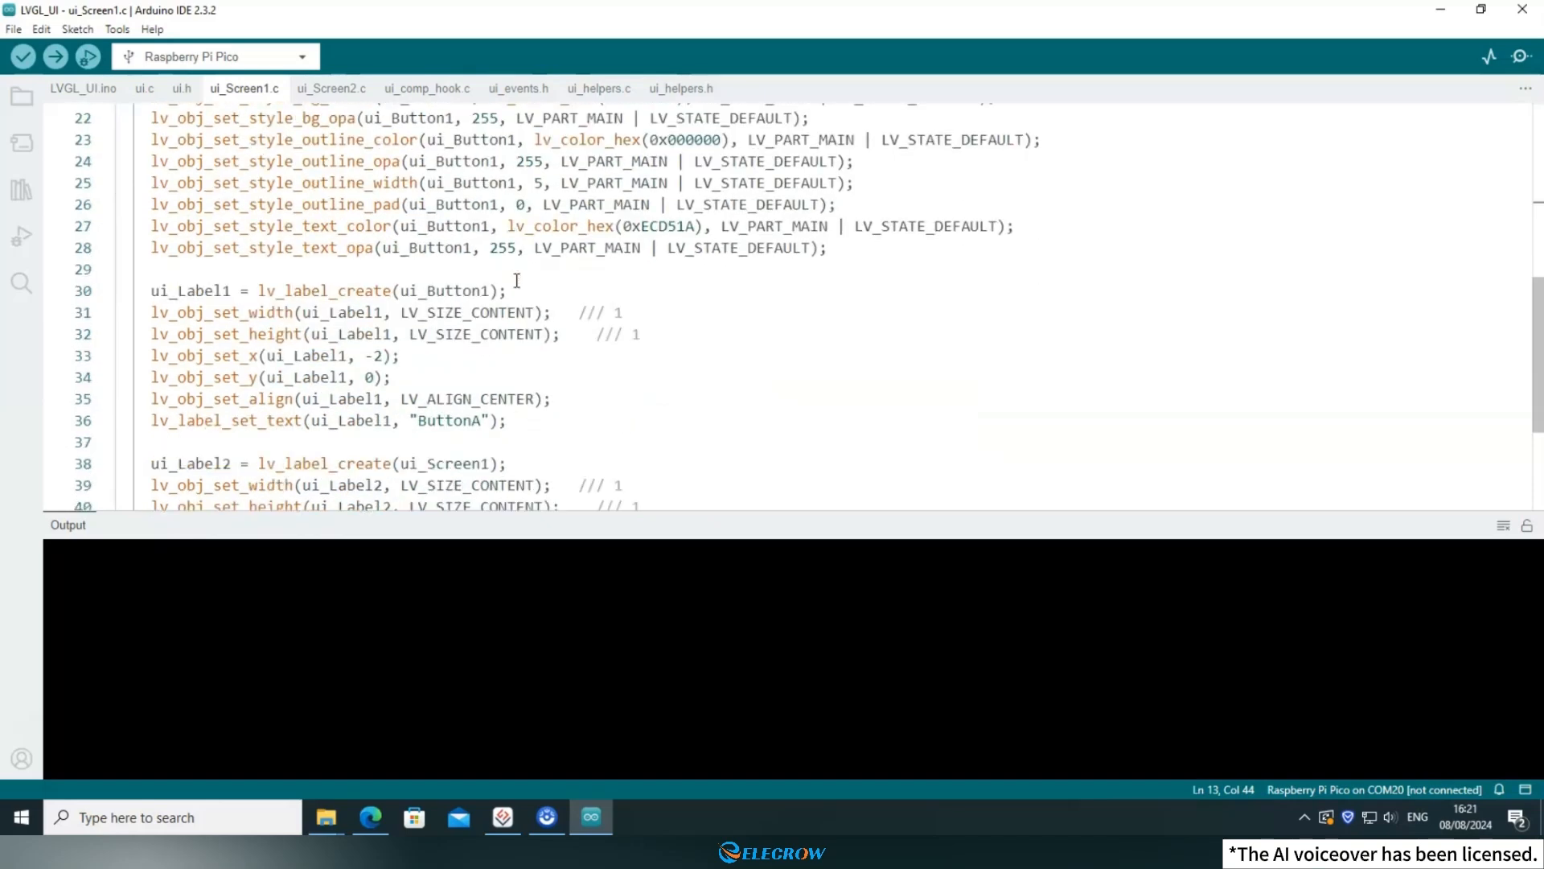
{"action": "left_click_drag", "start_coordinate": [151, 290], "coordinate": [222, 292]}
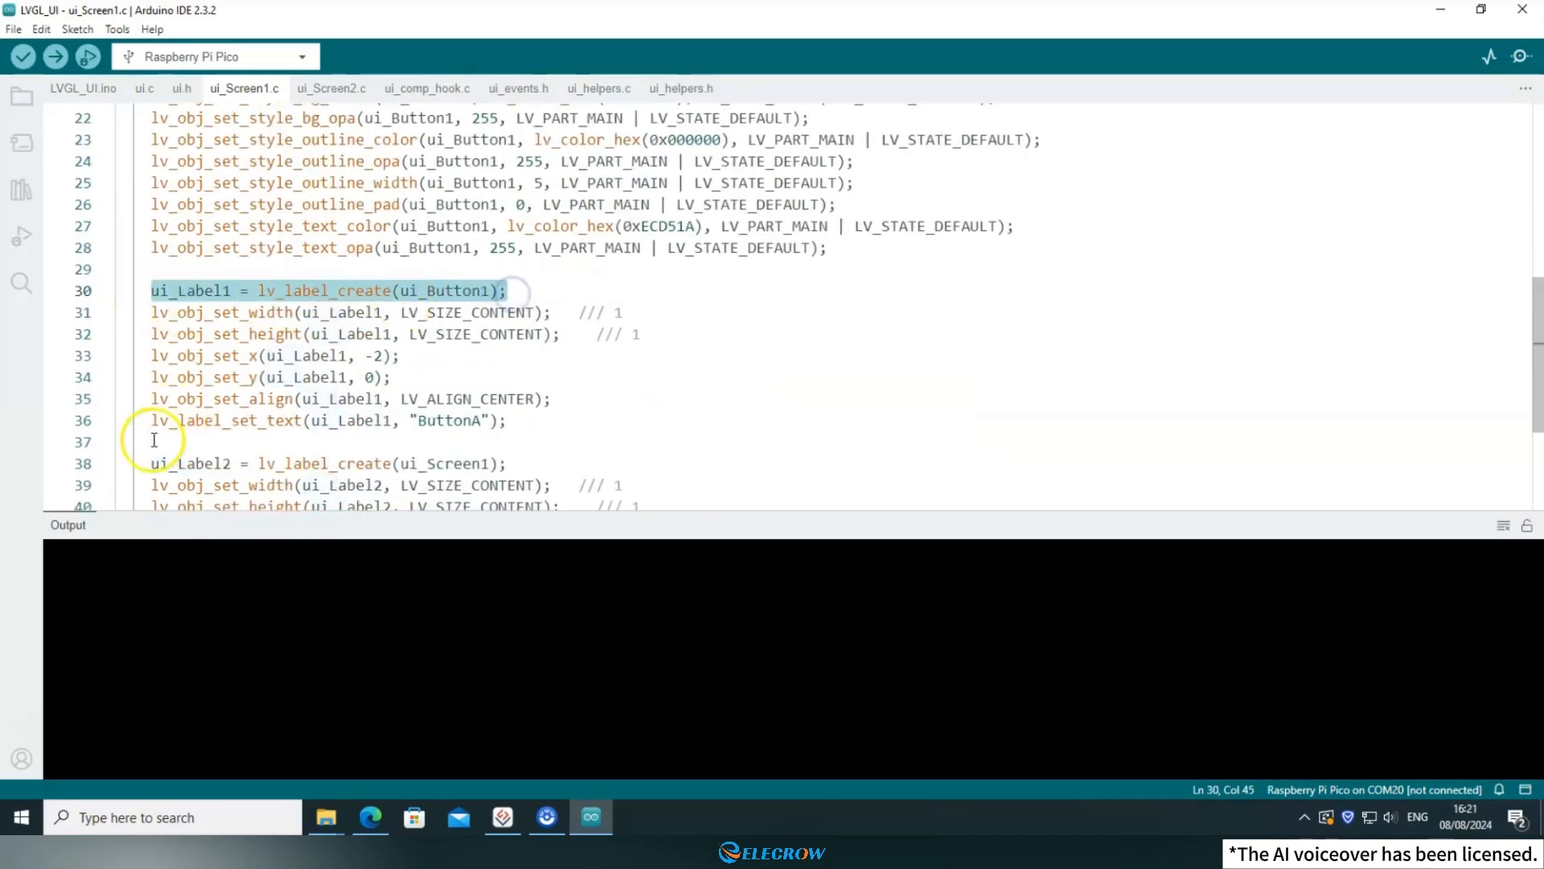
{"action": "left_click_drag", "start_coordinate": [153, 463], "coordinate": [111, 320]}
{"action": "left_click", "coordinate": [522, 461]}
{"action": "left_click", "coordinate": [523, 418]}
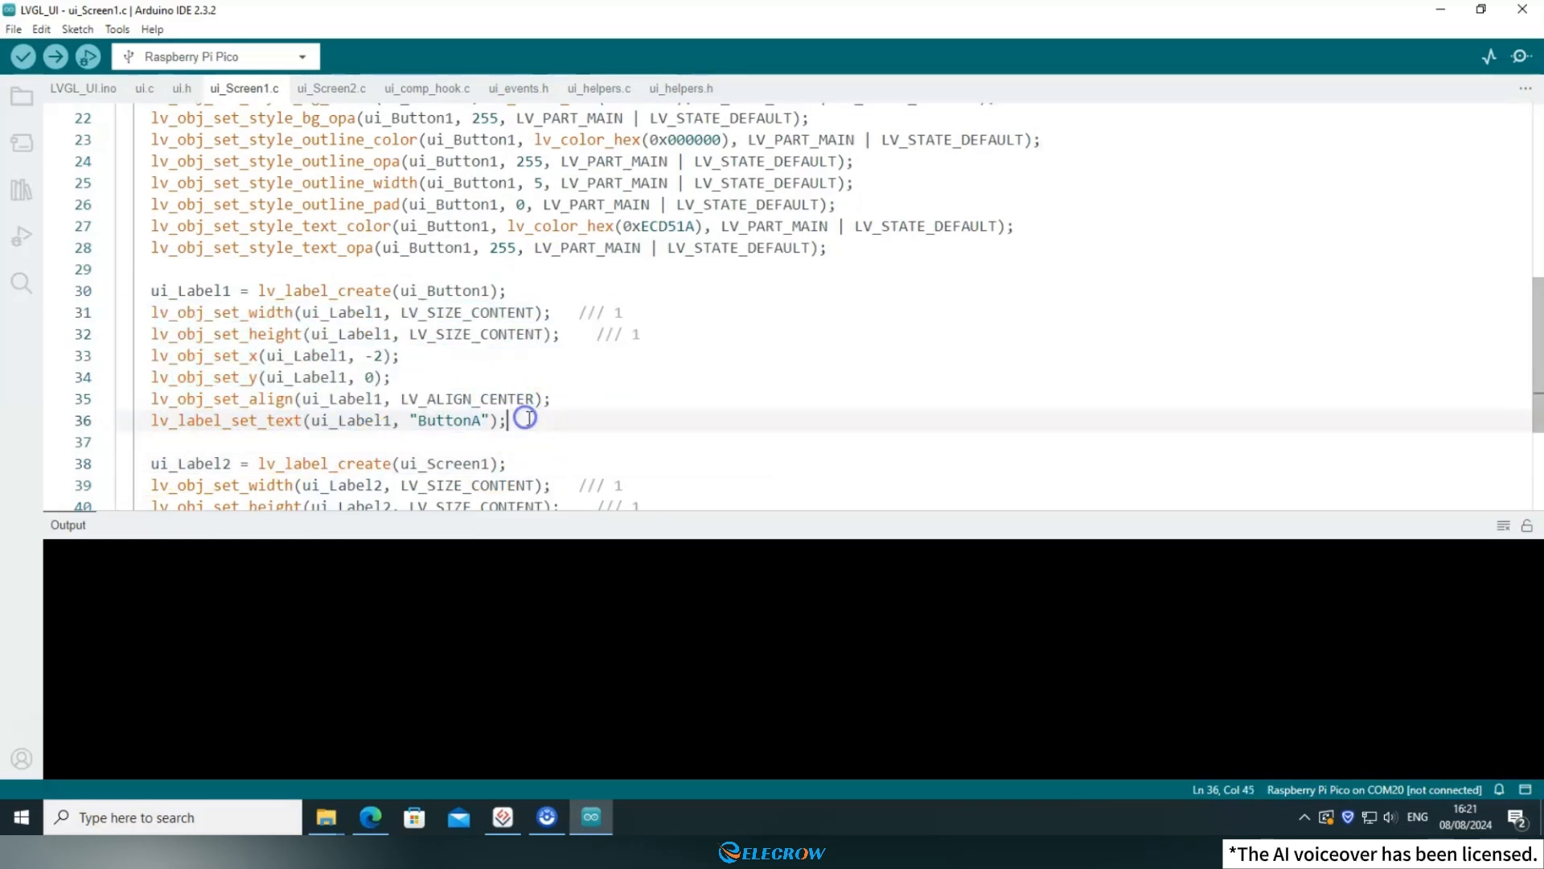
{"action": "scroll", "coordinate": [619, 407], "scroll_direction": "down", "scroll_amount": 3}
{"action": "scroll", "coordinate": [609, 397], "scroll_direction": "up", "scroll_amount": 3}
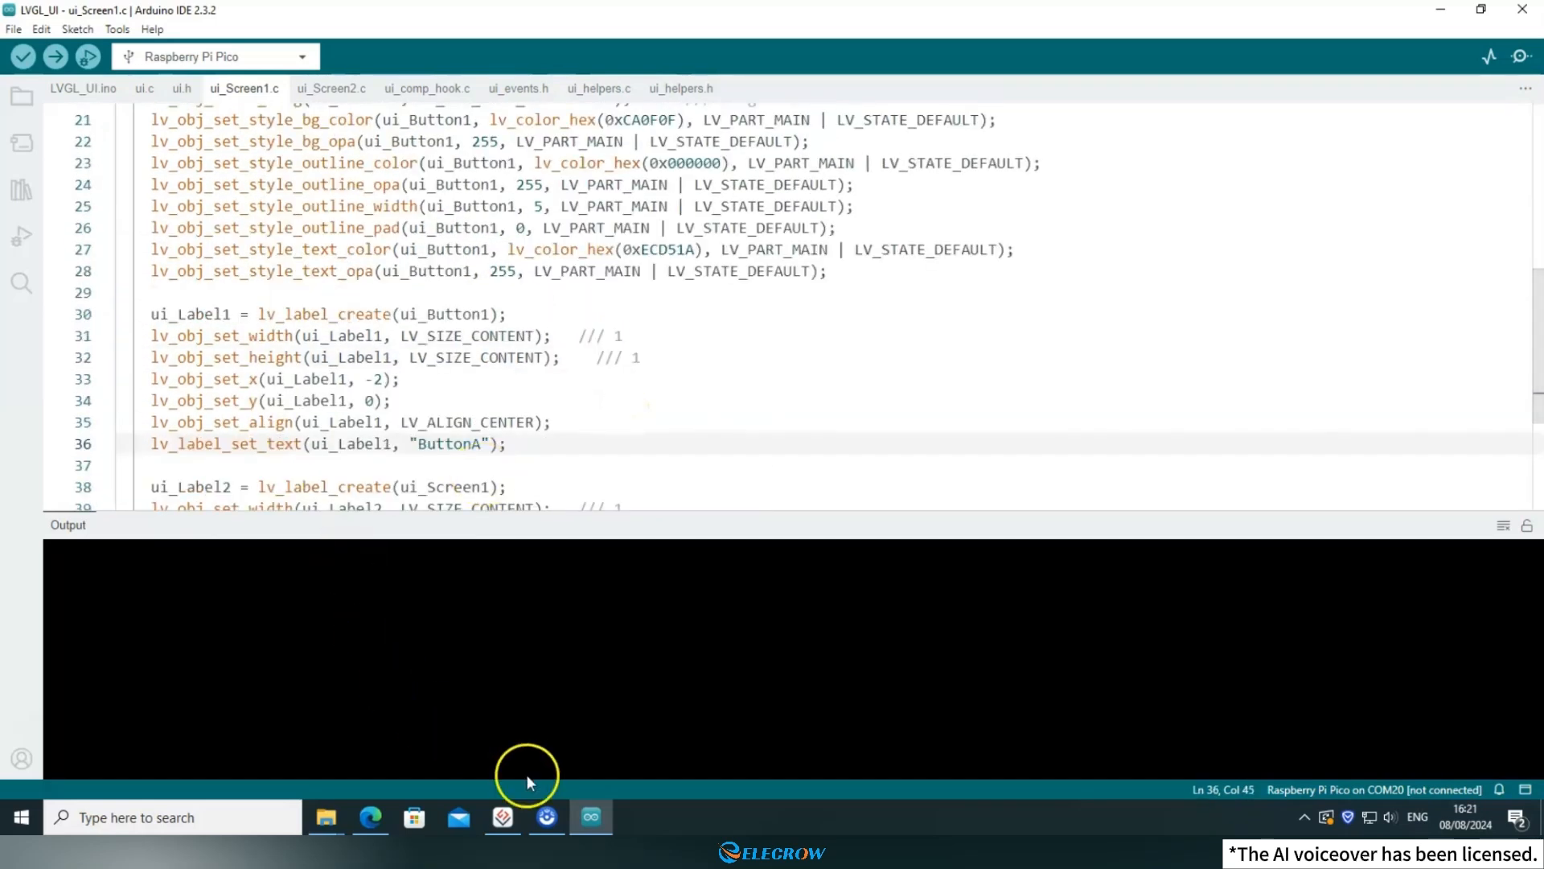
Compare the Screen1 widget hierarchy in SquareLine Studio with the ui_Button1, ui_Label1 and ui_Label2 code in ui_Screen1.c in Arduino IDE.
{"action": "left_click", "coordinate": [504, 817]}
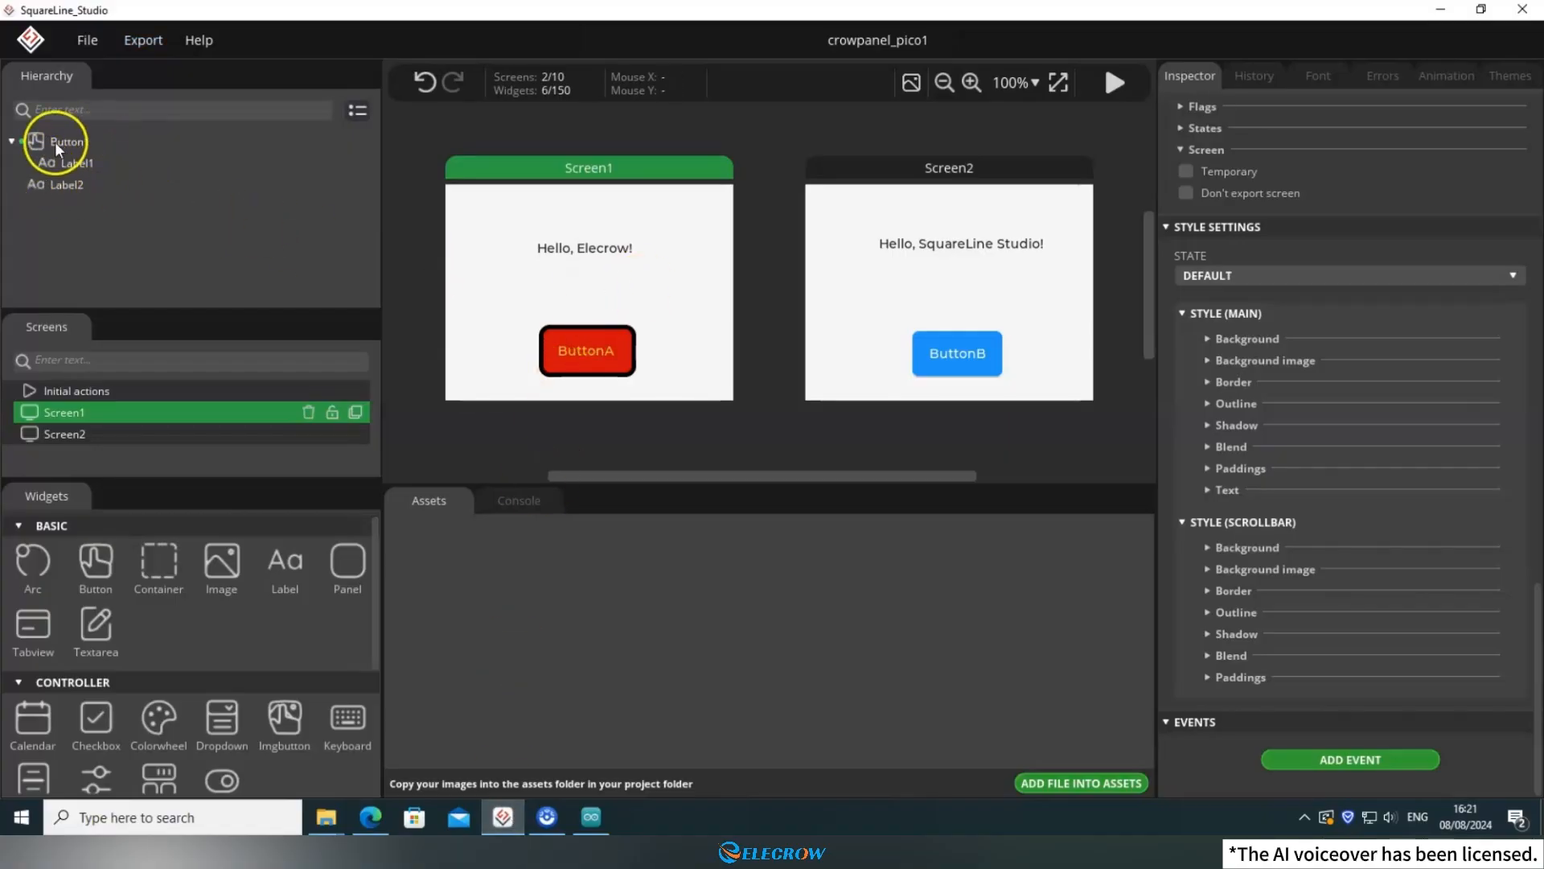
{"action": "left_click", "coordinate": [592, 817]}
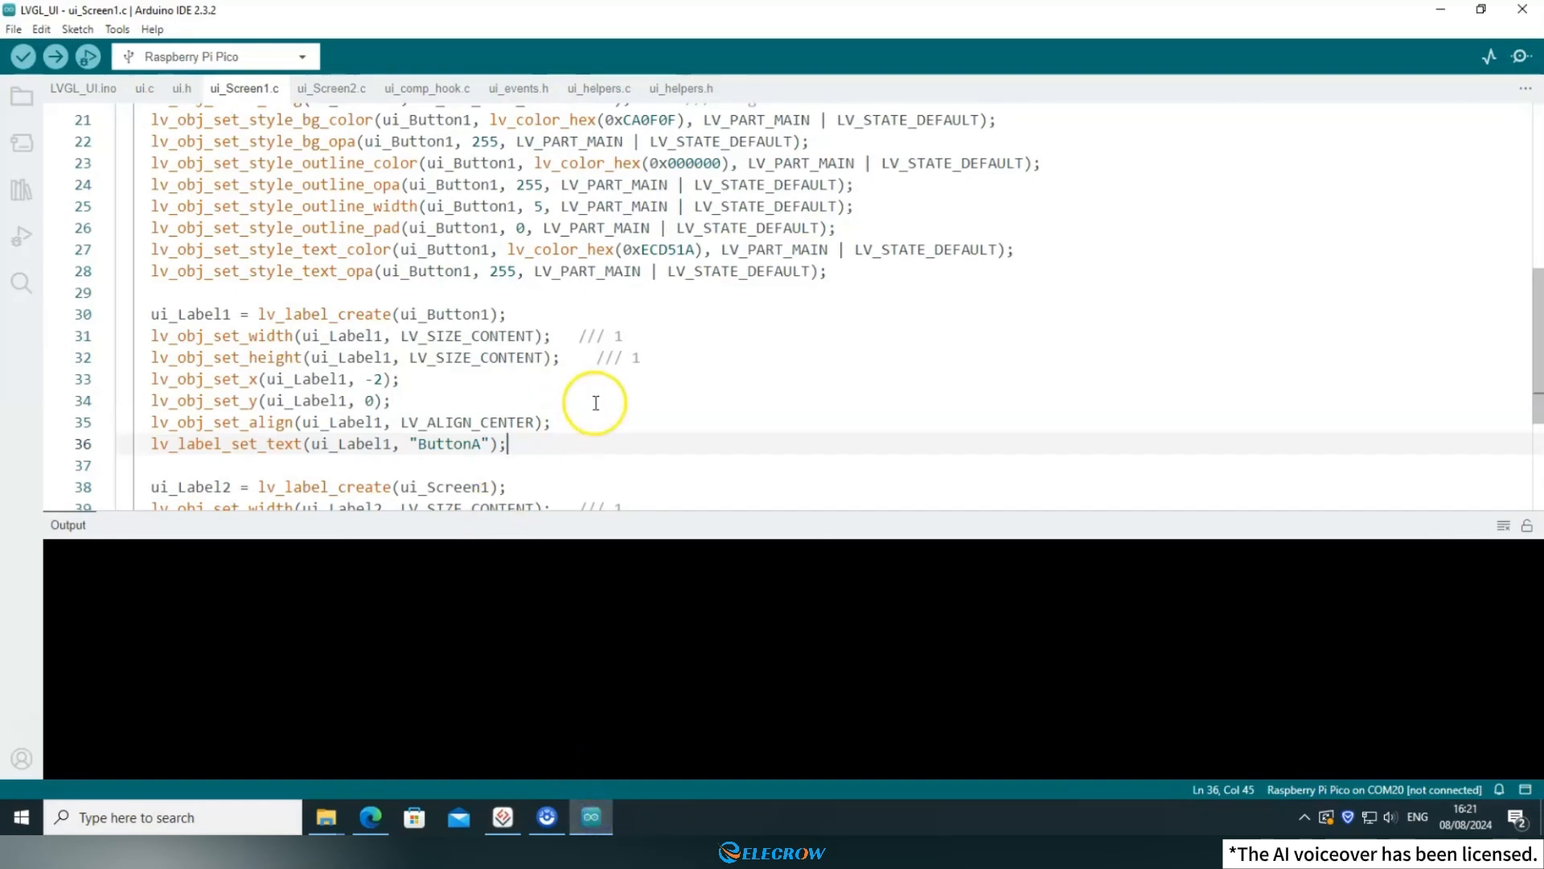
{"action": "scroll", "coordinate": [595, 403], "scroll_direction": "down", "scroll_amount": 3}
{"action": "scroll", "coordinate": [269, 342], "scroll_direction": "up", "scroll_amount": 2}
{"action": "left_click", "coordinate": [215, 223]}
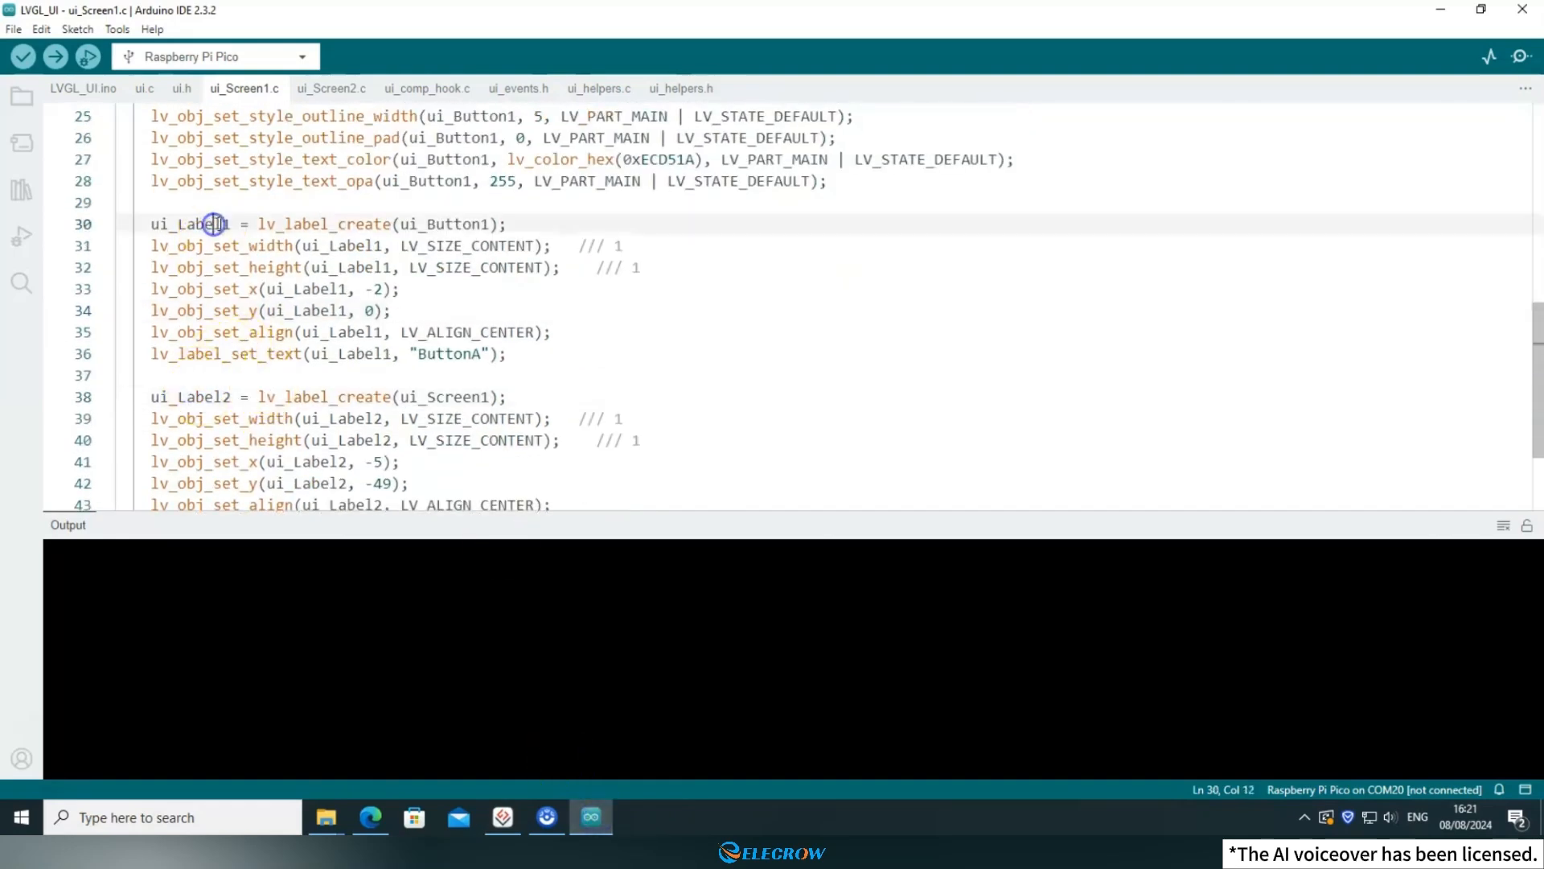
{"action": "scroll", "coordinate": [215, 224], "scroll_direction": "up", "scroll_amount": 8}
{"action": "left_click", "coordinate": [220, 374]}
Open ui_Screen2.c and examine the ui_Screen2_screen_init function and the code creating ui_Screen2, ui_Button2 and its label.
{"action": "left_click", "coordinate": [324, 90]}
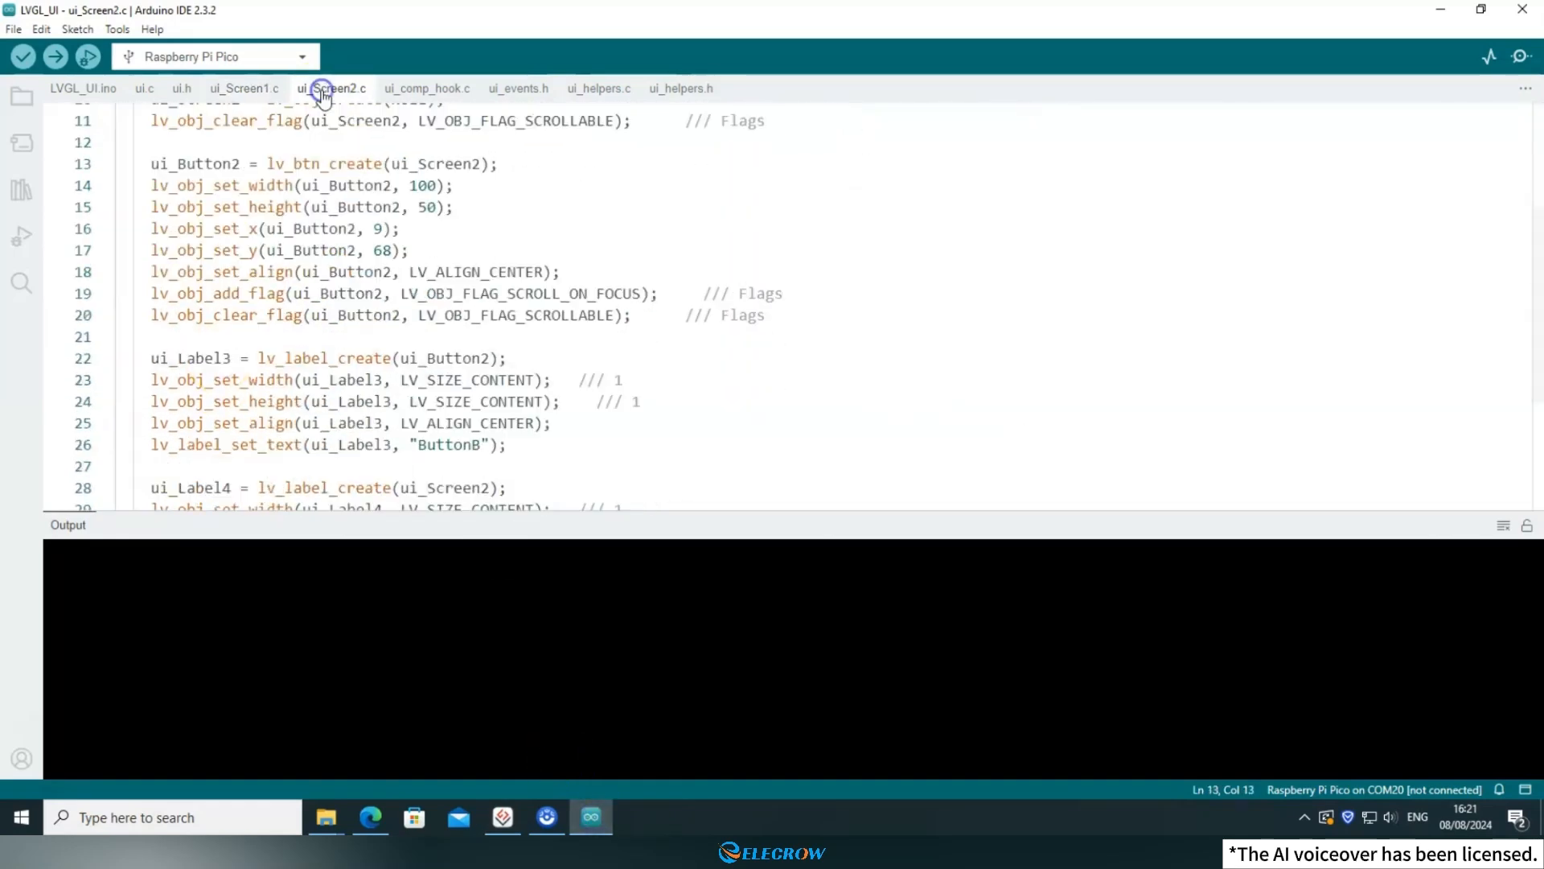
{"action": "scroll", "coordinate": [417, 210], "scroll_direction": "up", "scroll_amount": 3}
{"action": "double_click", "coordinate": [194, 265]}
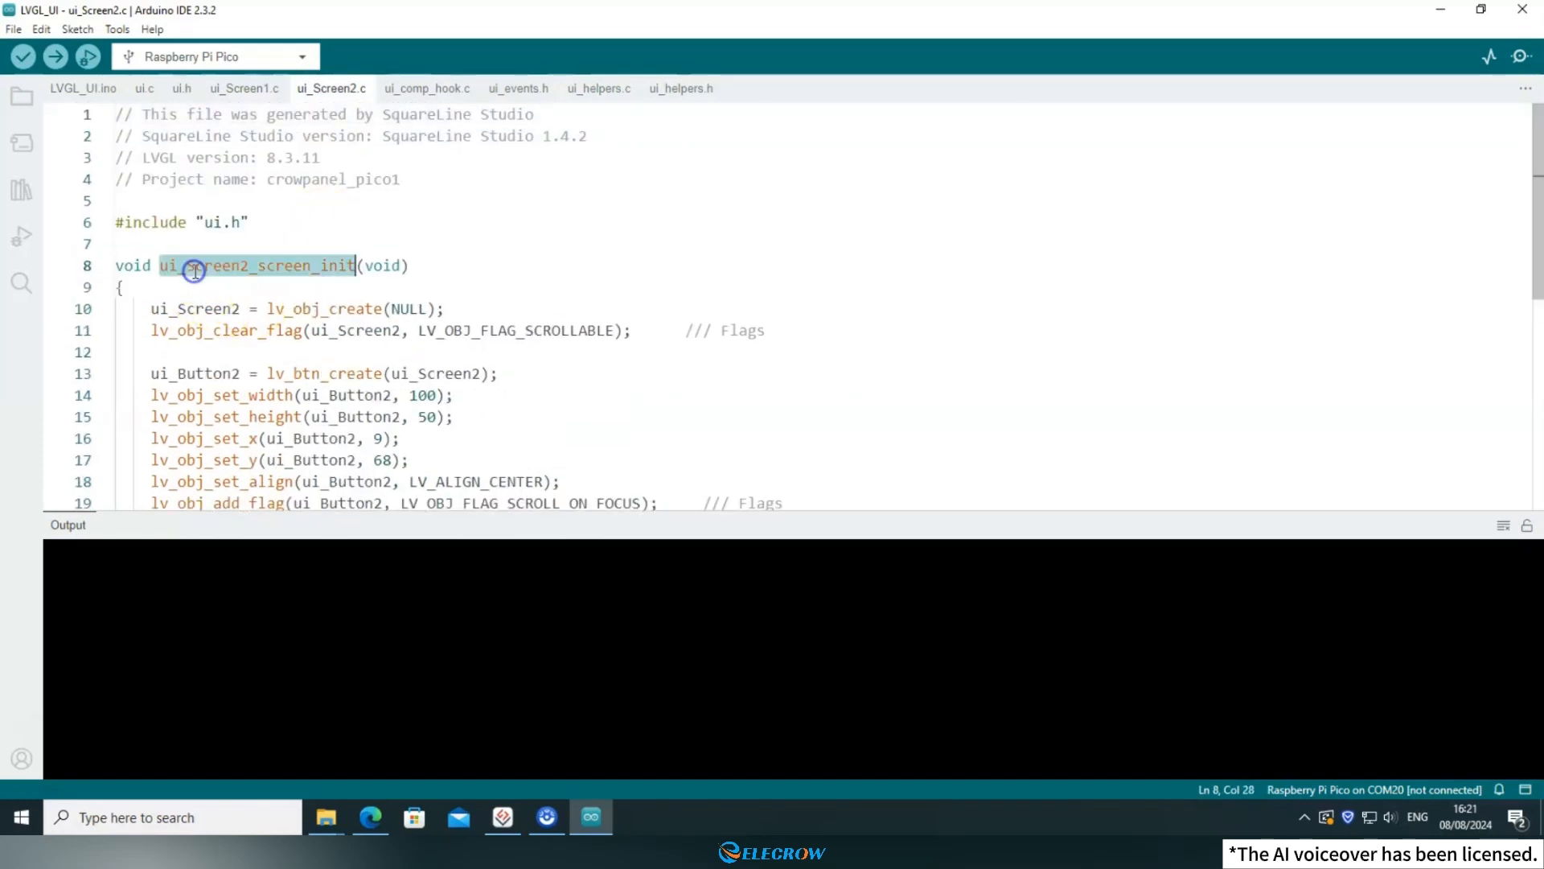
{"action": "left_click", "coordinate": [412, 265]}
{"action": "scroll", "coordinate": [413, 259], "scroll_direction": "down", "scroll_amount": 2}
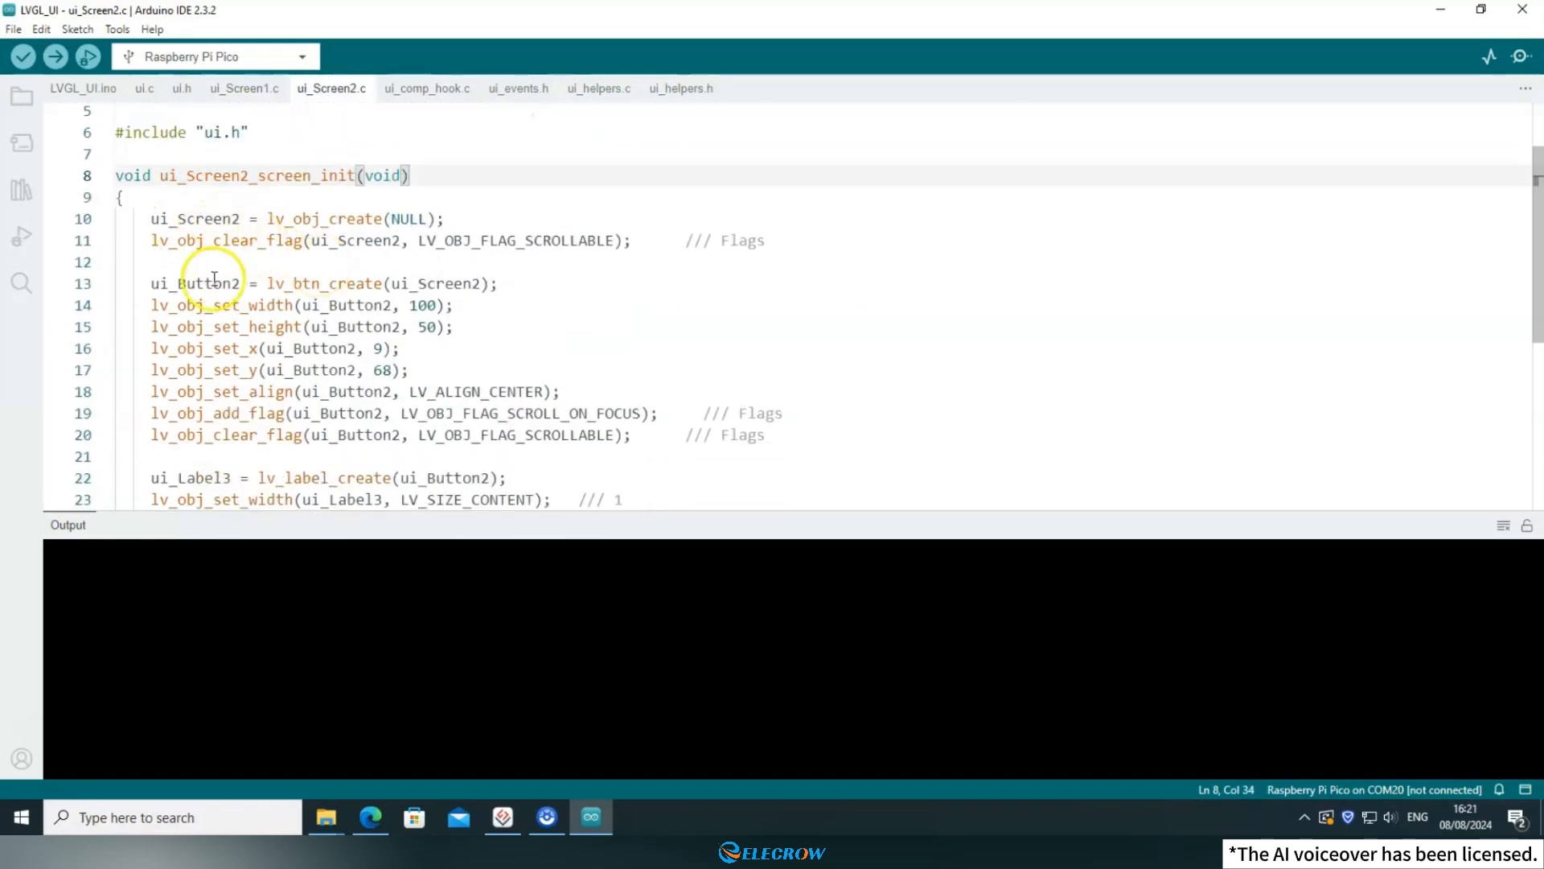
{"action": "scroll", "coordinate": [214, 279], "scroll_direction": "down", "scroll_amount": 8}
{"action": "scroll", "coordinate": [353, 318], "scroll_direction": "up", "scroll_amount": 10}
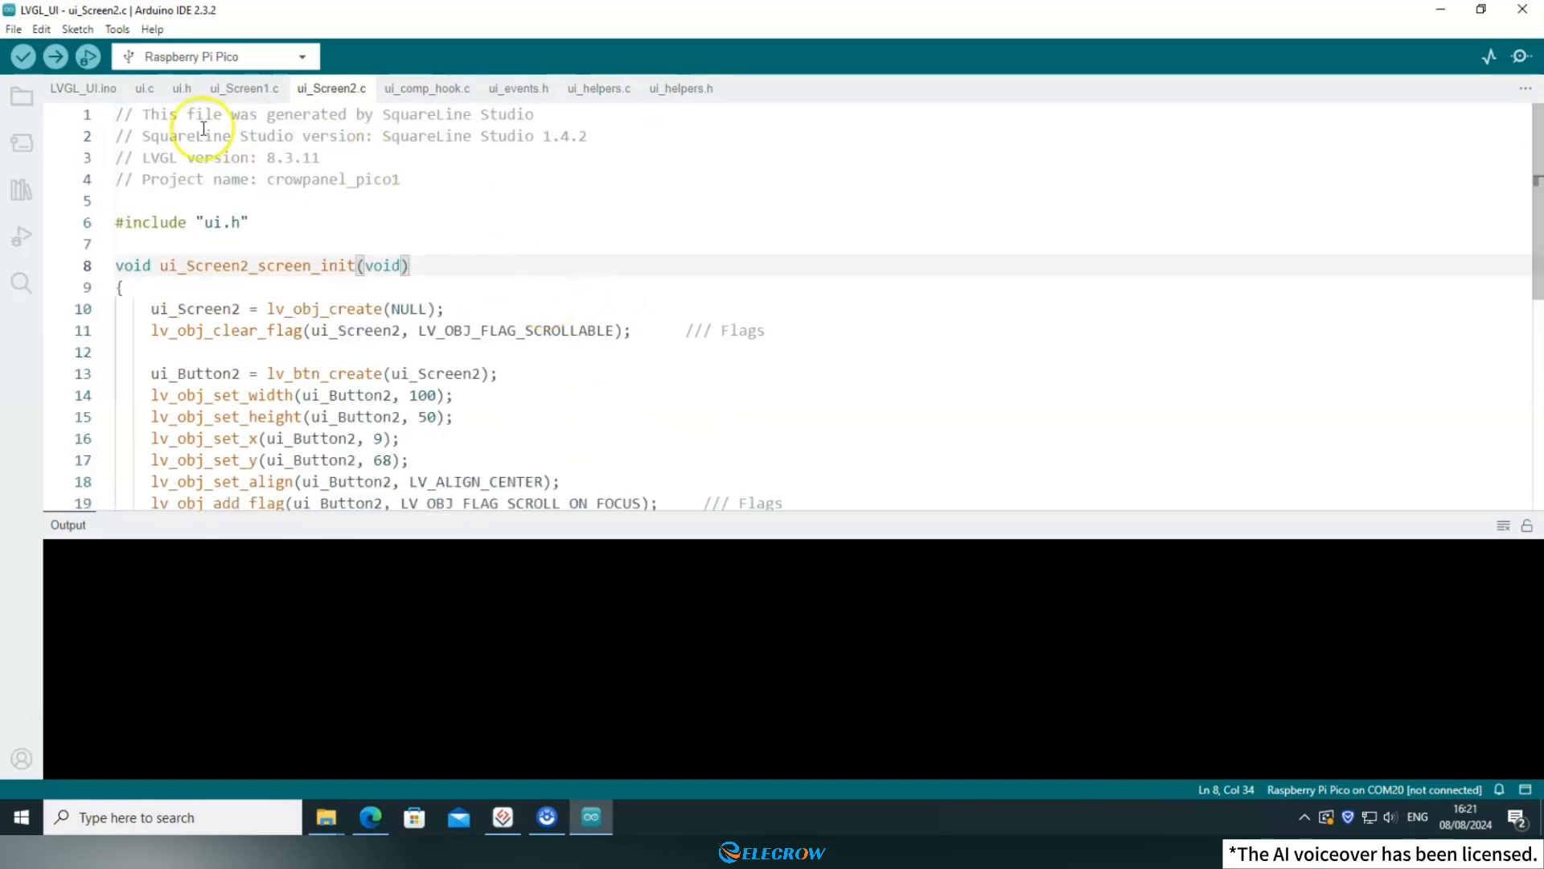
Return to LVGL_UI.ino and review the ui_init() call and the setup() code, ending at the start of the file.
{"action": "left_click", "coordinate": [106, 88]}
{"action": "double_click", "coordinate": [167, 348]}
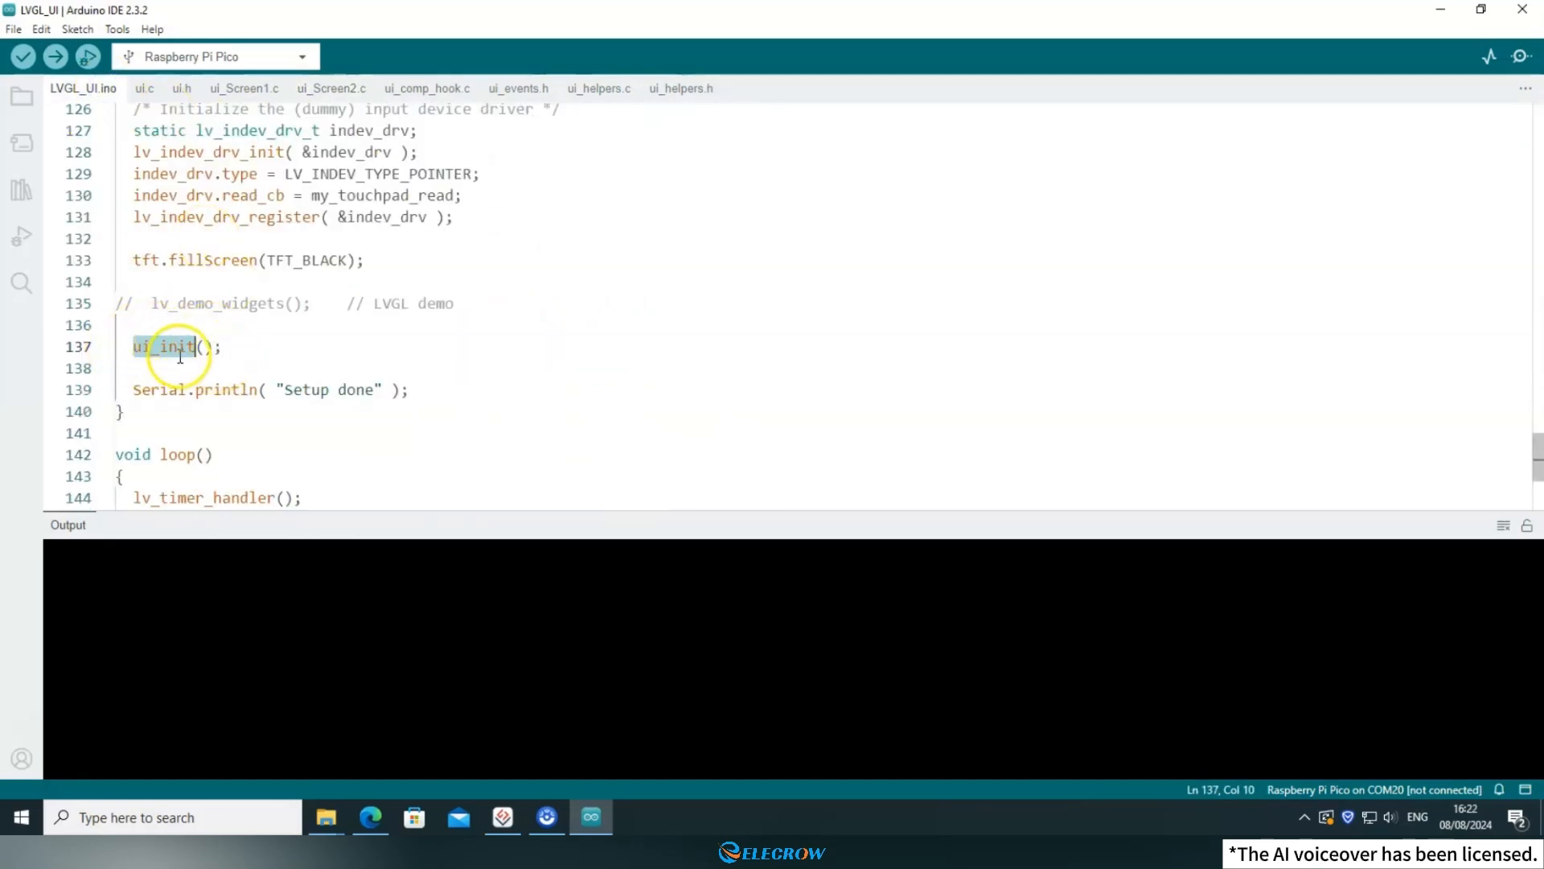
{"action": "left_click", "coordinate": [247, 346]}
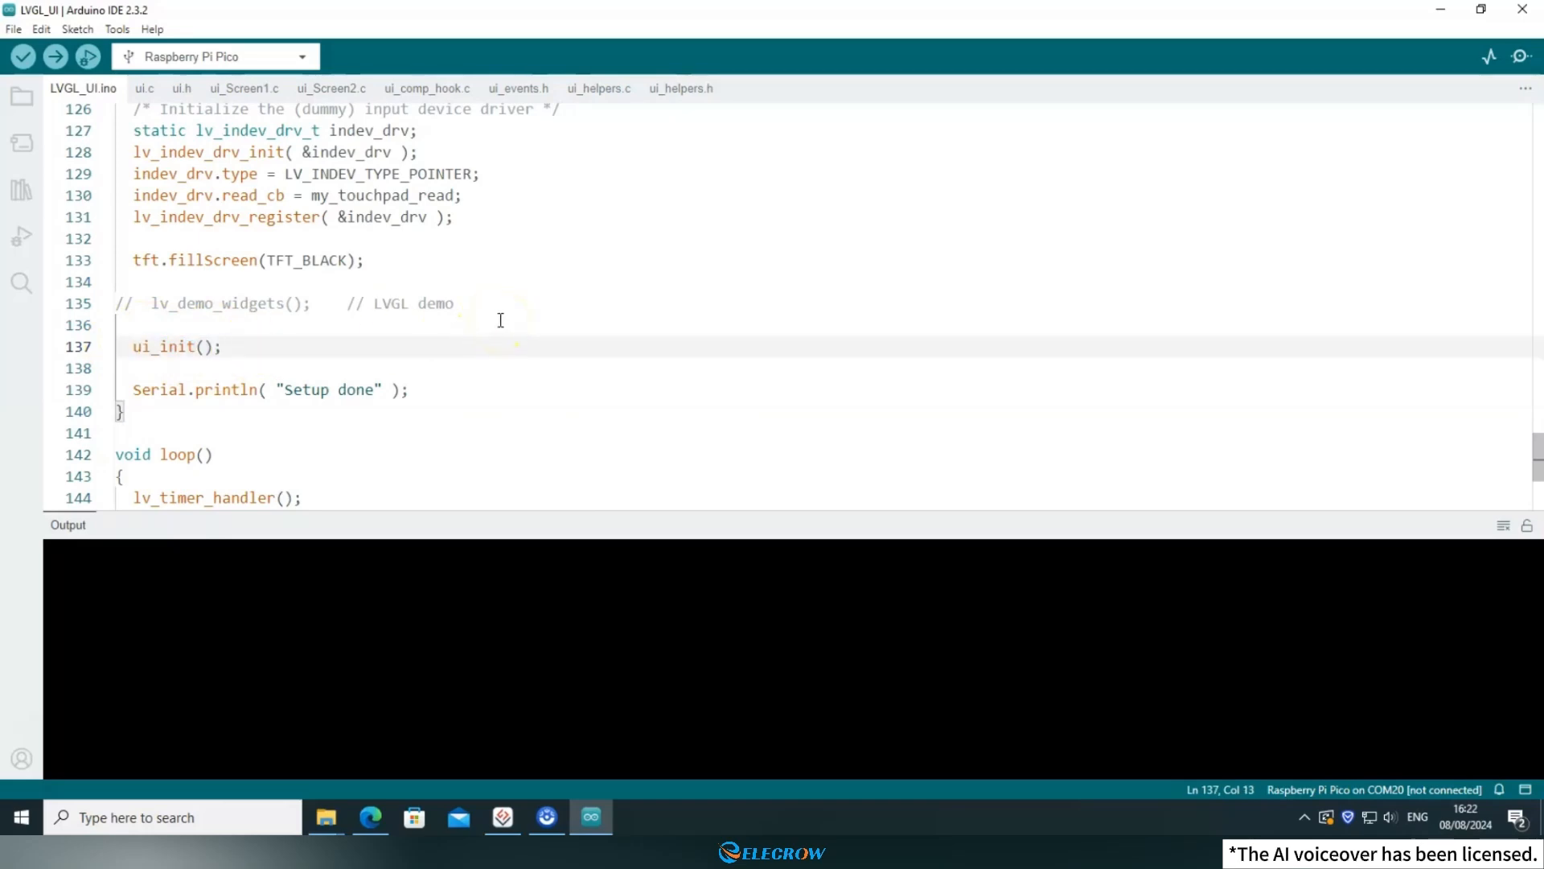
{"action": "scroll", "coordinate": [500, 322], "scroll_direction": "down", "scroll_amount": 2}
{"action": "scroll", "coordinate": [499, 328], "scroll_direction": "up", "scroll_amount": 20}
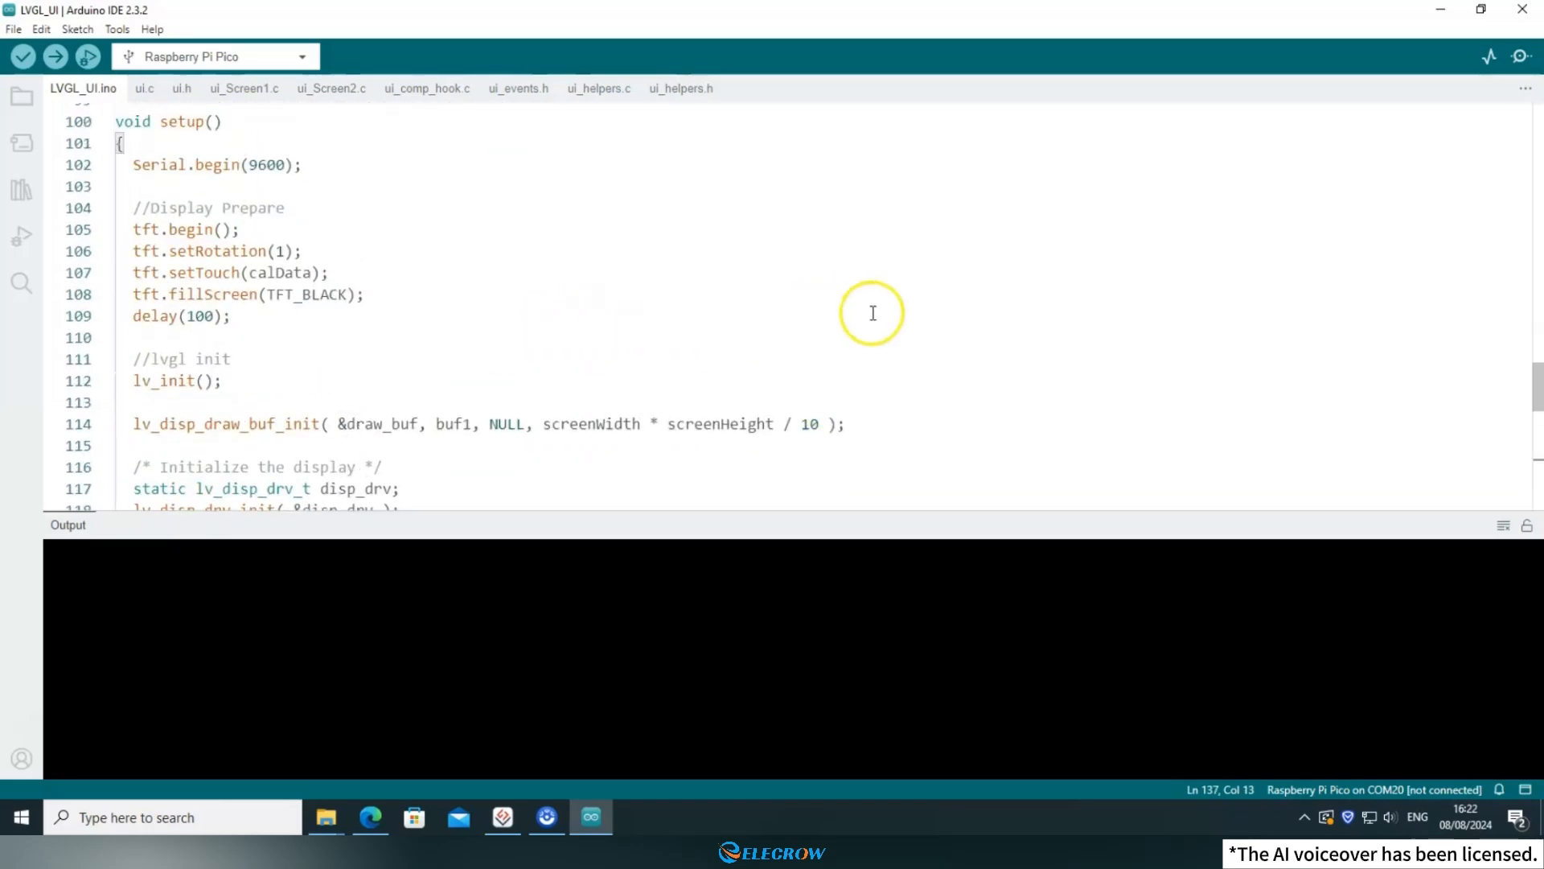
{"action": "scroll", "coordinate": [905, 318], "scroll_direction": "up", "scroll_amount": 20}
{"action": "left_click", "coordinate": [639, 304]}
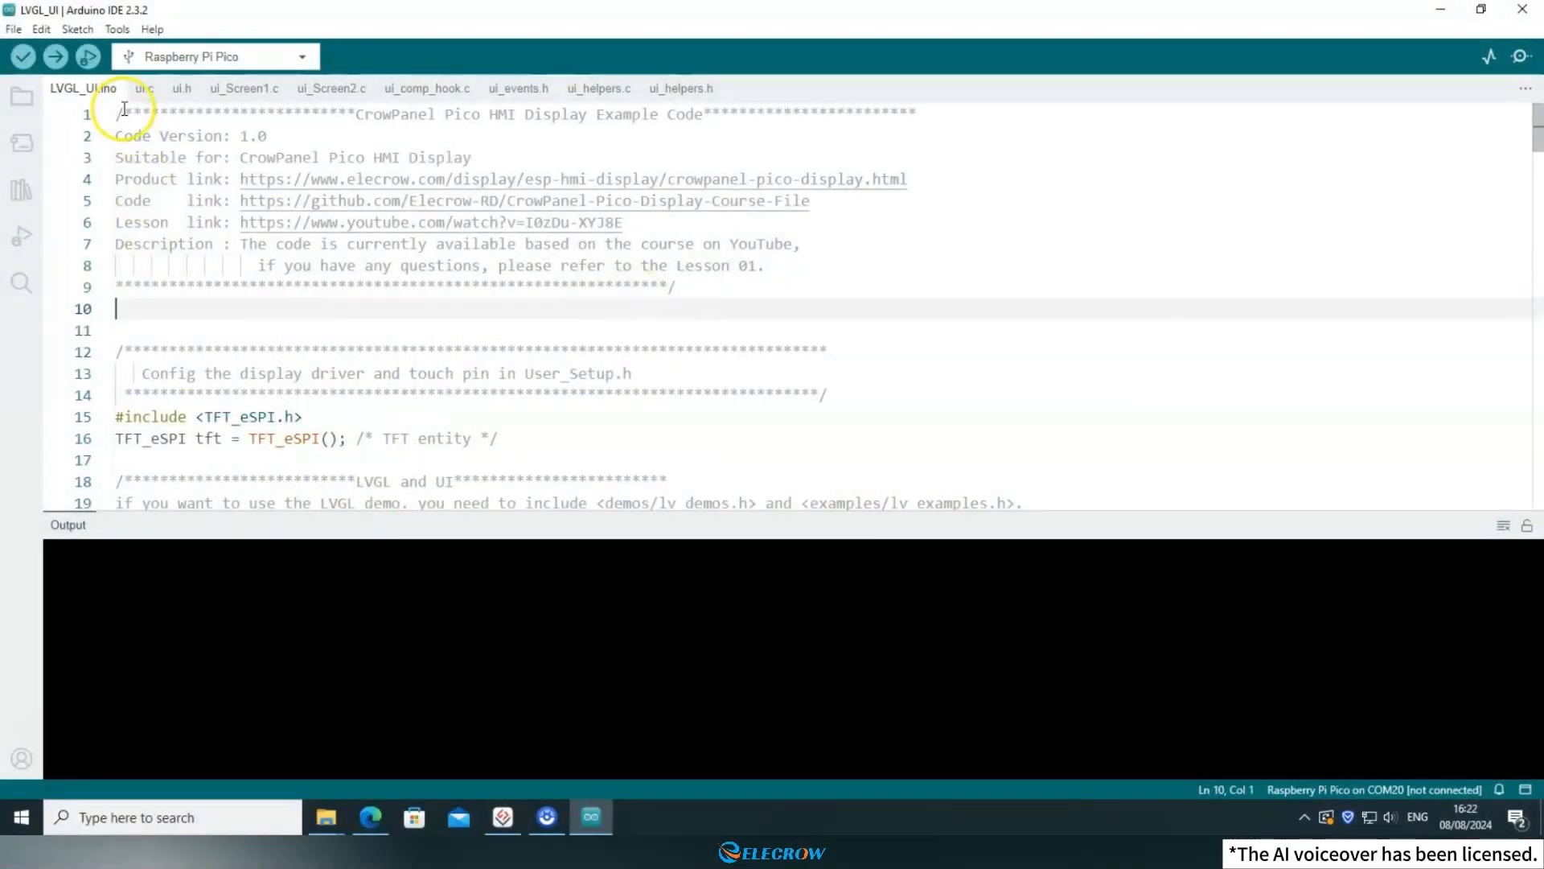
Set the board to Raspberry Pi Pico from the Raspberry Pi Pico/RP2040 group.
{"action": "left_click", "coordinate": [119, 31]}
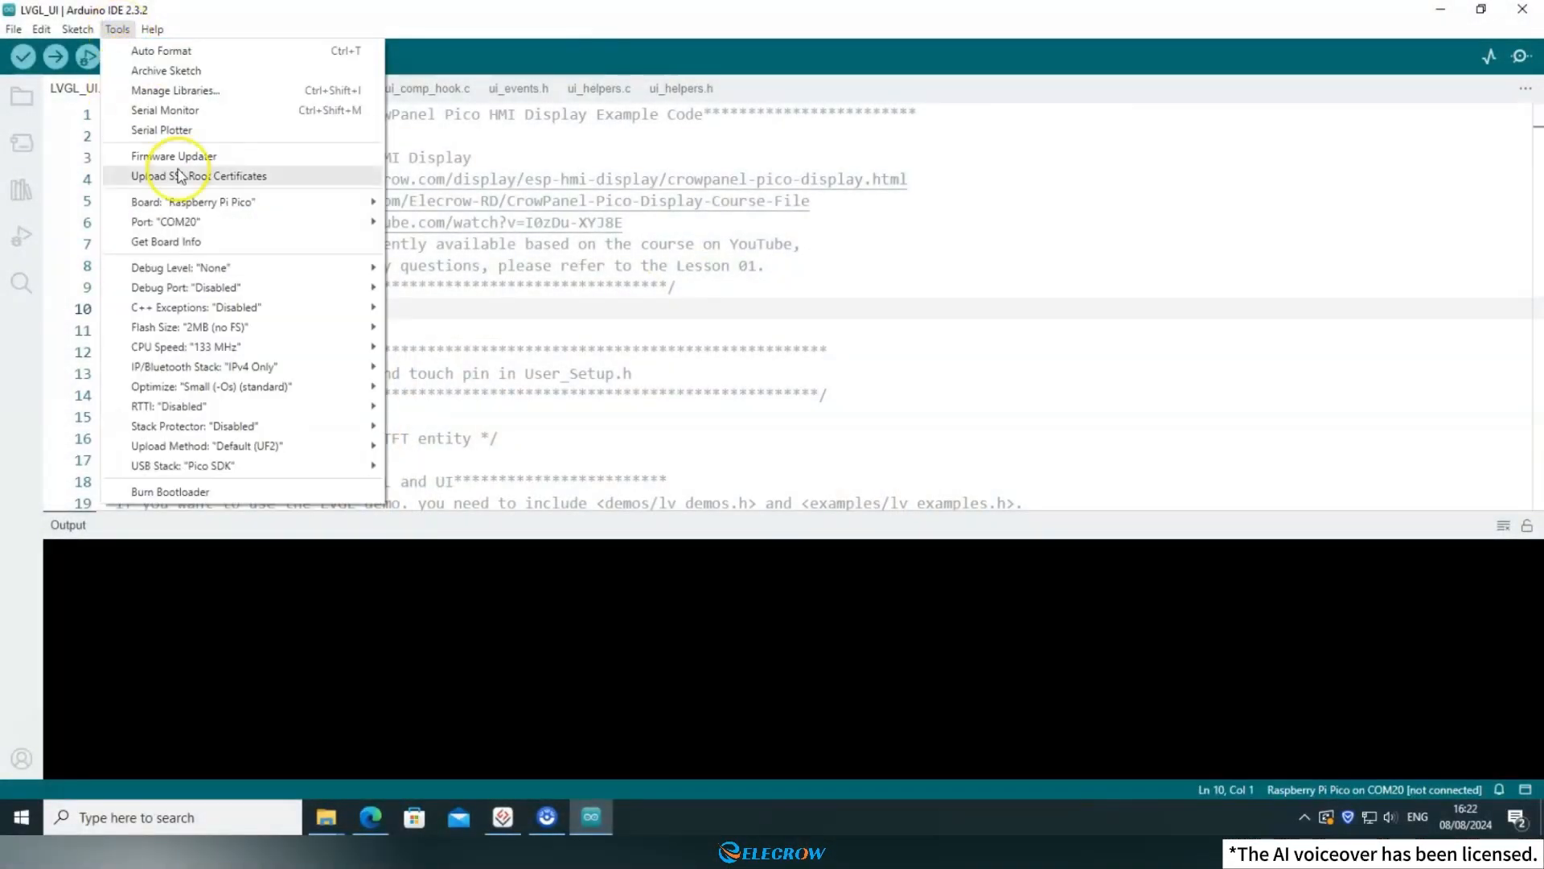
{"action": "mouse_move", "coordinate": [203, 204]}
{"action": "mouse_move", "coordinate": [499, 287]}
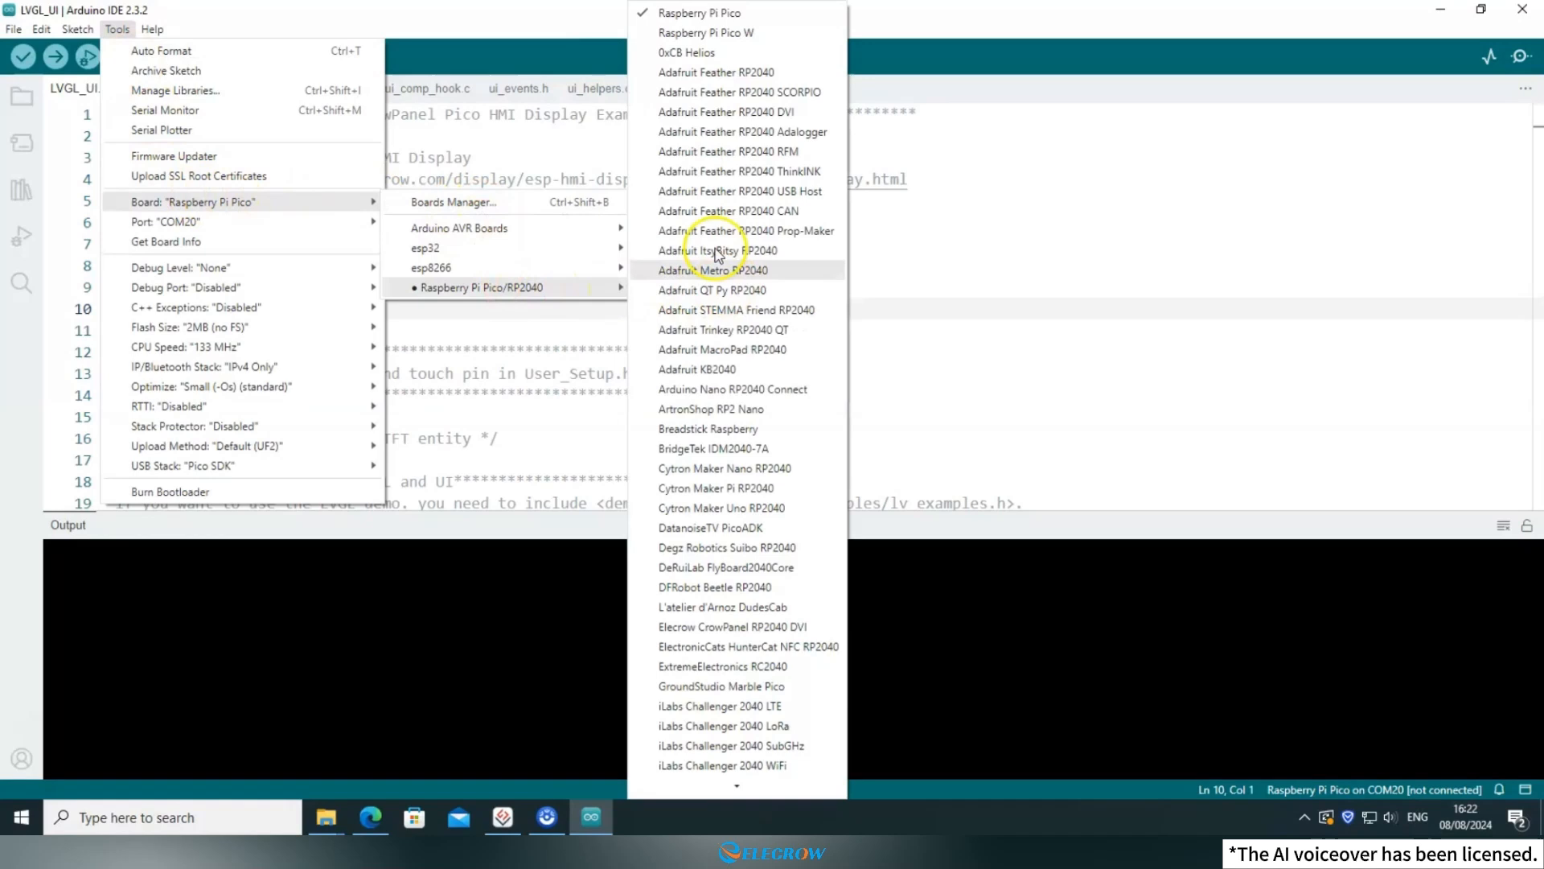
{"action": "left_click", "coordinate": [750, 11]}
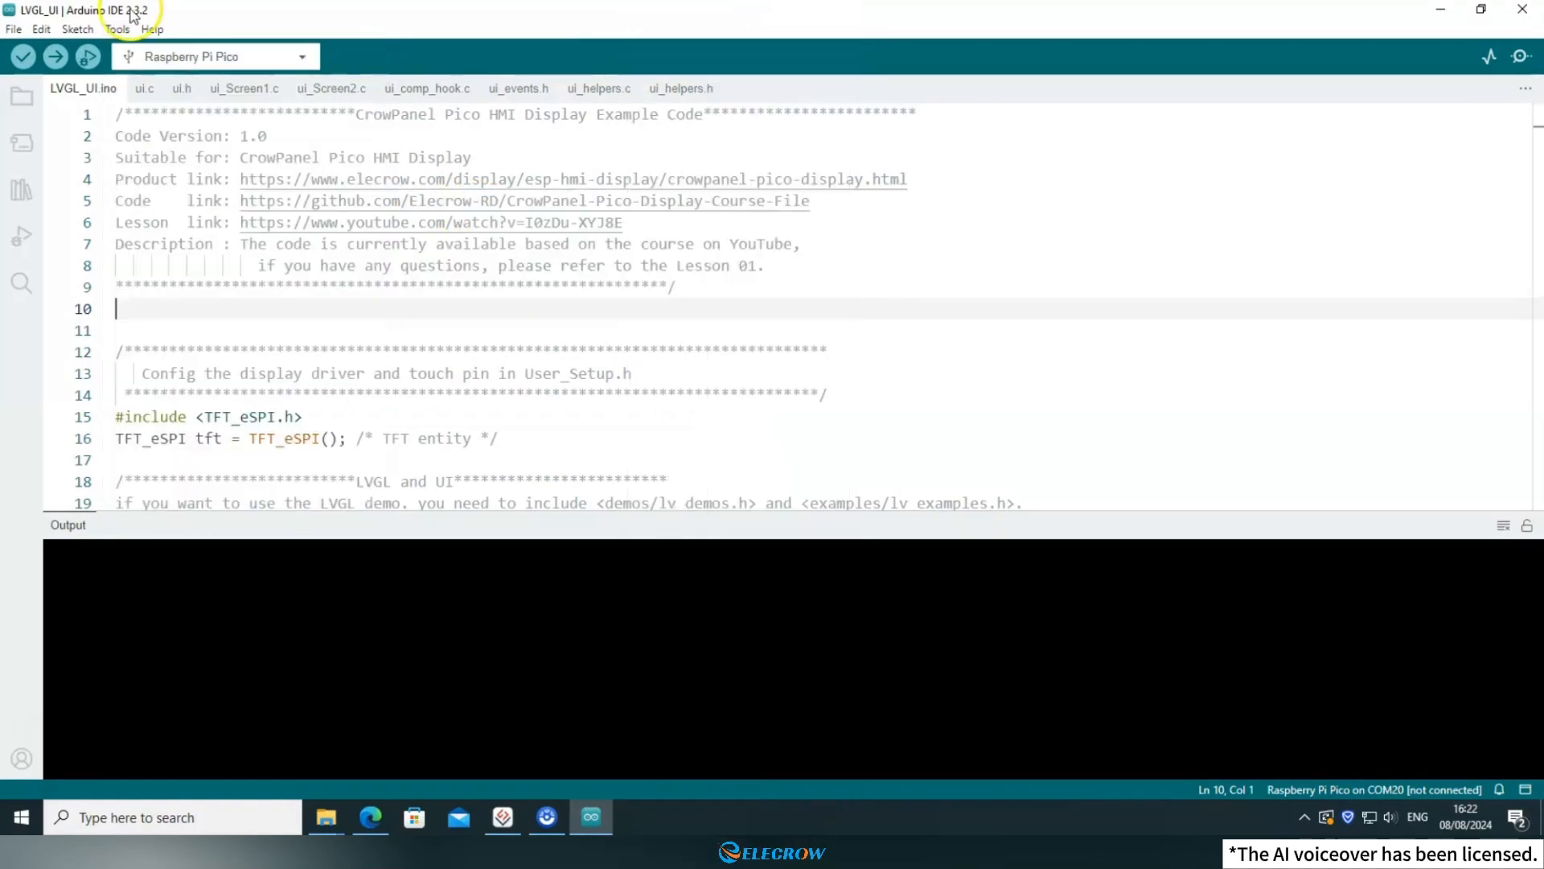
Set the serial port to COM20 and upload the sketch to the board.
{"action": "left_click", "coordinate": [118, 31]}
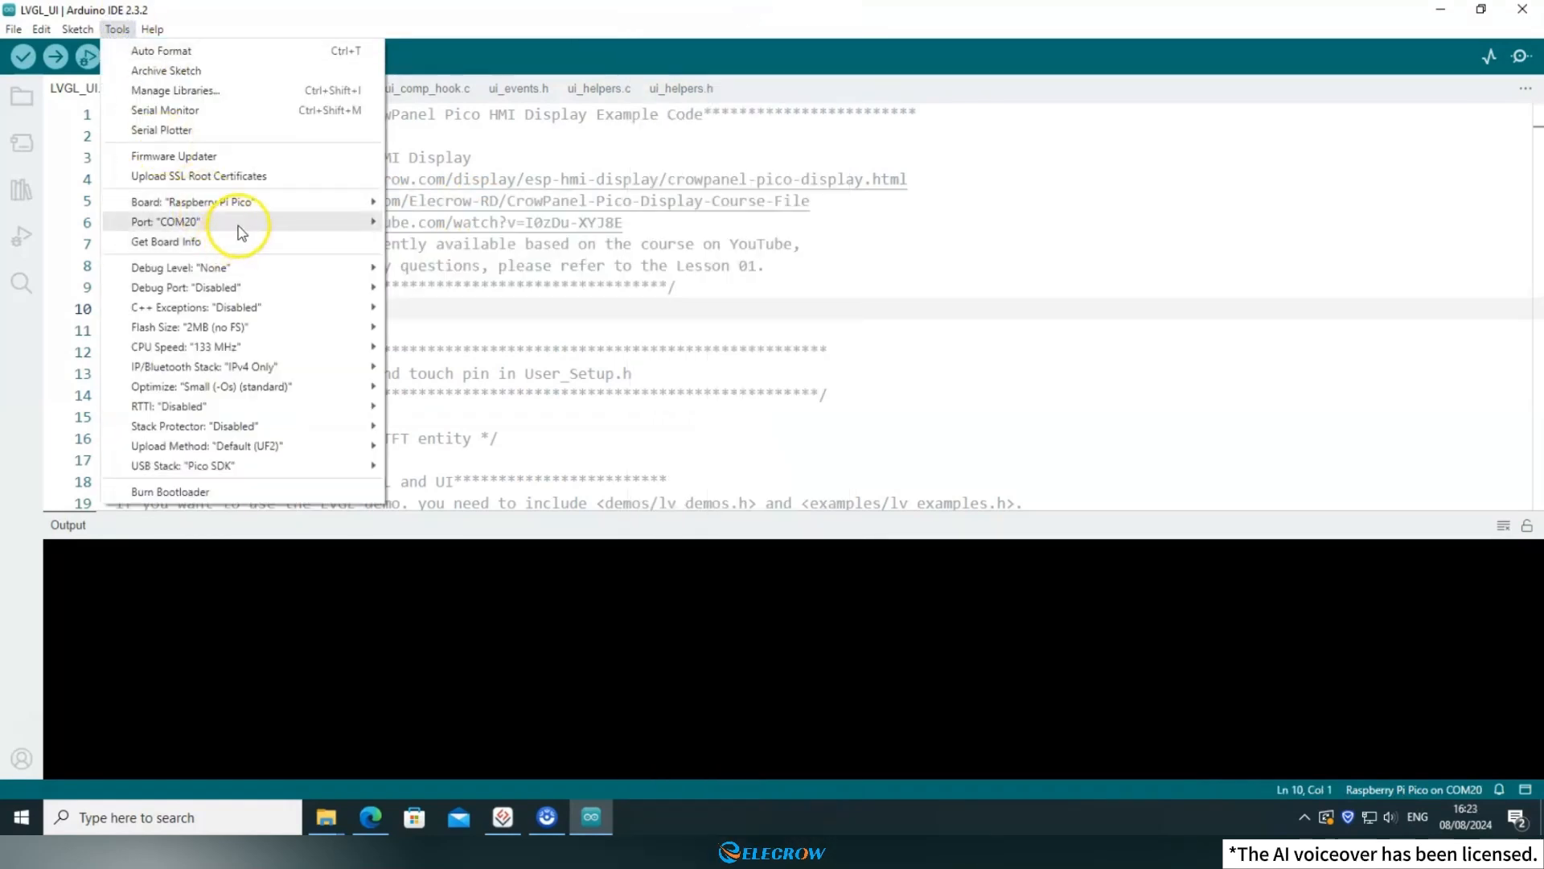
{"action": "mouse_move", "coordinate": [252, 231]}
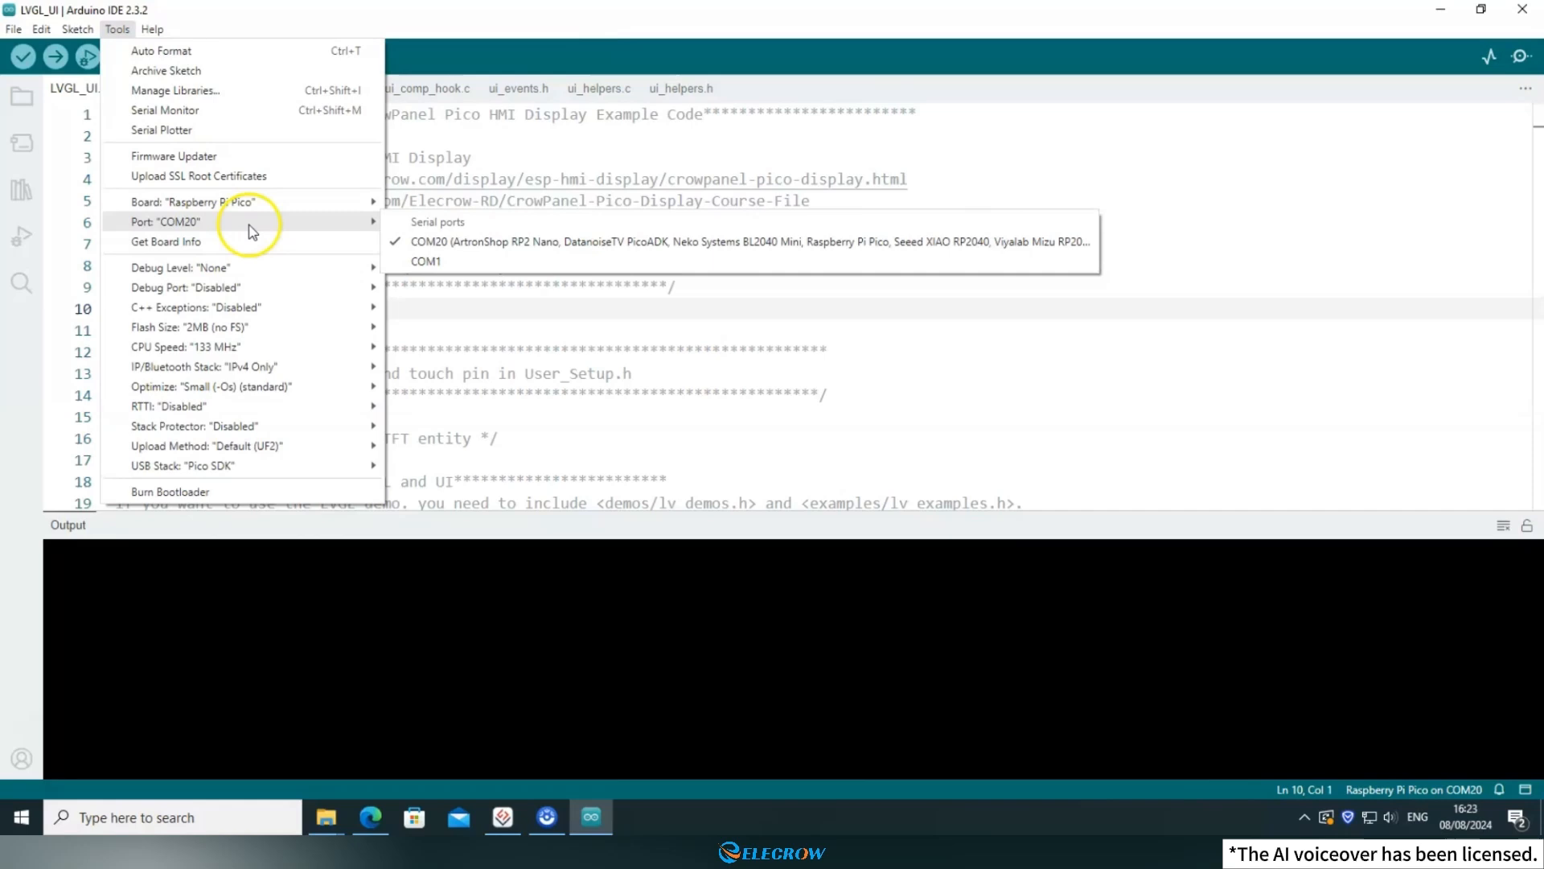
{"action": "left_click", "coordinate": [448, 245]}
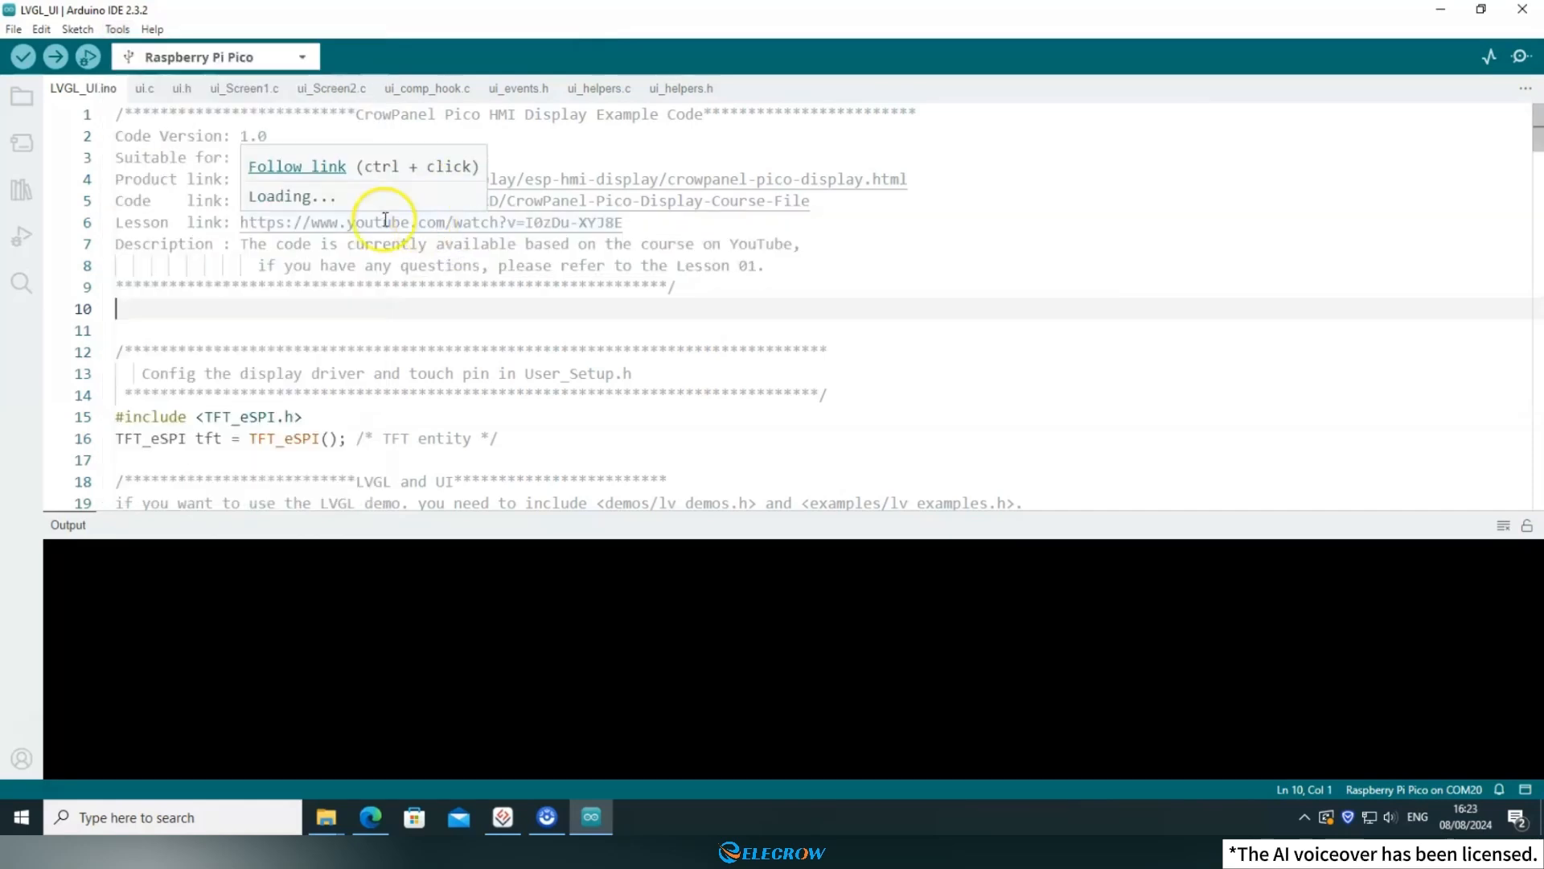
{"action": "left_click", "coordinate": [54, 61]}
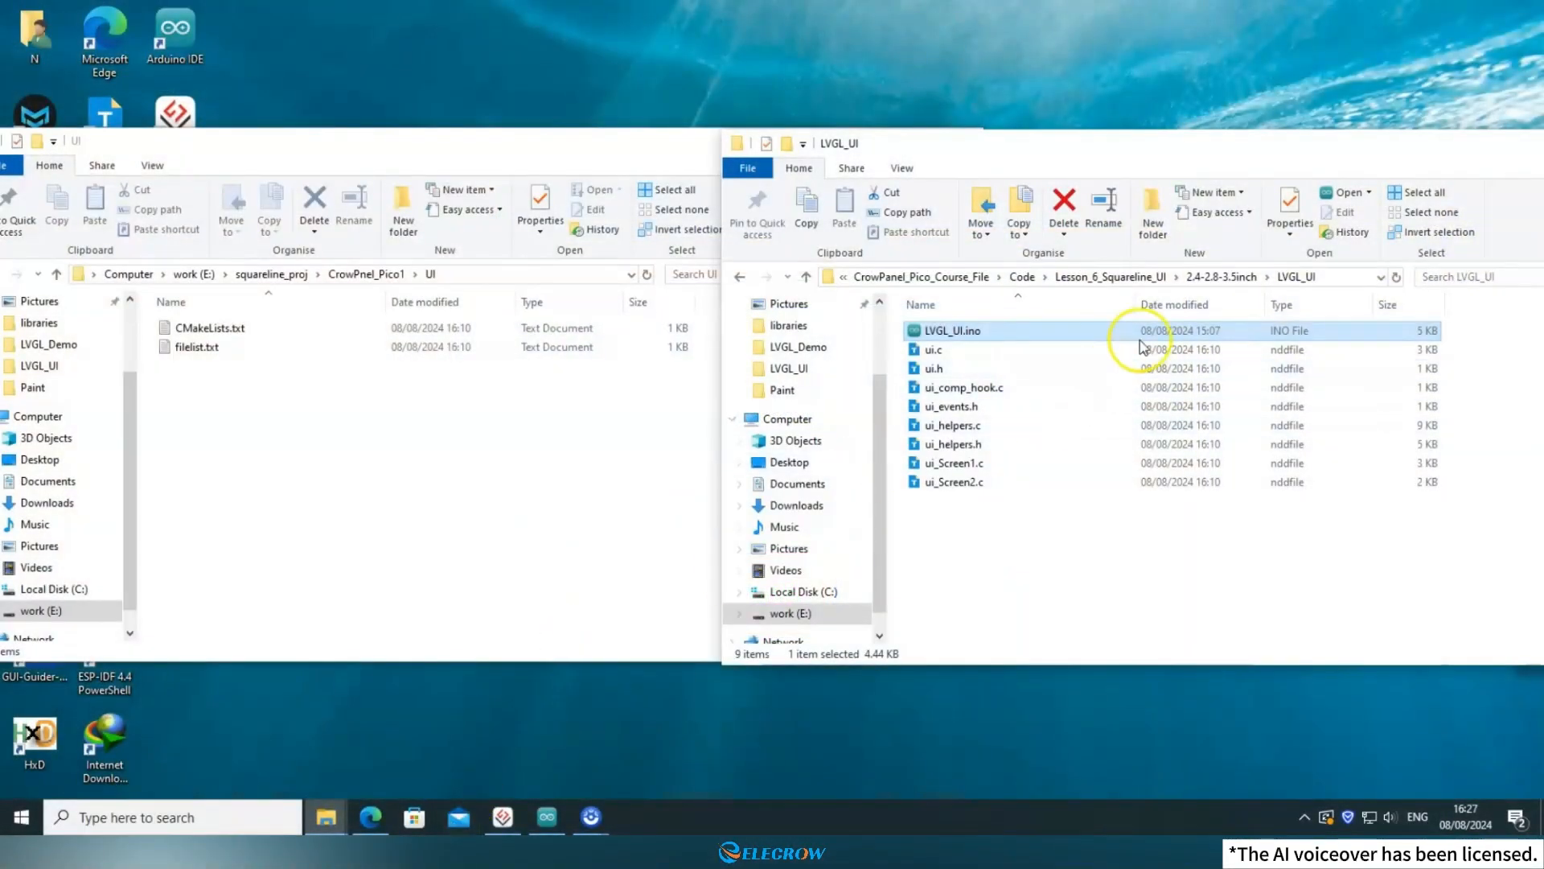
In File Explorer, go to the 4.3inch\LVGL_UI folder of Lesson_6_Squareline_UI and open its LVGL_UI.ino in Arduino IDE.
{"action": "left_click", "coordinate": [1135, 282]}
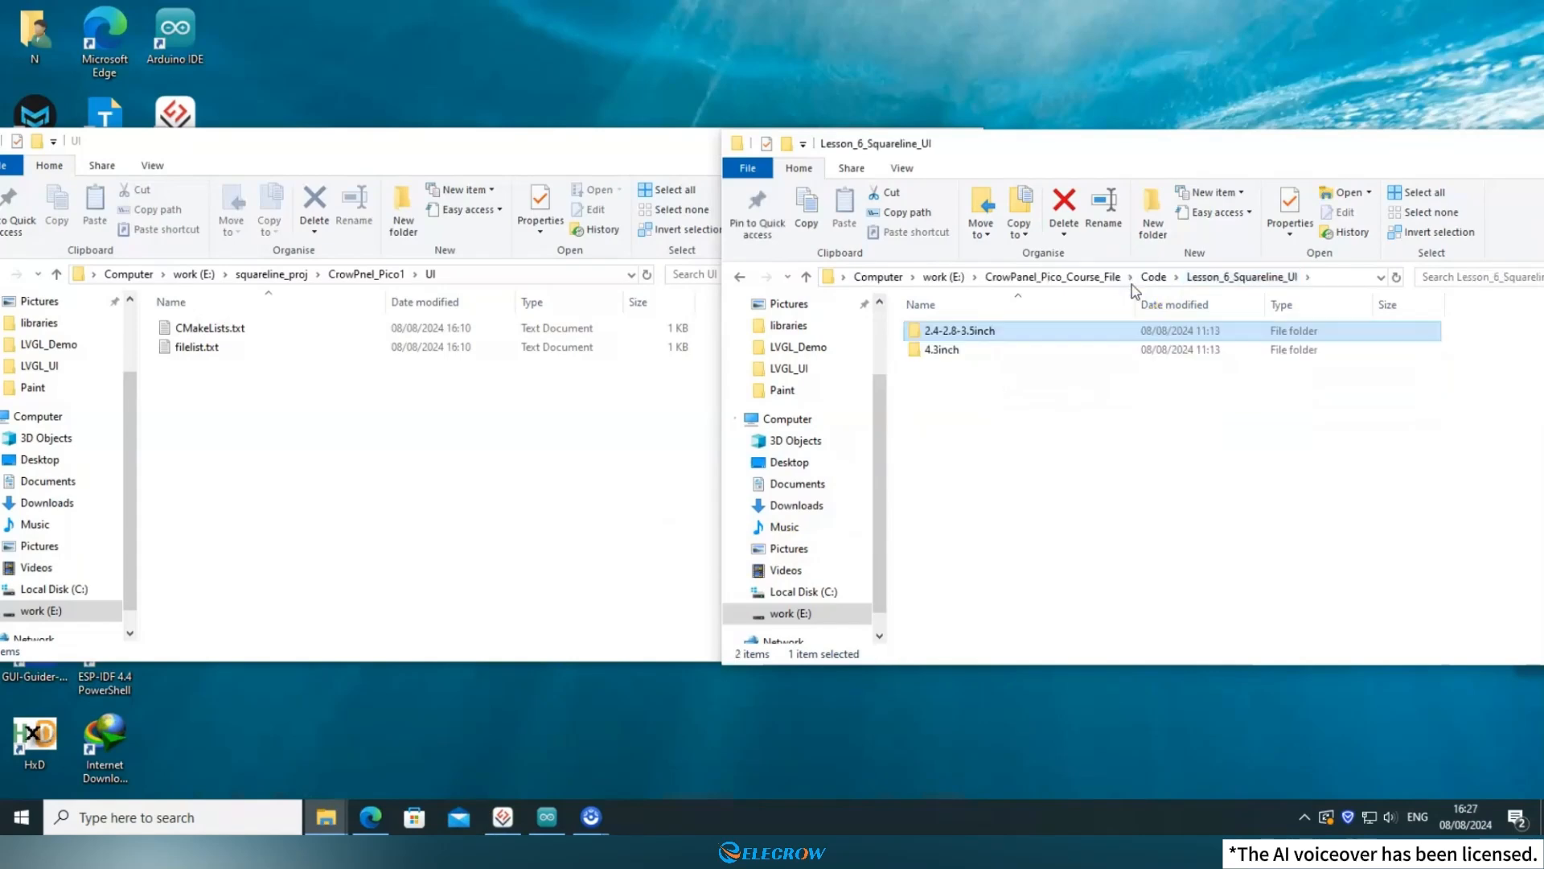
{"action": "left_click", "coordinate": [963, 354]}
{"action": "double_click", "coordinate": [962, 354]}
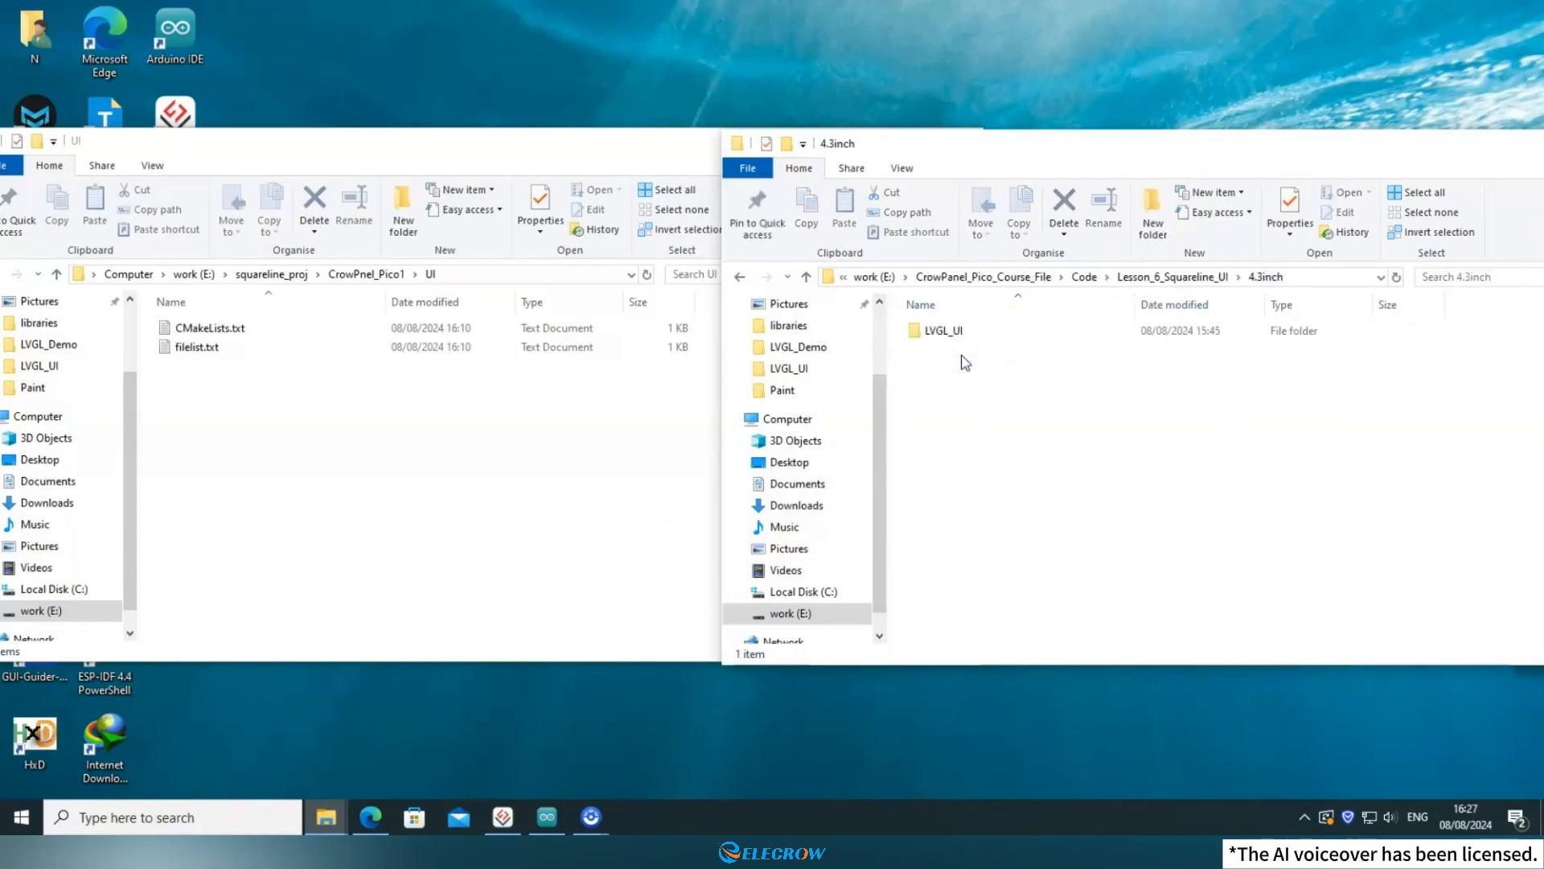
{"action": "left_click", "coordinate": [965, 331]}
{"action": "double_click", "coordinate": [965, 332]}
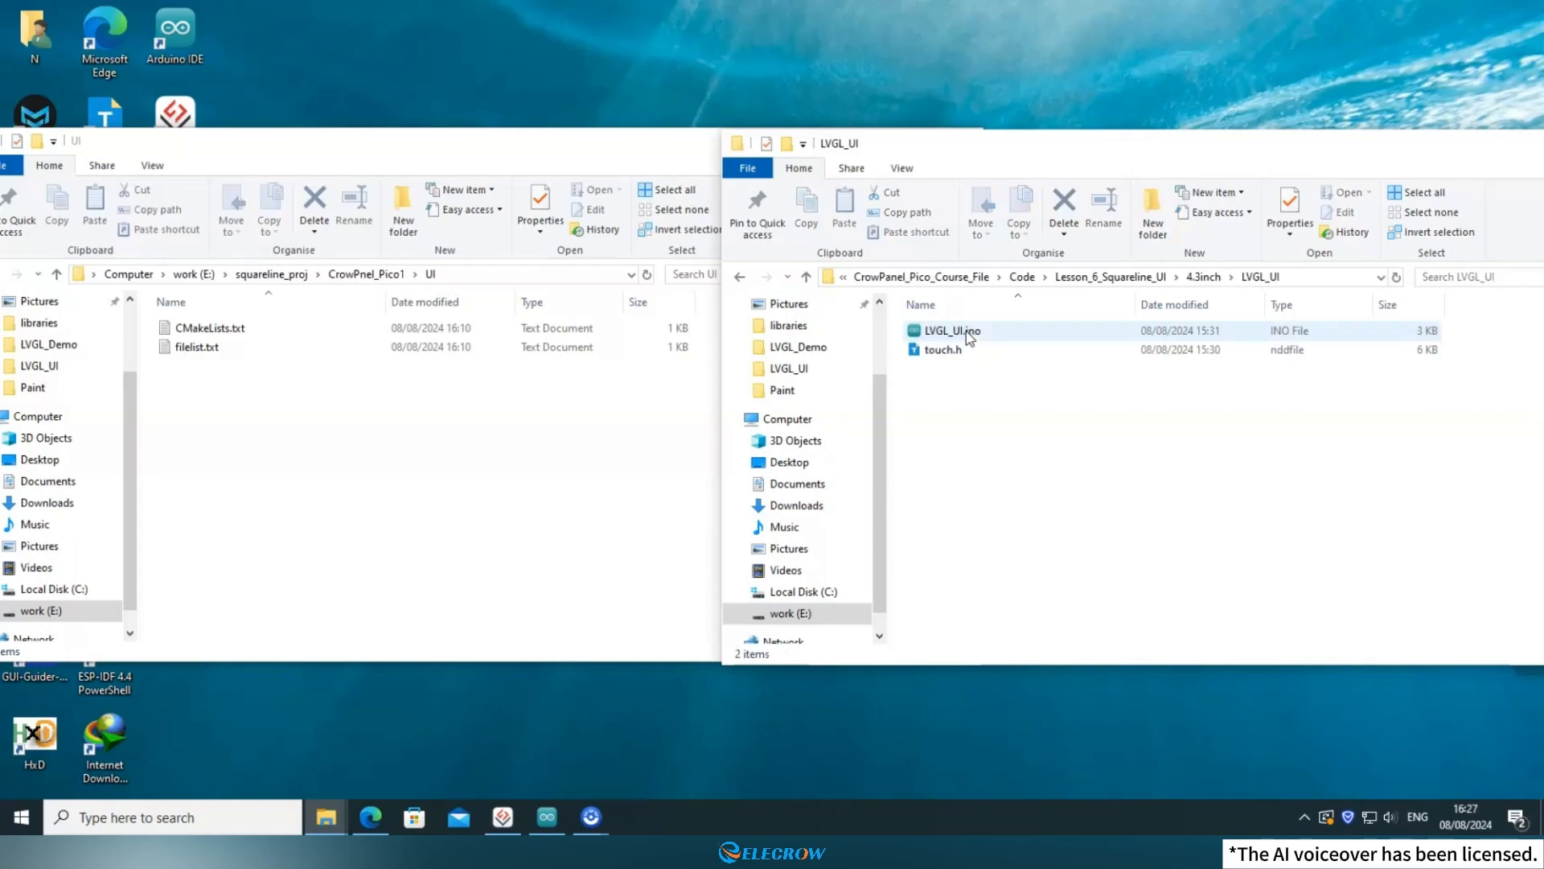
{"action": "left_click", "coordinate": [965, 331]}
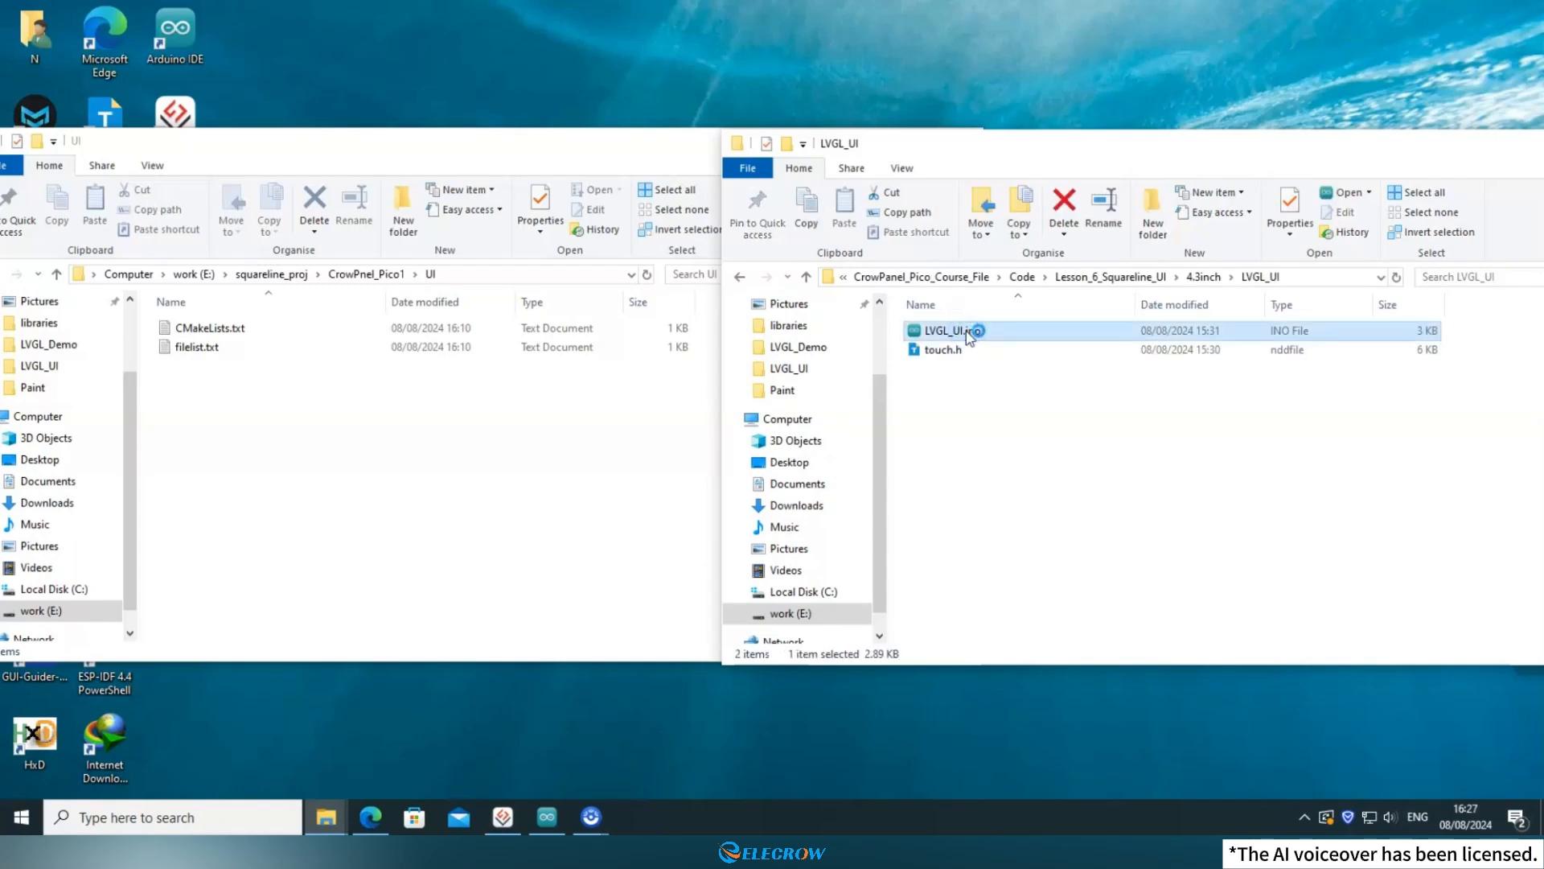
{"action": "double_click", "coordinate": [966, 334]}
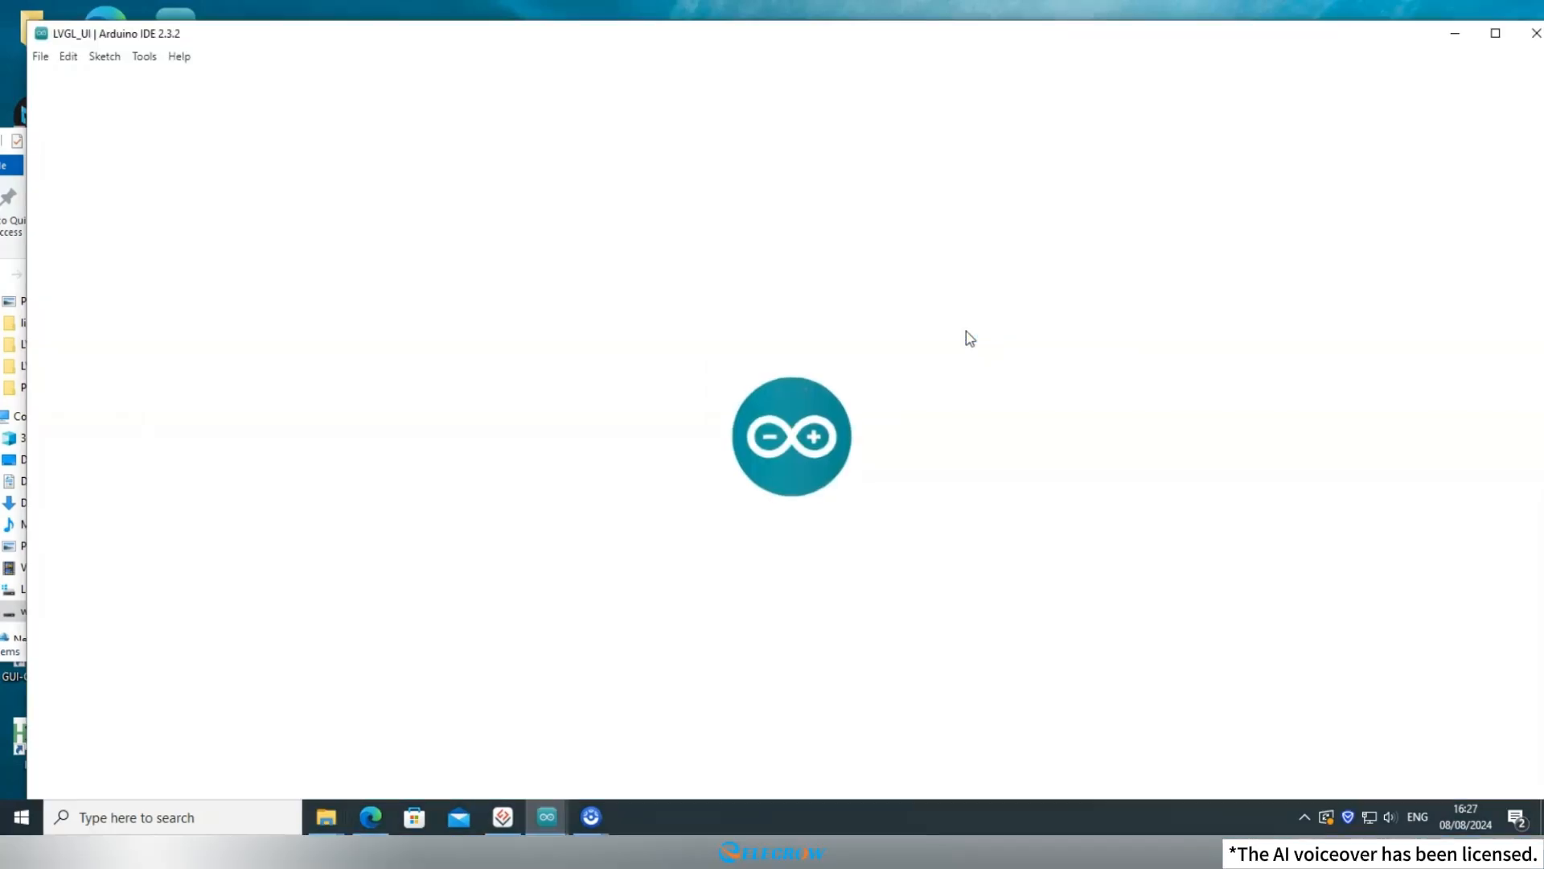
Place the 4.3inch sketch window beside the Raspberry Pi Pico sketch window and shrink both output areas to show more code.
{"action": "scroll", "coordinate": [968, 330], "scroll_direction": "up", "scroll_amount": 20}
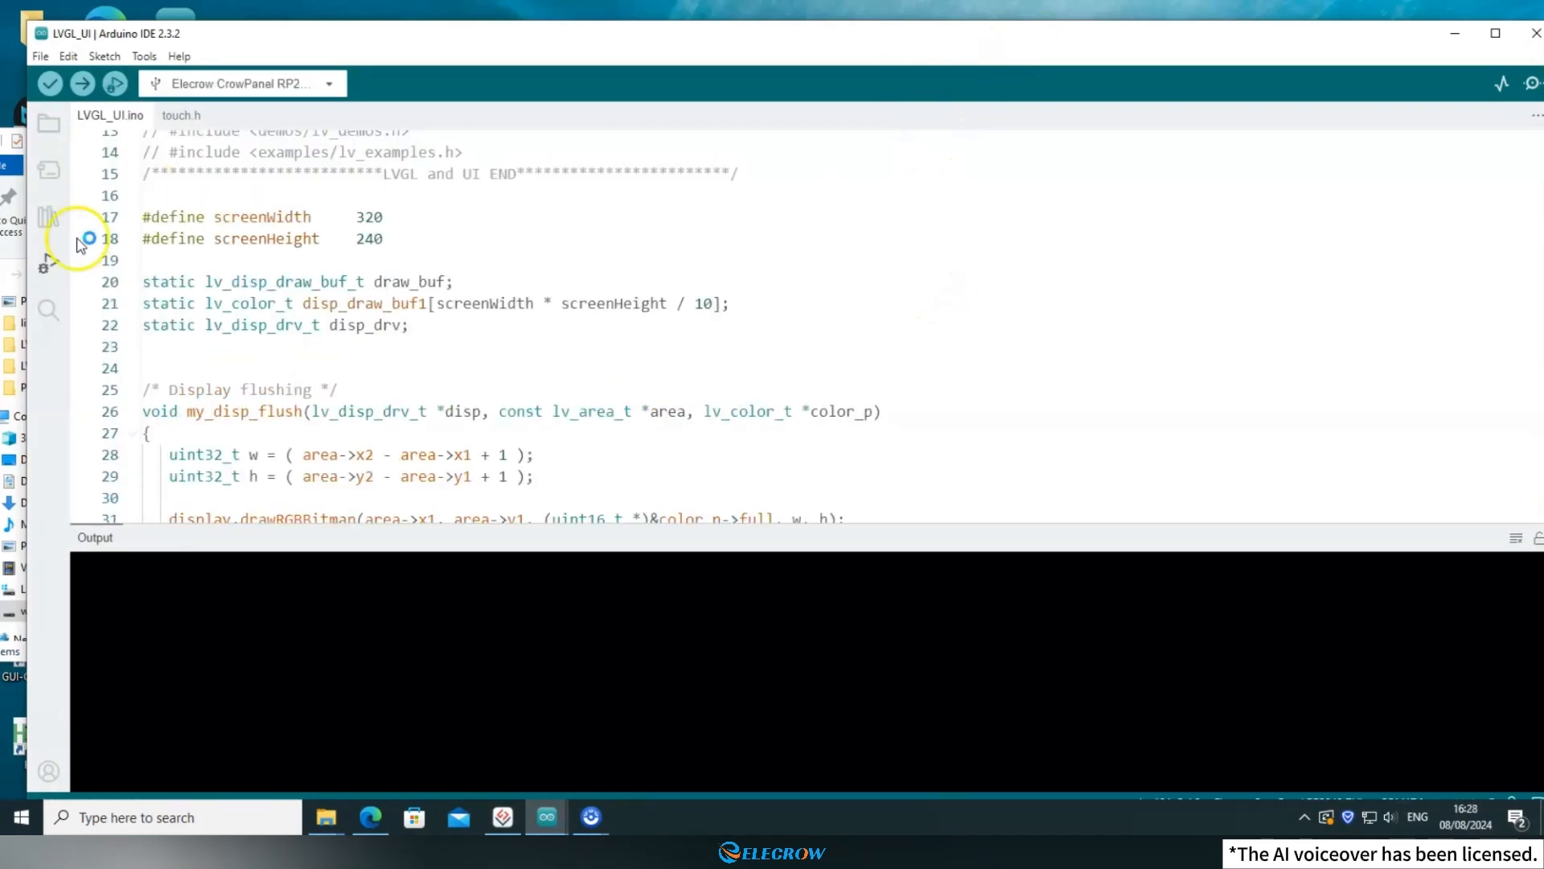
{"action": "key", "text": "super+Right"}
{"action": "scroll", "coordinate": [1000, 409], "scroll_direction": "up", "scroll_amount": 4}
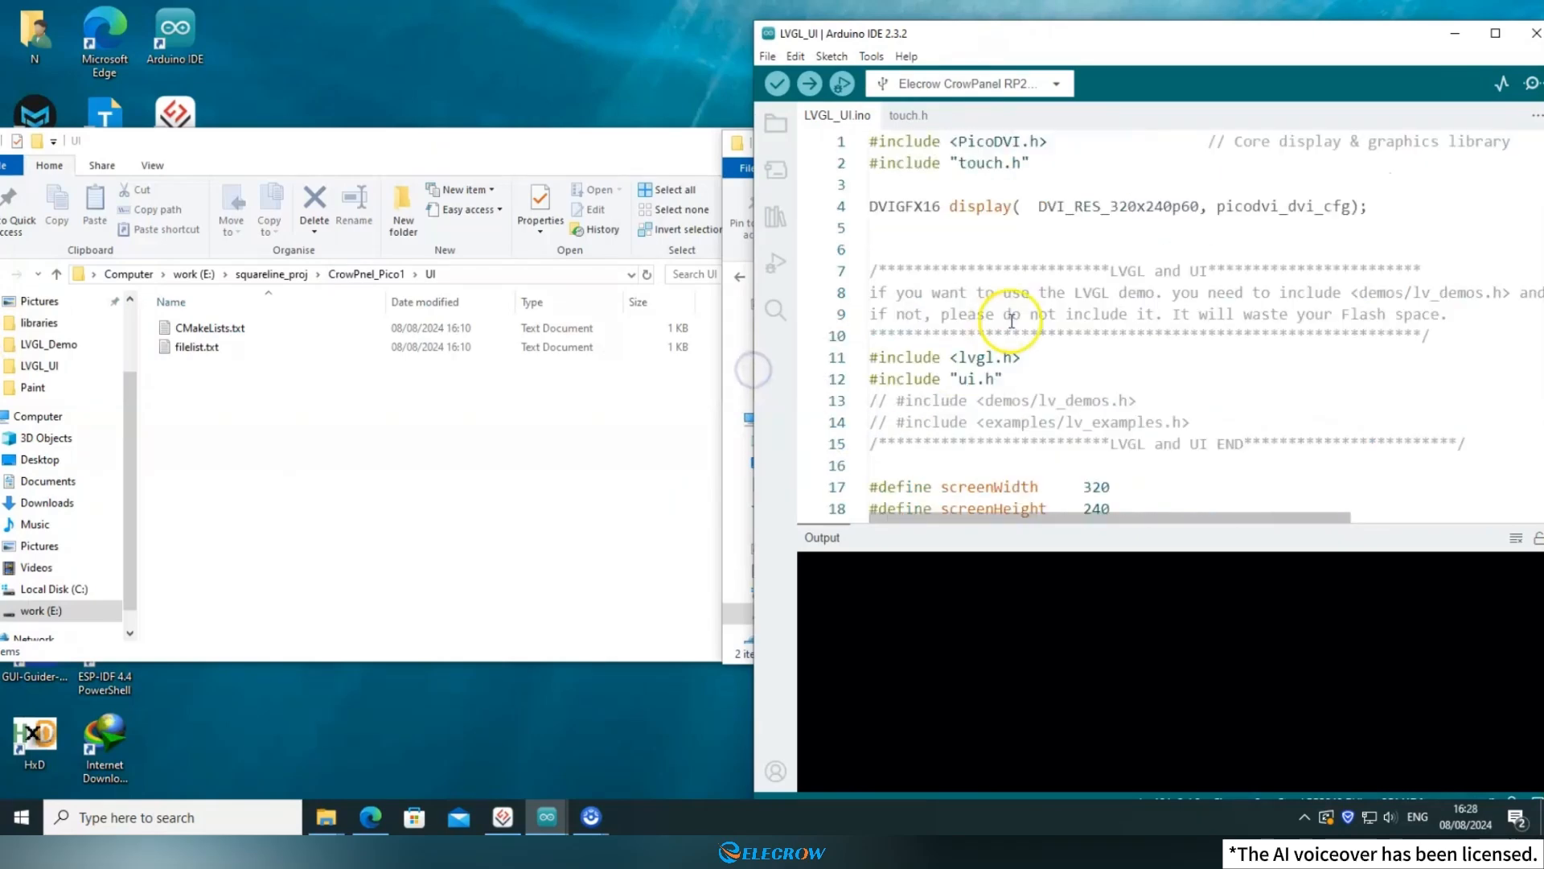
{"action": "mouse_move", "coordinate": [547, 817]}
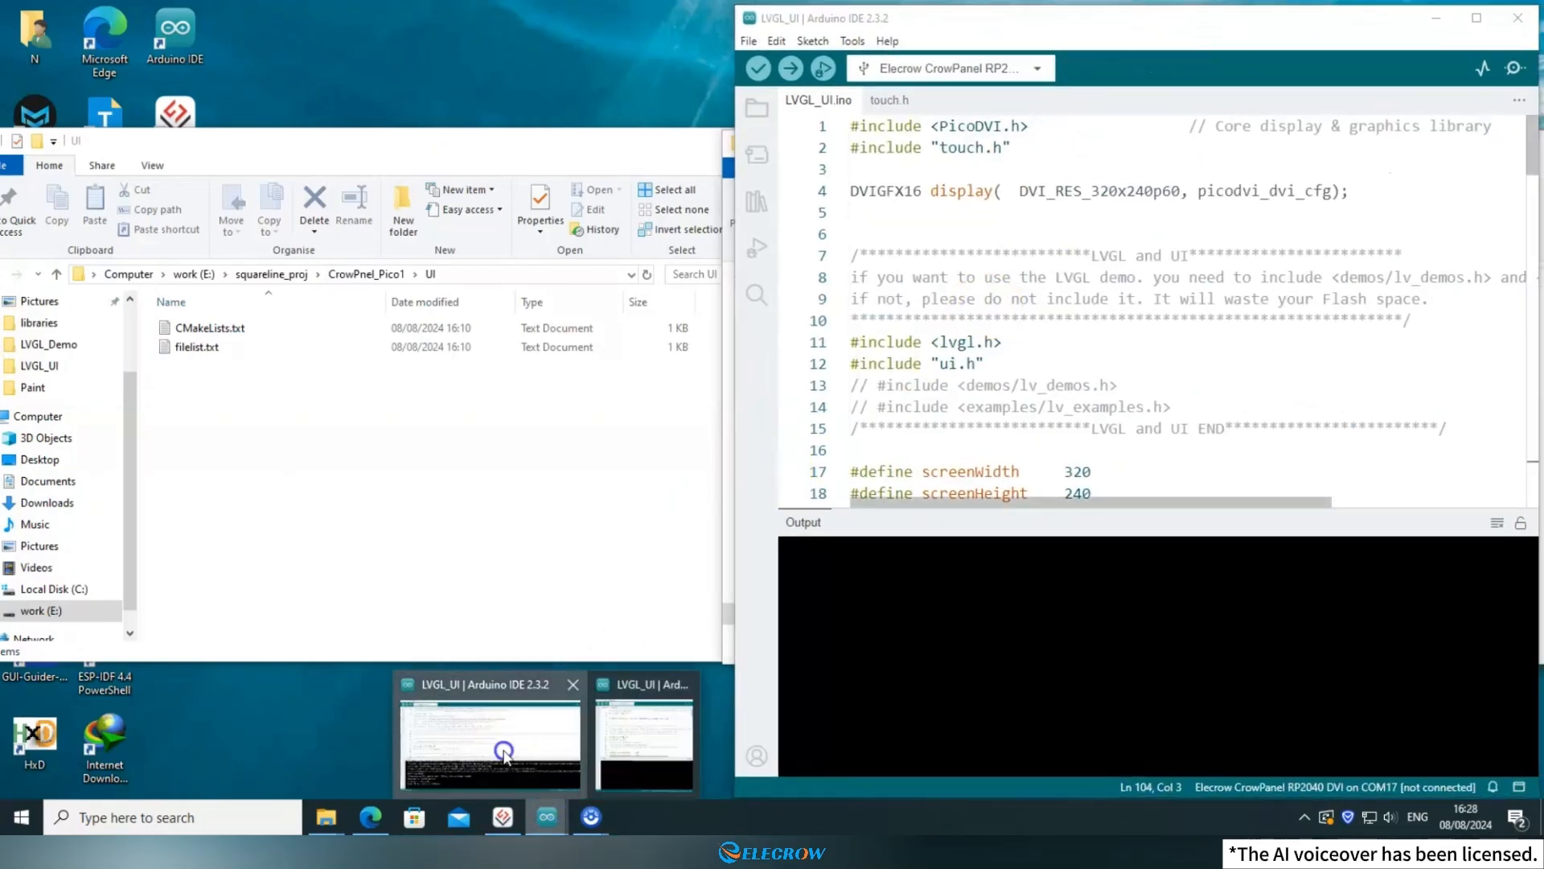
{"action": "left_click", "coordinate": [504, 753]}
{"action": "left_click", "coordinate": [1480, 9]}
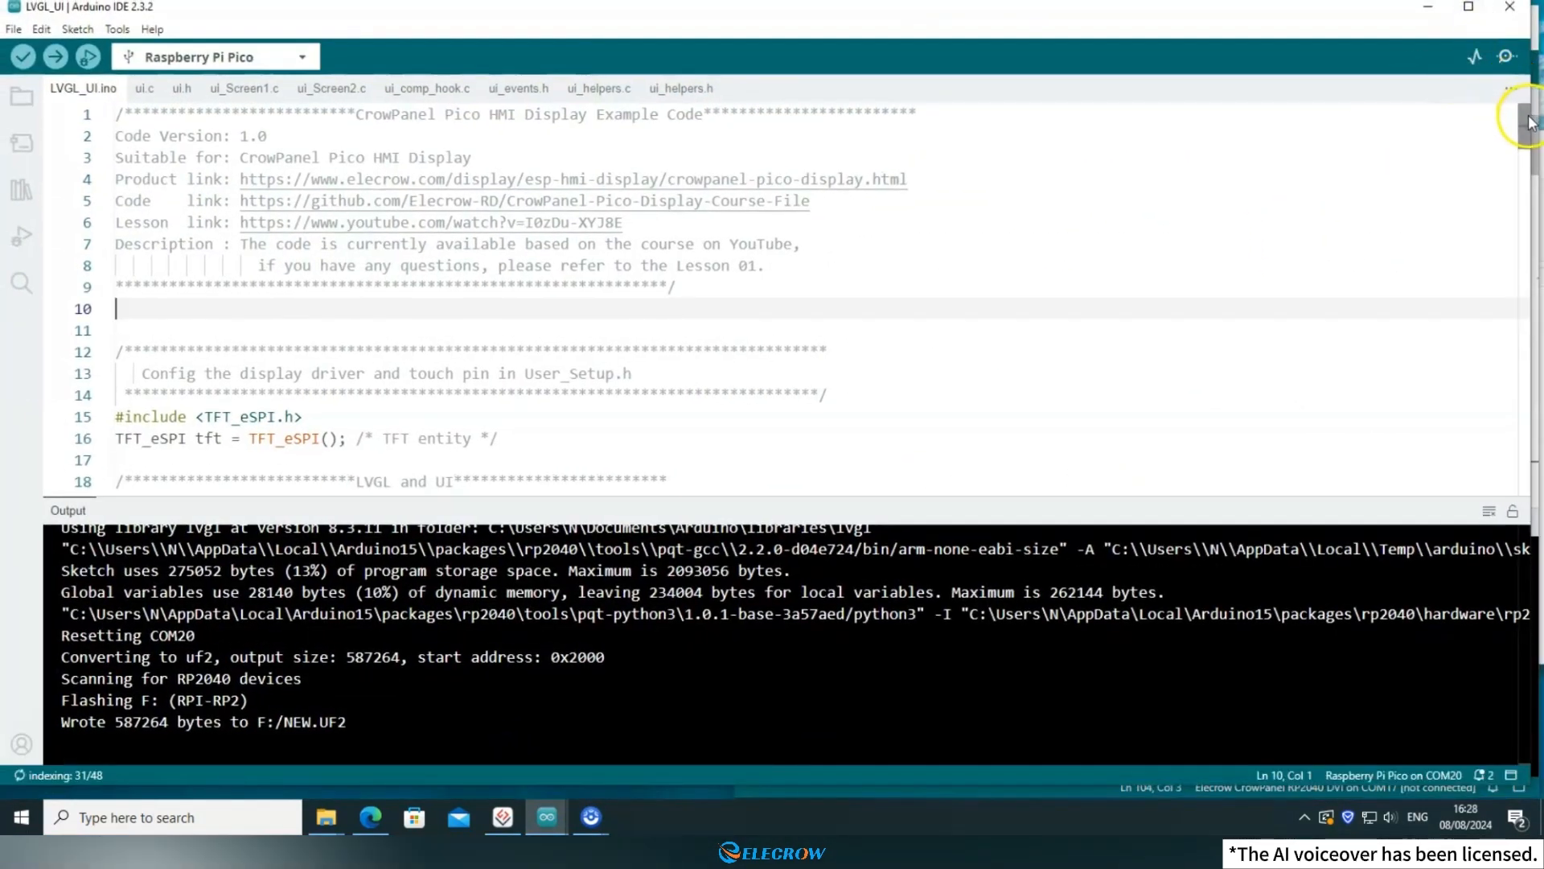
{"action": "key", "text": "super+Left"}
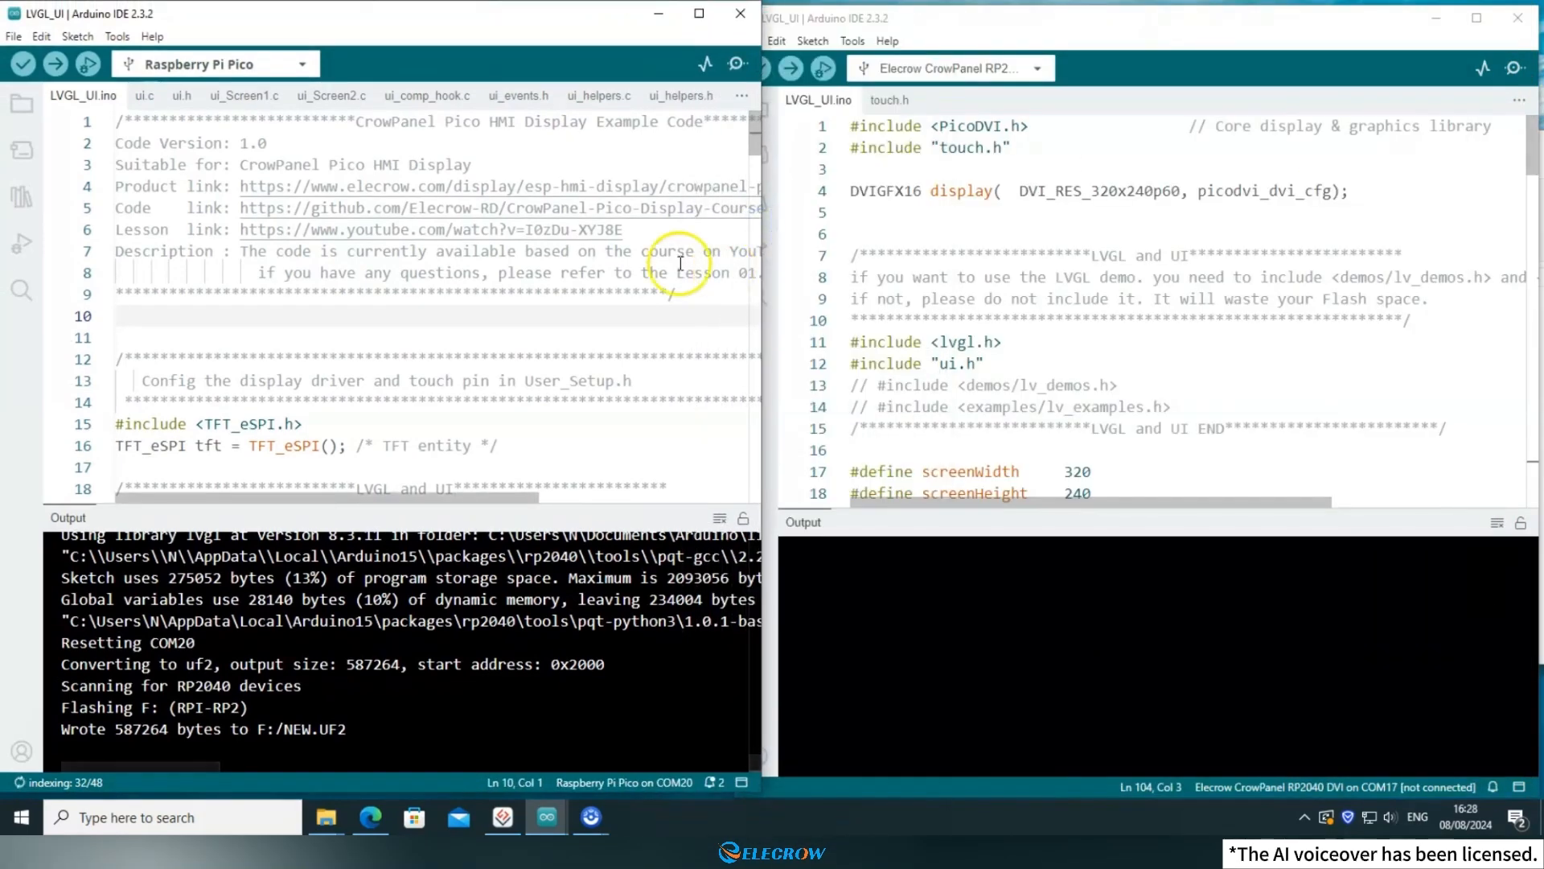
{"action": "left_click_drag", "start_coordinate": [490, 508], "coordinate": [490, 676]}
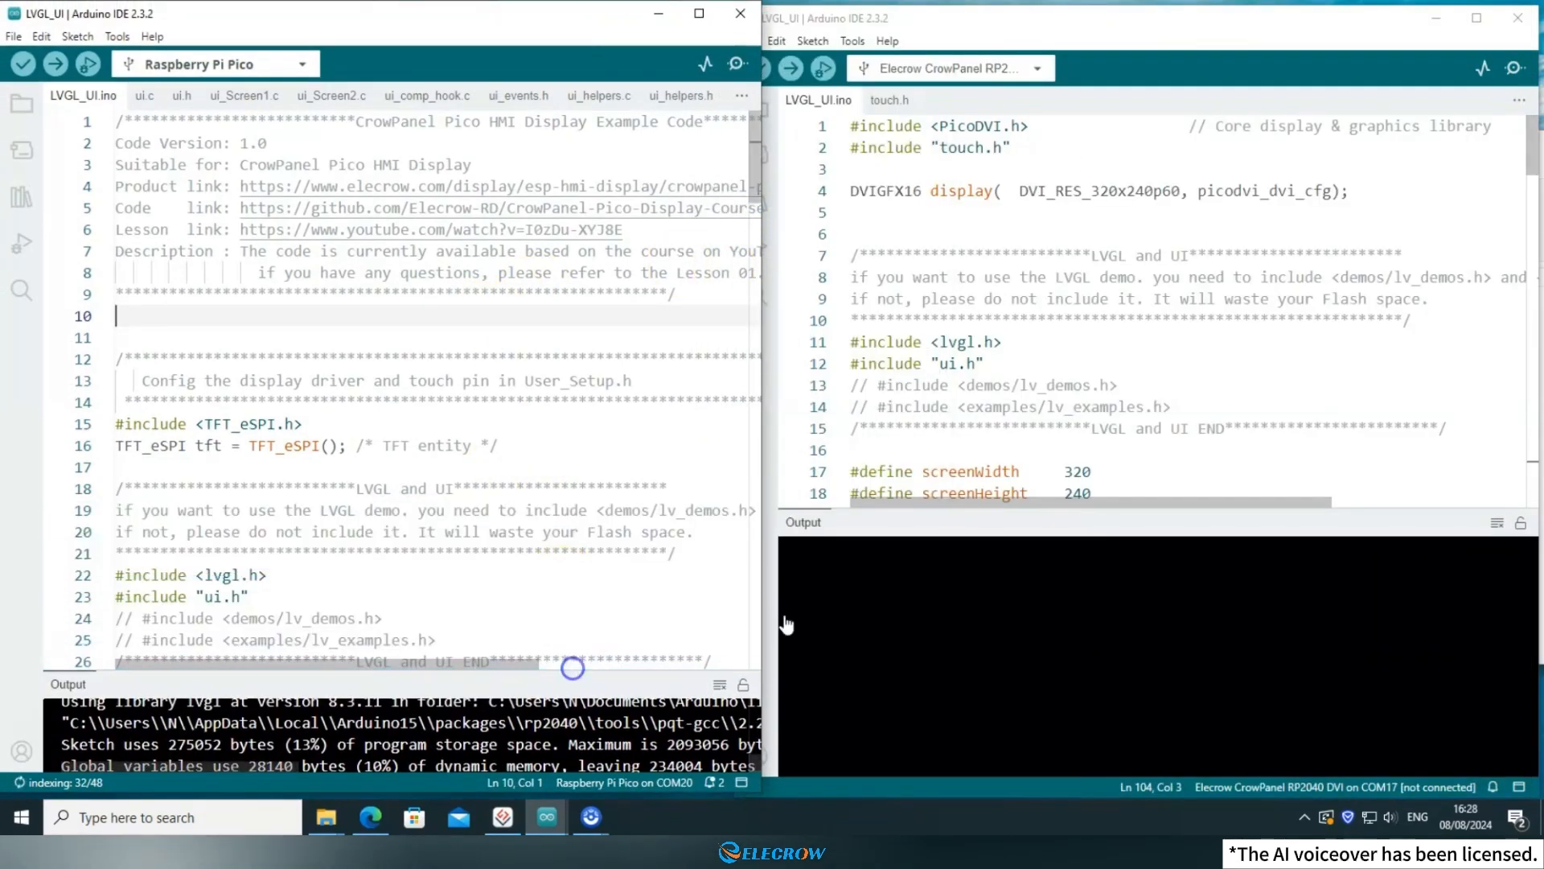
{"action": "left_click_drag", "start_coordinate": [963, 507], "coordinate": [845, 668]}
Compare the ui_init() call, commented-out lv_demo_widgets() line and loop() function between the two LVGL_UI.ino sketches.
{"action": "left_click", "coordinate": [593, 448]}
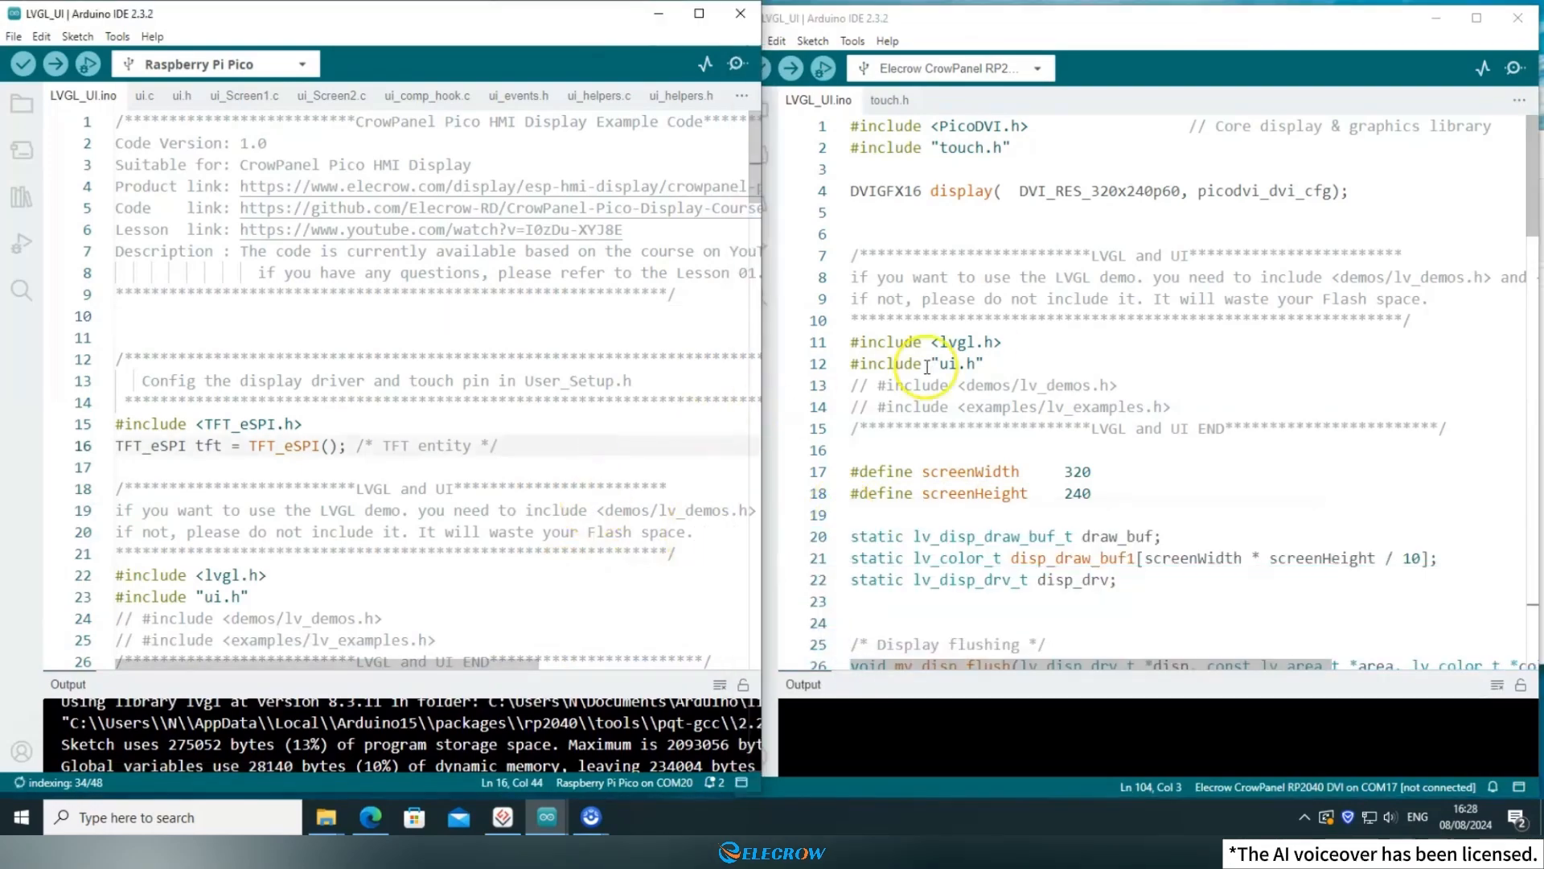
{"action": "scroll", "coordinate": [995, 368], "scroll_direction": "down", "scroll_amount": 15}
{"action": "scroll", "coordinate": [999, 369], "scroll_direction": "down", "scroll_amount": 14}
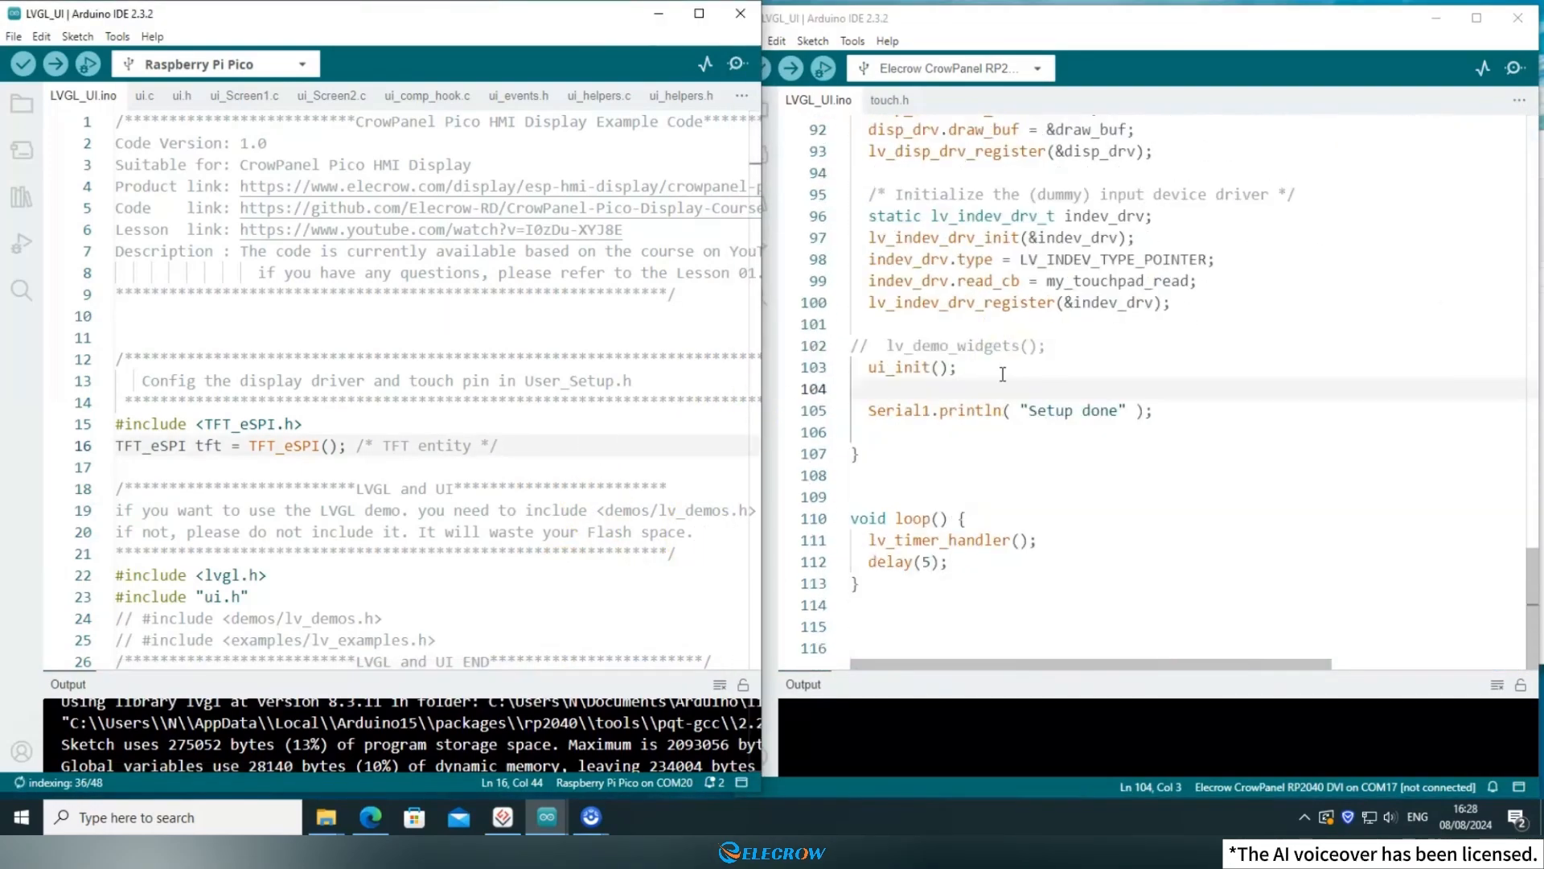
{"action": "scroll", "coordinate": [487, 497], "scroll_direction": "down", "scroll_amount": 14}
{"action": "scroll", "coordinate": [488, 497], "scroll_direction": "down", "scroll_amount": 20}
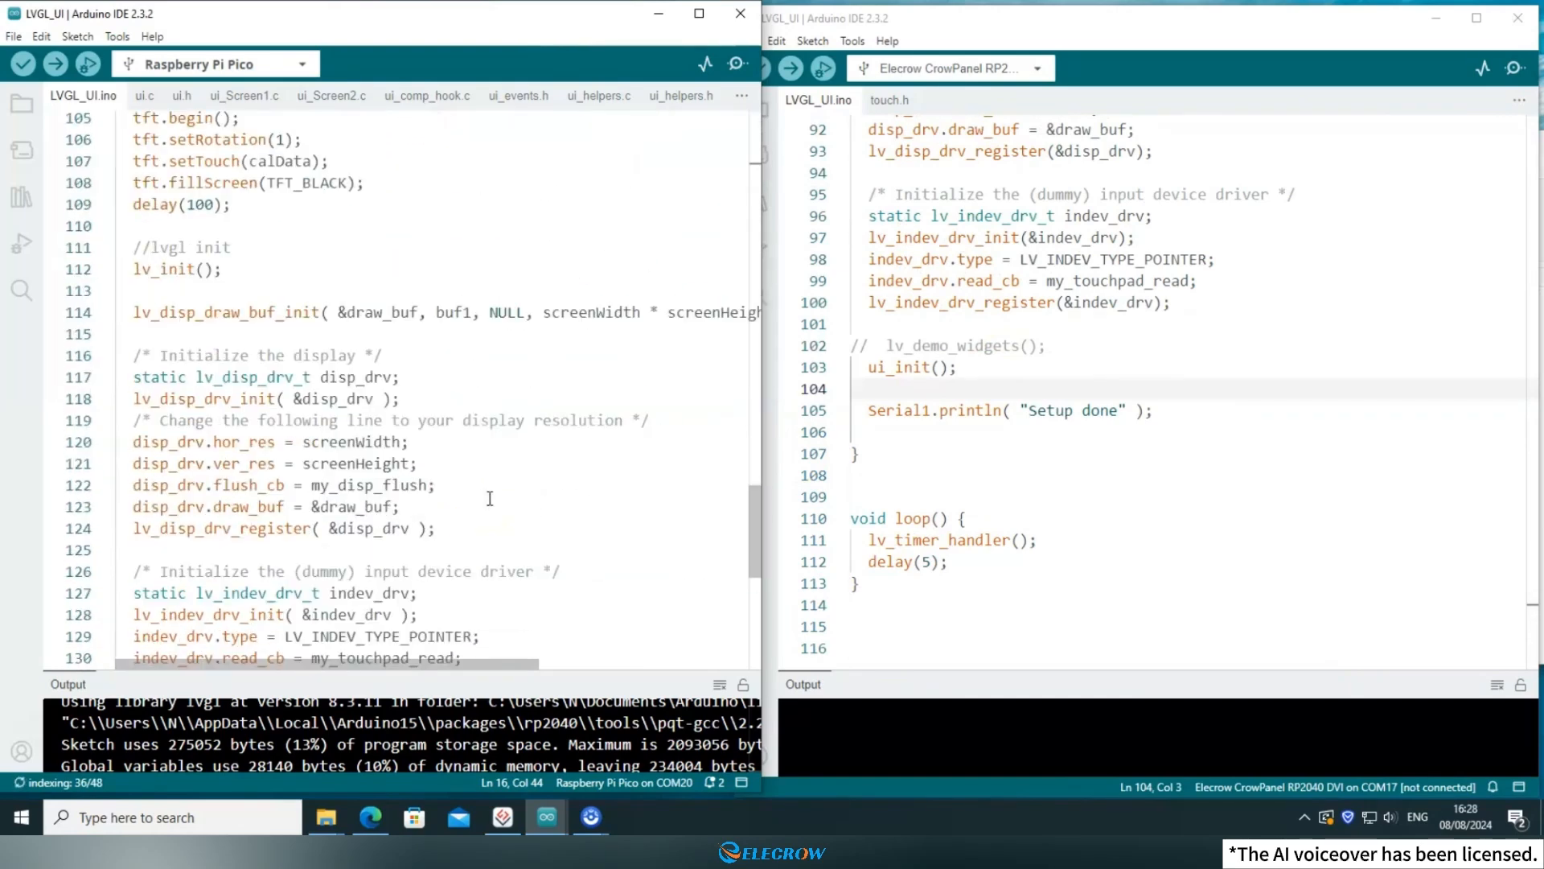
{"action": "left_click", "coordinate": [957, 366]}
{"action": "left_click_drag", "start_coordinate": [957, 367], "coordinate": [517, 345]}
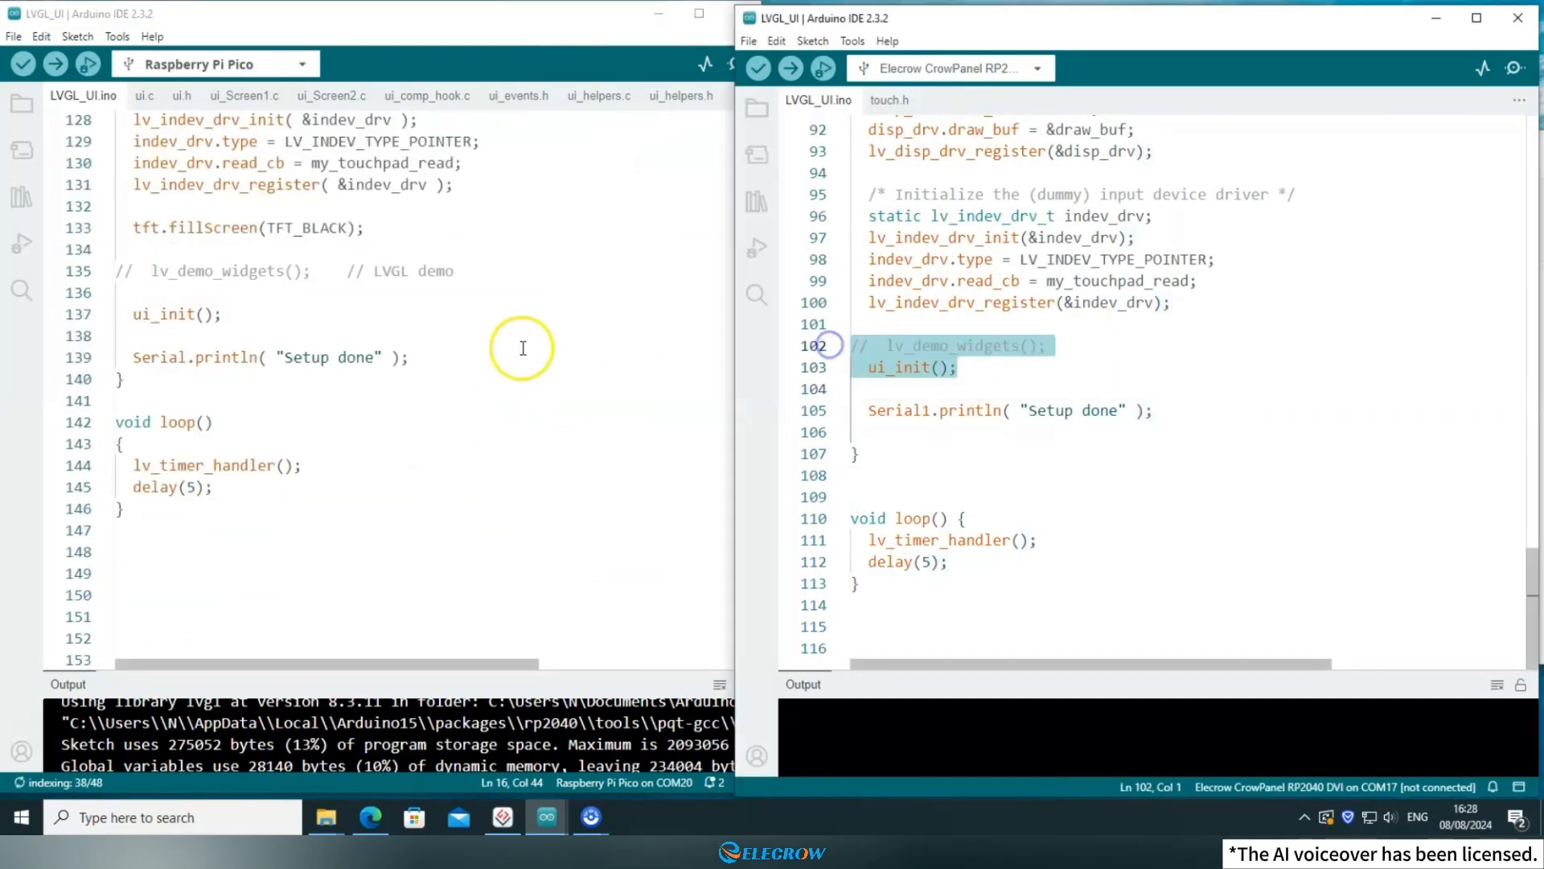
{"action": "scroll", "coordinate": [480, 370], "scroll_direction": "up", "scroll_amount": 1}
{"action": "left_click", "coordinate": [981, 384]}
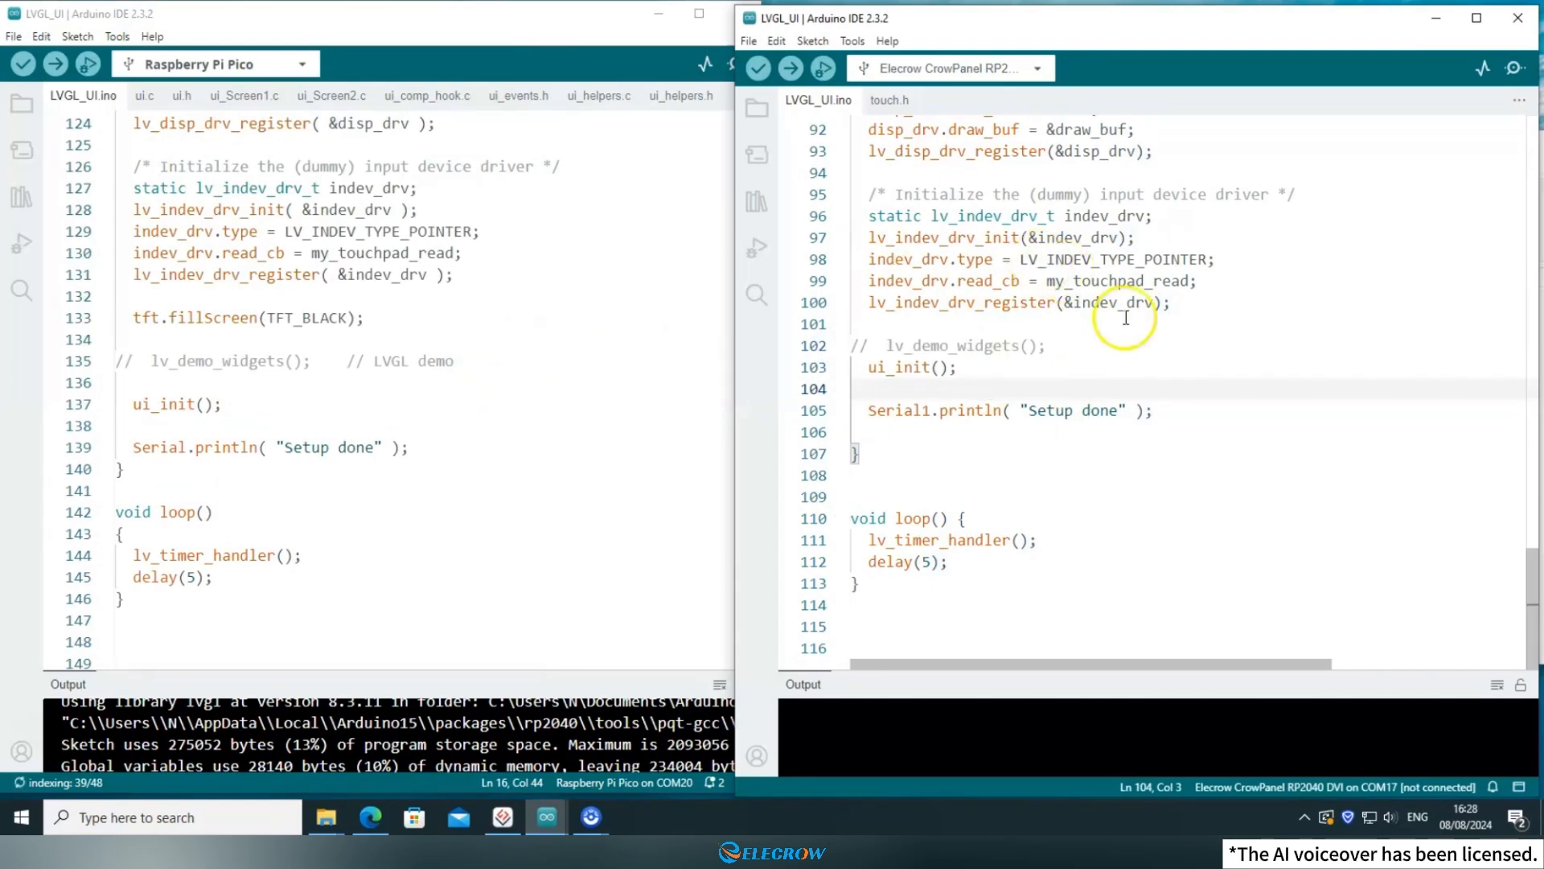
{"action": "scroll", "coordinate": [1125, 317], "scroll_direction": "up", "scroll_amount": 20}
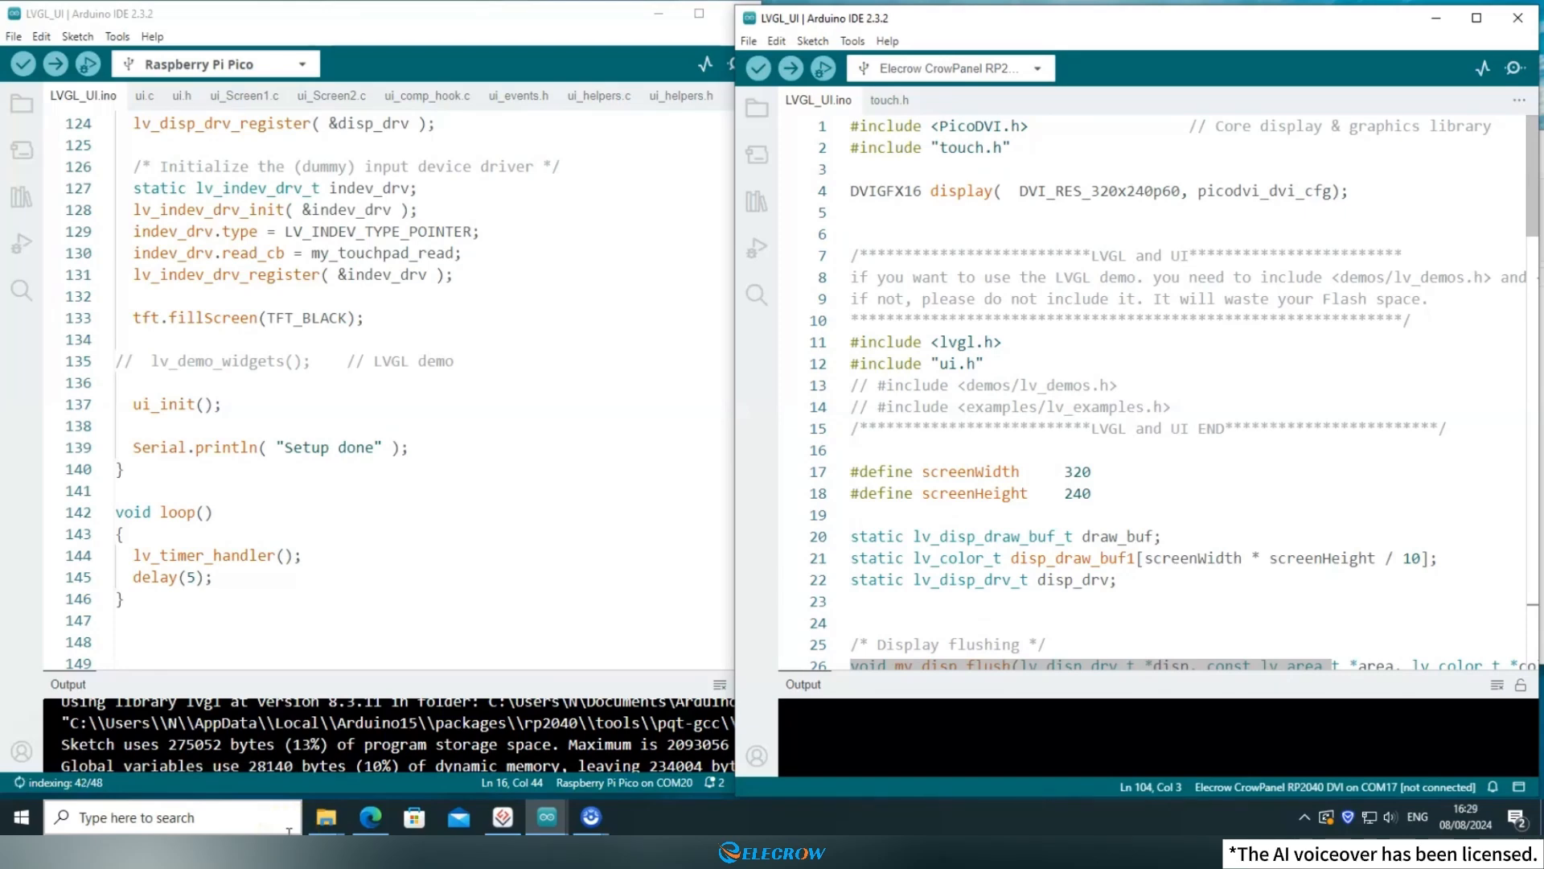
In File Explorer, copy the eight exported ui source and header files from 2.4-2.8-3.5inch\LVGL_UI into the 4.3inch\LVGL_UI folder.
{"action": "left_click", "coordinate": [660, 13]}
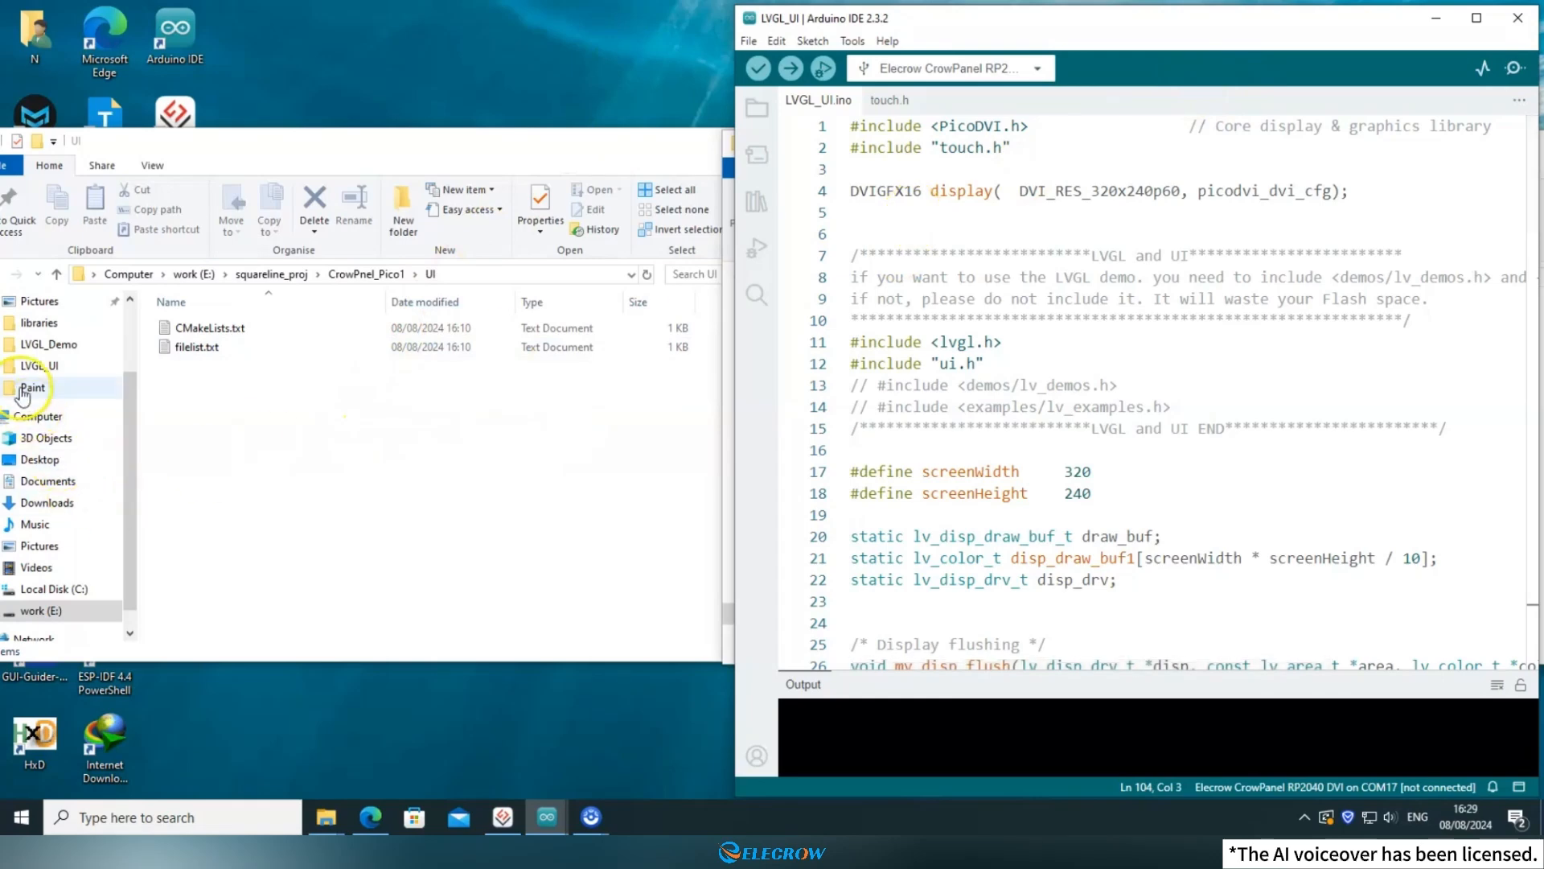
{"action": "left_click", "coordinate": [56, 366]}
{"action": "left_click", "coordinate": [1254, 191]}
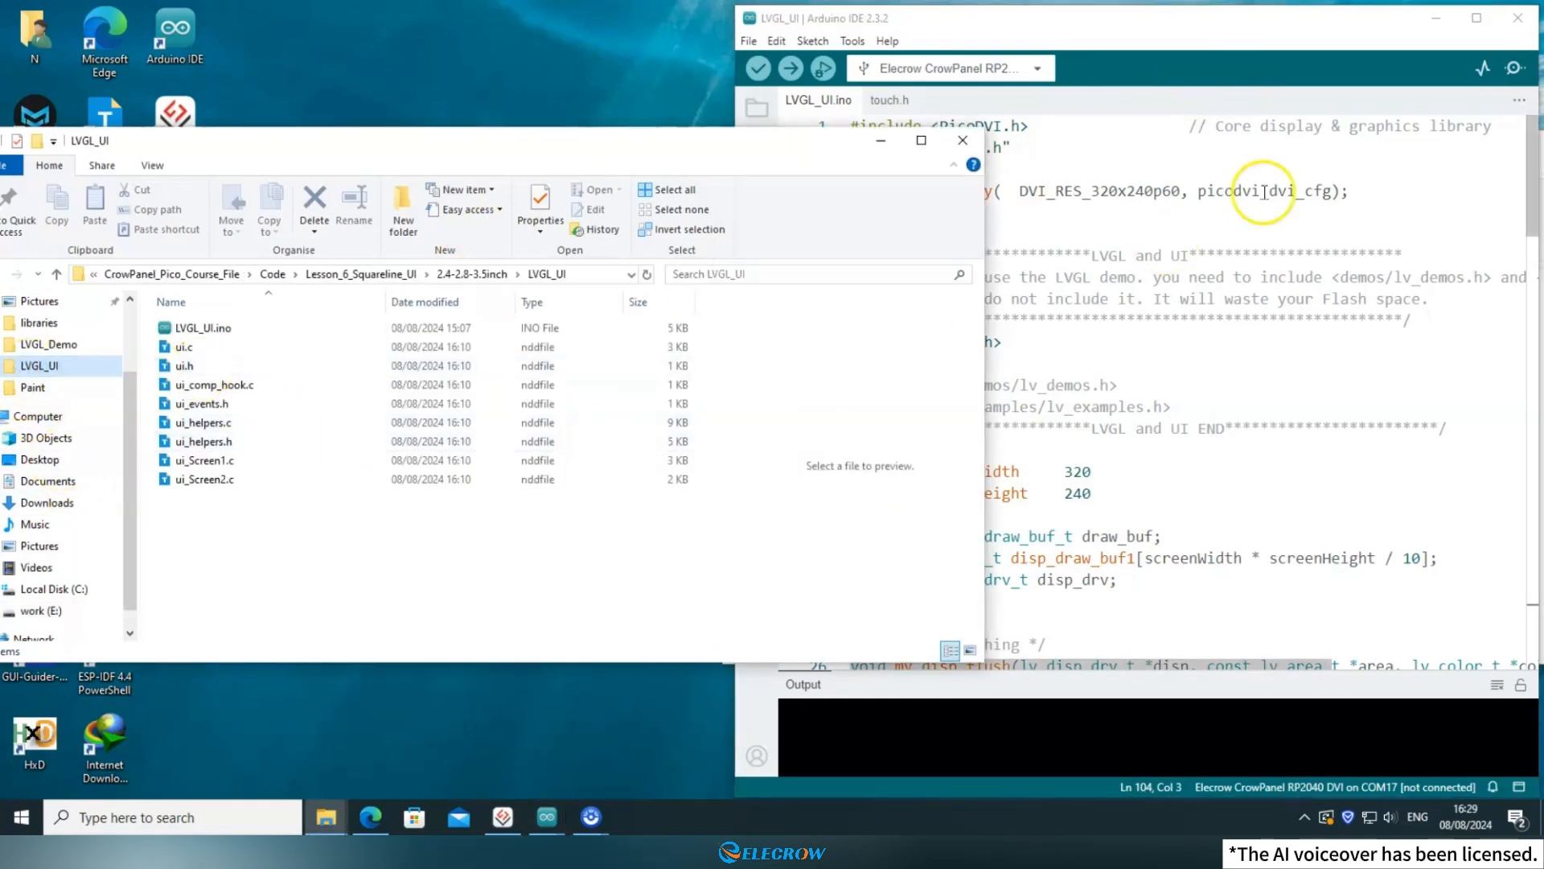
{"action": "left_click", "coordinate": [1436, 19]}
{"action": "left_click_drag", "start_coordinate": [387, 539], "coordinate": [200, 354]}
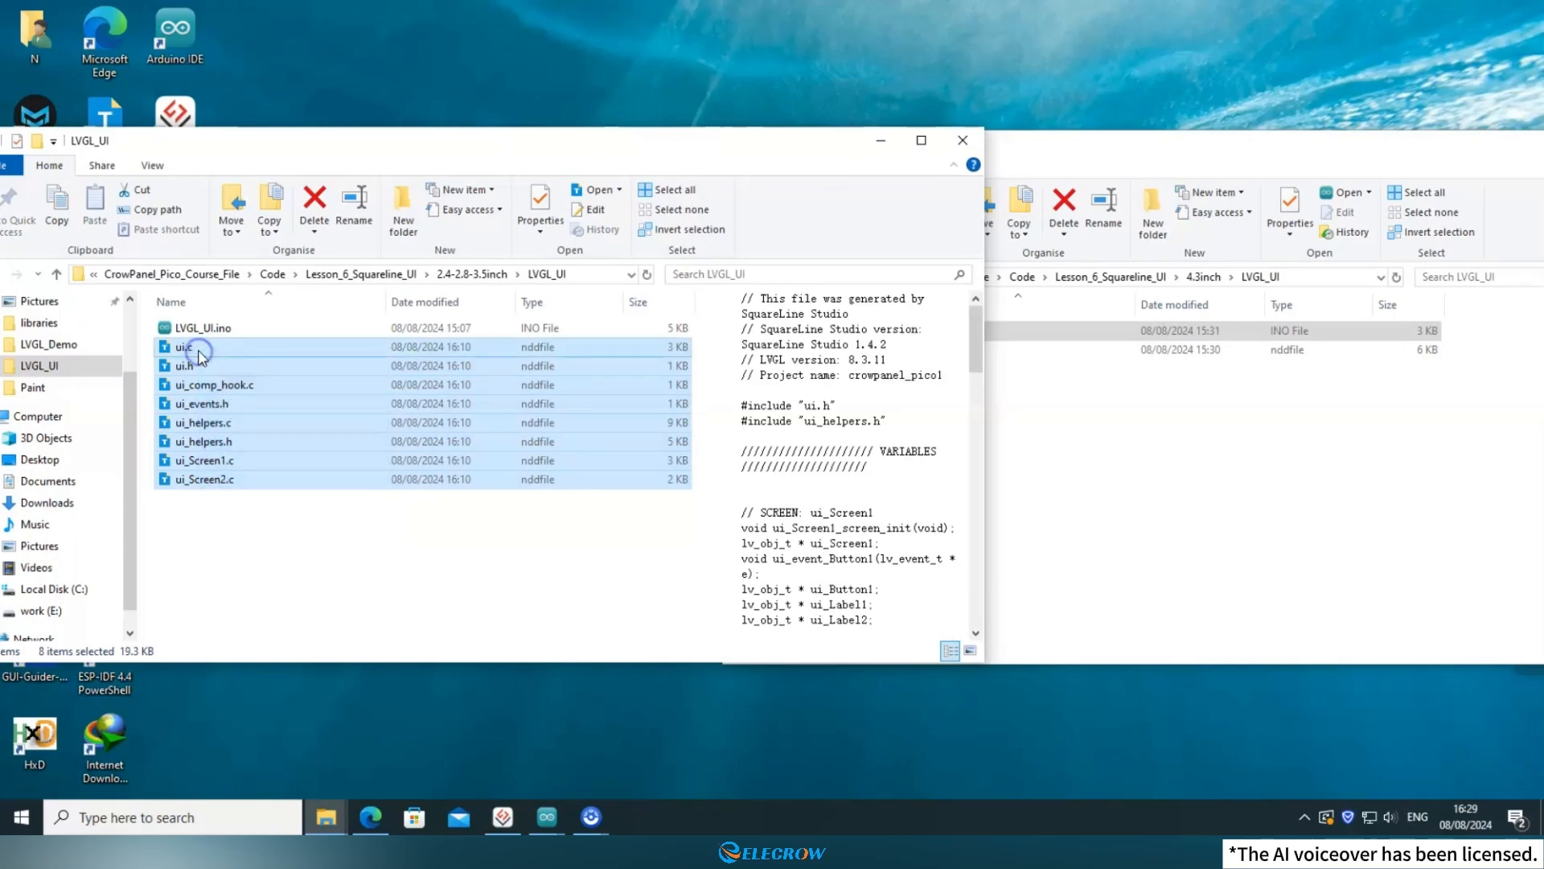
{"action": "left_click", "coordinate": [1102, 456]}
{"action": "key", "text": "ctrl+v"}
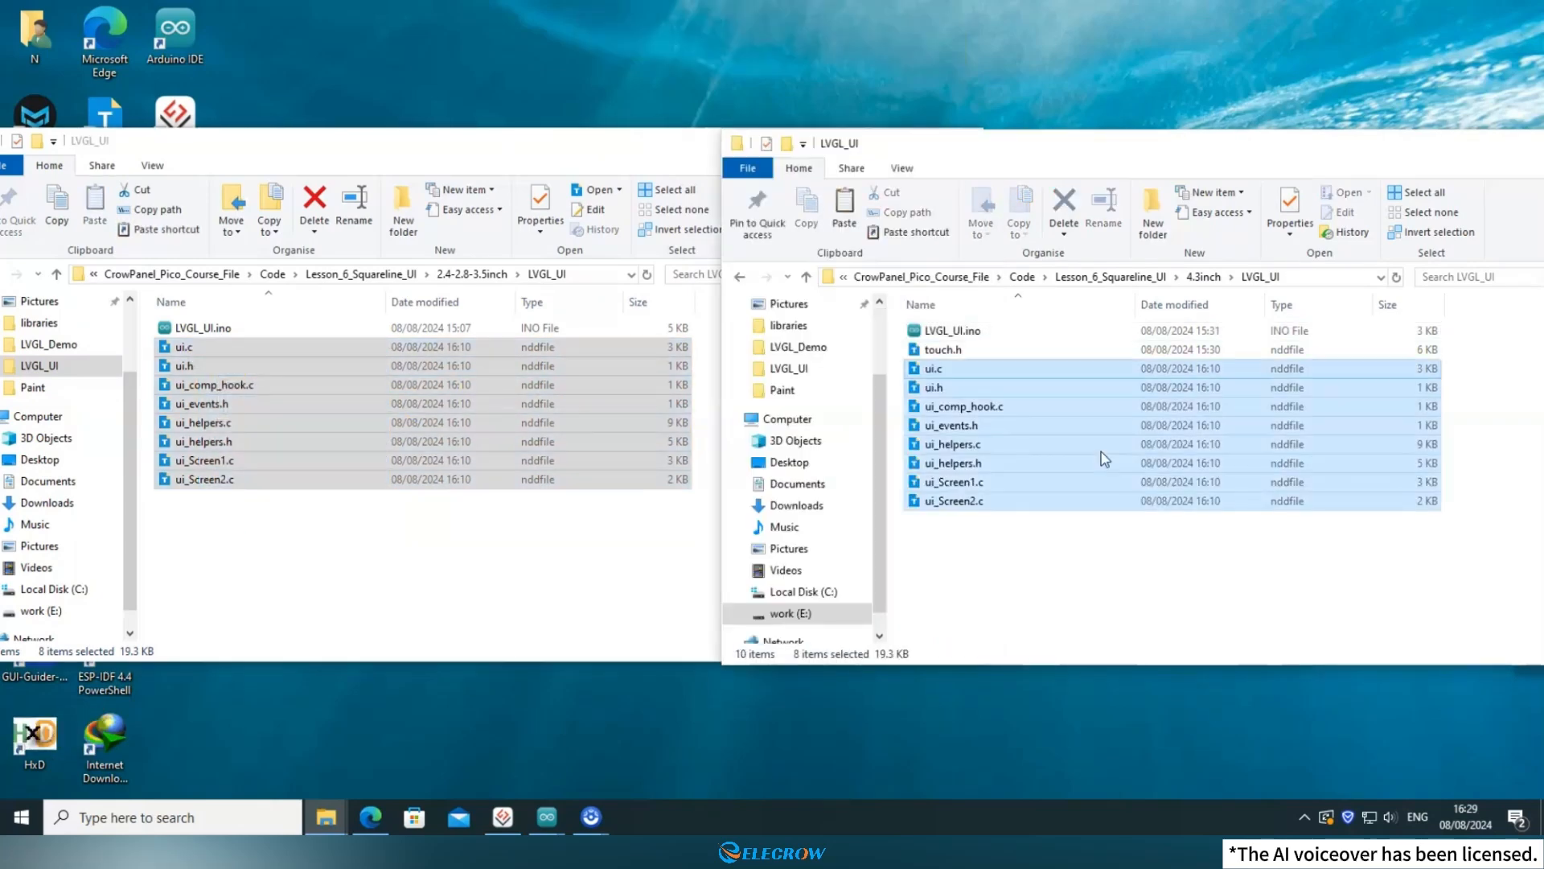
{"action": "left_click", "coordinate": [998, 568]}
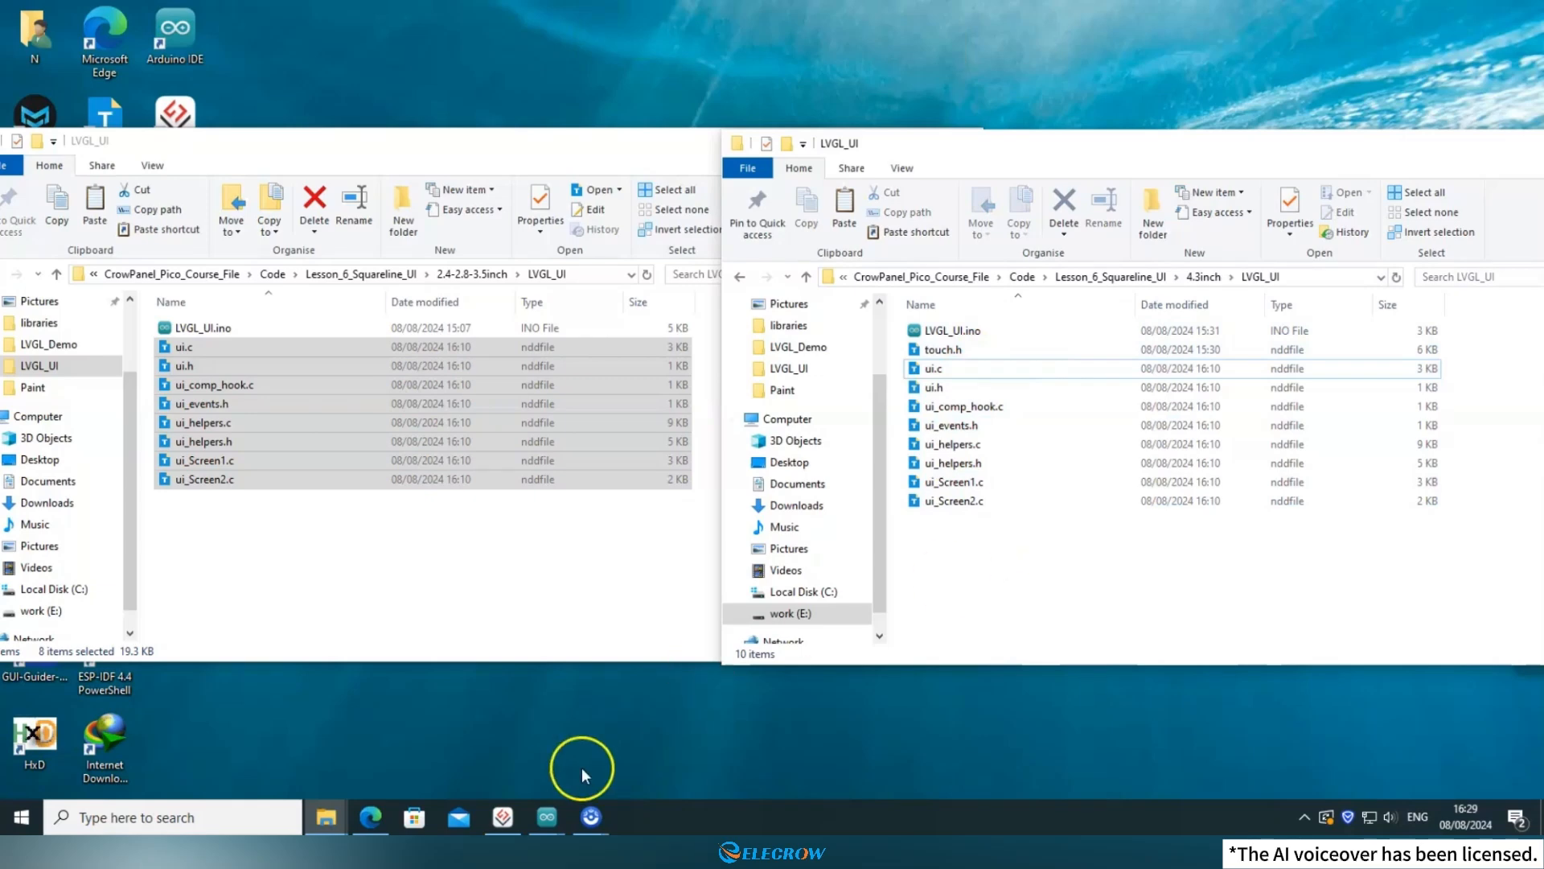
Switch back to the 4.3inch LVGL_UI sketch in Arduino IDE and maximize its window.
{"action": "mouse_move", "coordinate": [547, 817]}
{"action": "left_click", "coordinate": [597, 730]}
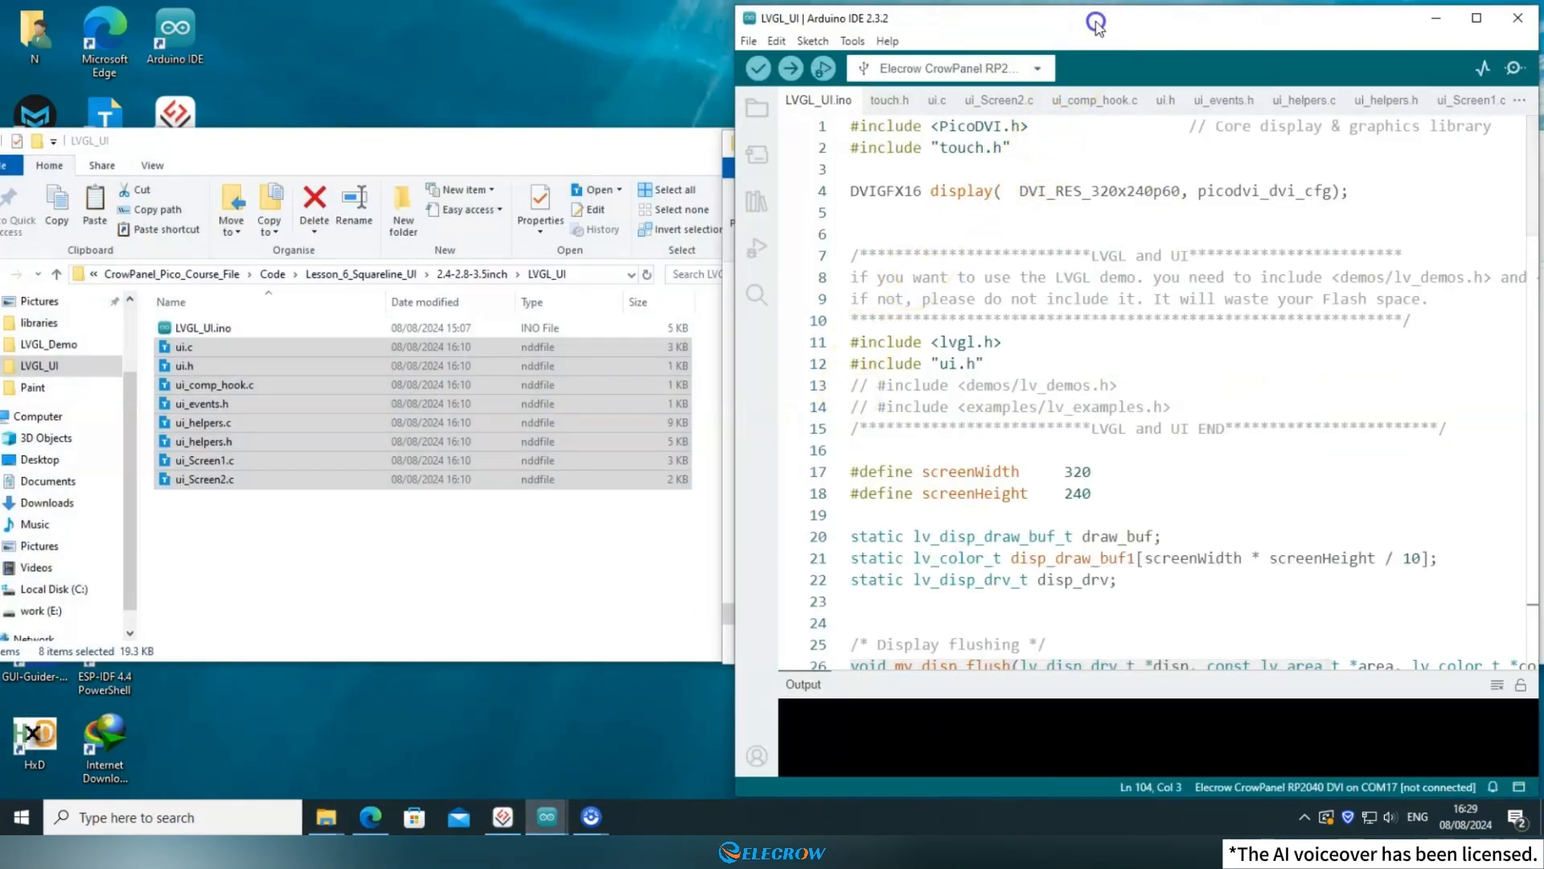
{"action": "left_click_drag", "start_coordinate": [1095, 24], "coordinate": [858, 84]}
{"action": "double_click", "coordinate": [818, 104]}
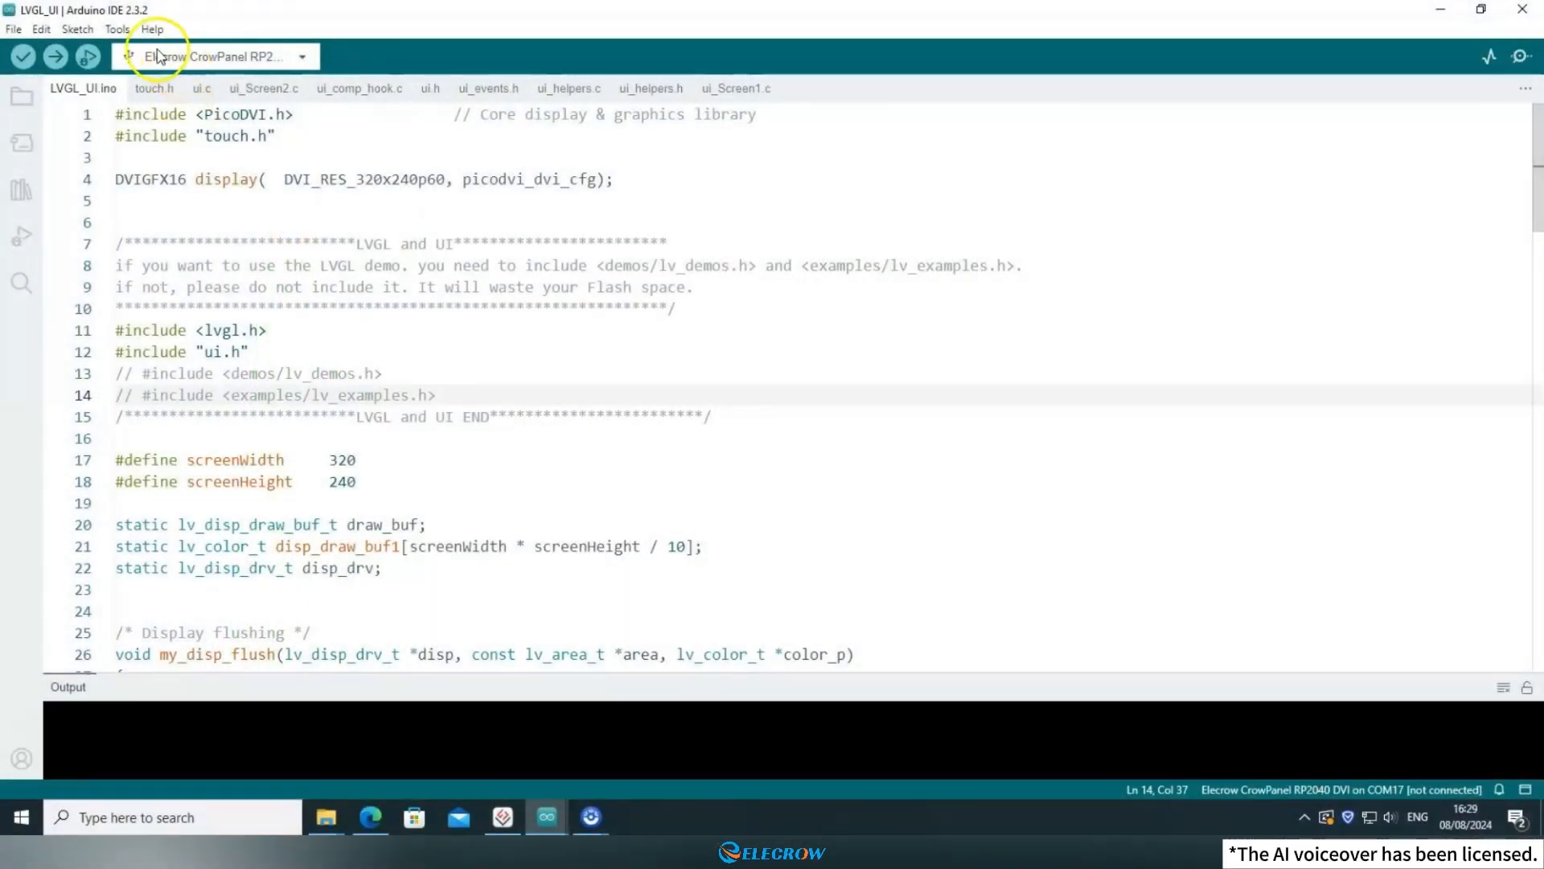
Select Elecrow CrowPanel RP2040 DVI from the Raspberry Pi Pico/RP2040 boards as the sketch's target board.
{"action": "left_click", "coordinate": [117, 28]}
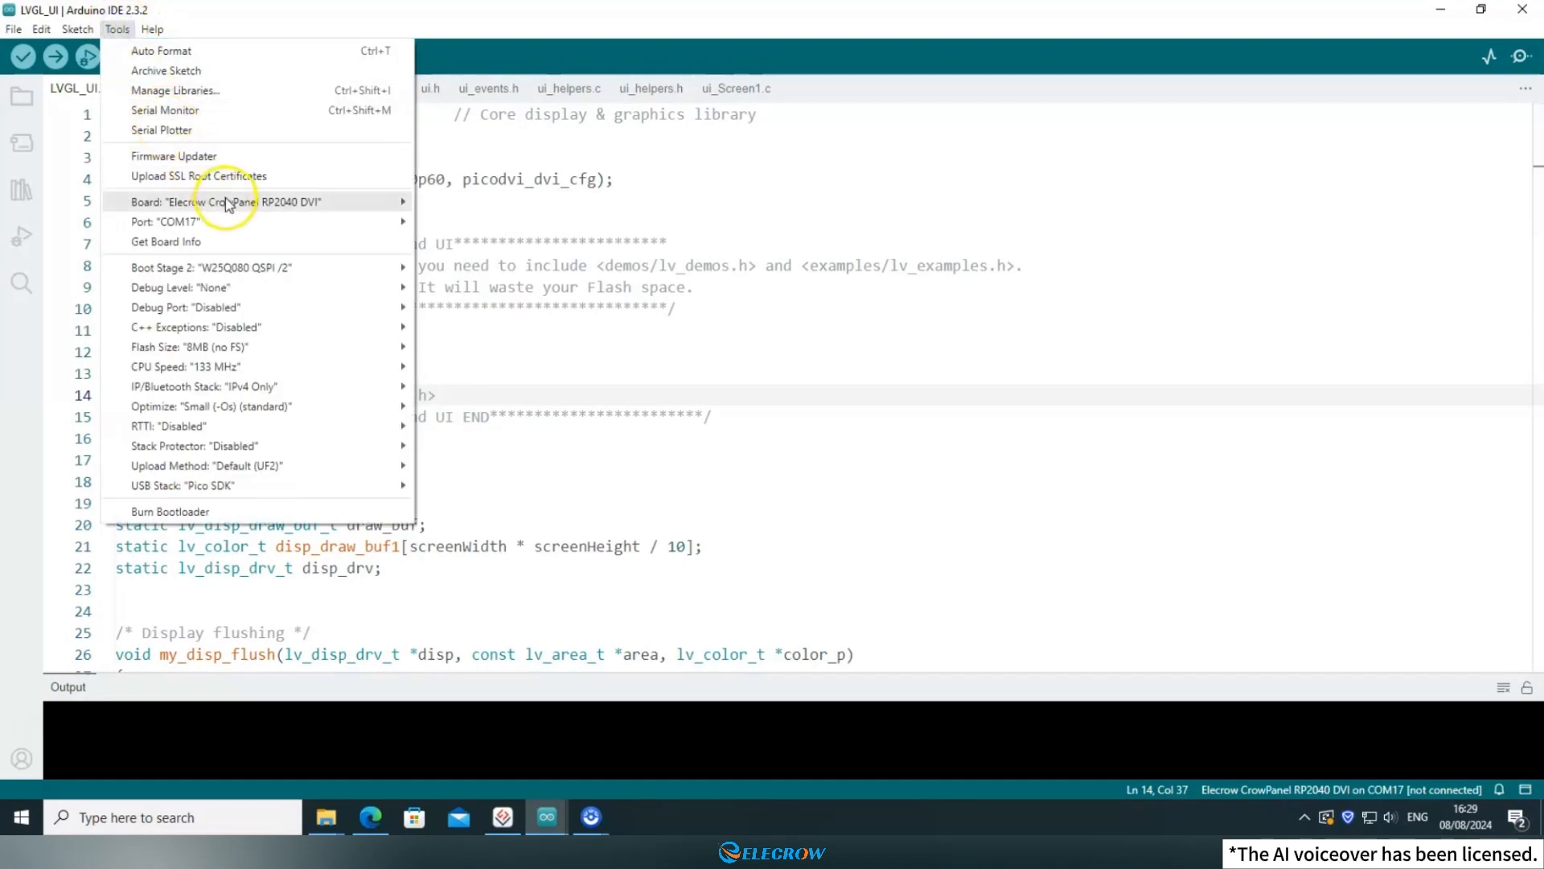
{"action": "mouse_move", "coordinate": [254, 199]}
{"action": "mouse_move", "coordinate": [547, 287]}
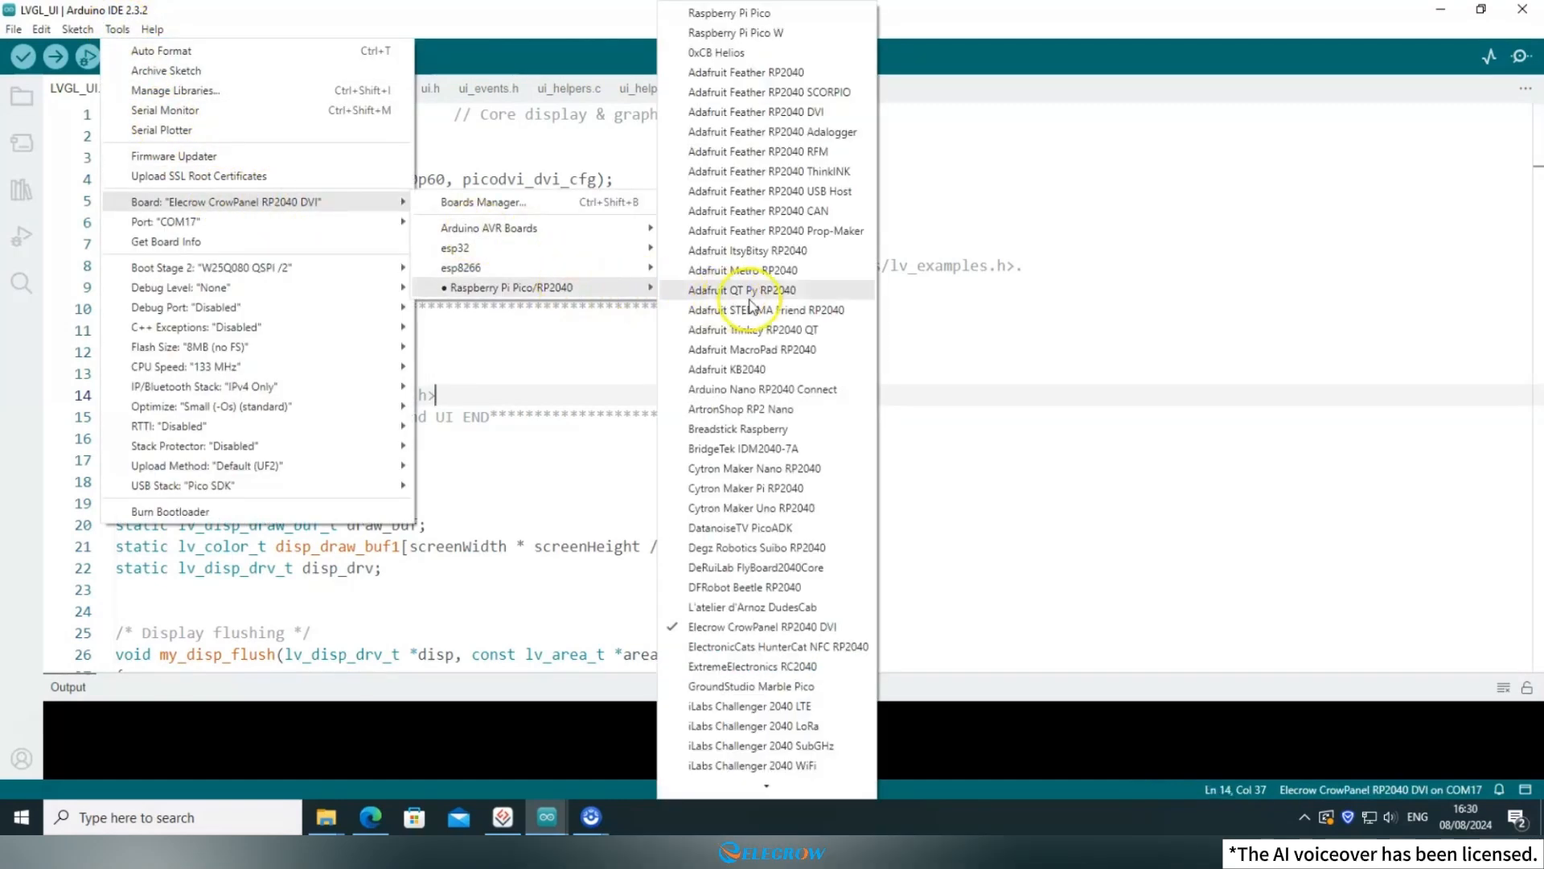
{"action": "left_click", "coordinate": [711, 626]}
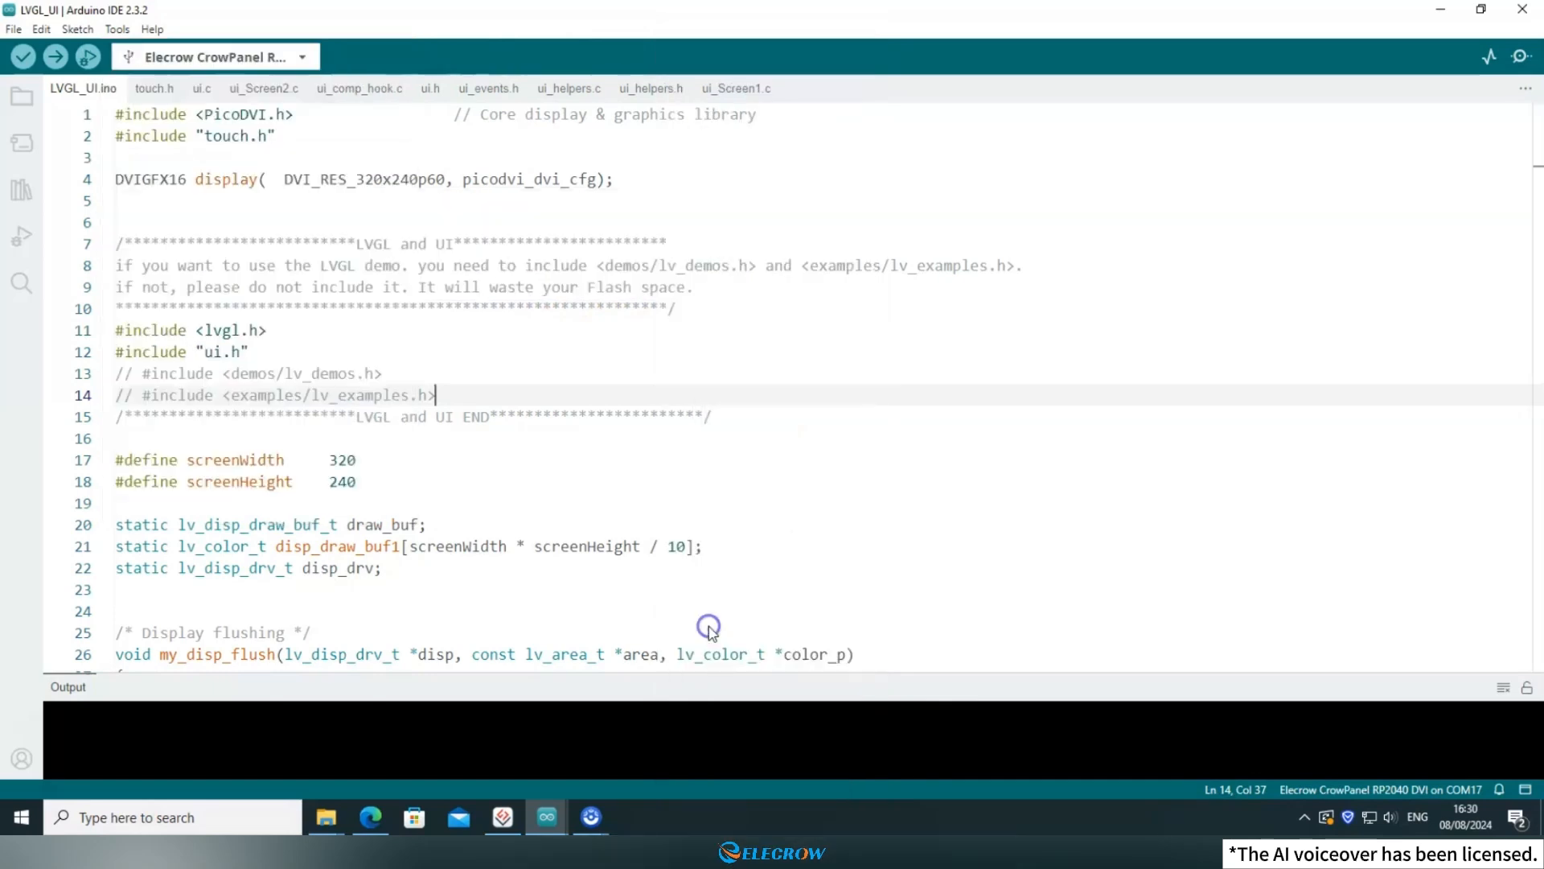
Set the serial port to COM17 and upload the 4.3inch LVGL_UI sketch to the CrowPanel board.
{"action": "left_click", "coordinate": [118, 31]}
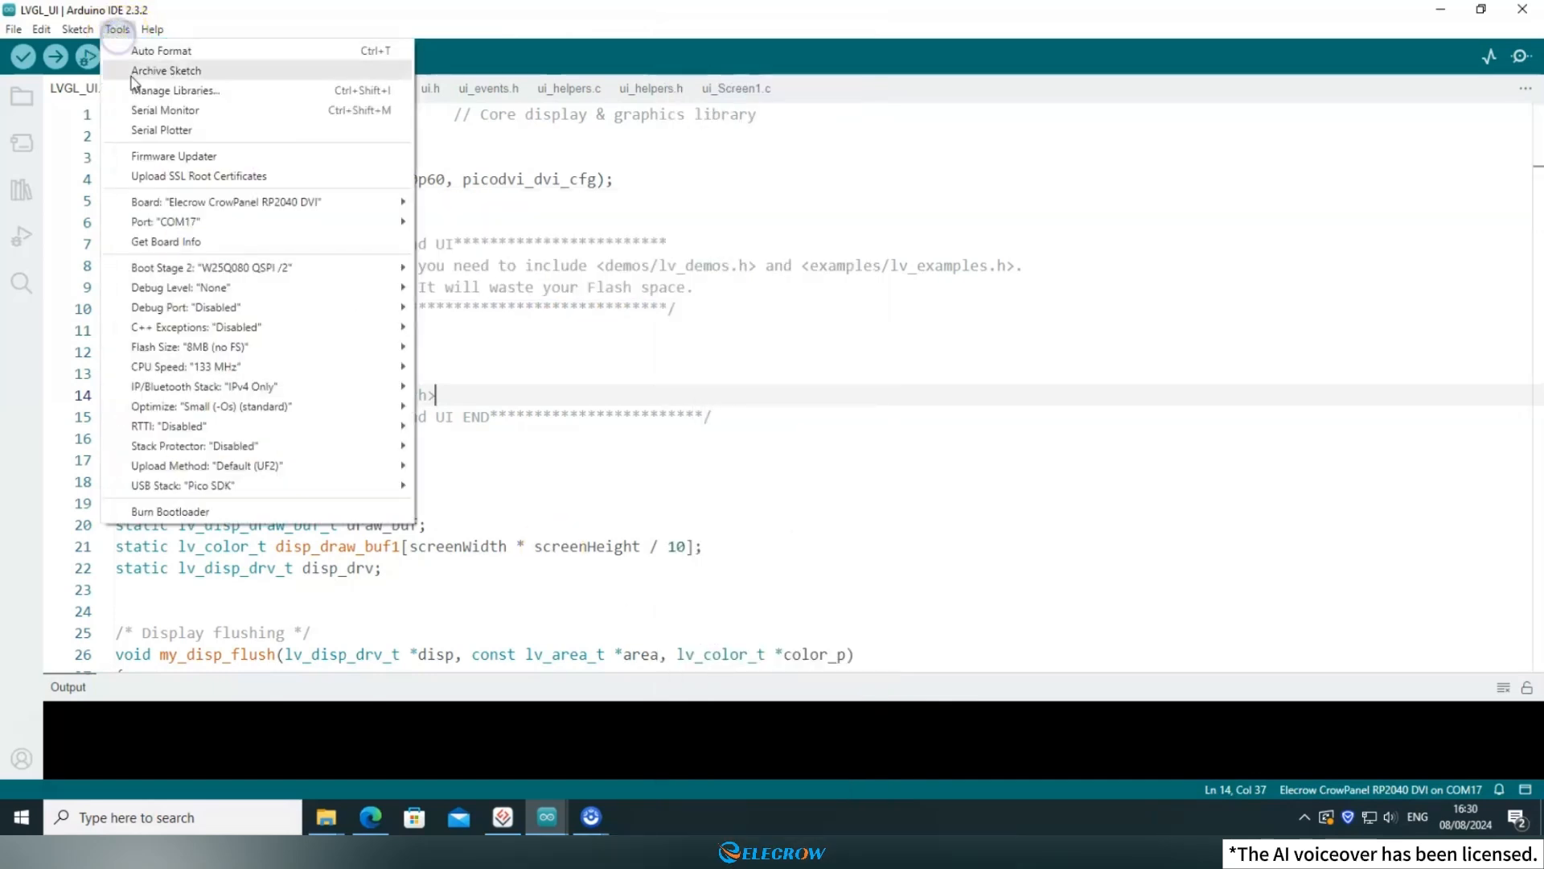
{"action": "mouse_move", "coordinate": [210, 222]}
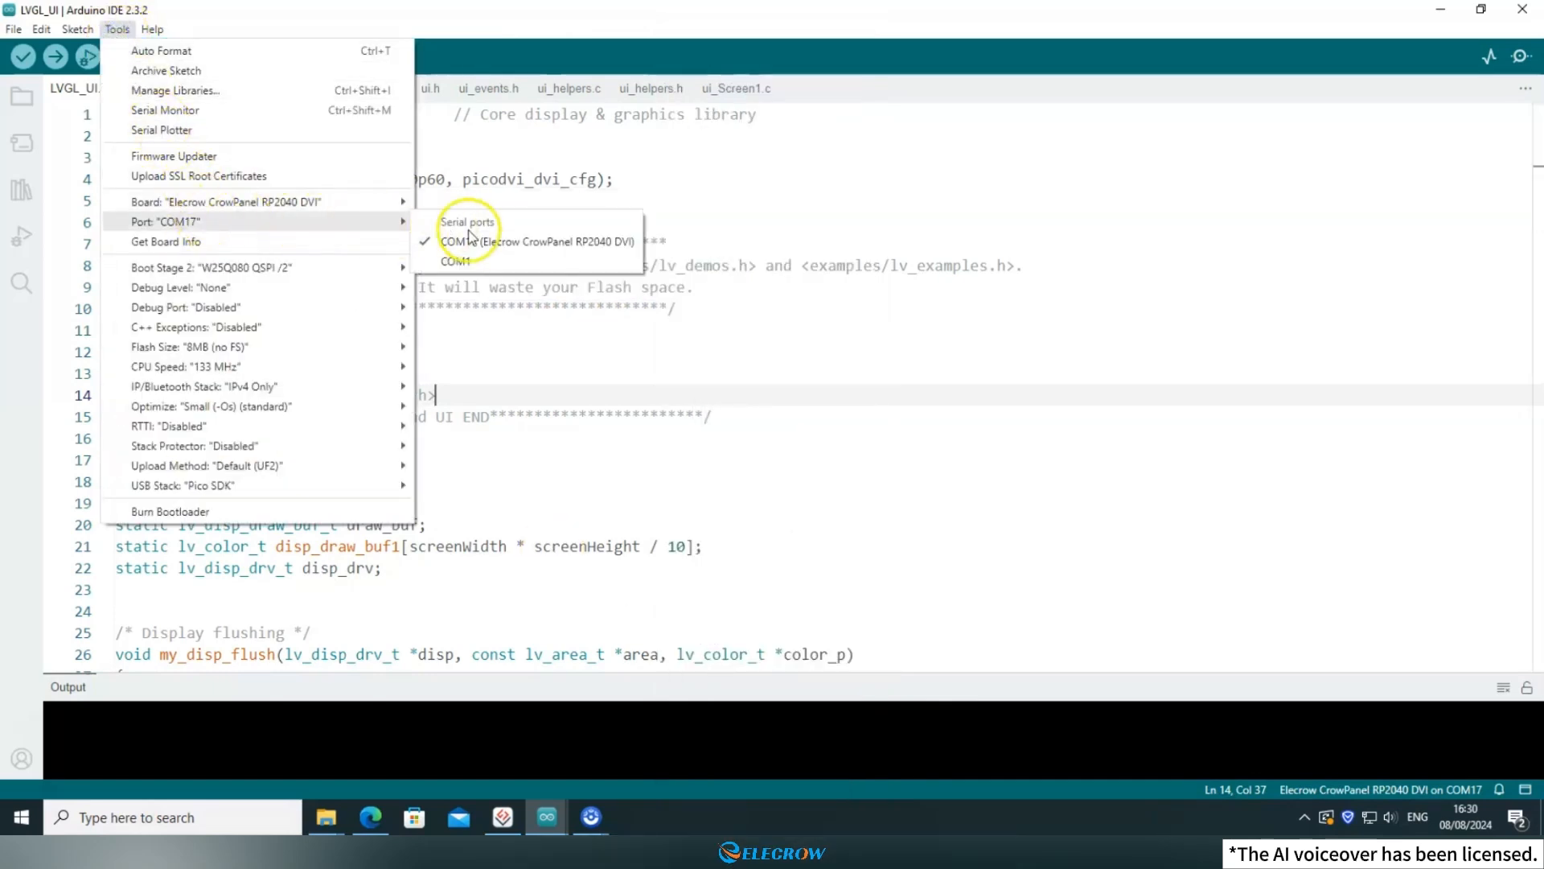
{"action": "left_click", "coordinate": [519, 242]}
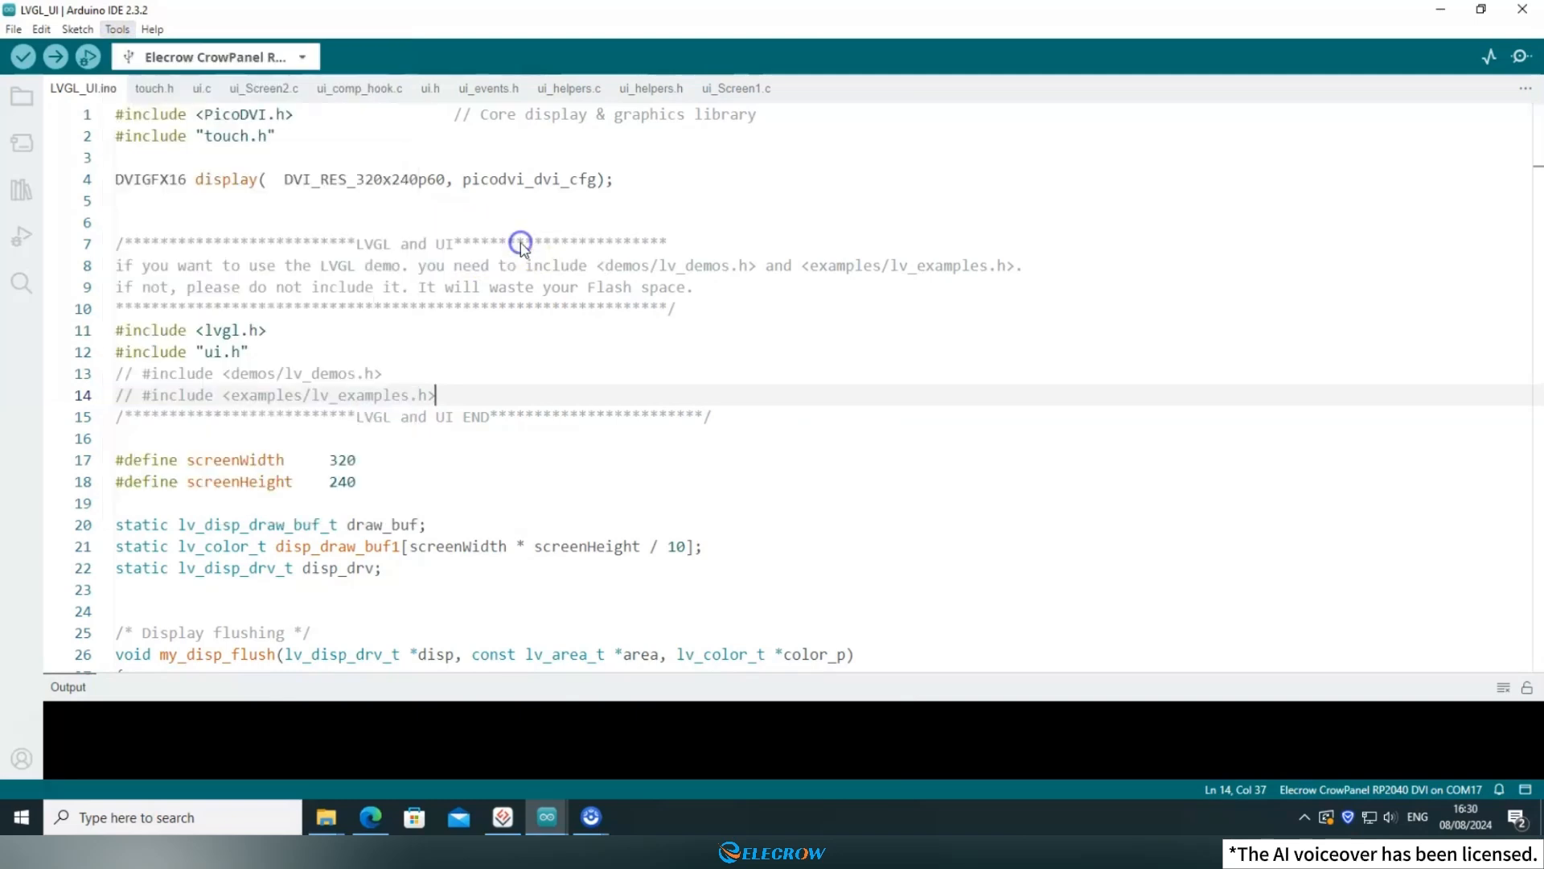
{"action": "left_click", "coordinate": [63, 71]}
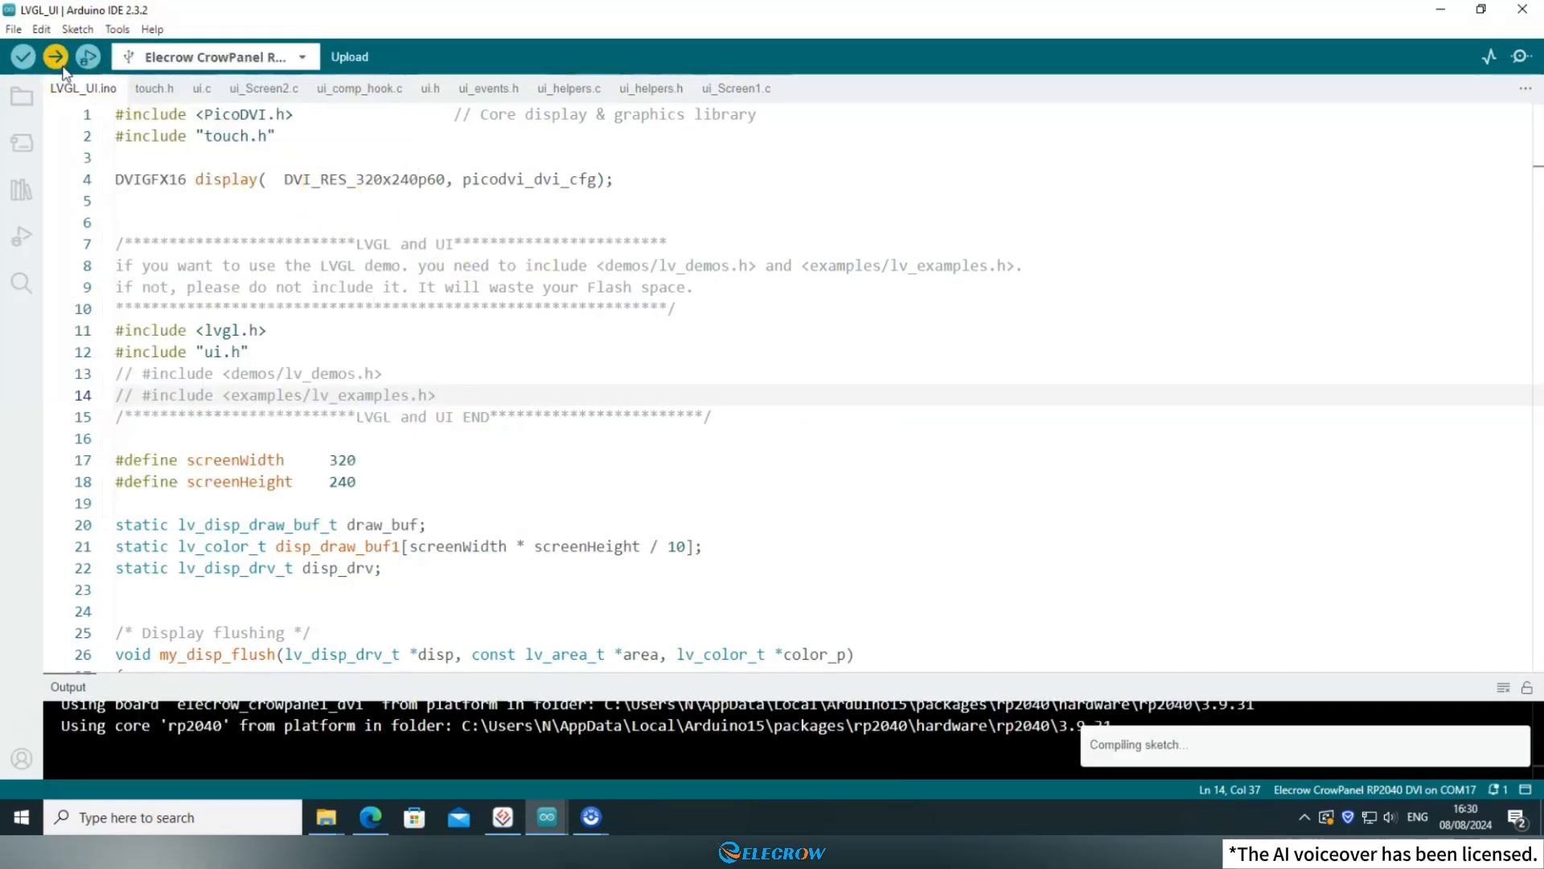